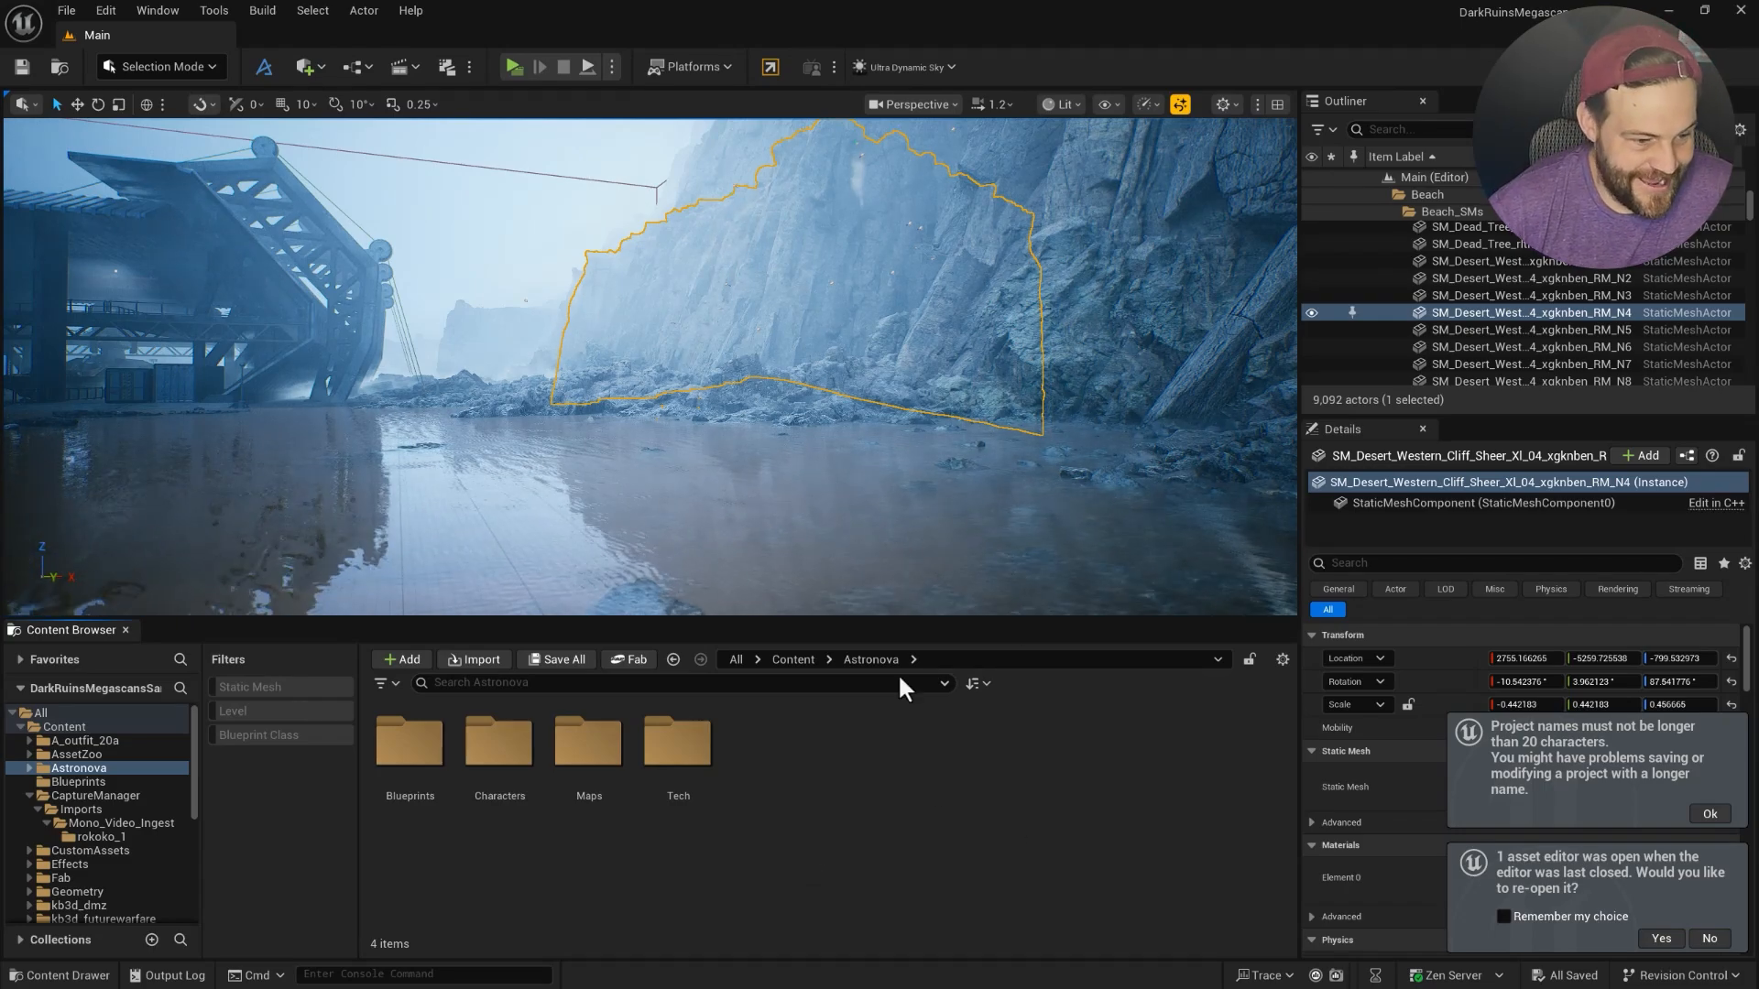
Find the BP_Astronaut_Metahuman_Cinematic1 blueprint class by searching all content for "astro" and place it on the wet shore in front of the cliffs.
{"action": "right_click_drag", "start_coordinate": [785, 581], "coordinate": [742, 570]}
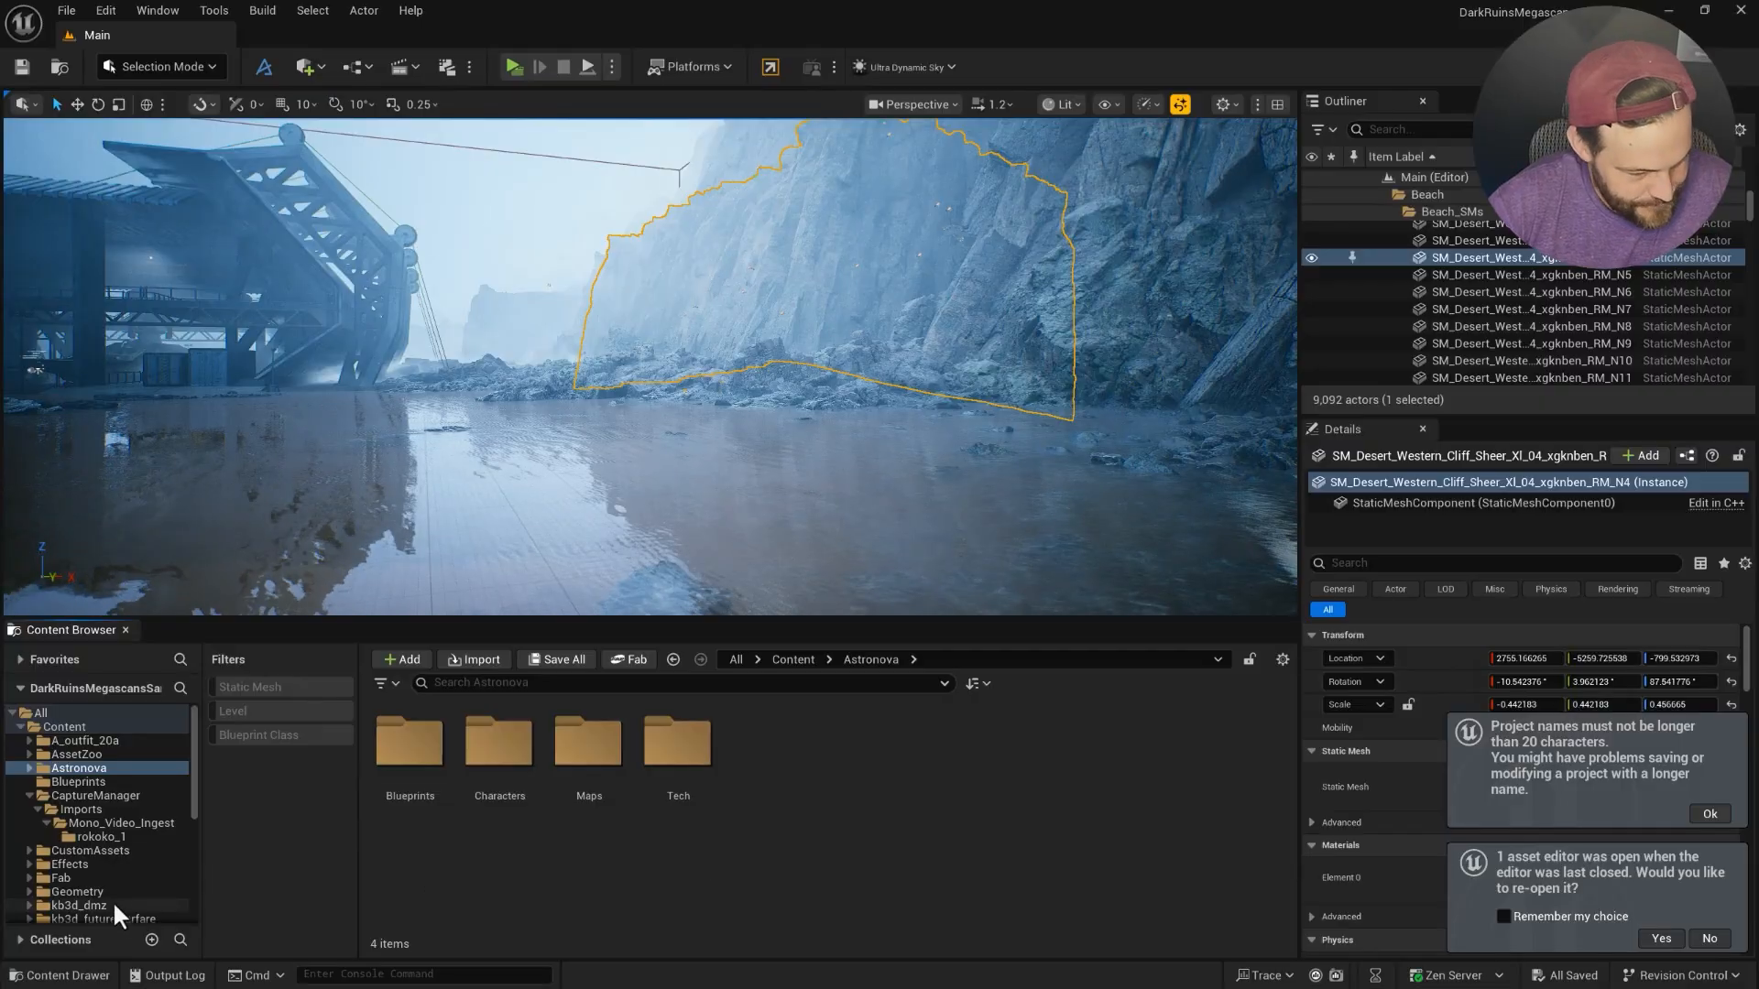
{"action": "scroll", "coordinate": [86, 822], "scroll_direction": "down", "scroll_amount": 1}
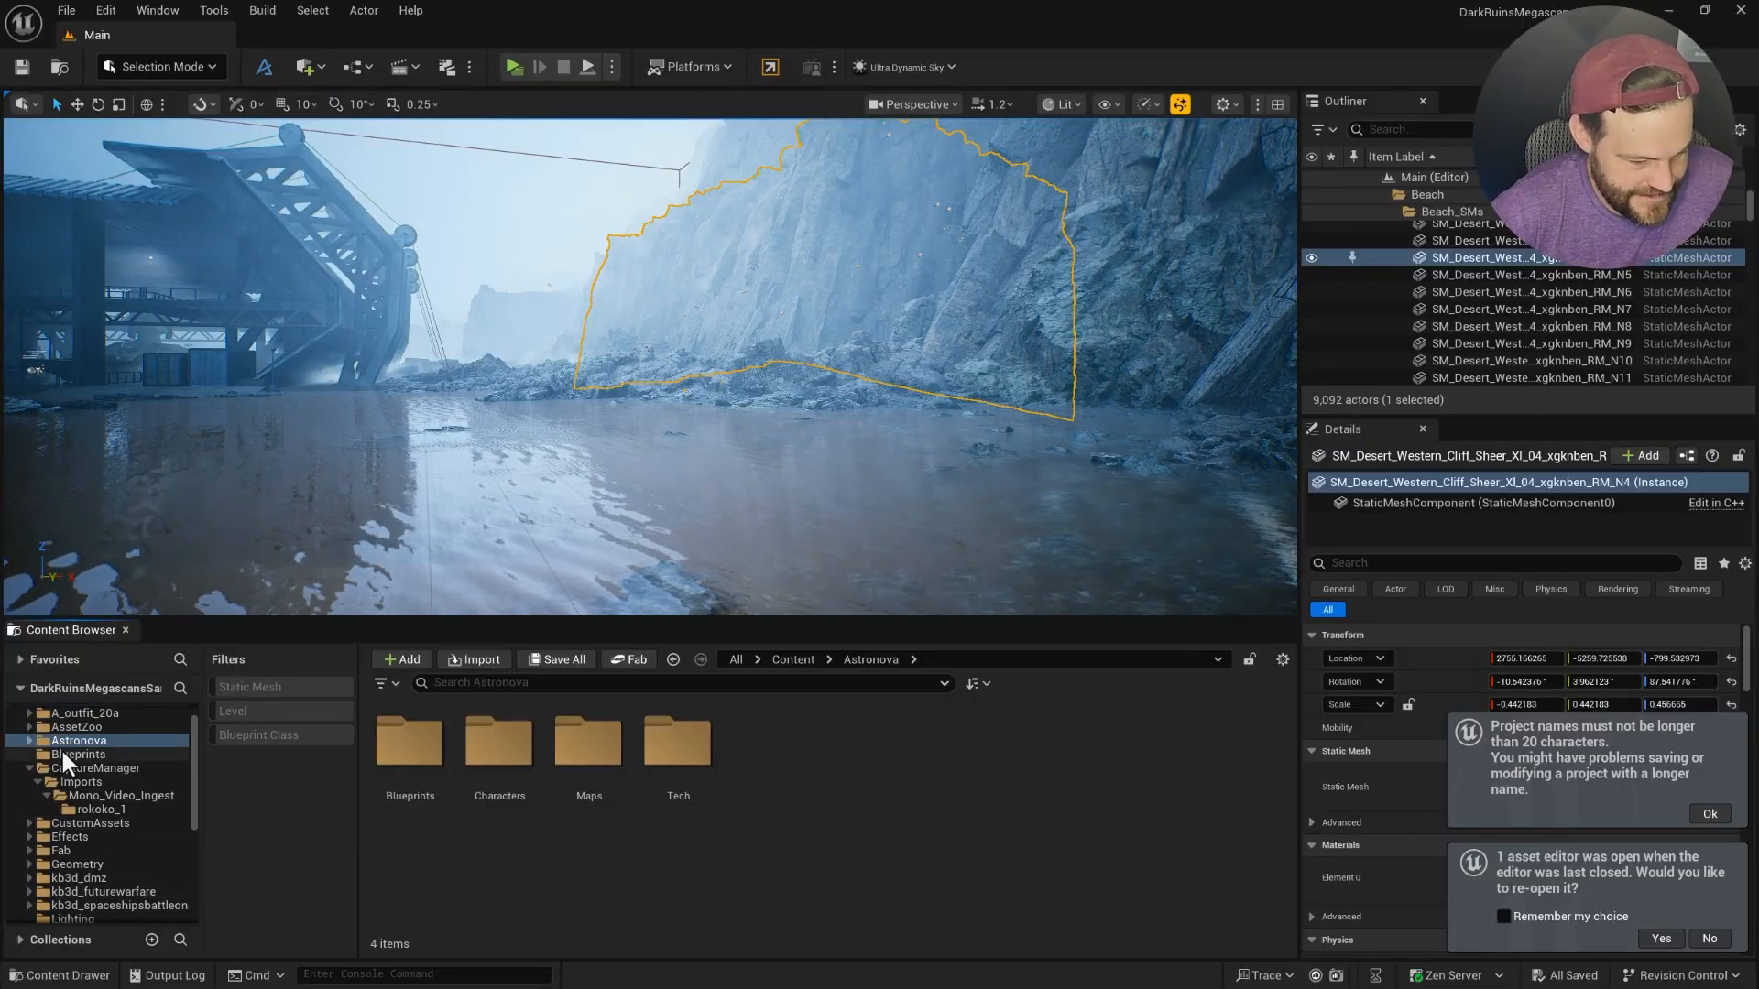
{"action": "scroll", "coordinate": [106, 852], "scroll_direction": "down", "scroll_amount": 5}
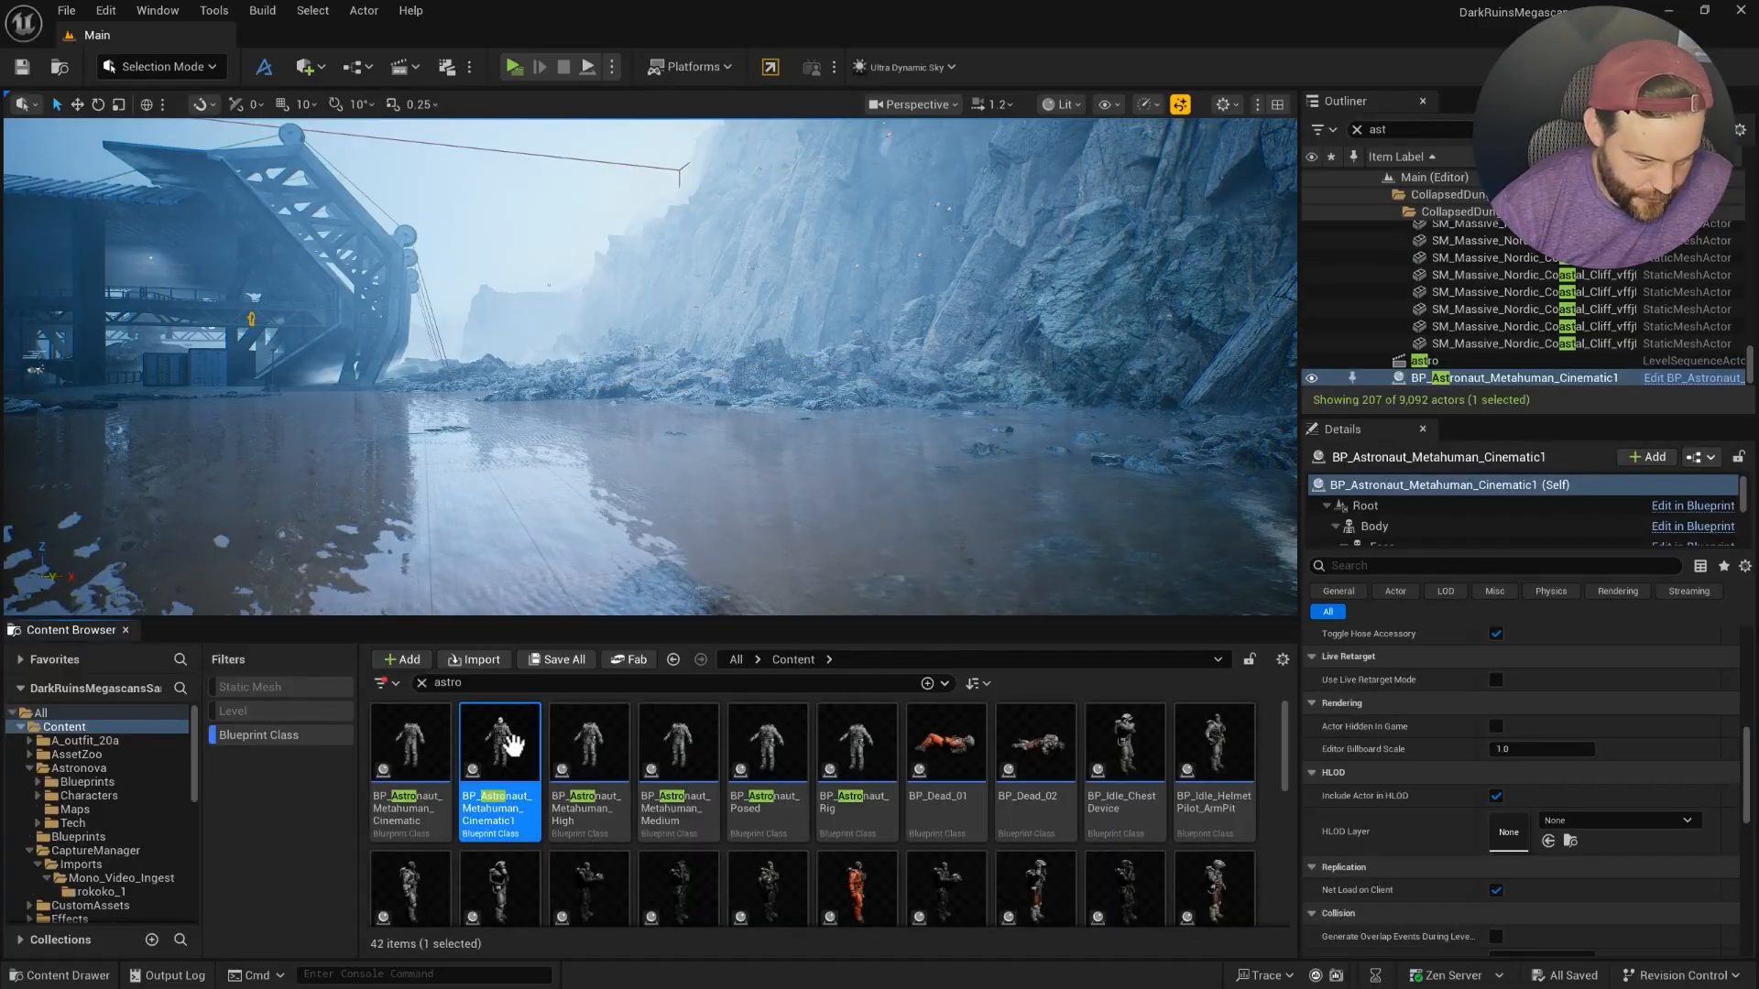
{"action": "left_click_drag", "start_coordinate": [493, 751], "coordinate": [847, 583]}
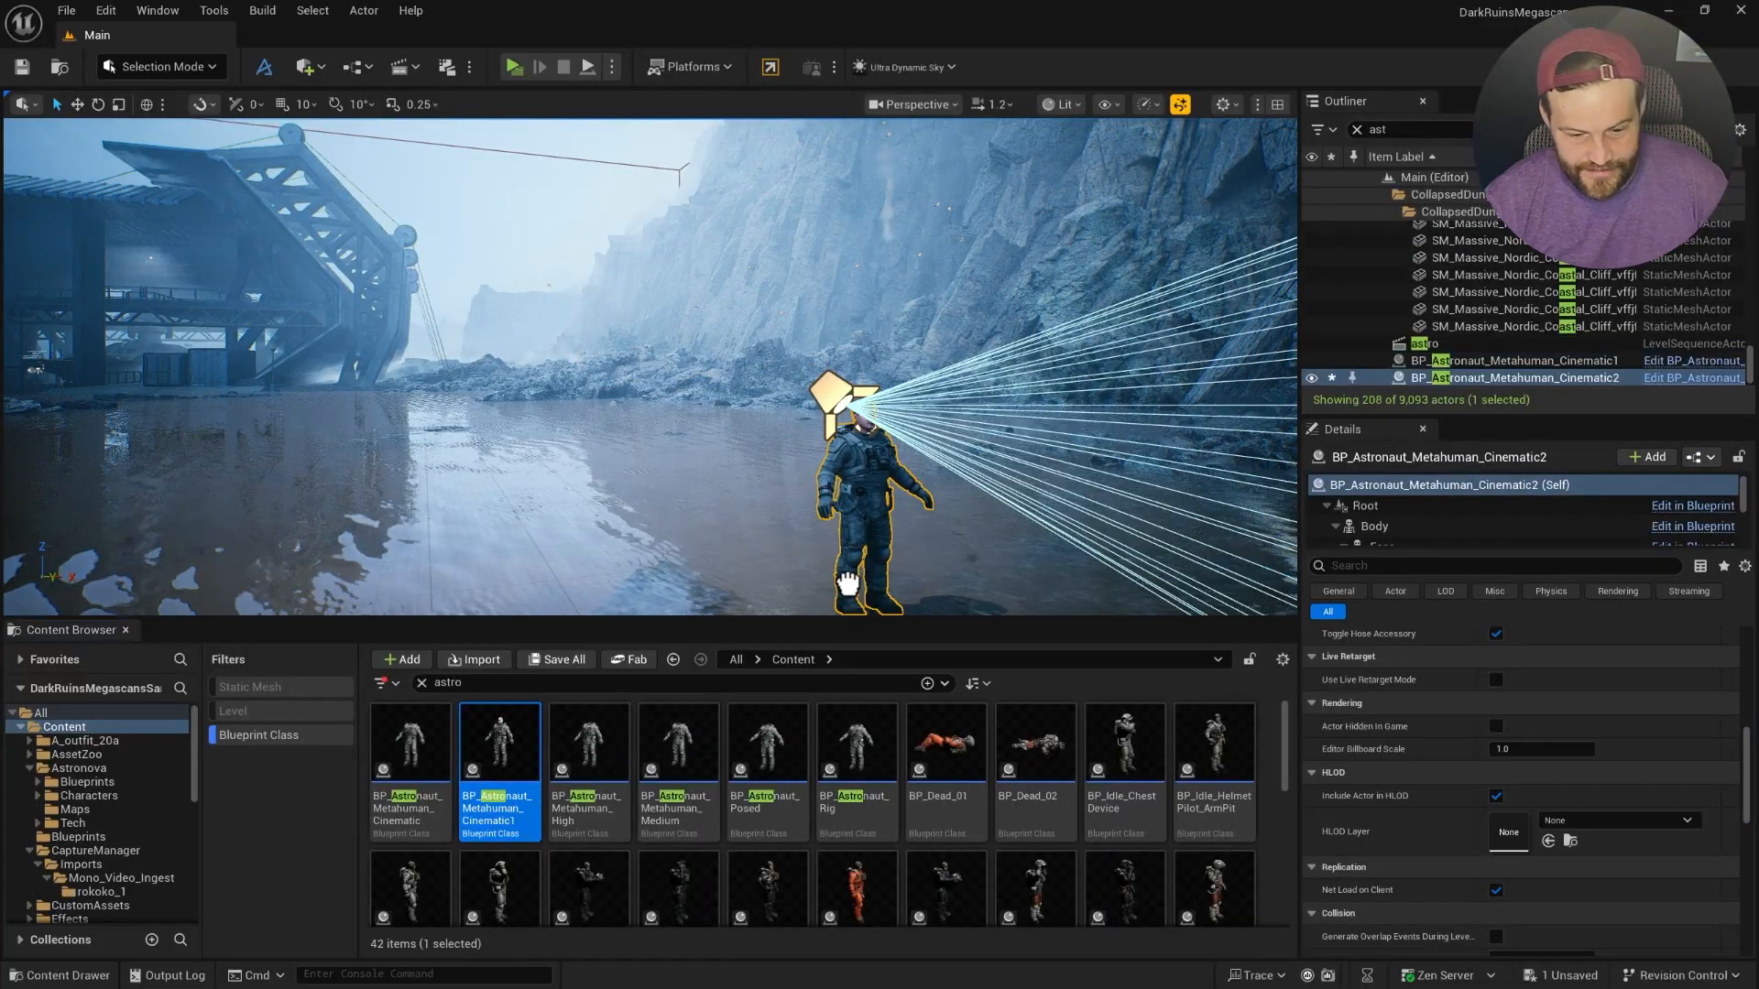
Set Forced LOD to 0 on the LODSync component of BP_Astronaut_Metahuman_Cinematic1, compile the blueprint and close its editor.
{"action": "double_click", "coordinate": [497, 738]}
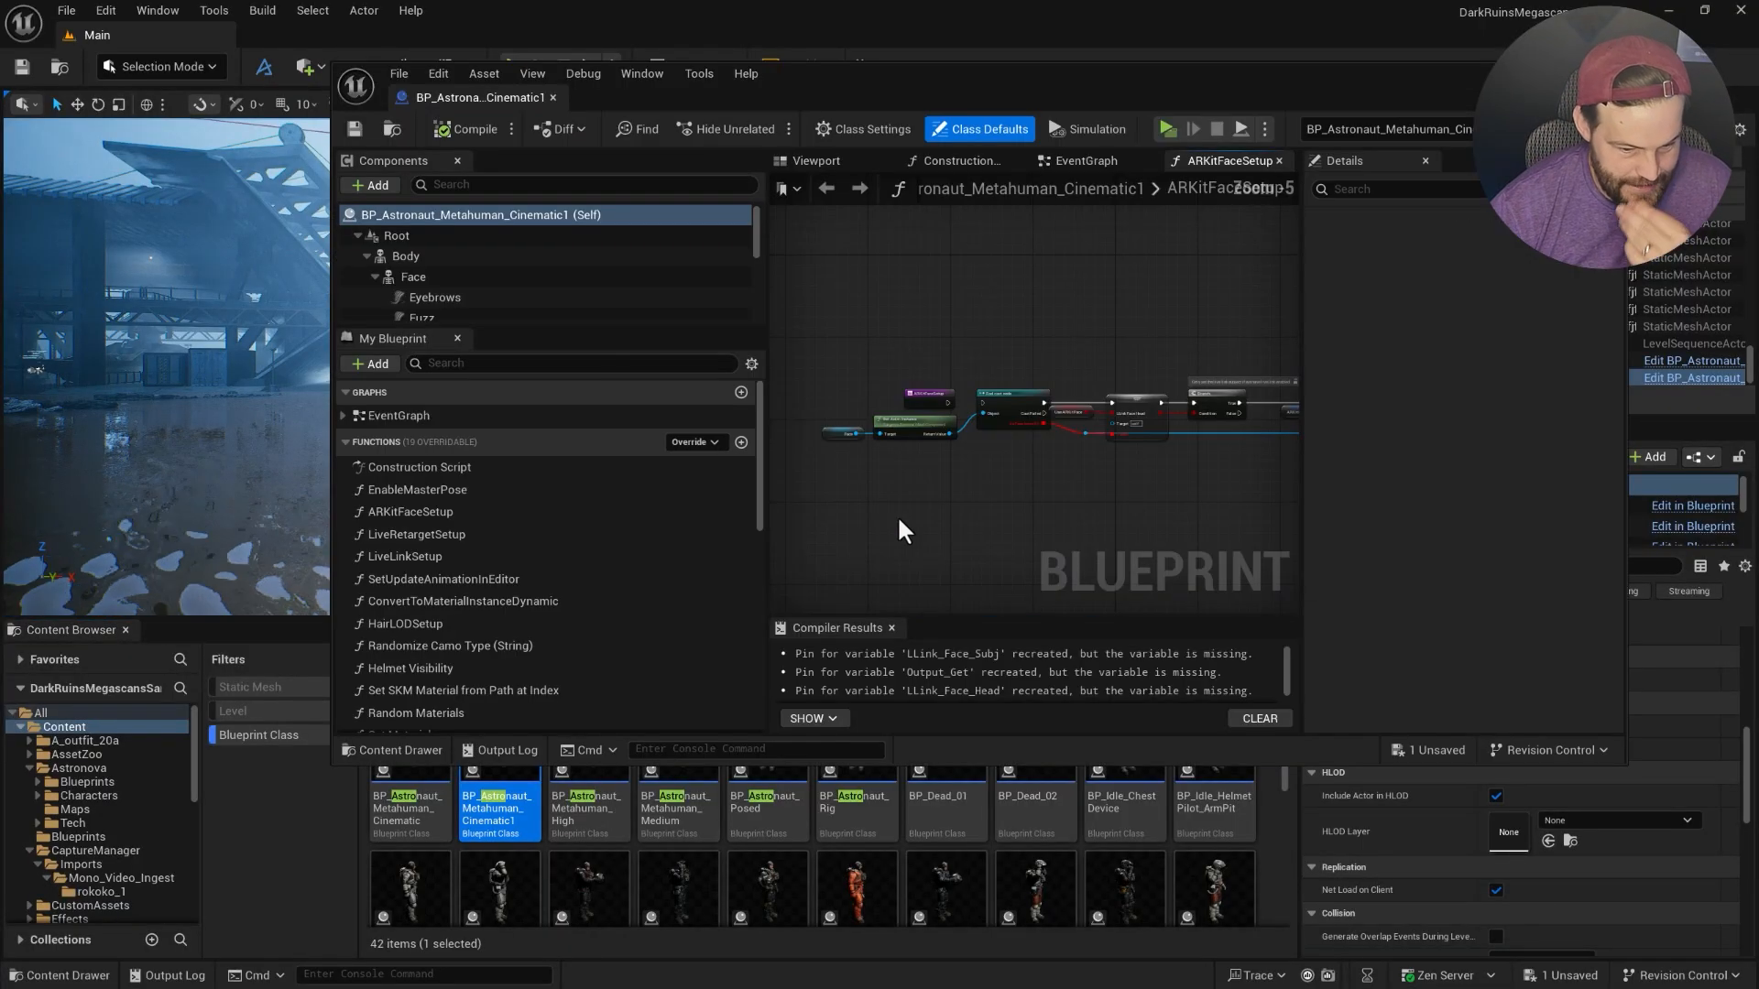
{"action": "left_click_drag", "start_coordinate": [756, 235], "coordinate": [757, 396]}
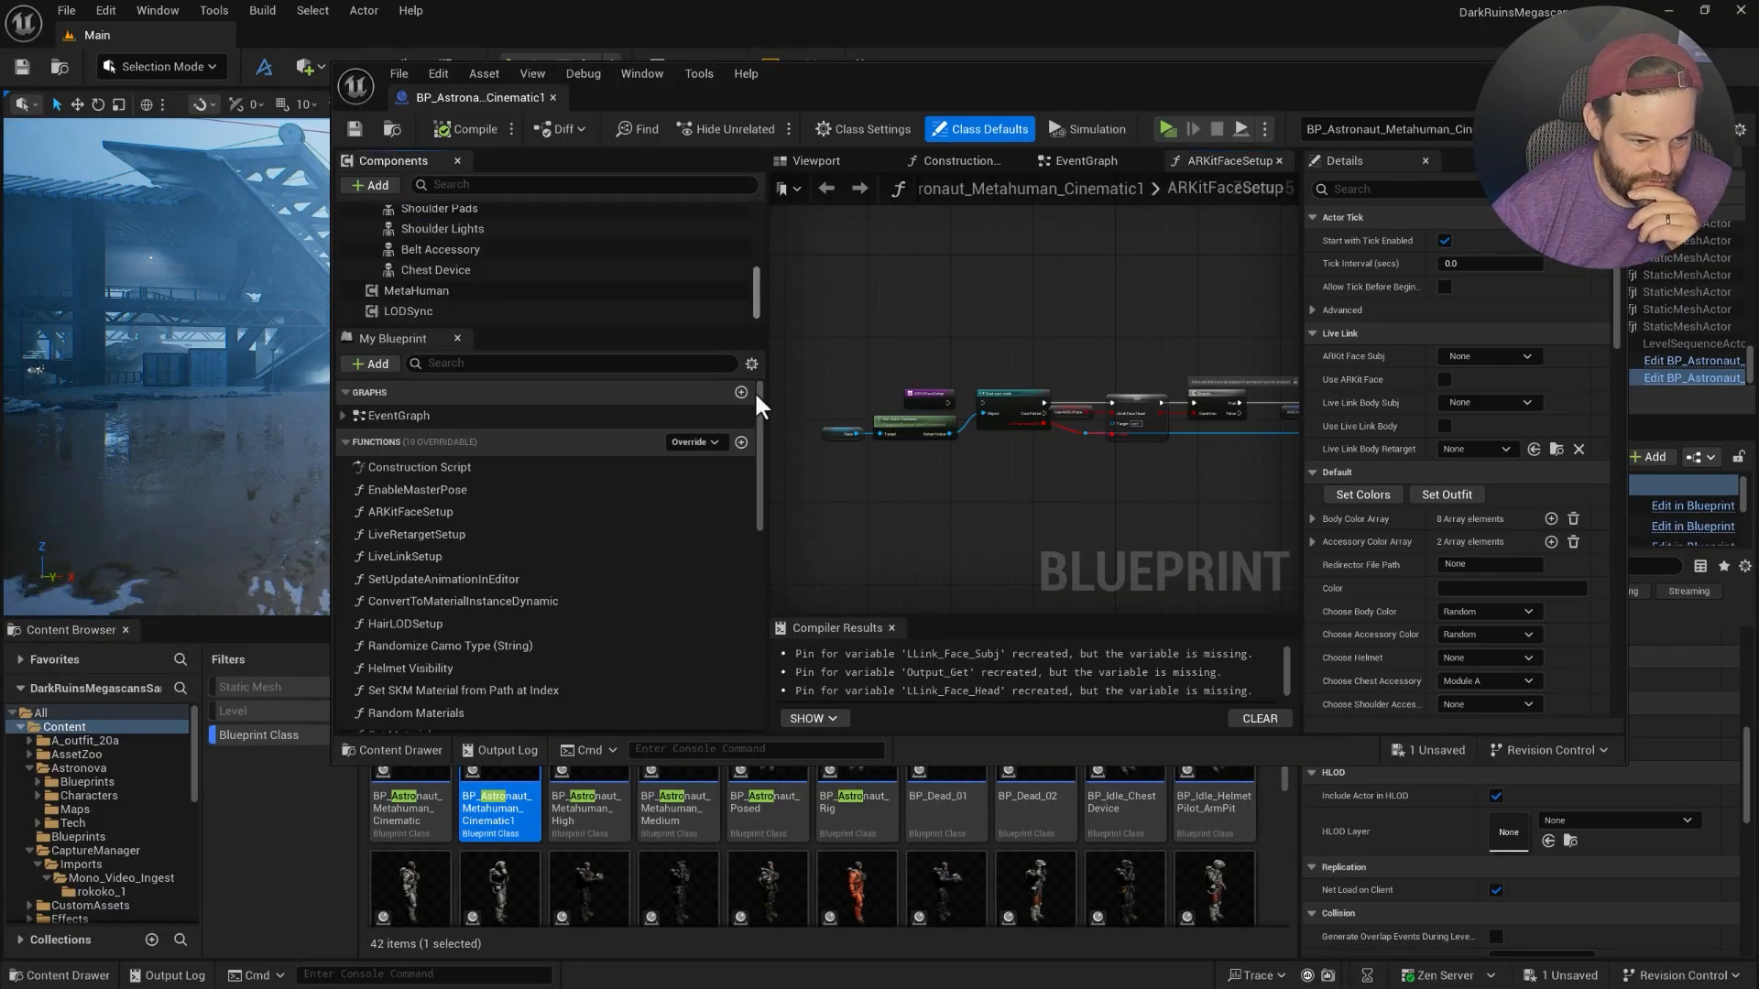
{"action": "left_click", "coordinate": [455, 312]}
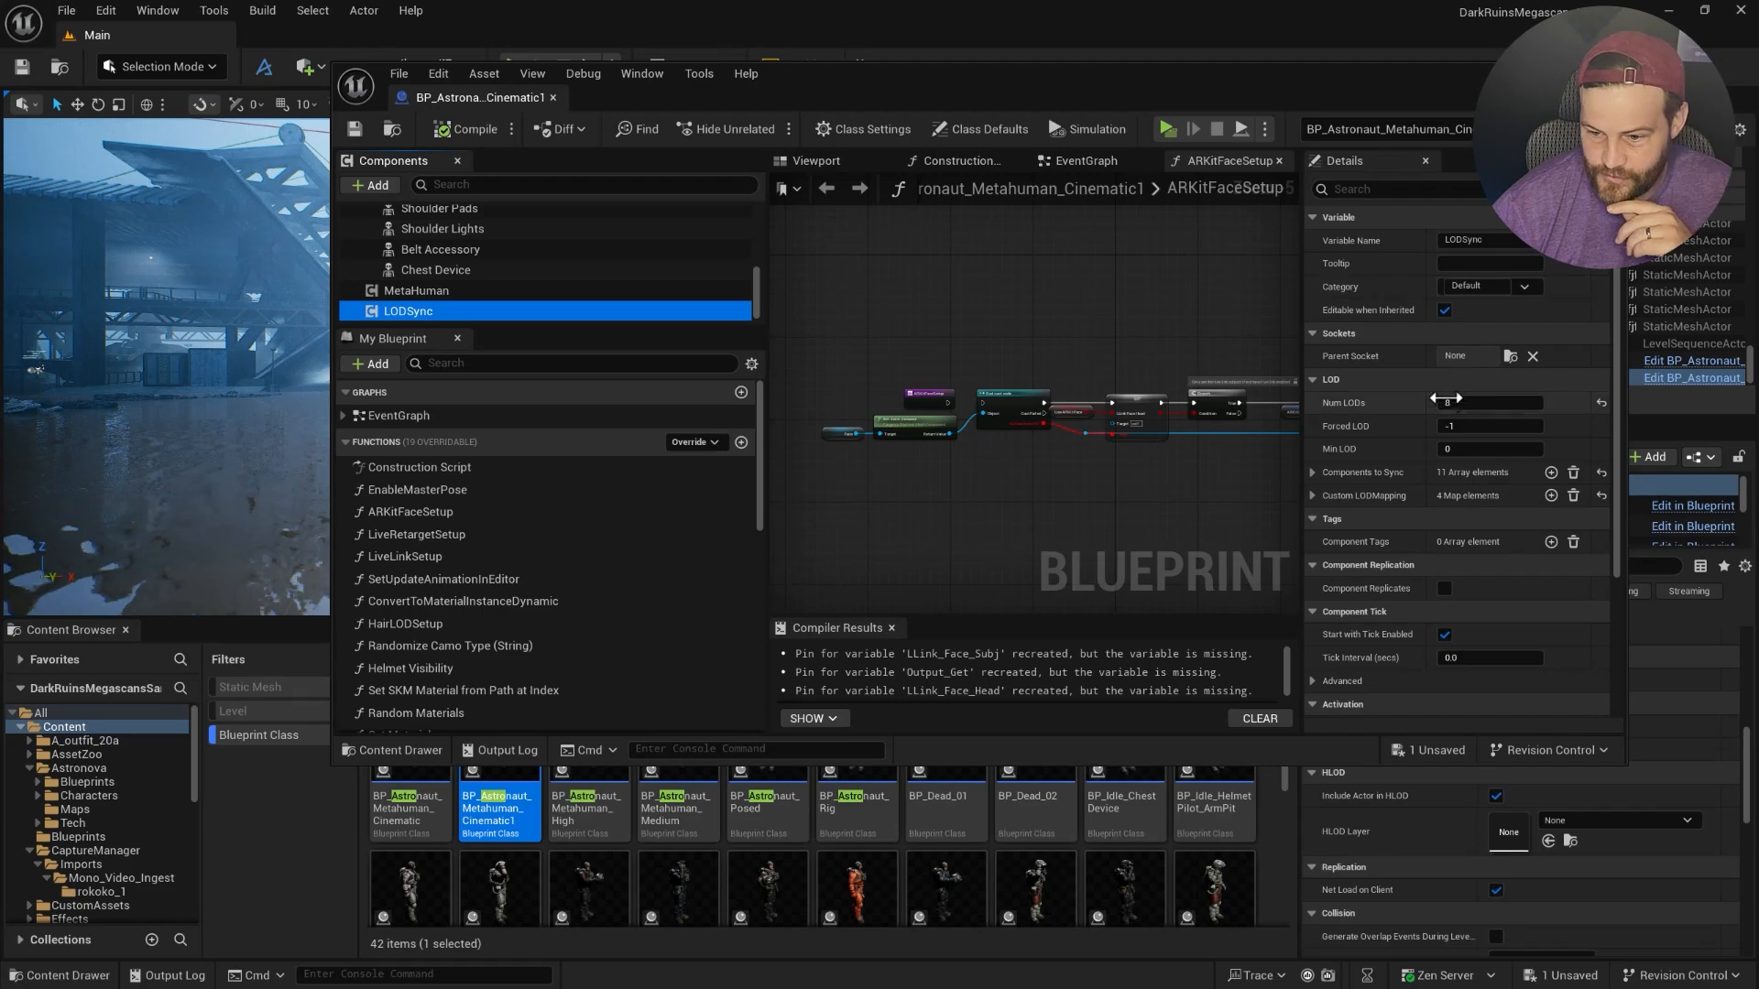
{"action": "left_click", "coordinate": [1448, 426]}
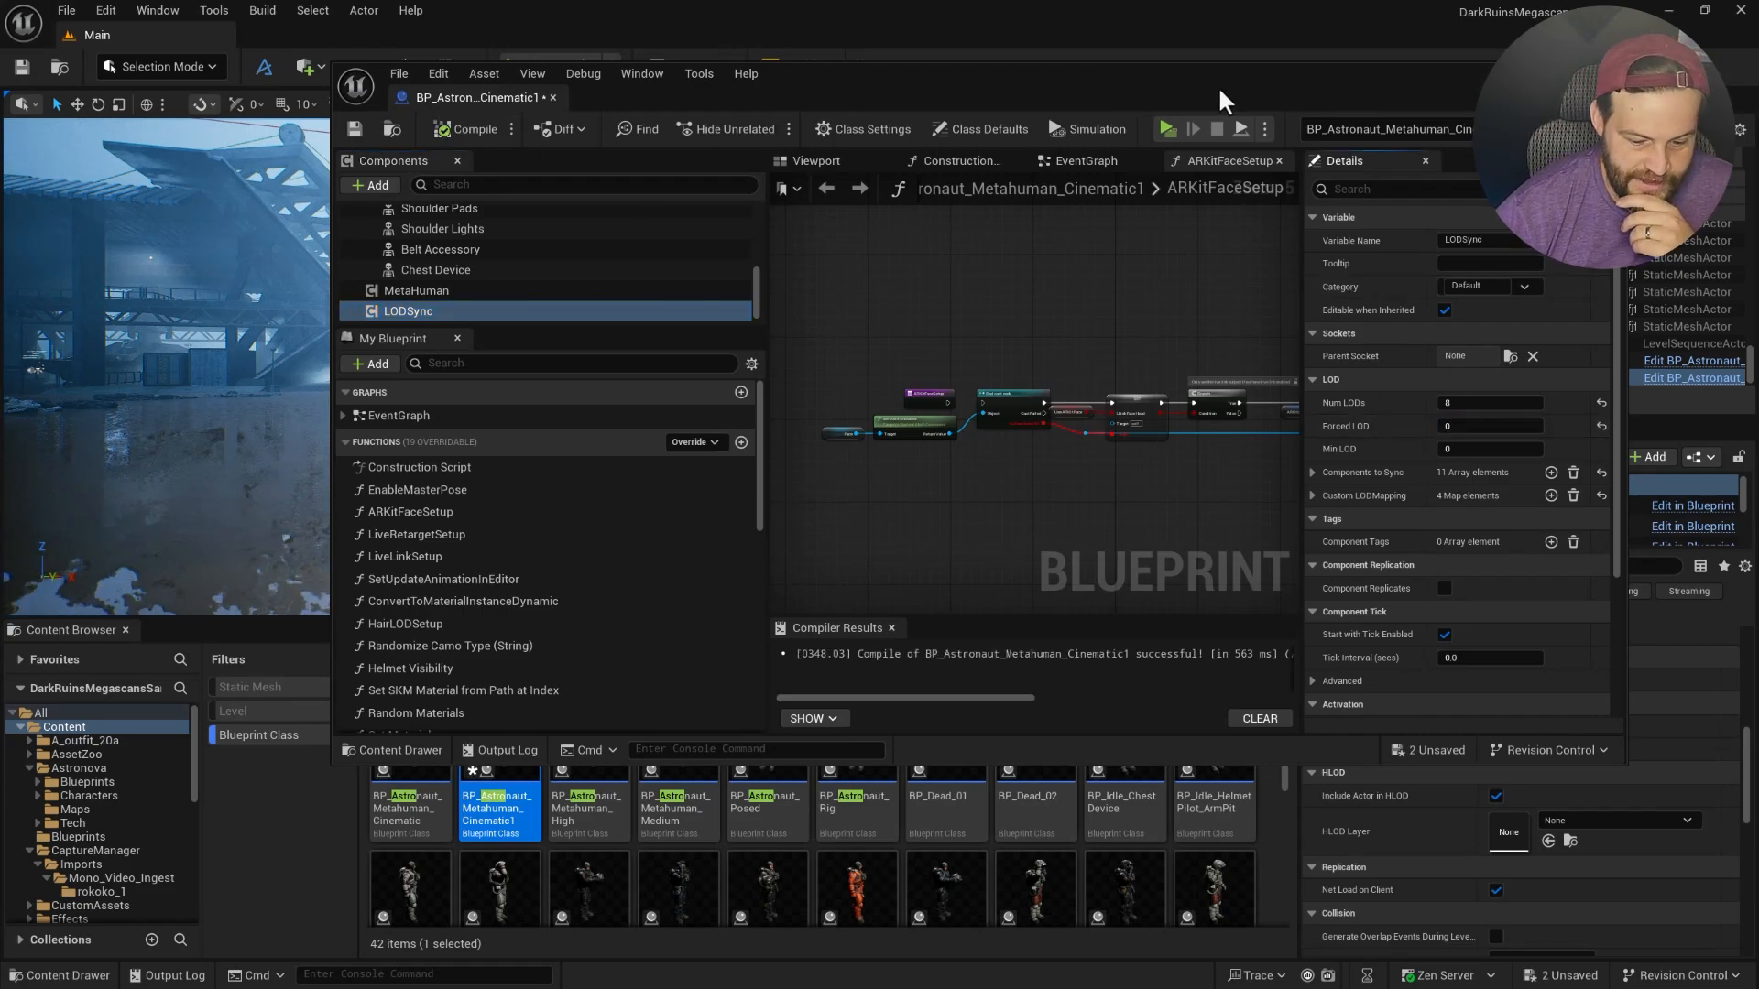
{"action": "left_click", "coordinate": [1538, 73]}
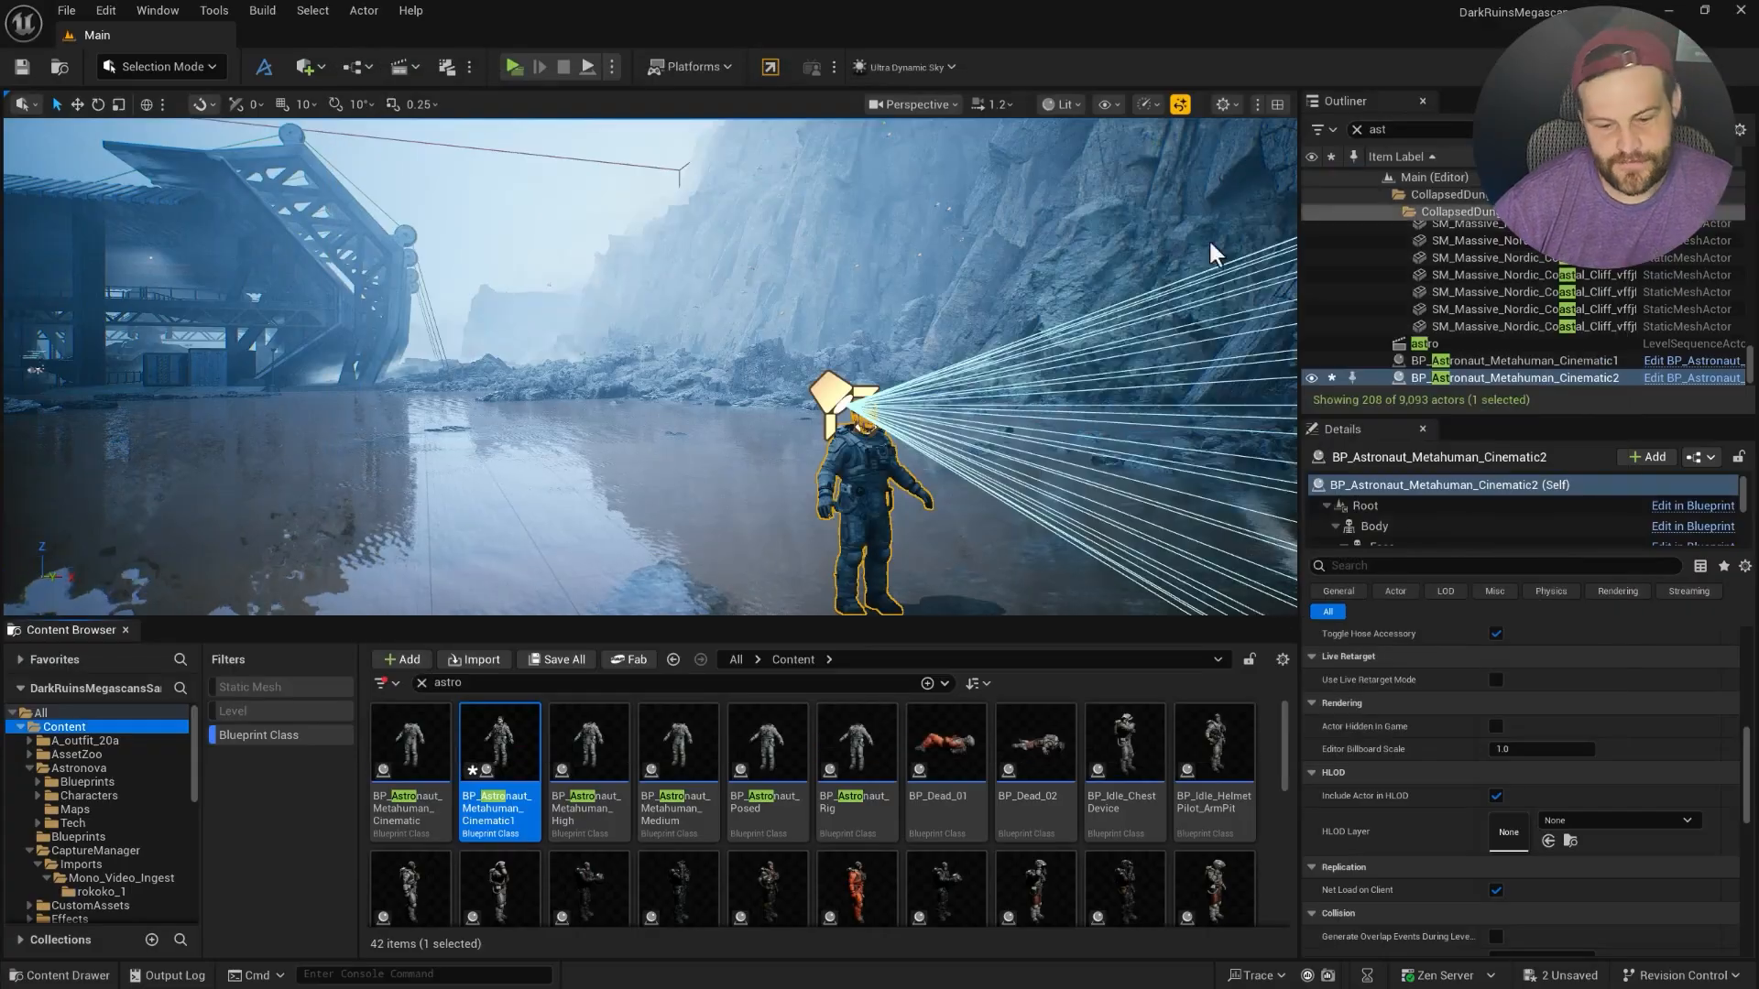
Hide the existing BP_Astronaut_Metahuman_Cinematic1 actor in the level and select the newly placed BP_Astronaut_Metahuman_Cinematic2.
{"action": "key", "text": "f"}
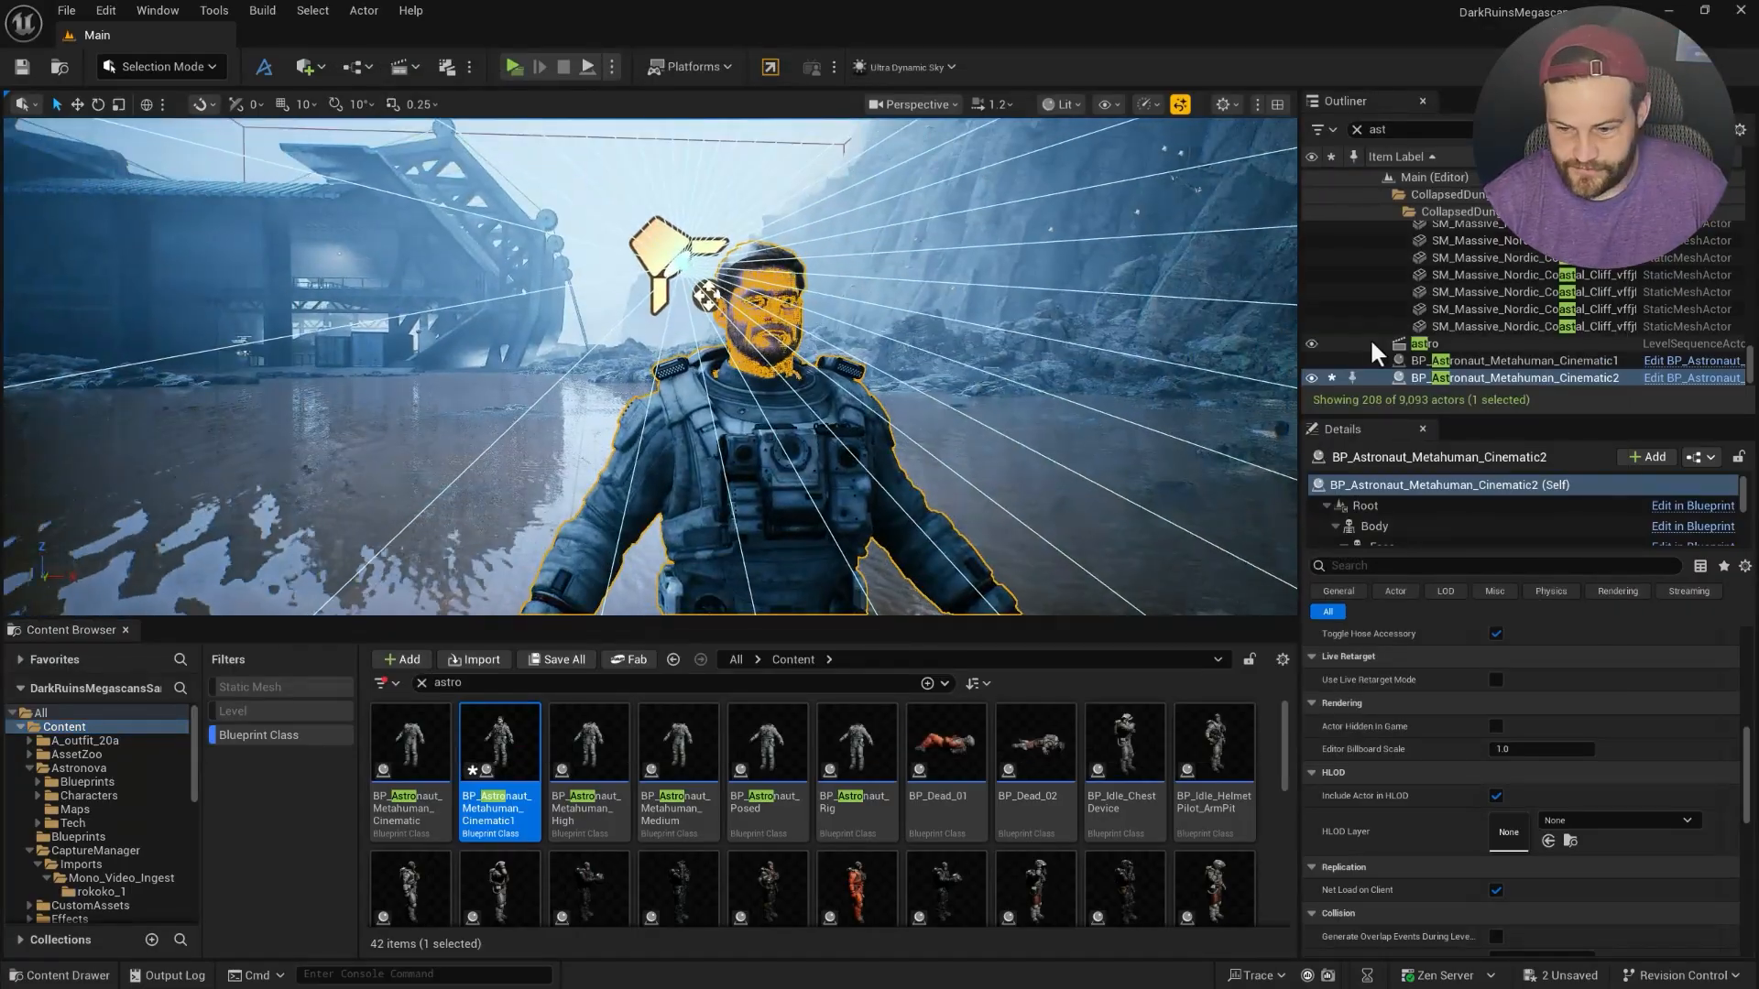
{"action": "left_click", "coordinate": [1364, 309]}
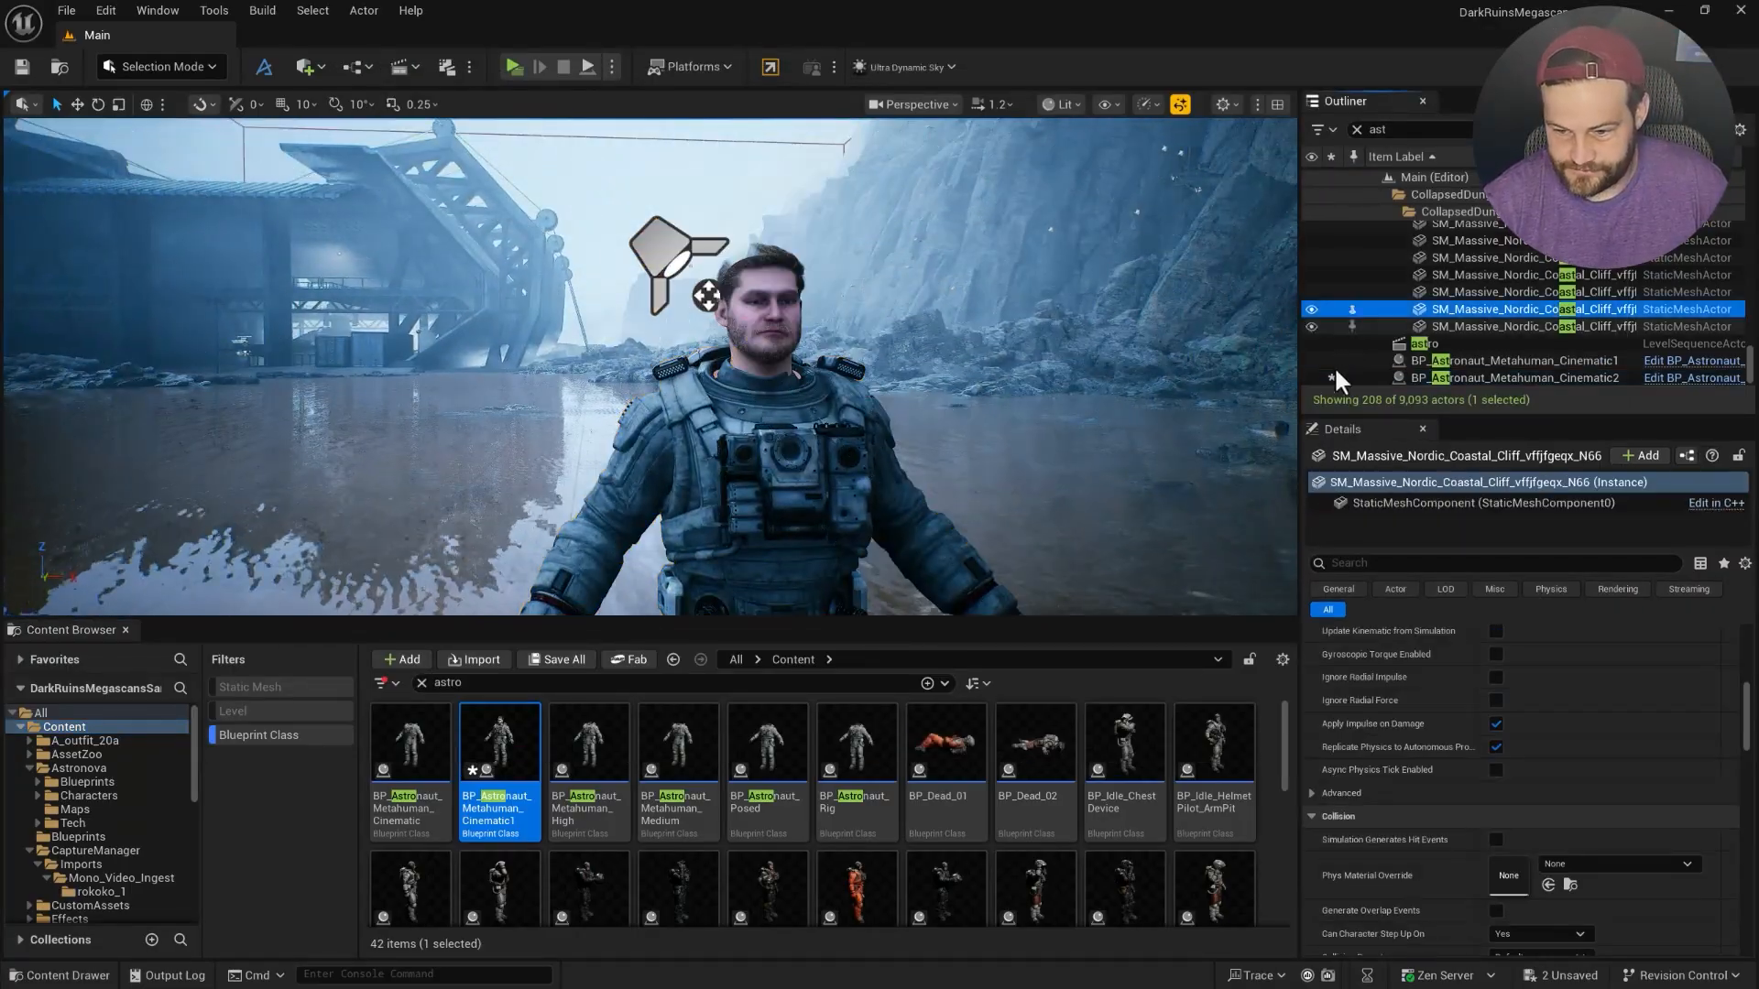
{"action": "left_click", "coordinate": [1493, 373]}
{"action": "right_click_drag", "start_coordinate": [1167, 361], "coordinate": [1000, 365]}
{"action": "scroll", "coordinate": [1167, 361], "scroll_direction": "down", "scroll_amount": 1}
{"action": "scroll", "coordinate": [1167, 361], "scroll_direction": "down", "scroll_amount": 2}
{"action": "left_click", "coordinate": [1444, 362]}
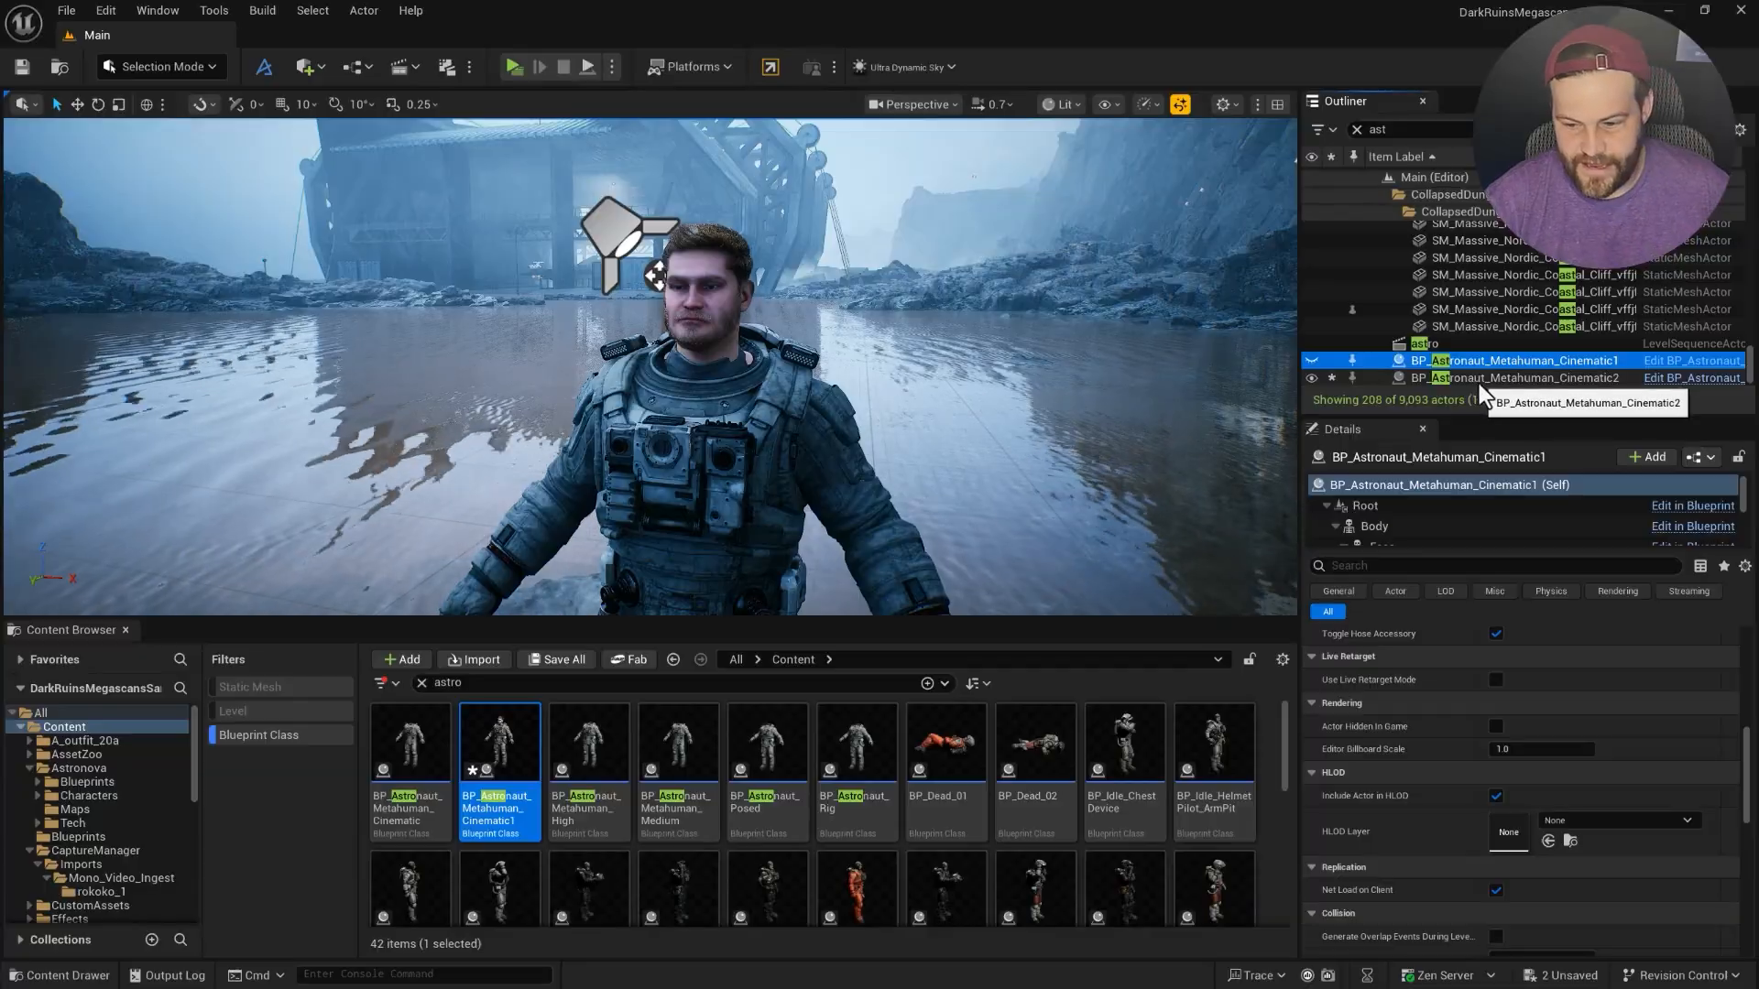
{"action": "left_click", "coordinate": [1479, 383]}
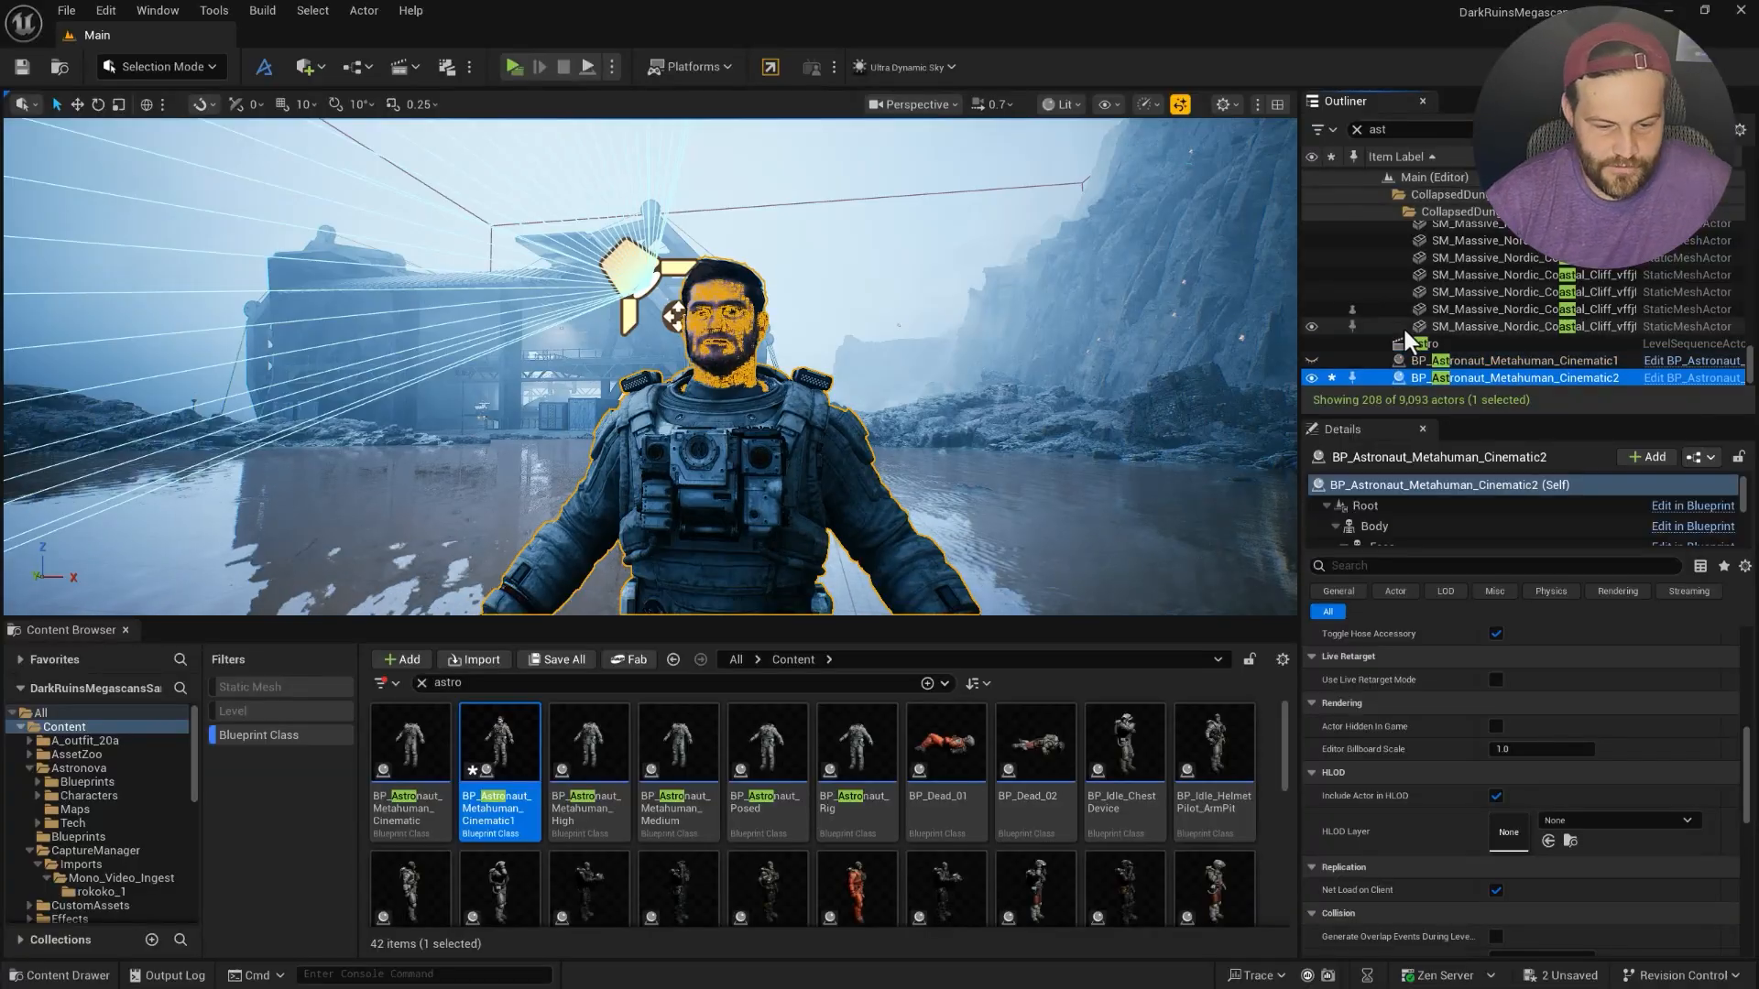
{"action": "key", "text": "f"}
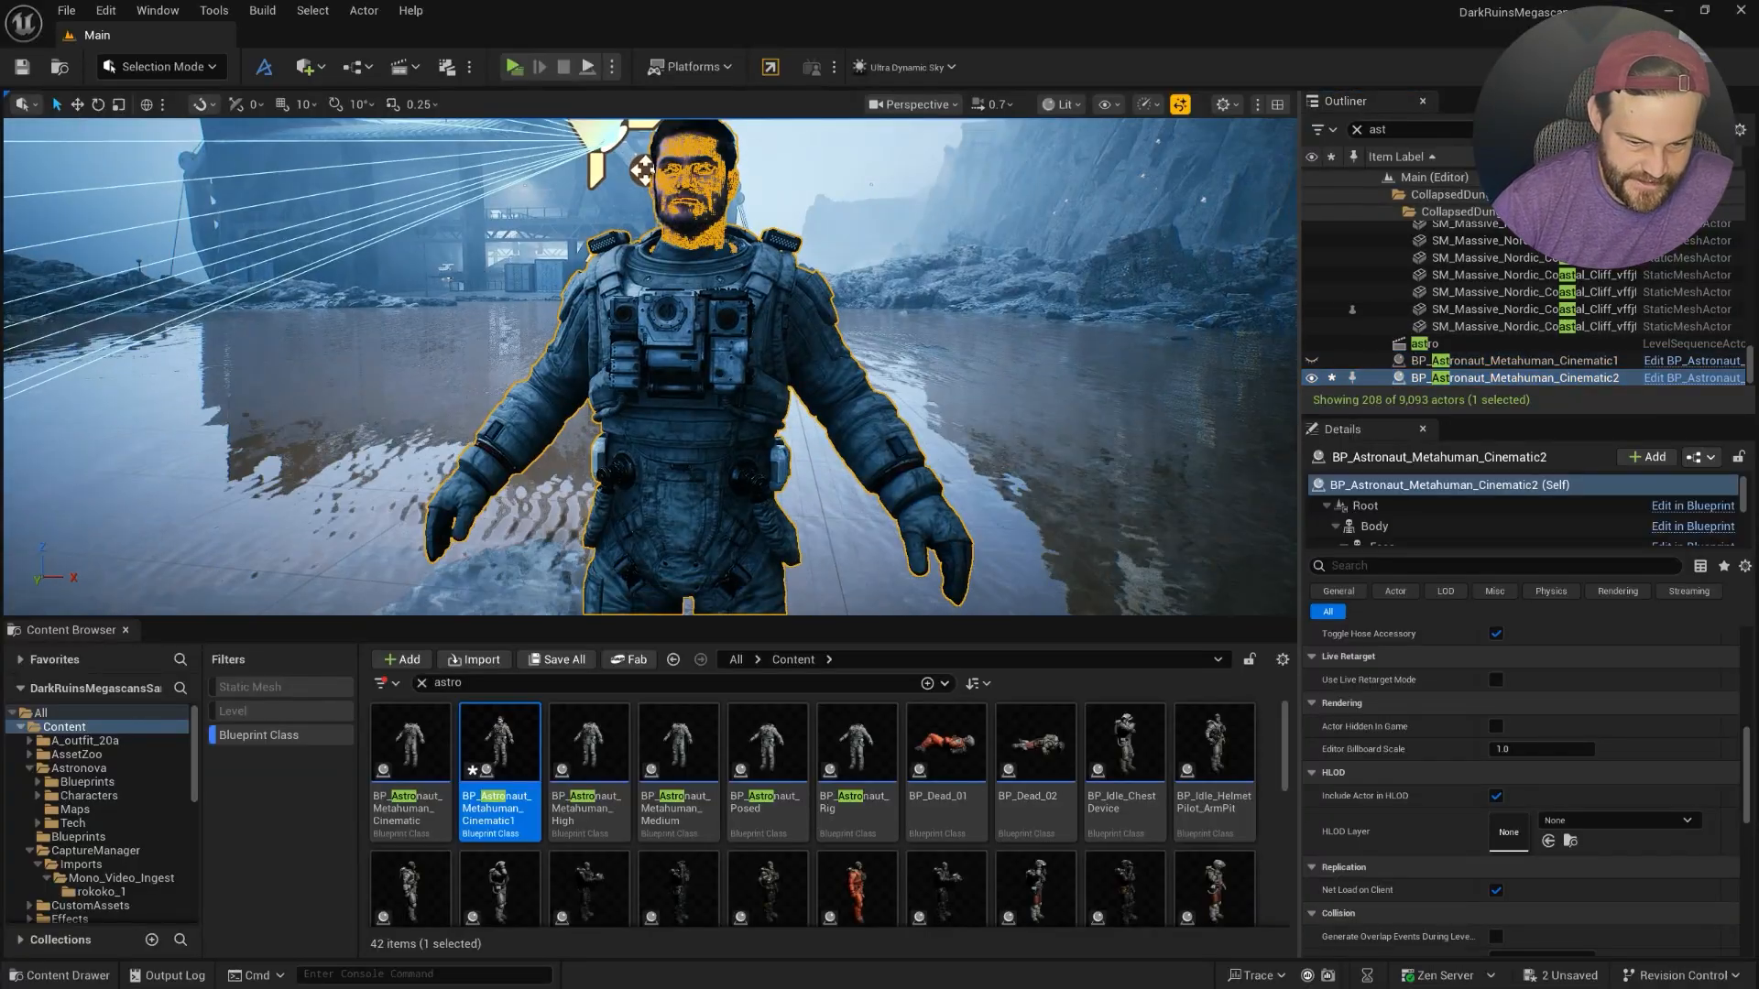
Examine the color and outfit options of BP_Astronaut_Metahuman_Cinematic2, including the available body color choices.
{"action": "left_click", "coordinate": [1471, 380]}
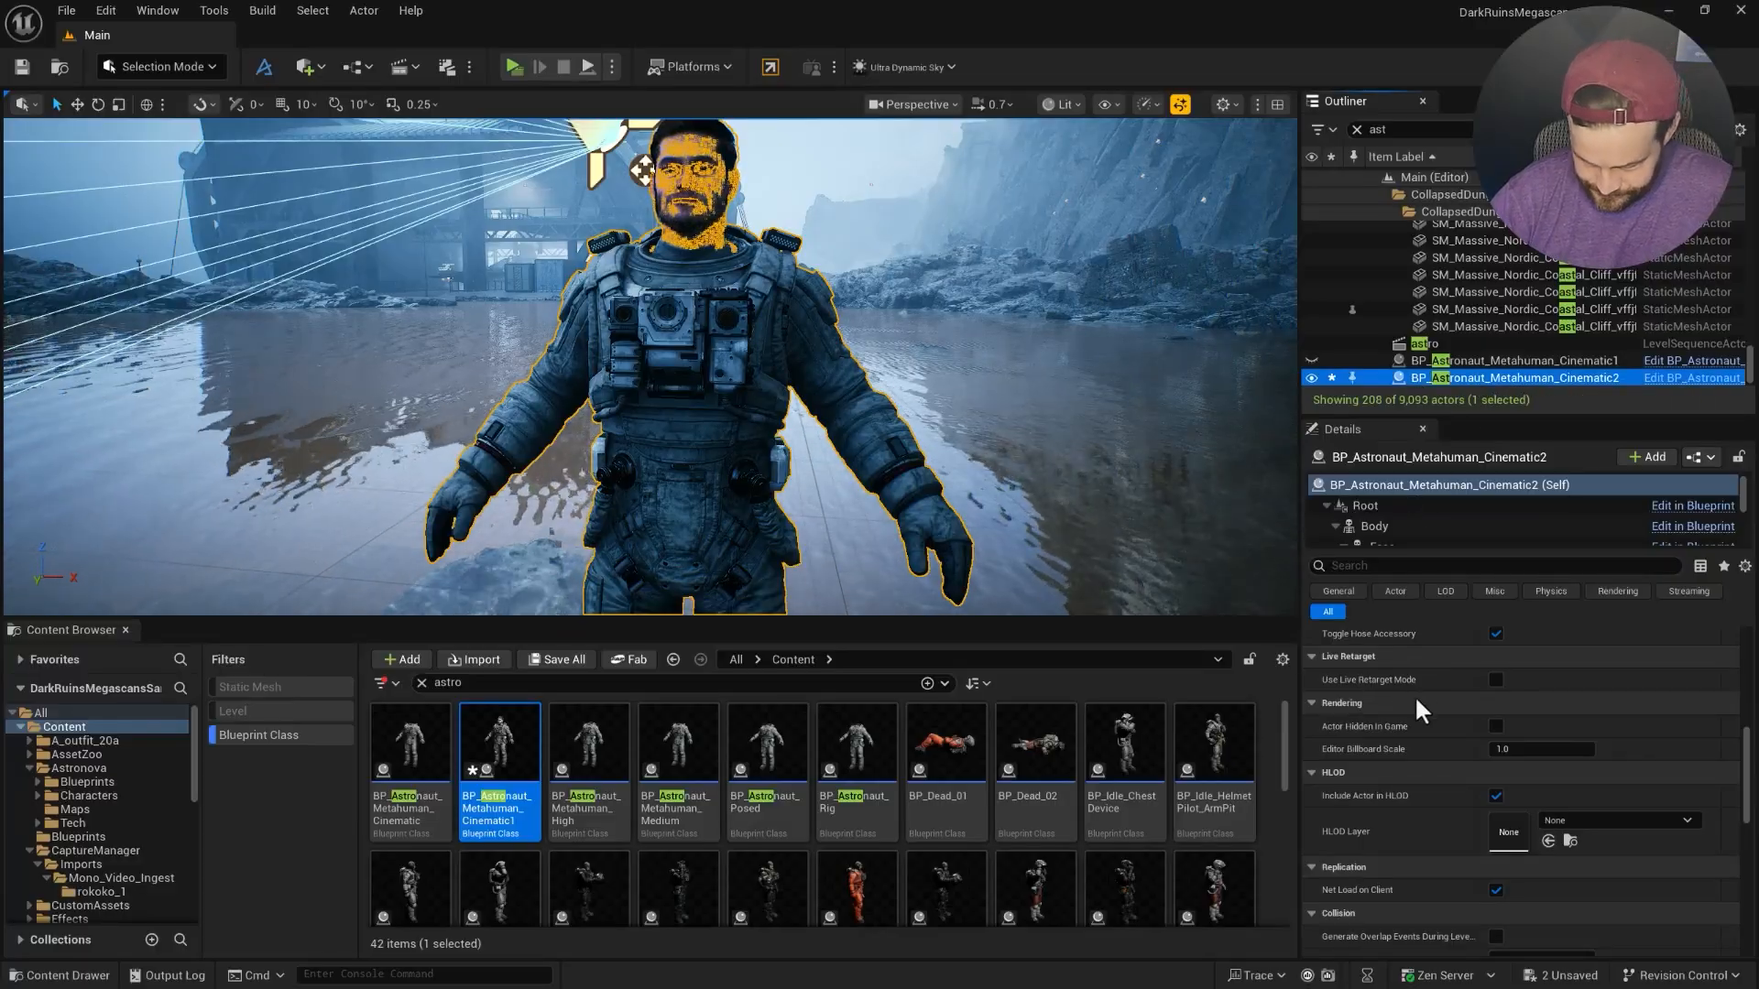
{"action": "scroll", "coordinate": [1415, 694], "scroll_direction": "up", "scroll_amount": 4}
{"action": "left_click", "coordinate": [1387, 485]}
{"action": "key", "text": "F2"}
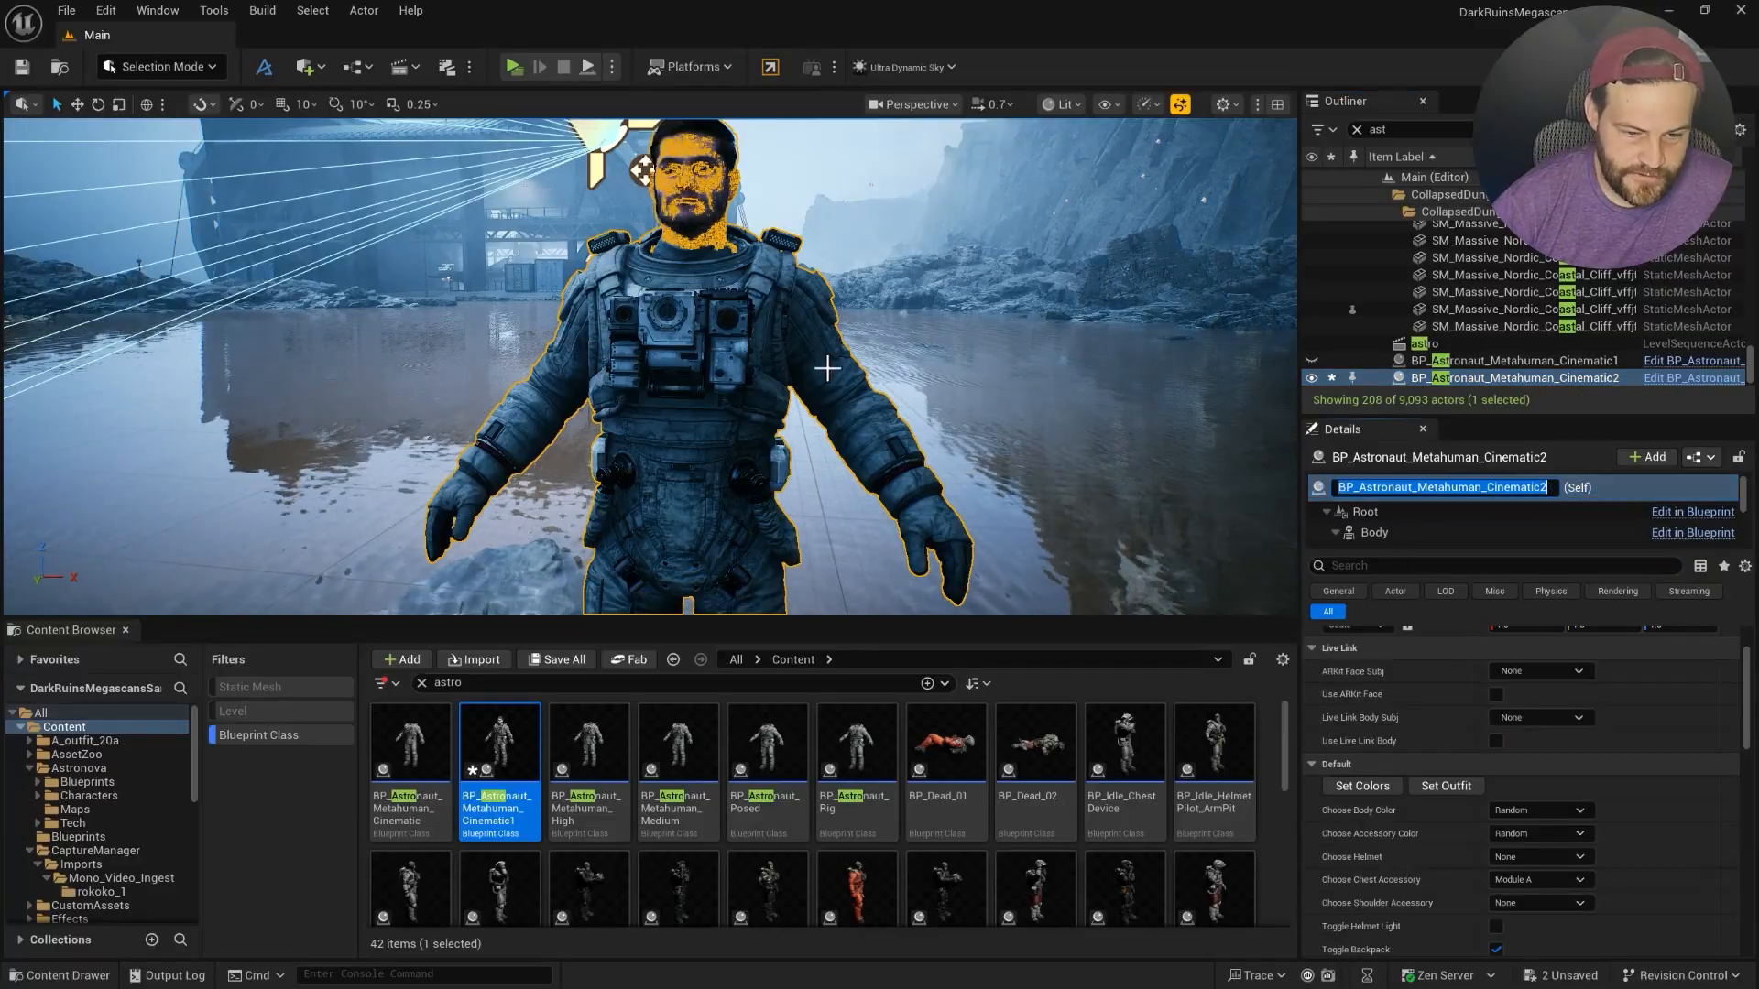
{"action": "left_click", "coordinate": [1318, 483]}
{"action": "scroll", "coordinate": [1410, 702], "scroll_direction": "down", "scroll_amount": 1}
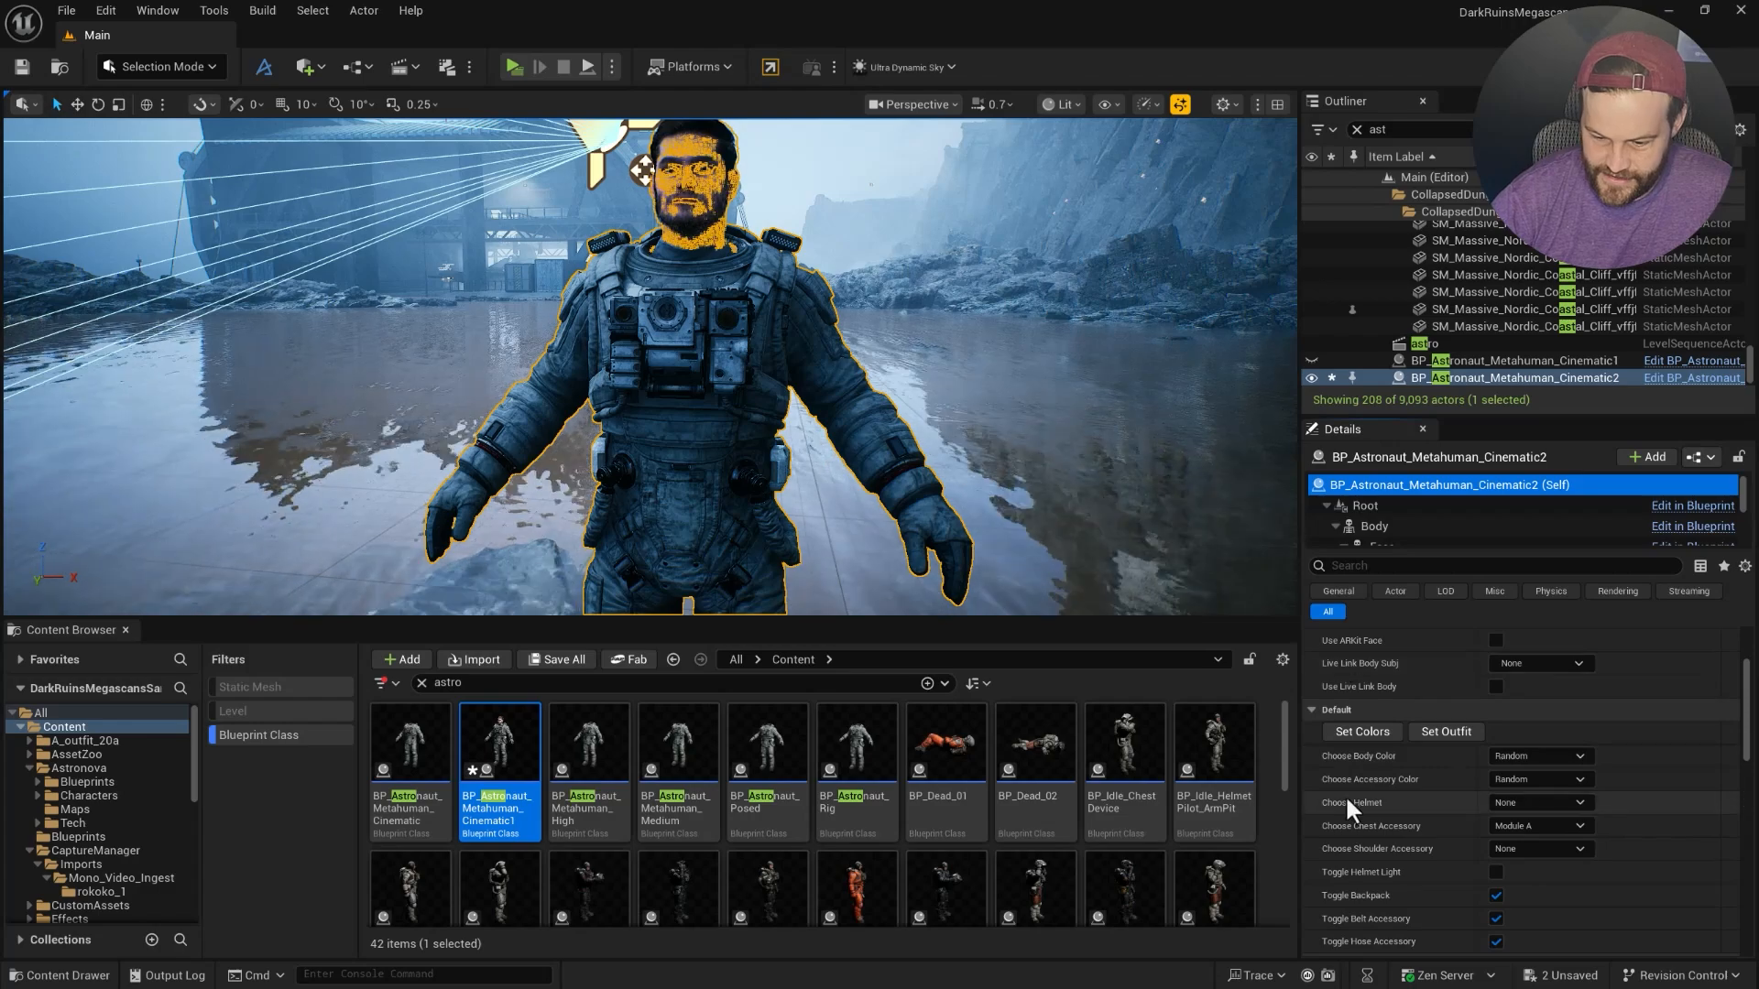
{"action": "scroll", "coordinate": [1365, 779], "scroll_direction": "down", "scroll_amount": 1}
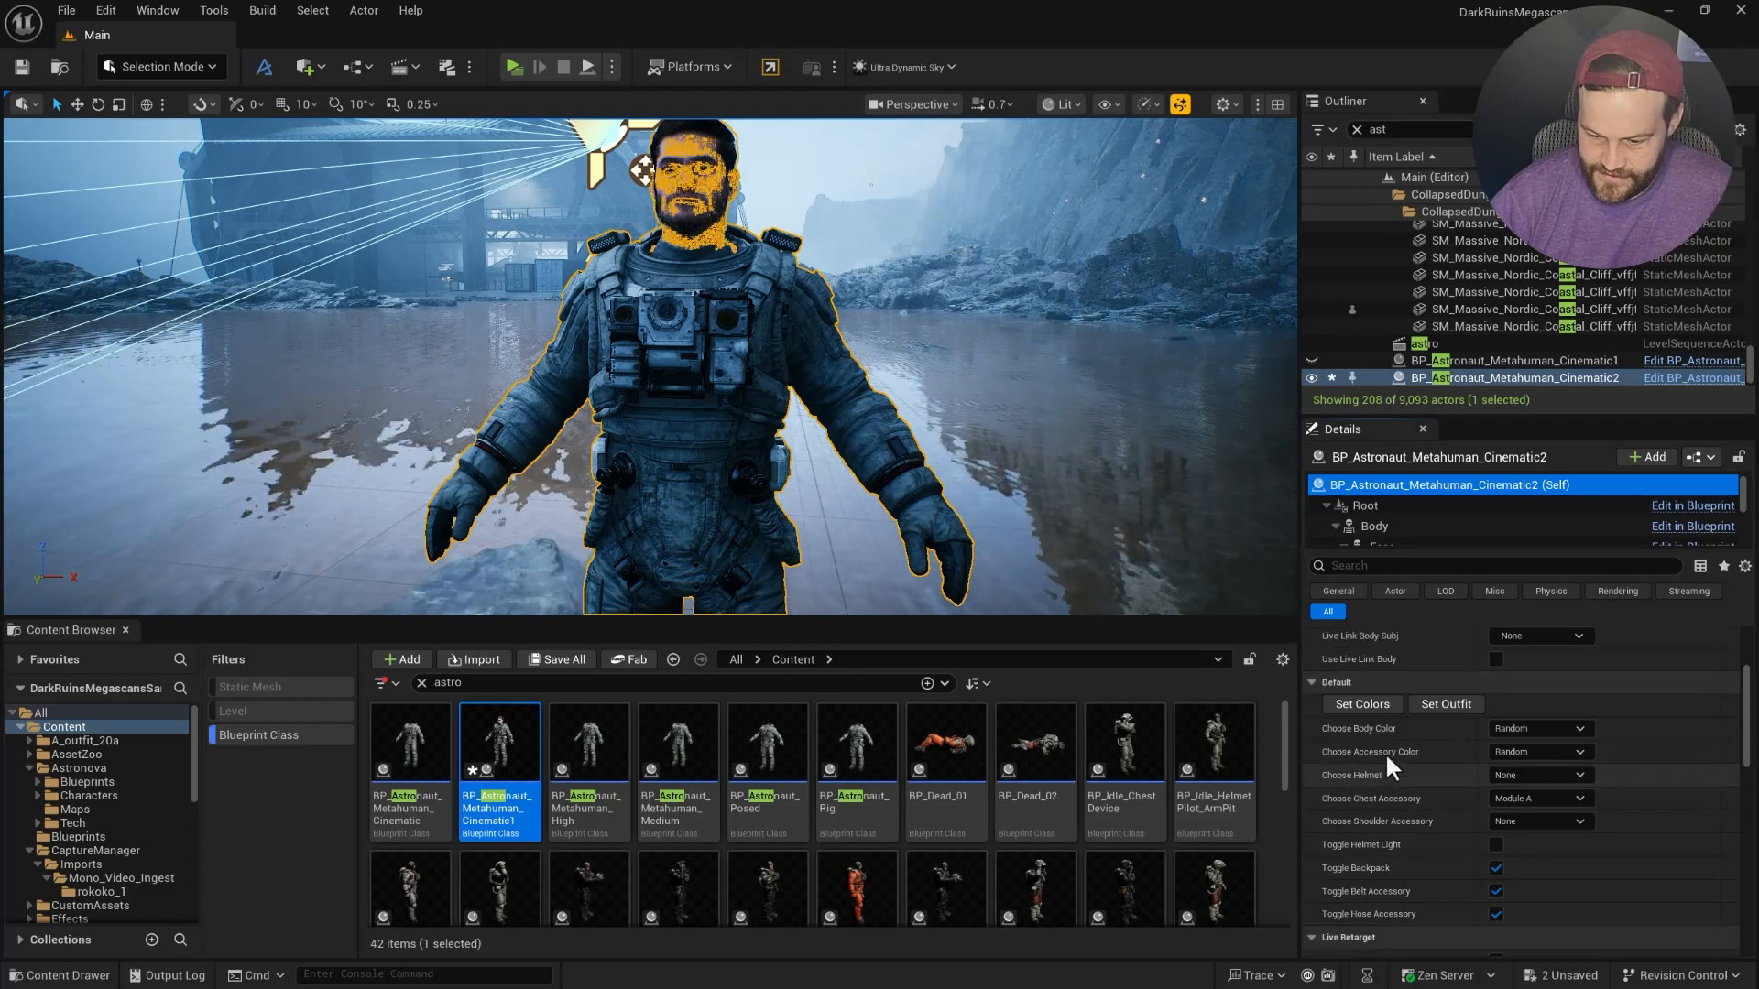
{"action": "left_click", "coordinate": [1525, 727]}
{"action": "left_click", "coordinate": [1503, 746]}
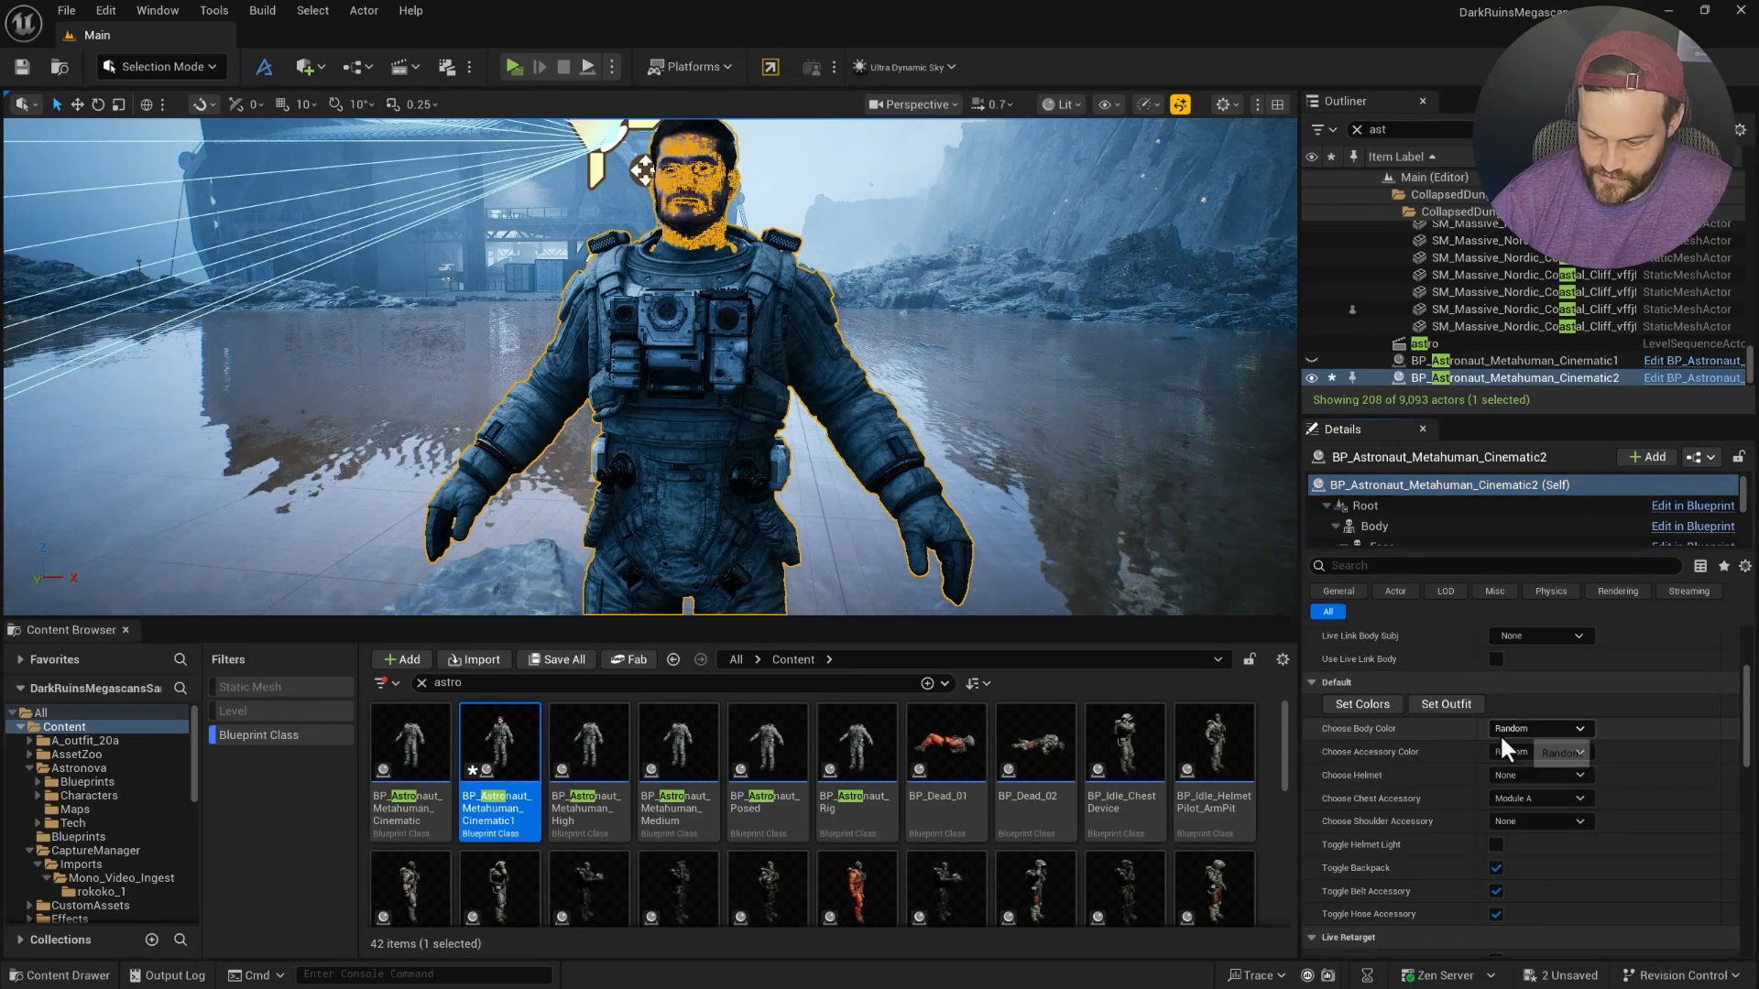
Apply Set Colors repeatedly with body and accessory color on Random to try different suit color combinations on the astronaut.
{"action": "left_click", "coordinate": [1352, 702]}
{"action": "left_click", "coordinate": [1353, 702]}
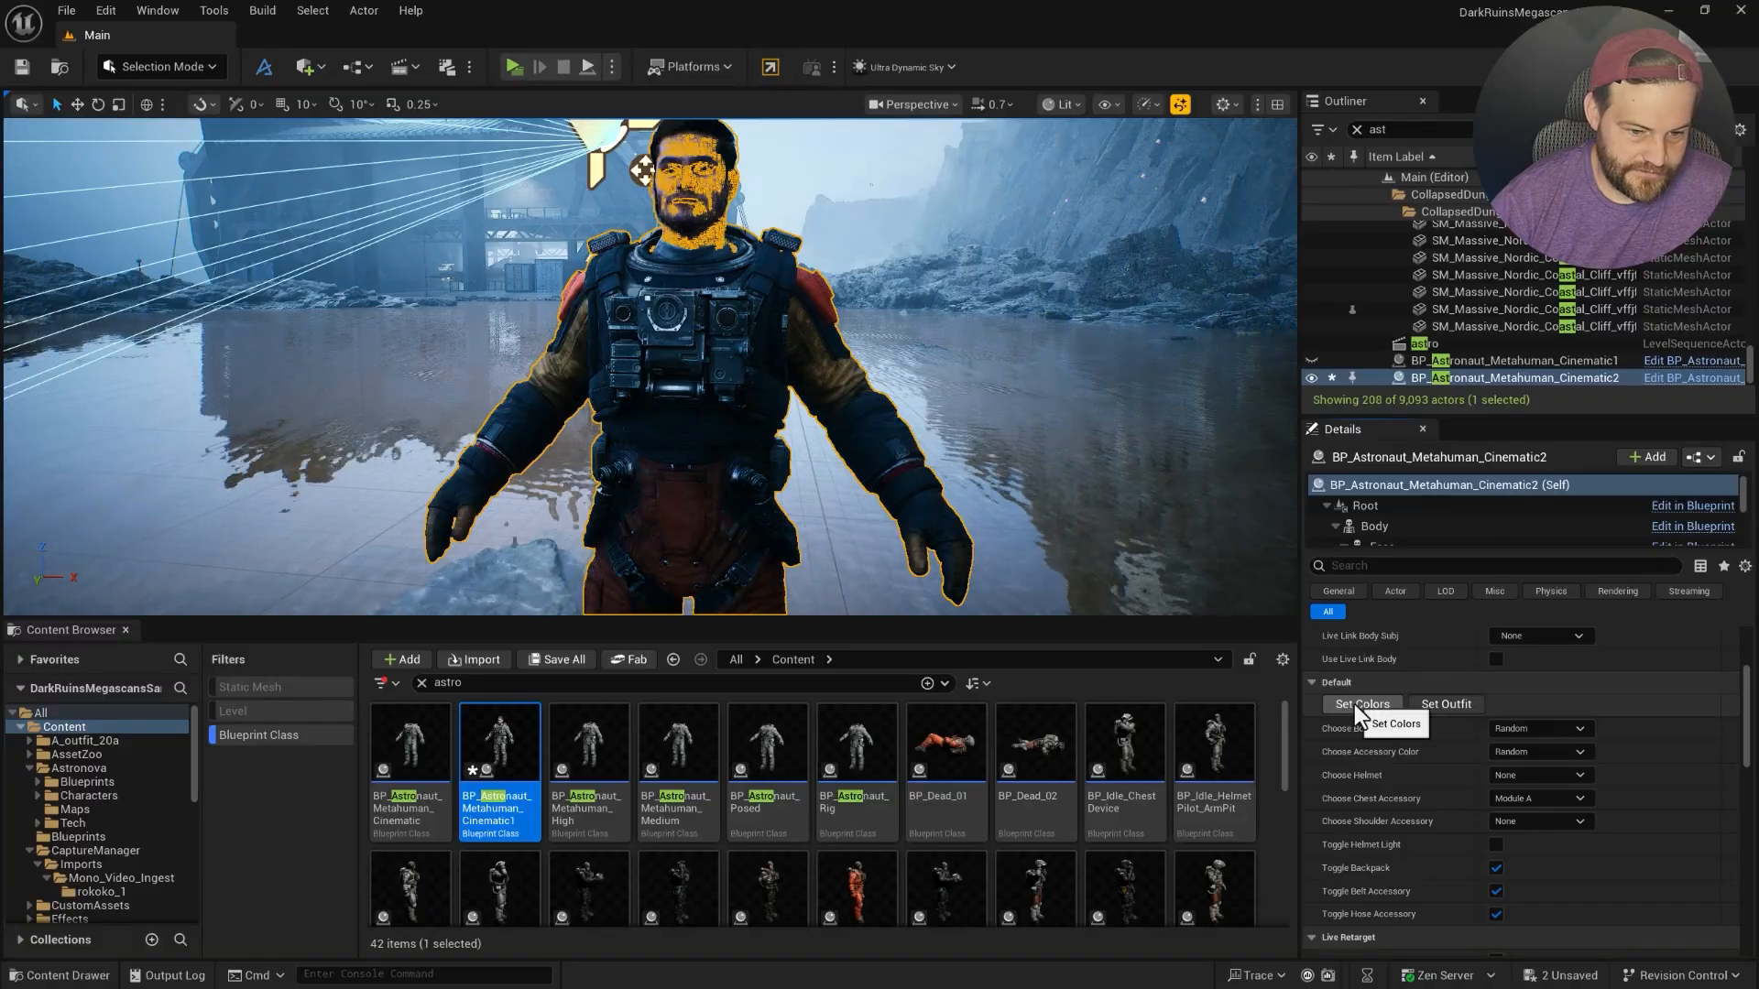
{"action": "left_click", "coordinate": [1353, 702]}
{"action": "left_click", "coordinate": [1353, 702]}
{"action": "left_click", "coordinate": [1353, 703]}
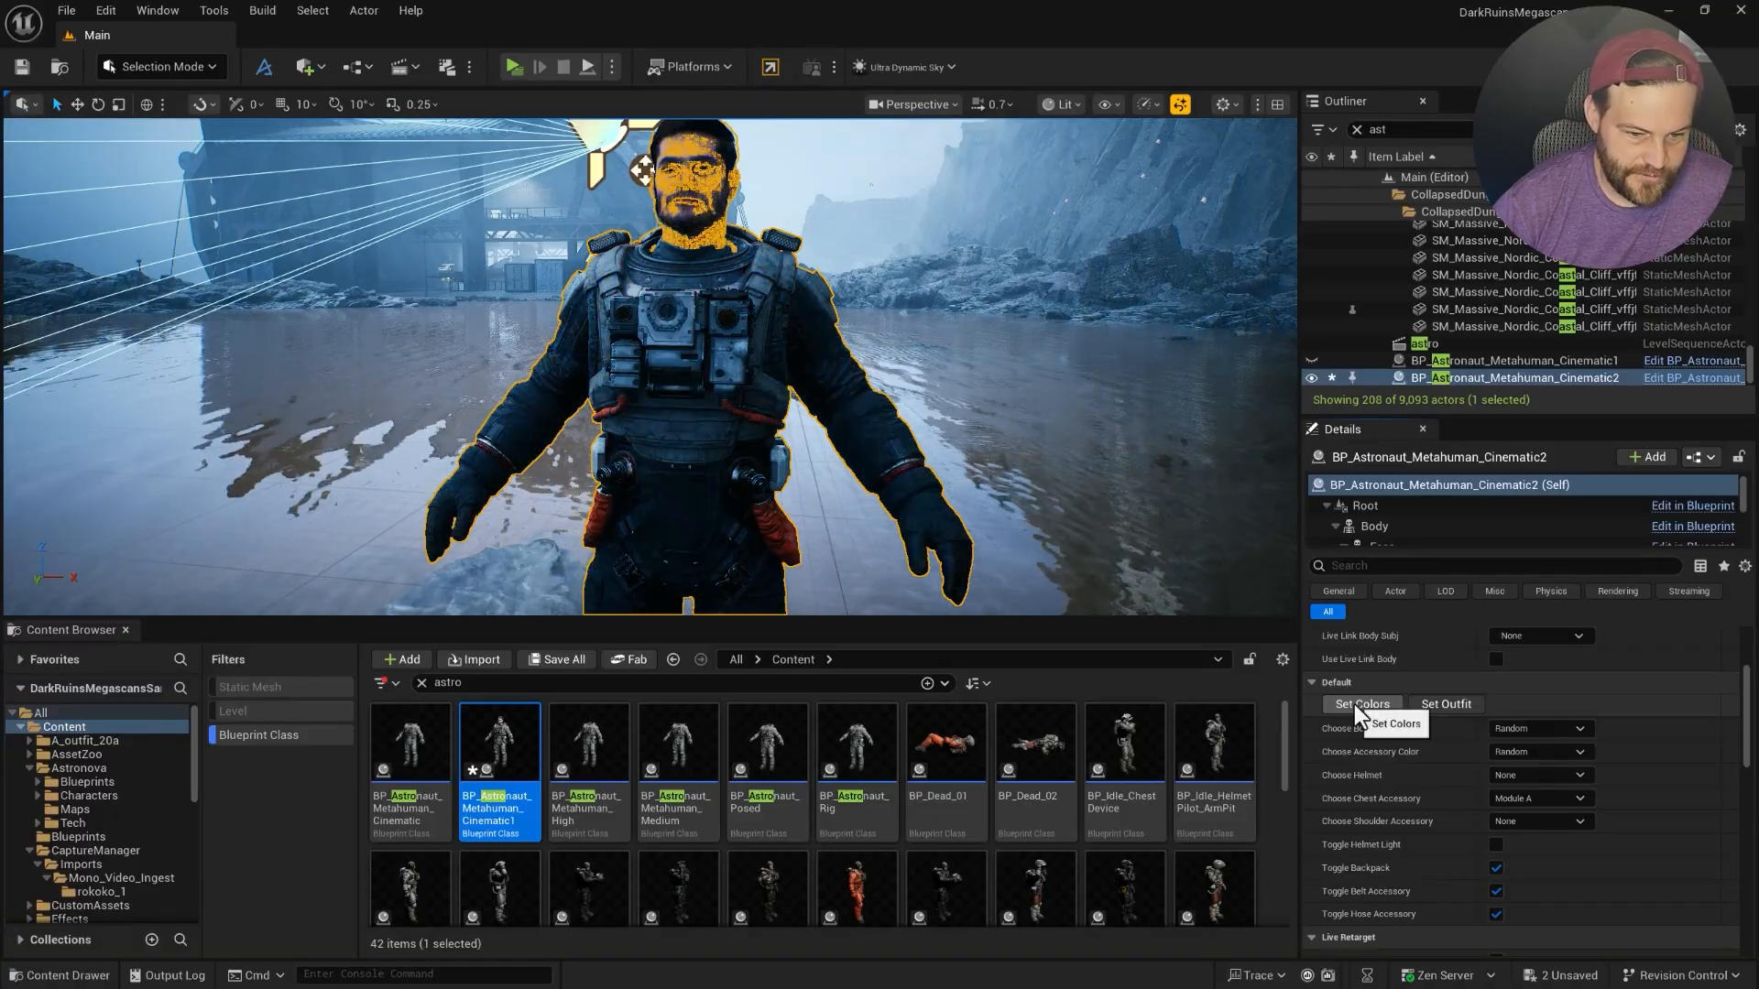
{"action": "left_click", "coordinate": [1352, 701]}
{"action": "left_click", "coordinate": [1353, 702]}
{"action": "left_click", "coordinate": [1352, 699]}
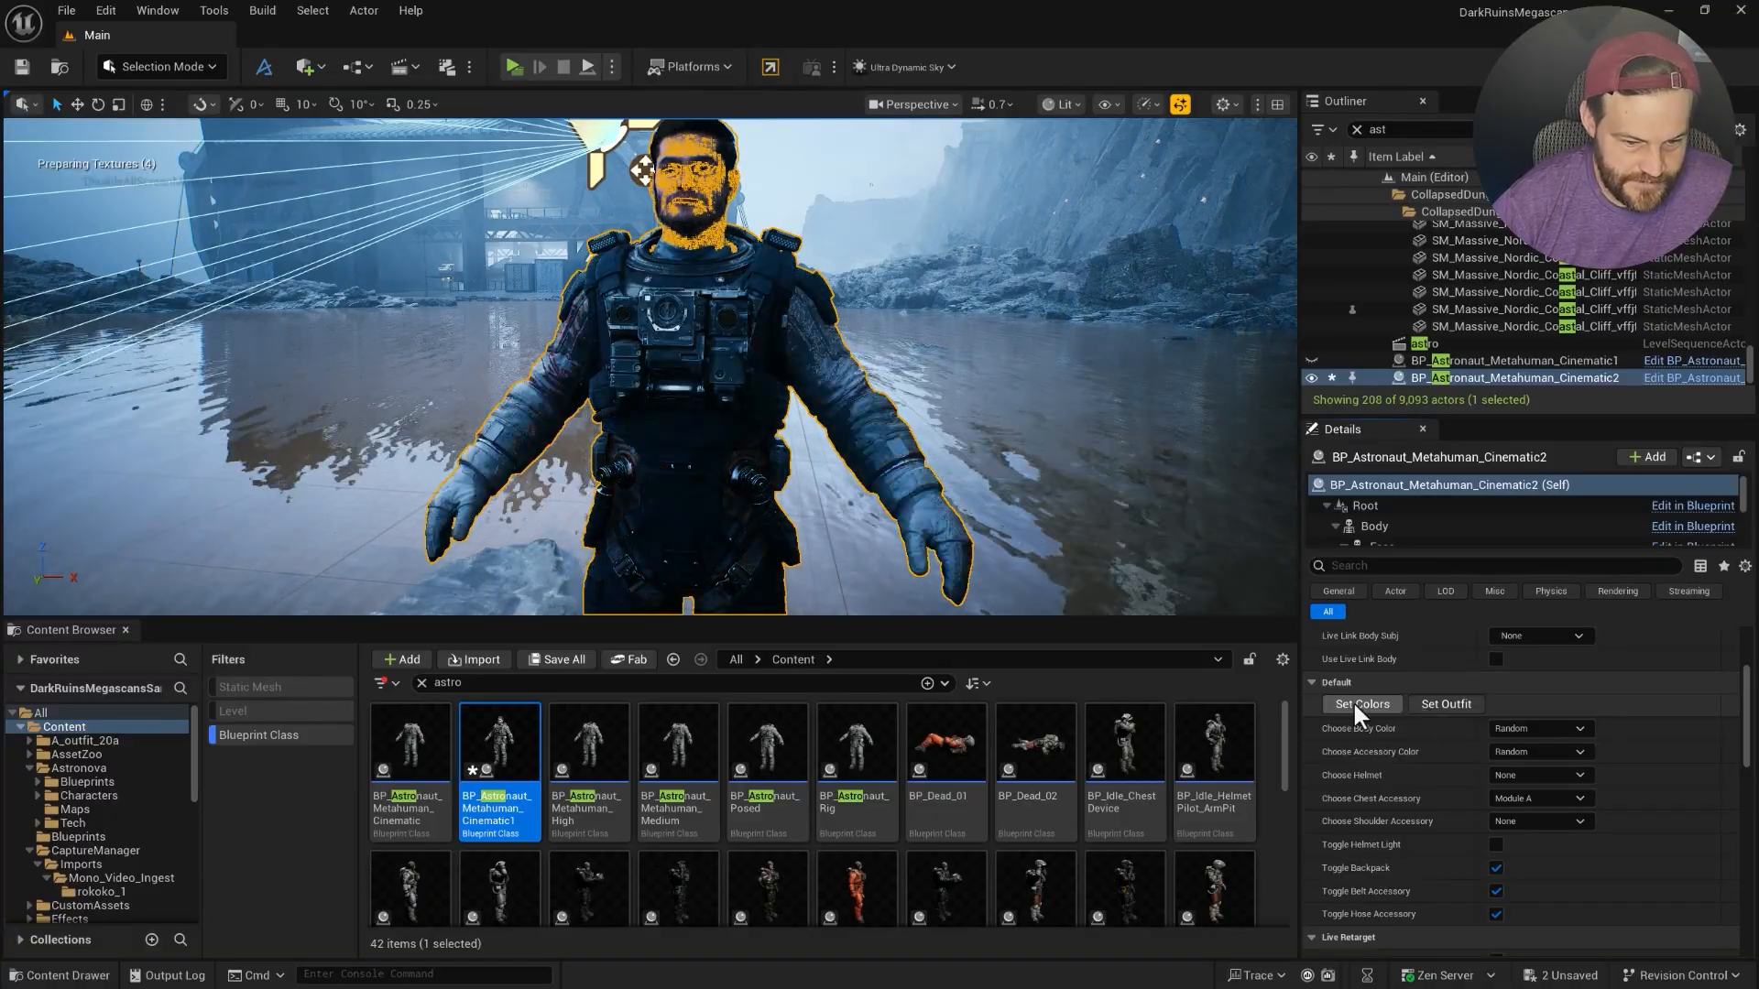
{"action": "left_click", "coordinate": [1352, 701]}
{"action": "left_click", "coordinate": [1354, 706]}
{"action": "left_click", "coordinate": [1352, 700]}
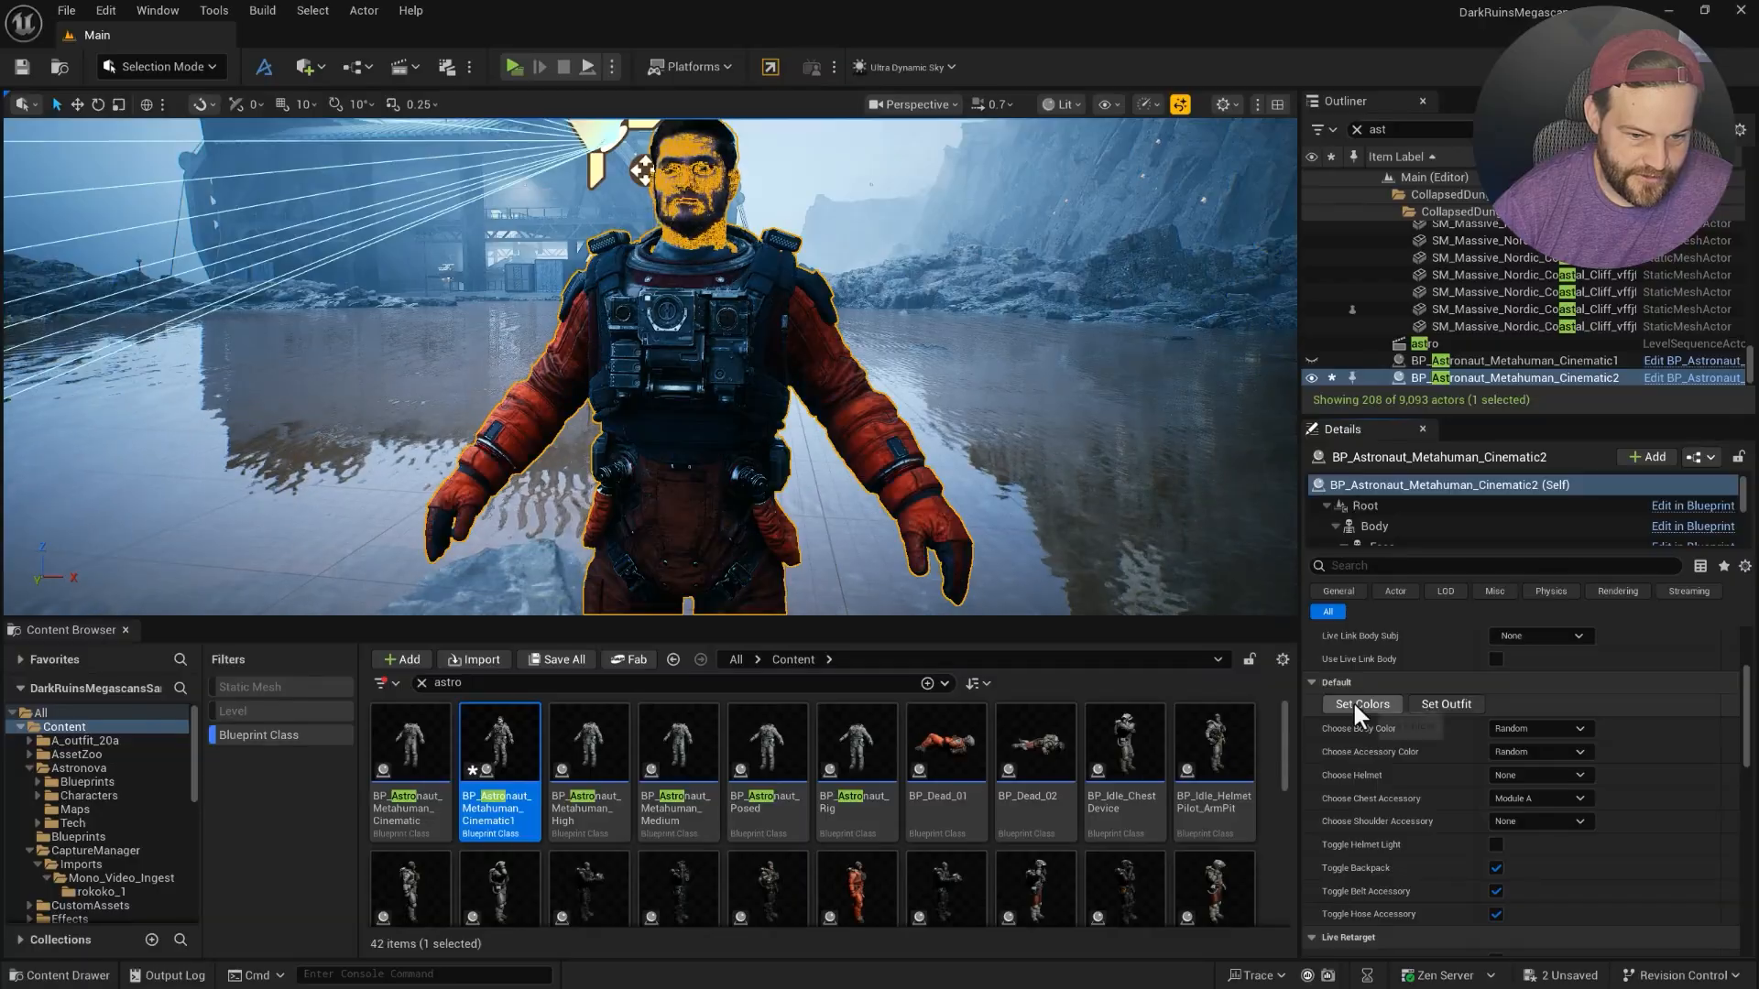
{"action": "left_click", "coordinate": [1352, 700]}
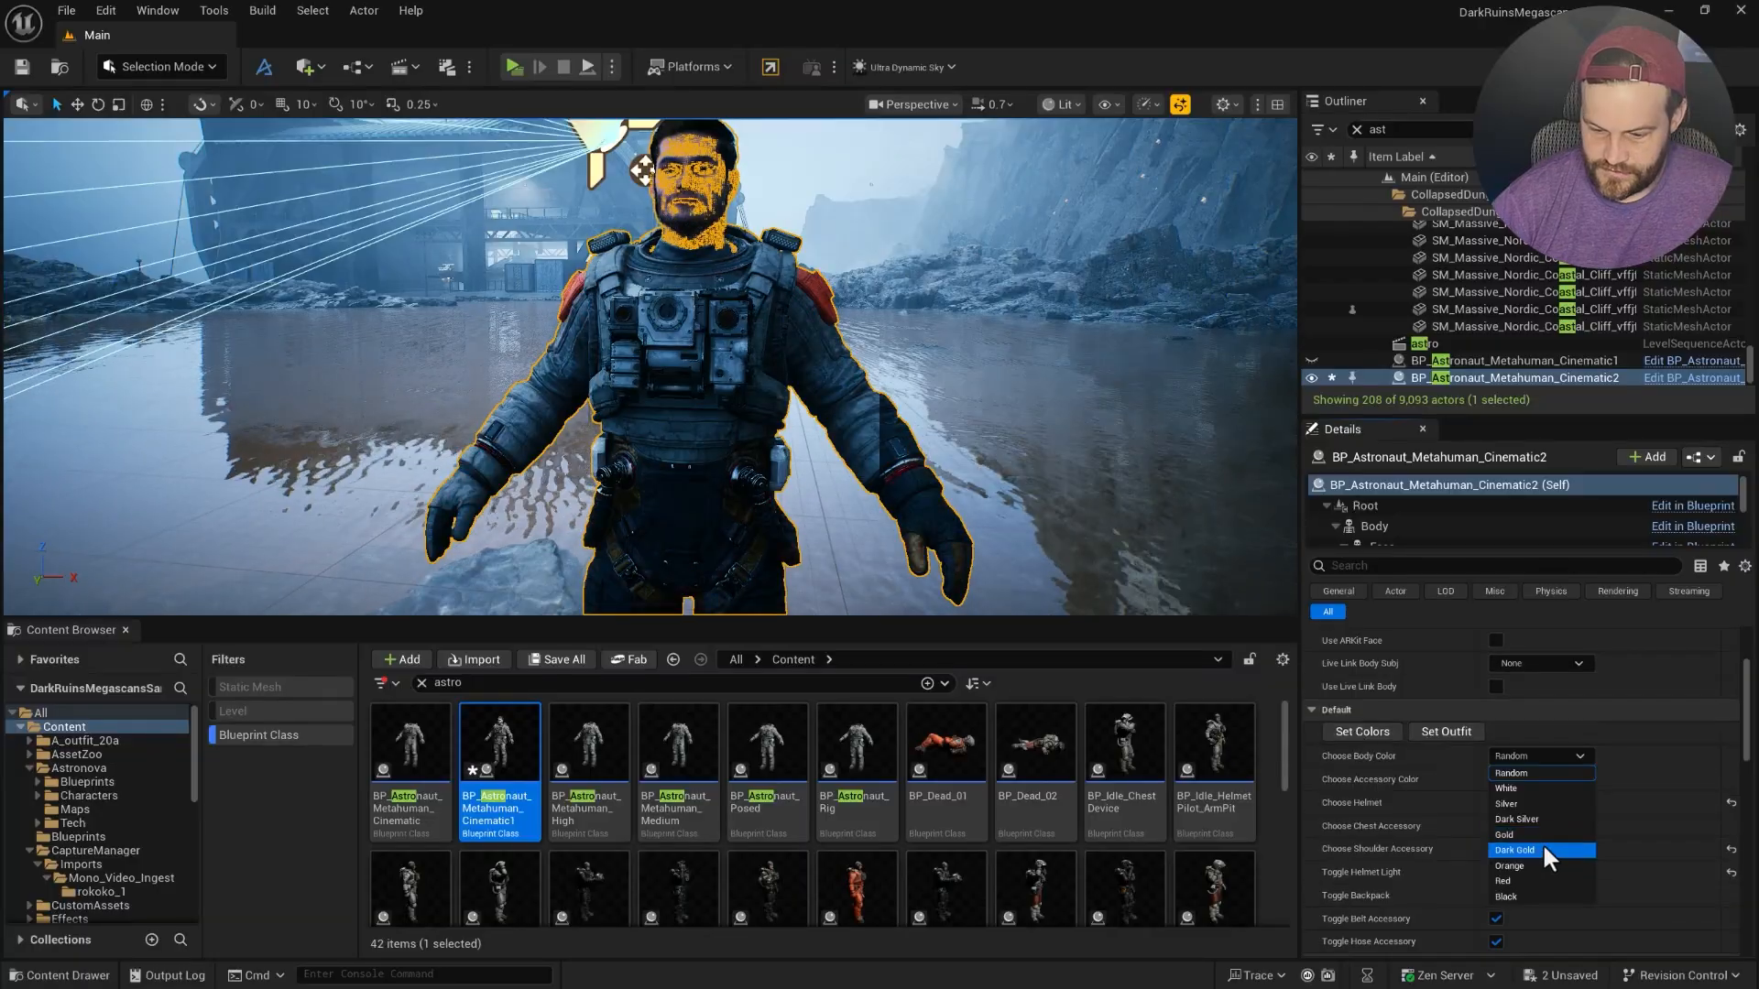
Set the astronaut's body color to Dark Gold and the accessory color to Carbon, and apply the colors.
{"action": "left_click", "coordinate": [1543, 842]}
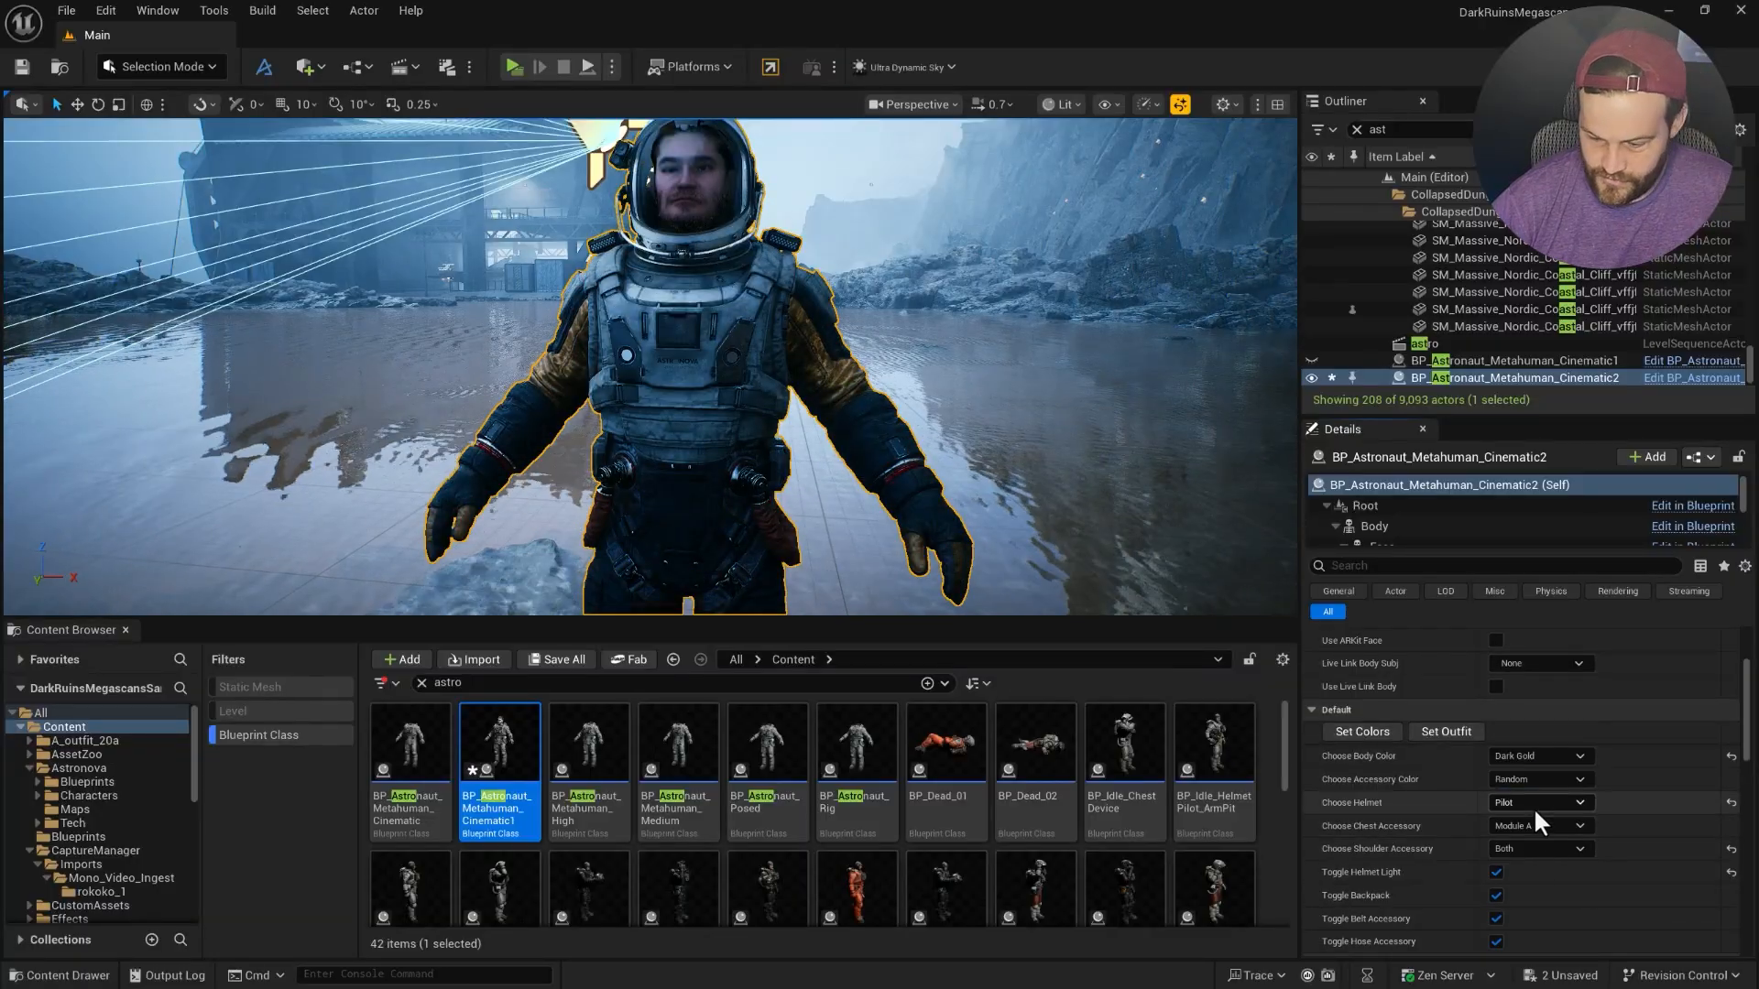
{"action": "left_click", "coordinate": [1532, 780]}
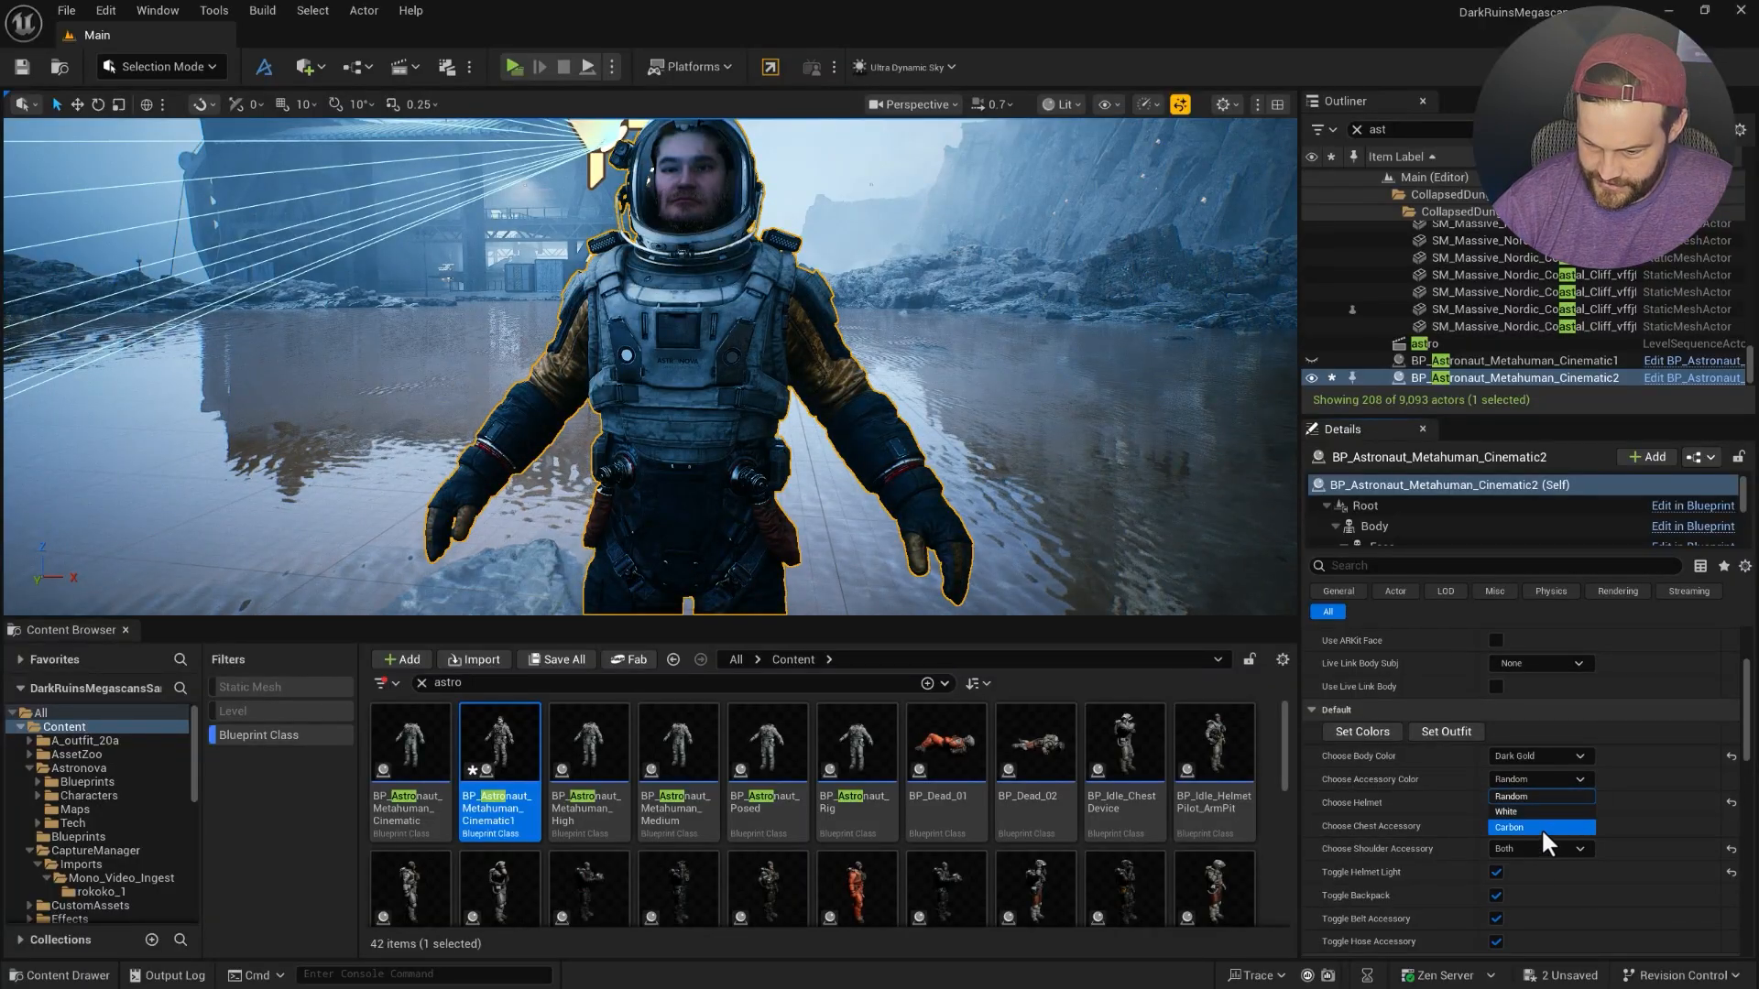
{"action": "left_click", "coordinate": [1541, 828]}
{"action": "left_click", "coordinate": [1363, 731]}
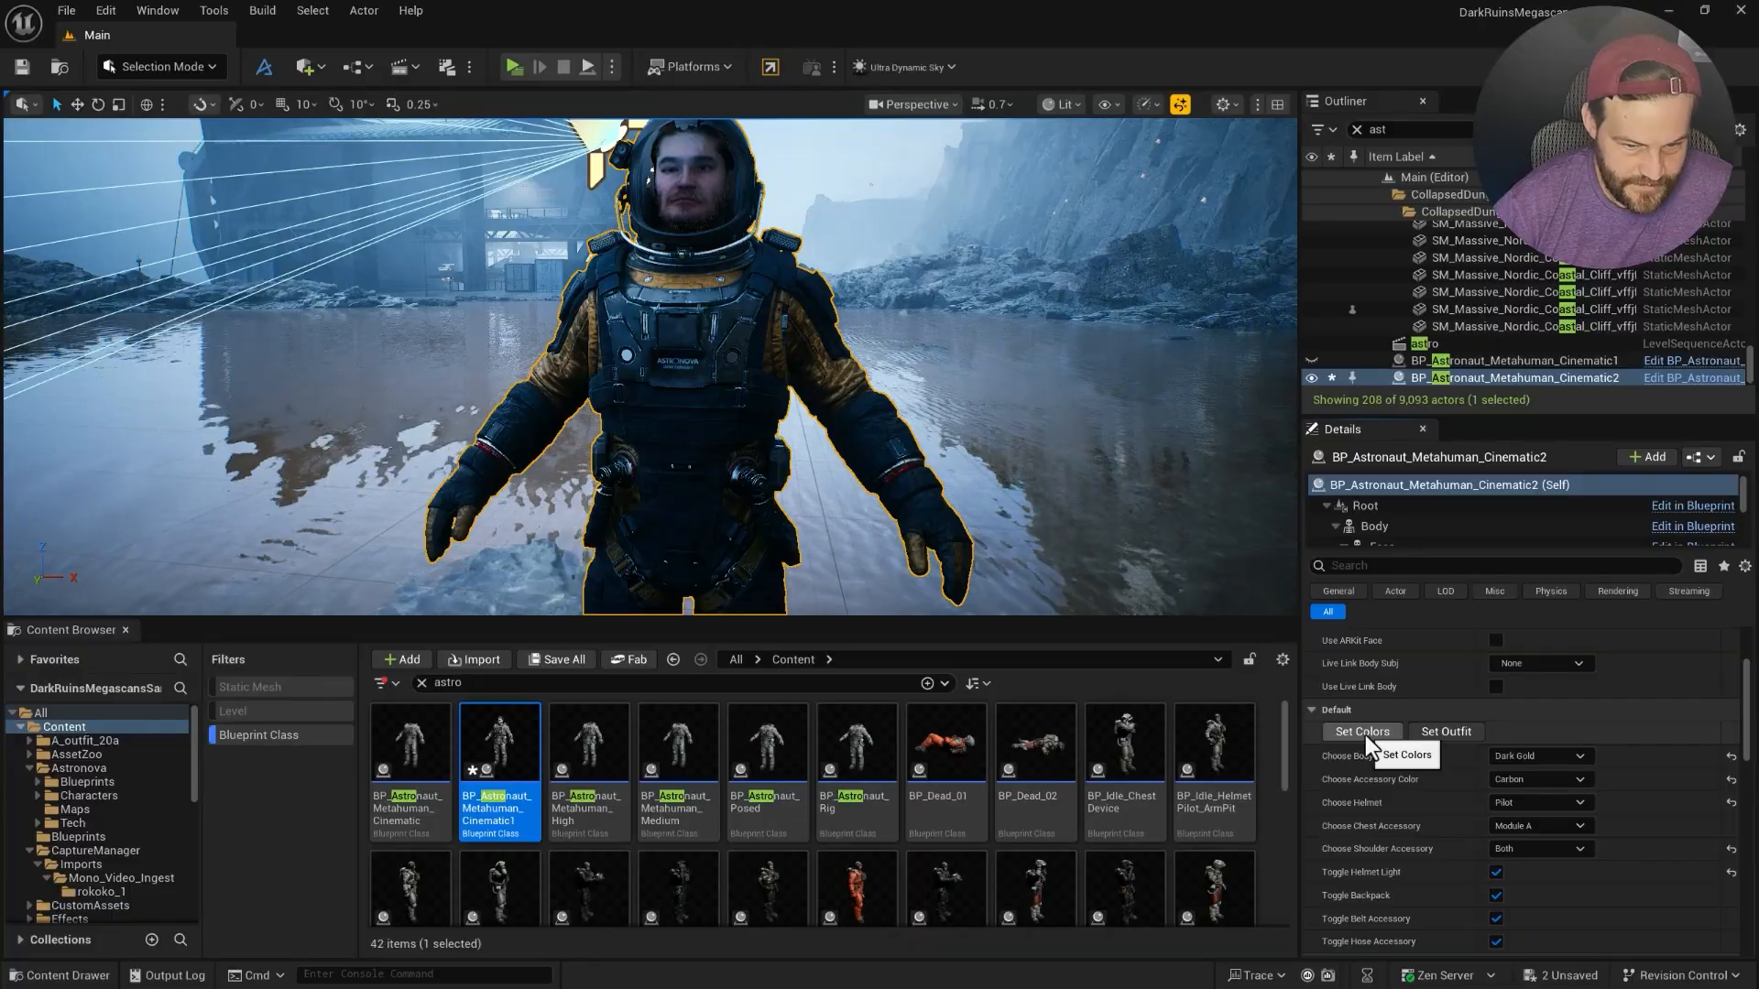
{"action": "right_click_drag", "start_coordinate": [815, 408], "coordinate": [636, 344]}
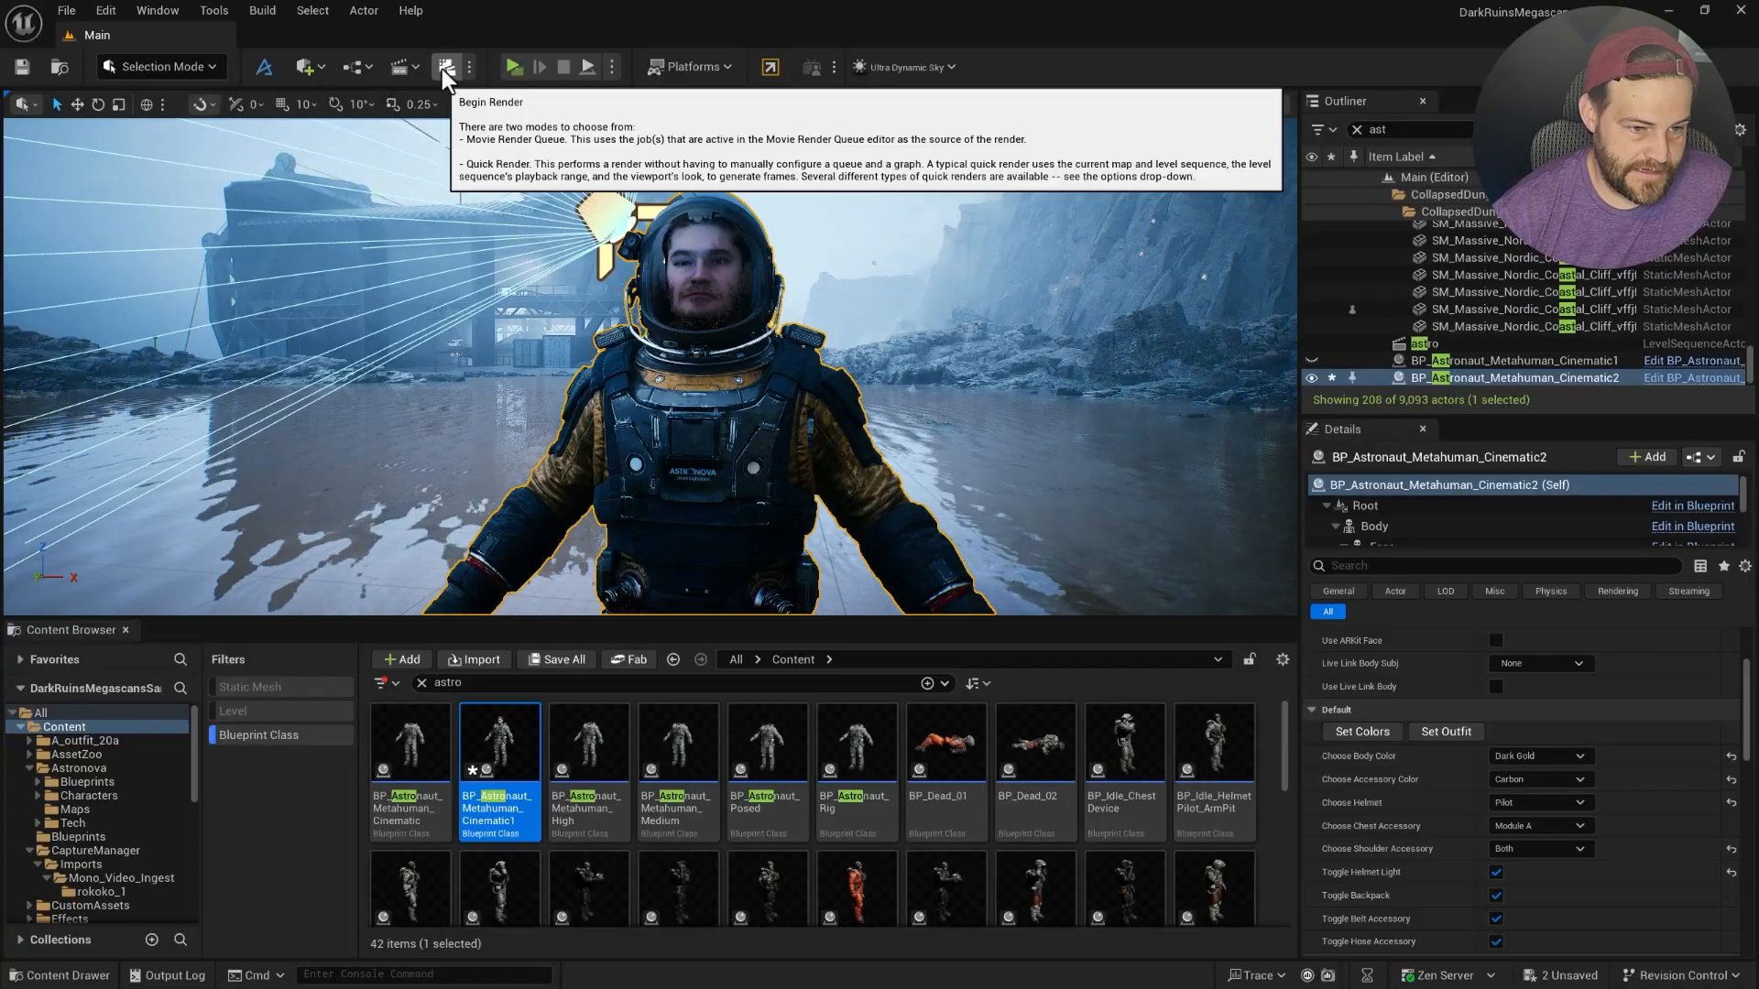
{"action": "right_click_drag", "start_coordinate": [746, 412], "coordinate": [764, 416]}
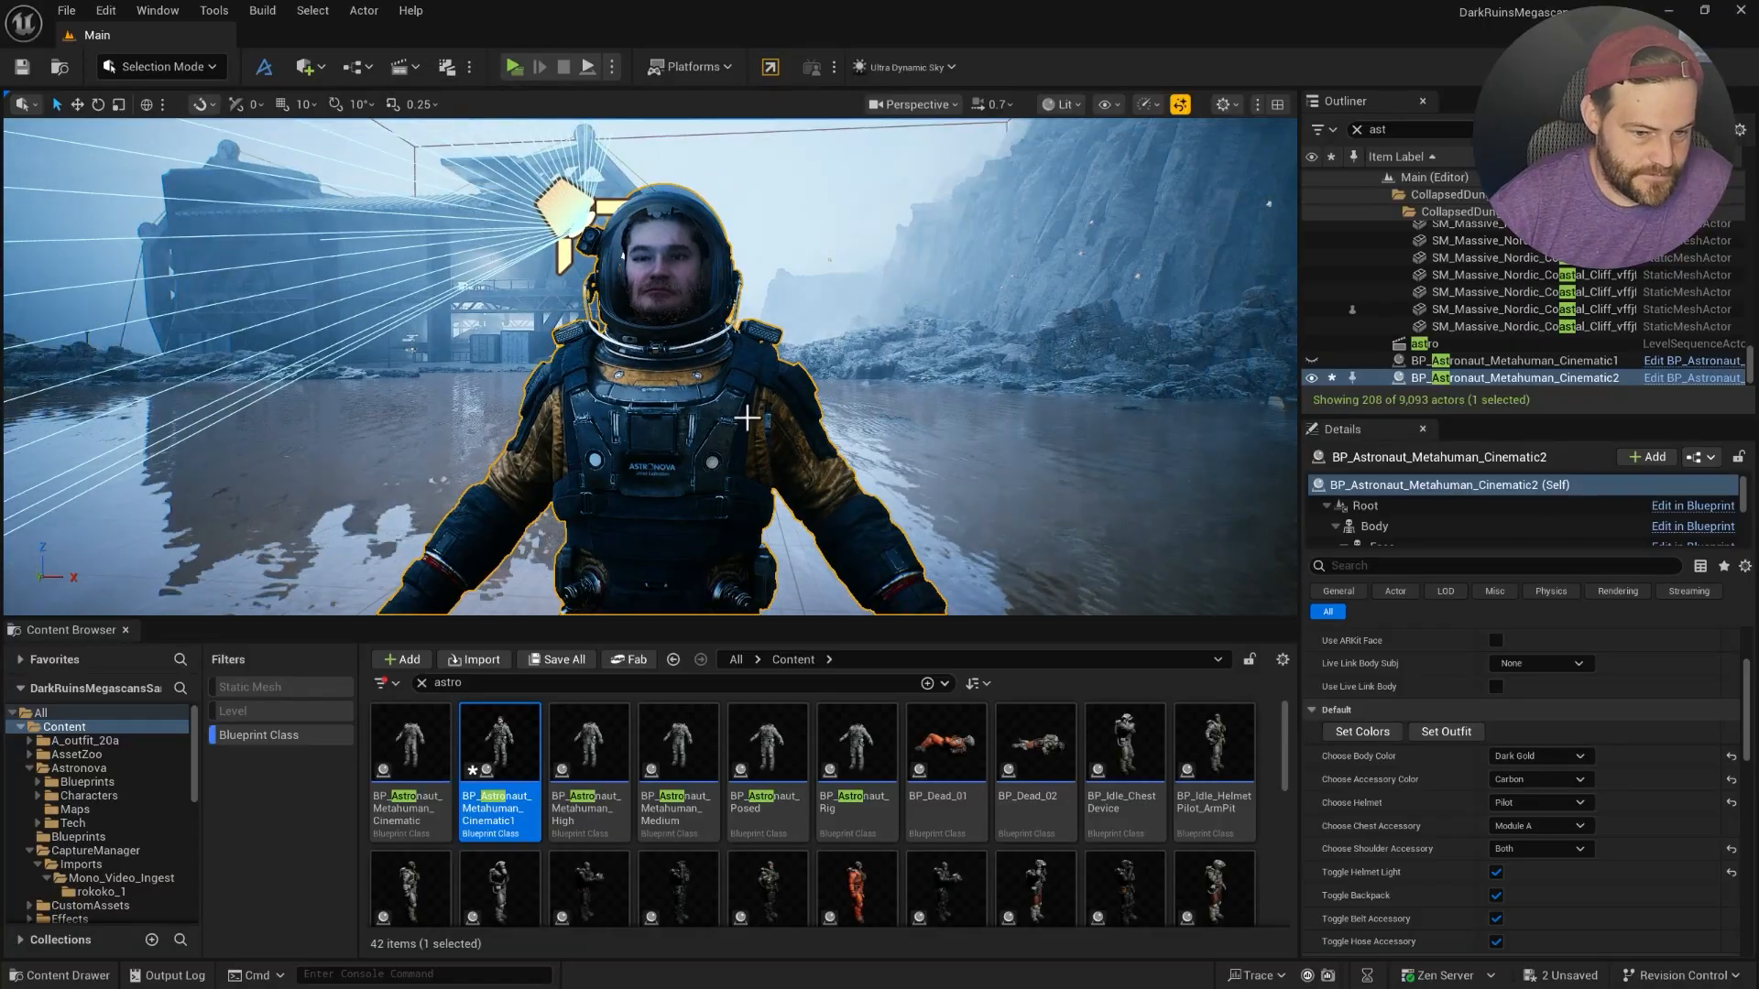
Open the project's plugin list and search for "rokoko" and "meta" to check which Rokoko and MetaHuman plugins are enabled.
{"action": "left_click", "coordinate": [154, 10]}
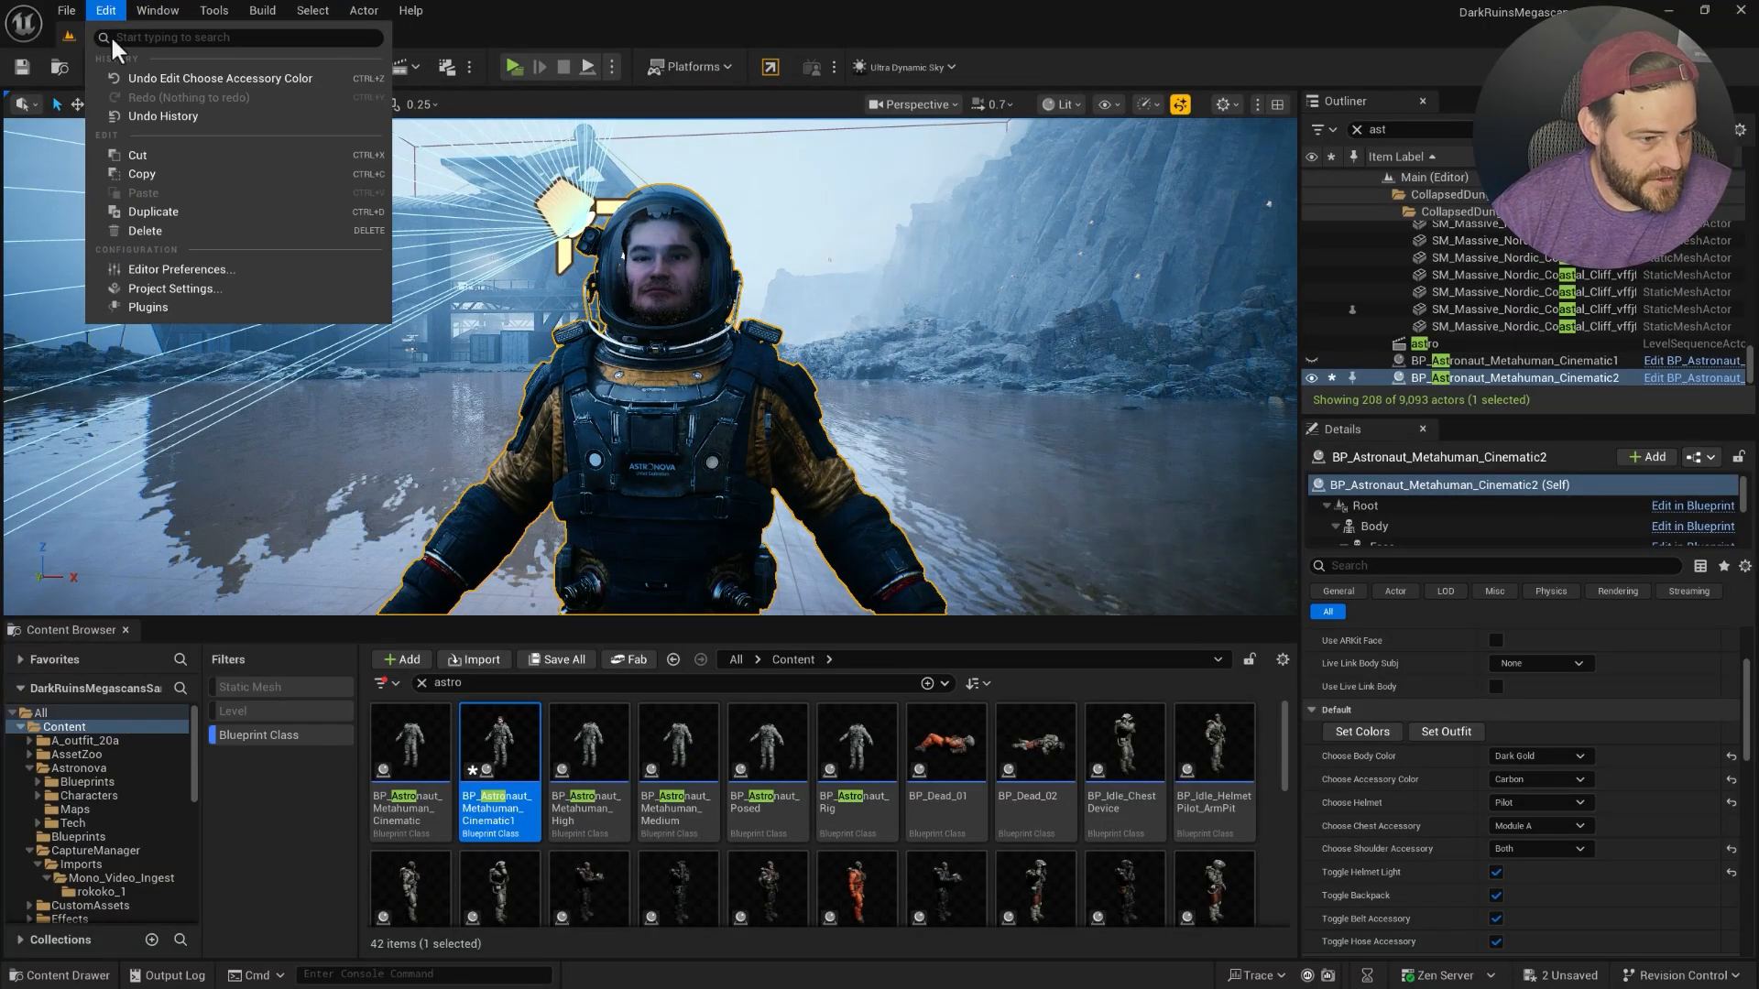
{"action": "left_click", "coordinate": [151, 321]}
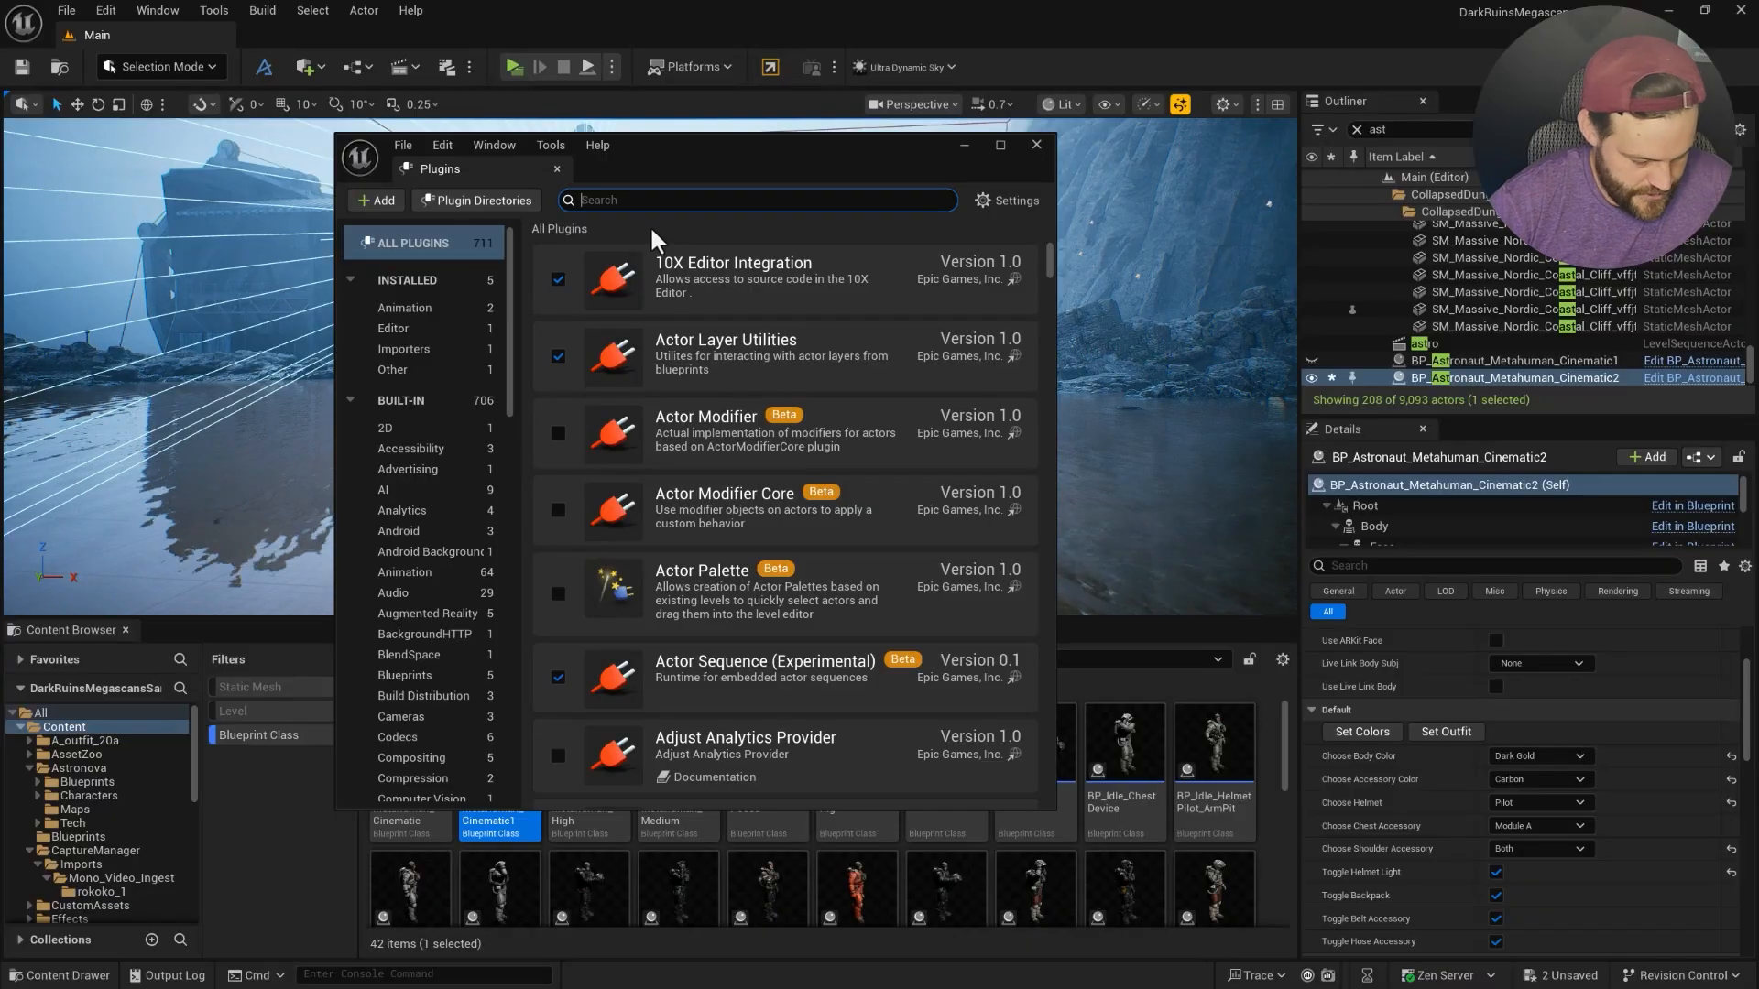
{"action": "type", "text": "rokoko"}
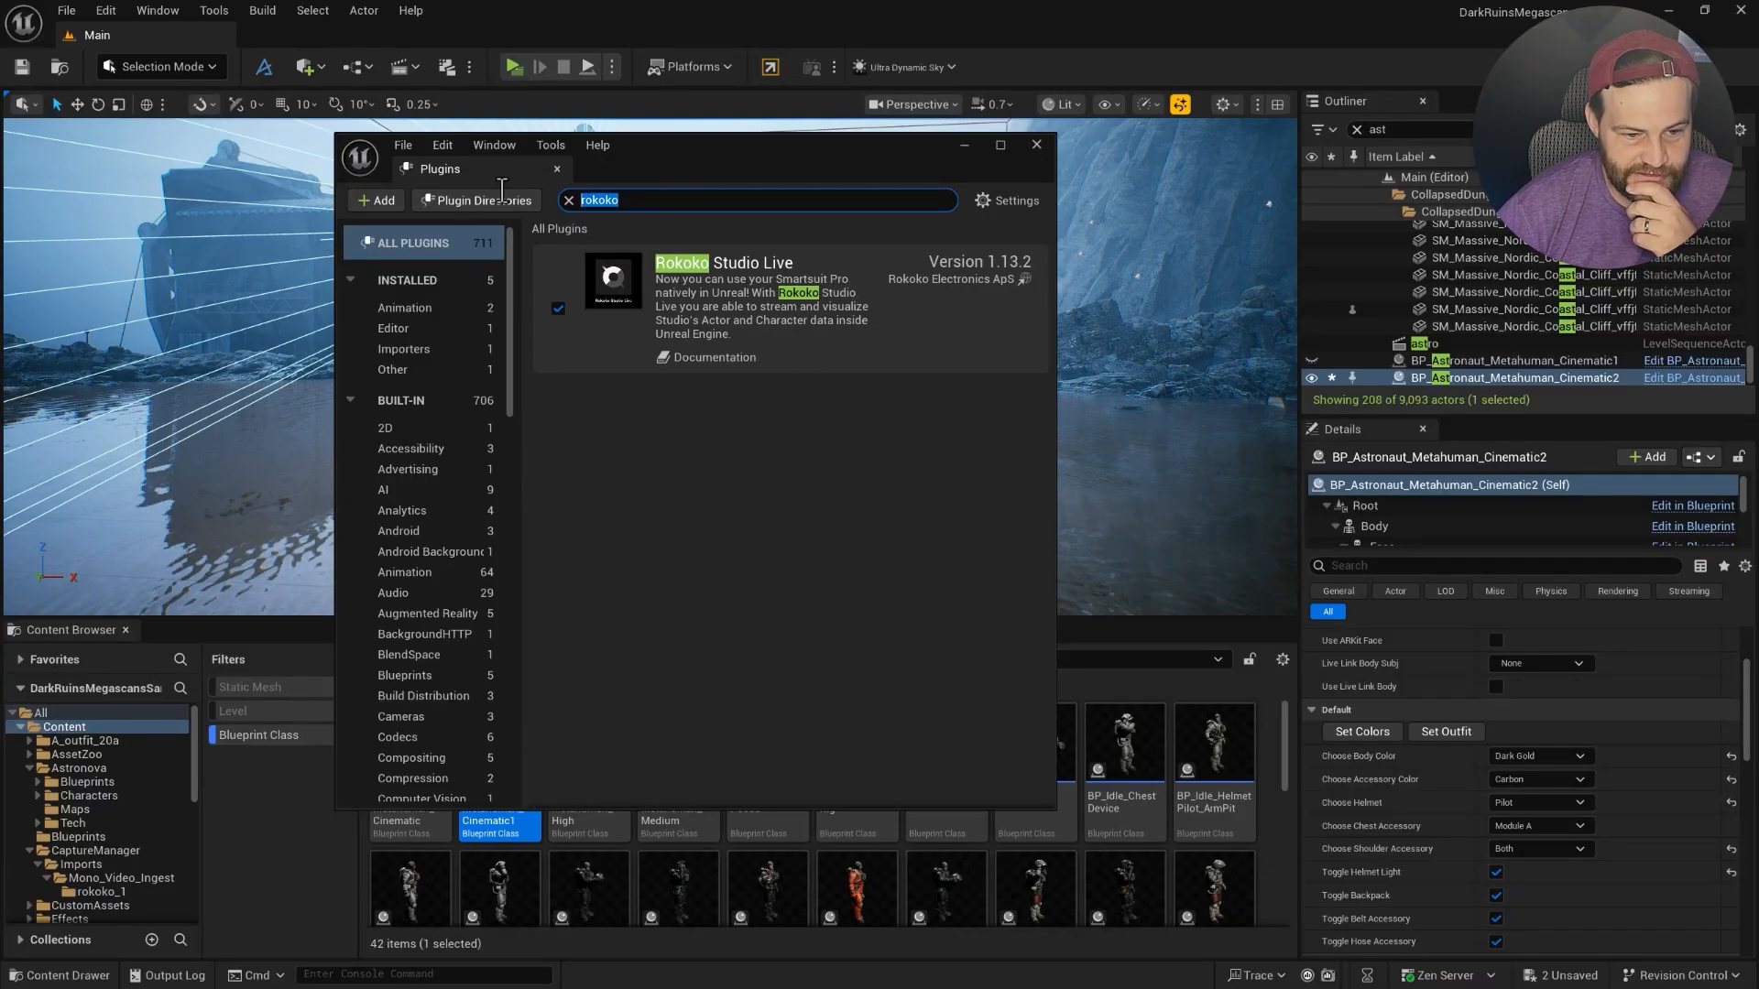
{"action": "key", "text": "BackSpace"}
{"action": "type", "text": "meta"}
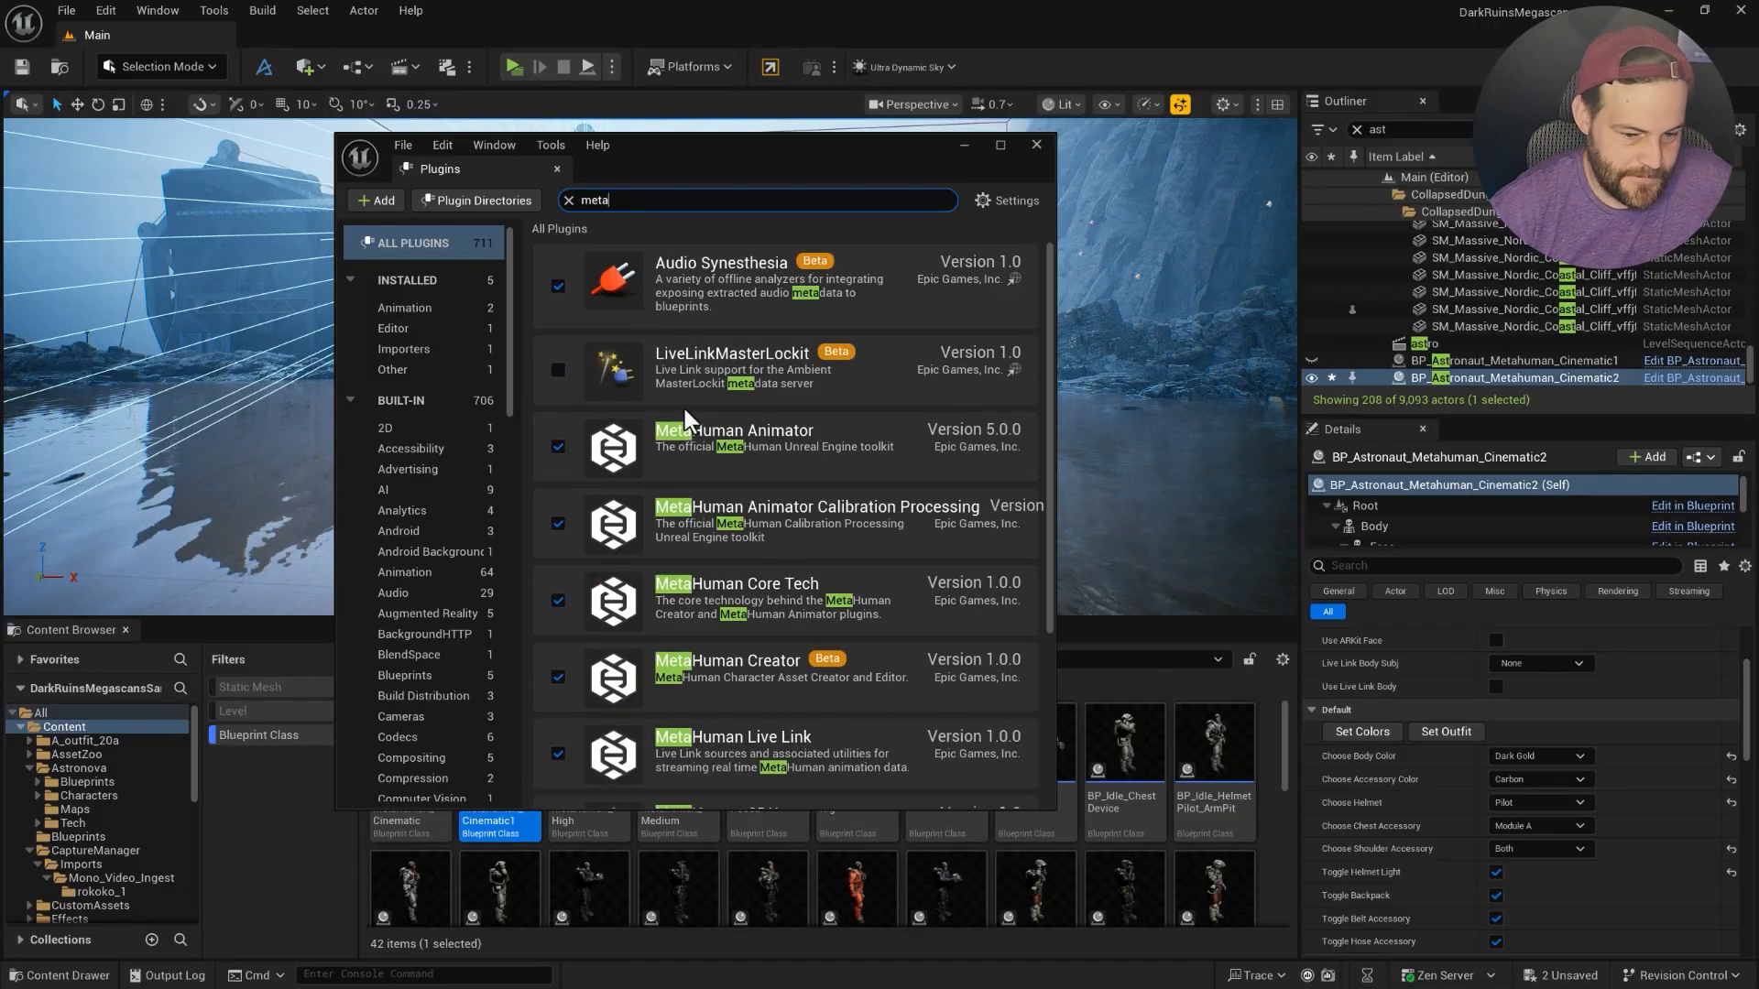
{"action": "scroll", "coordinate": [733, 494], "scroll_direction": "down", "scroll_amount": 4}
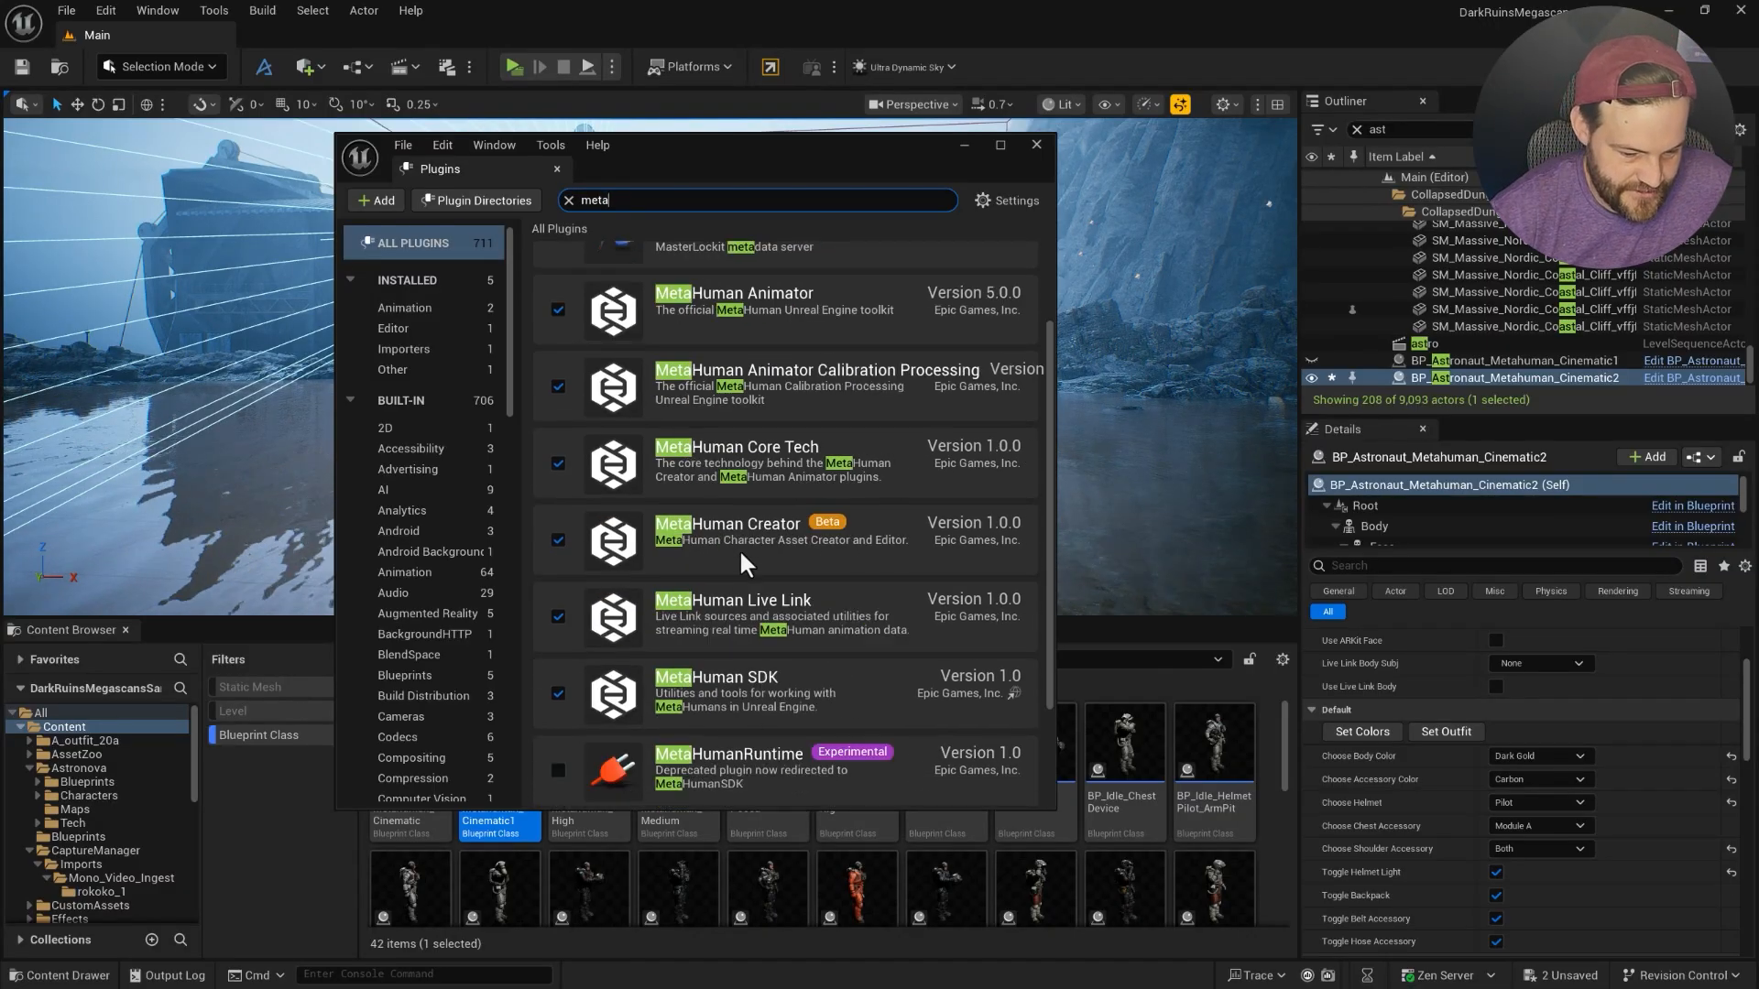
{"action": "scroll", "coordinate": [728, 506], "scroll_direction": "up", "scroll_amount": 3}
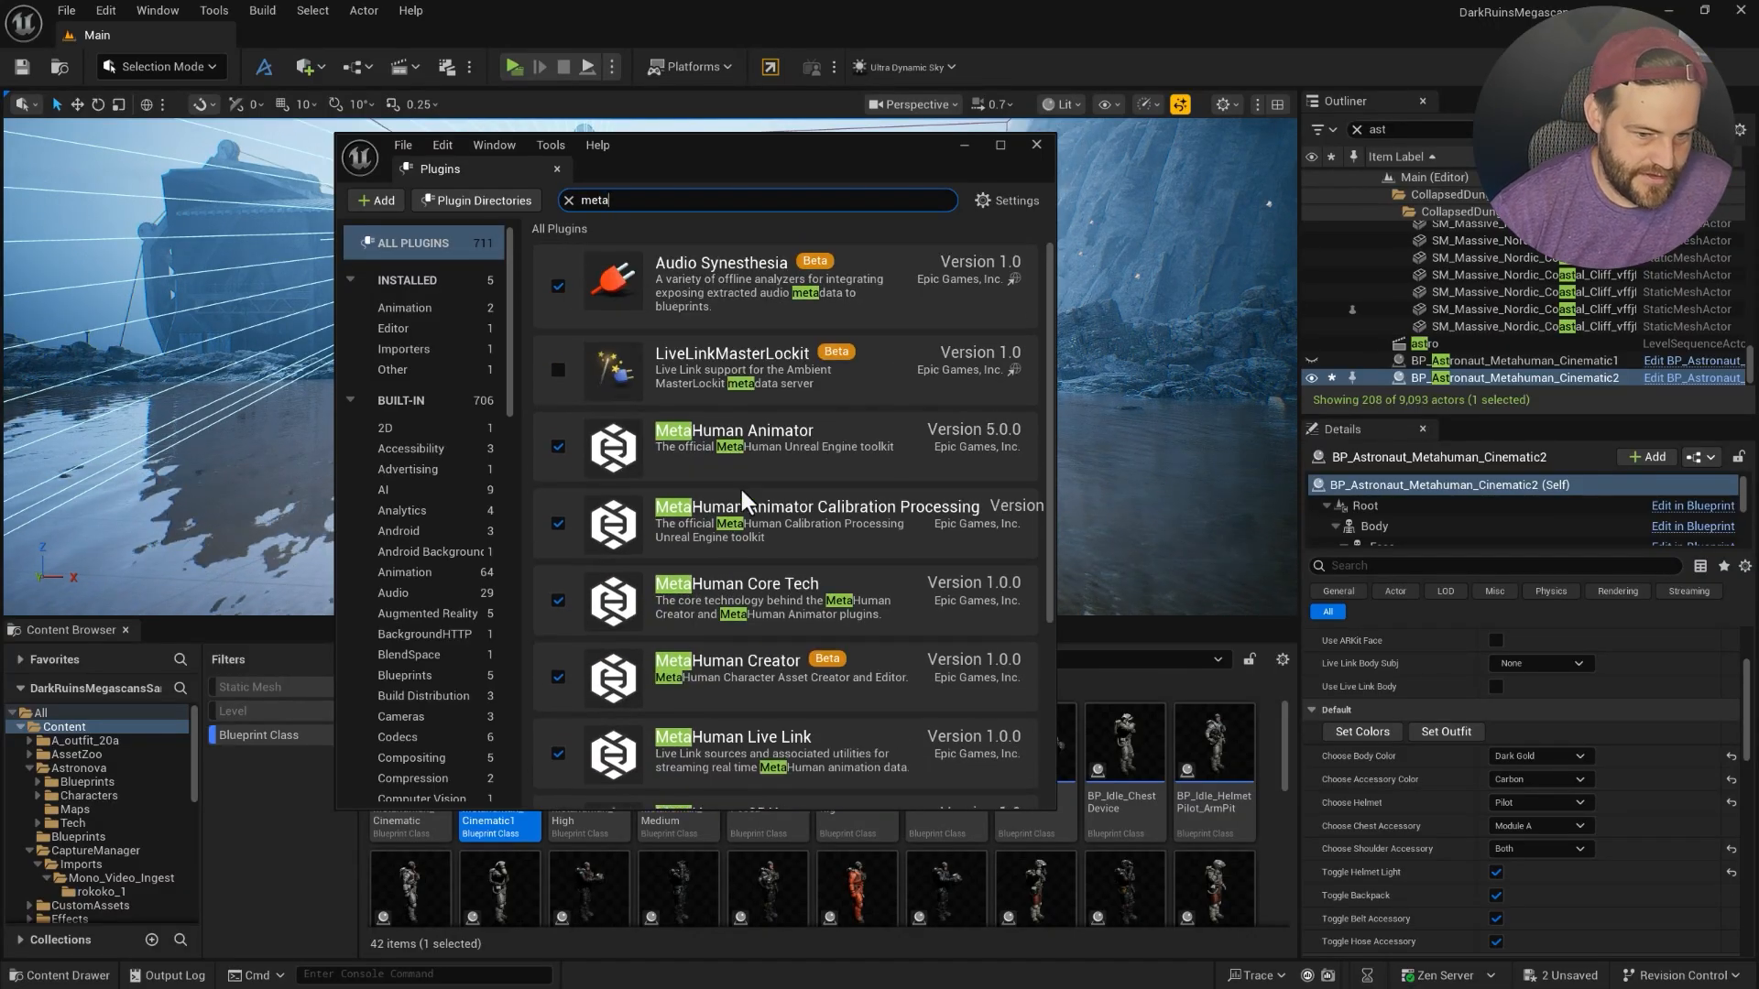
Close the plugin list and open the CaptureManager content folder with the astro search and Blueprint Class filter removed.
{"action": "left_click_drag", "start_coordinate": [836, 146], "coordinate": [1305, 211]}
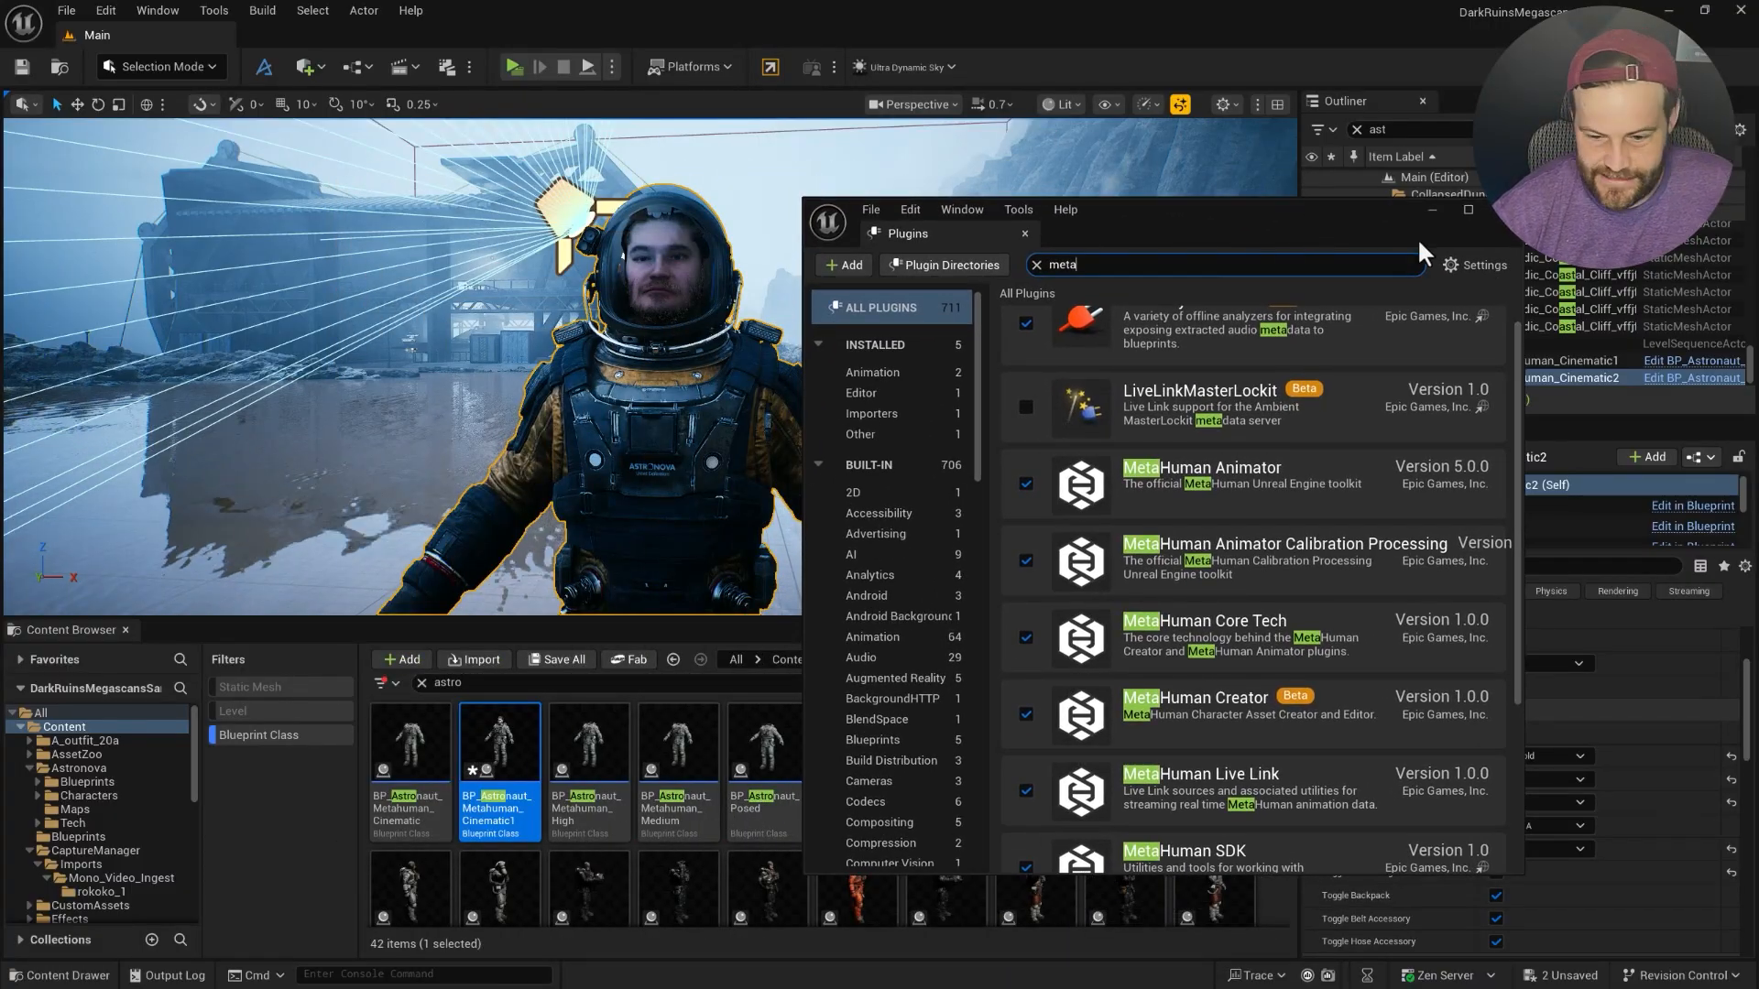
{"action": "left_click", "coordinate": [1500, 210]}
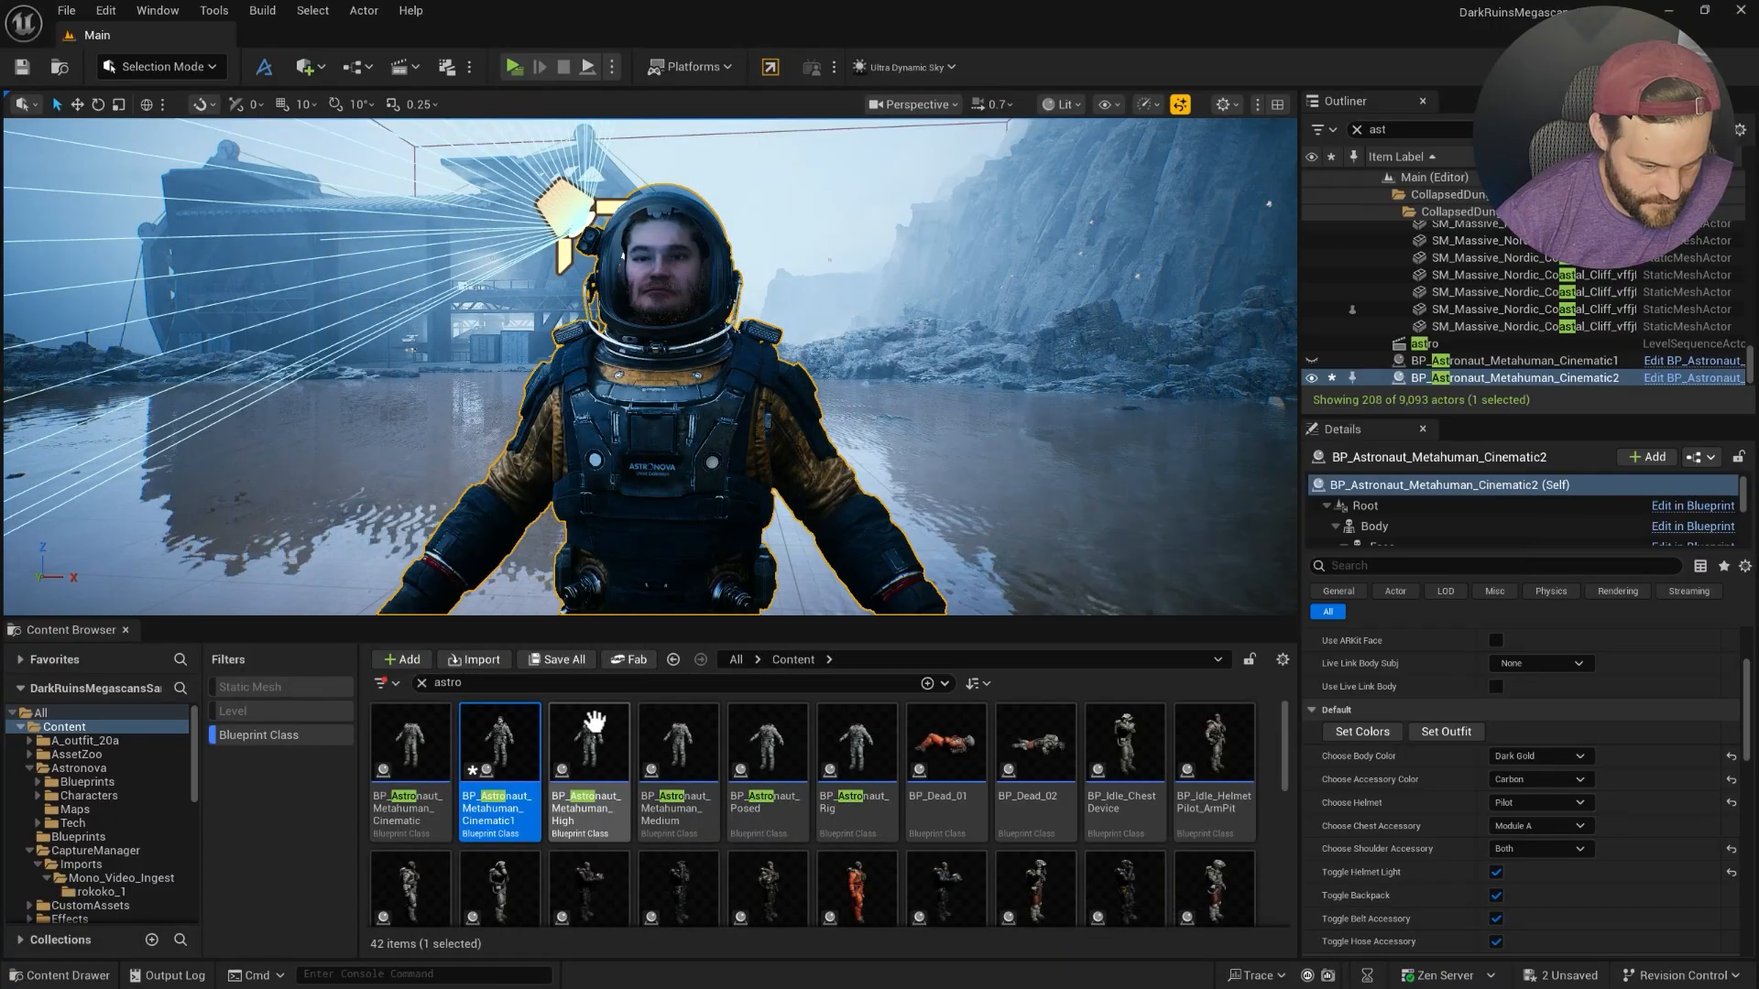
{"action": "left_click", "coordinate": [421, 683]}
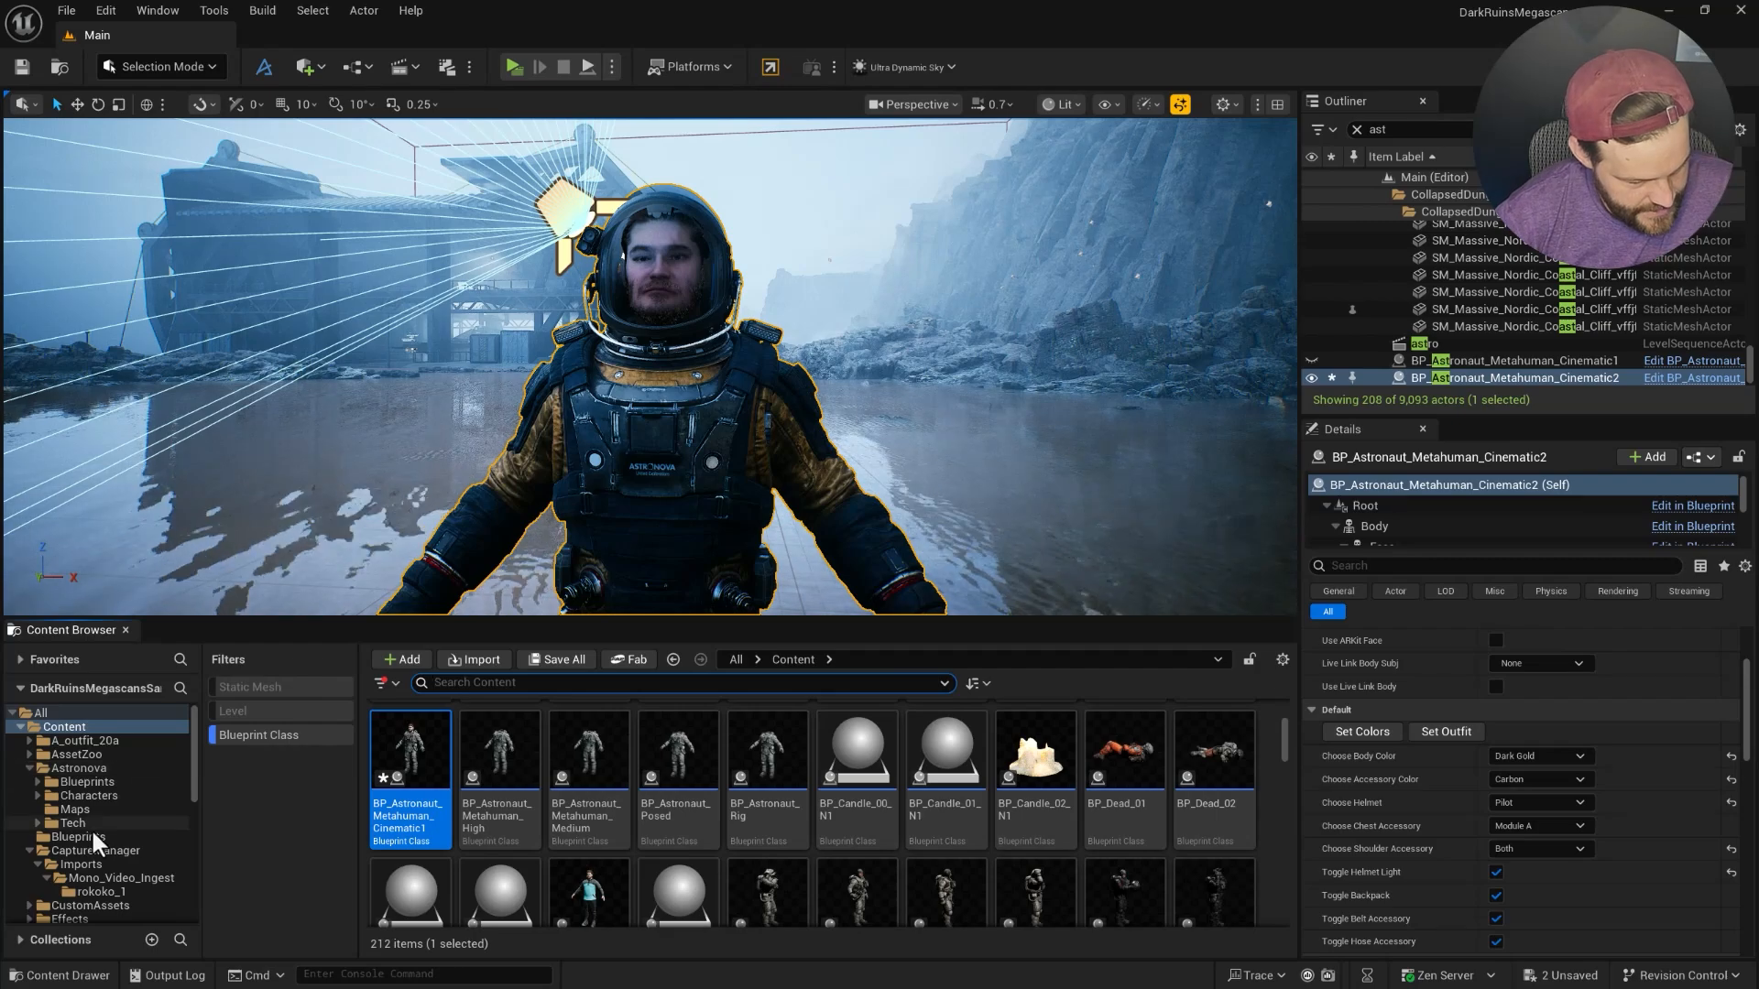
{"action": "left_click", "coordinate": [77, 850]}
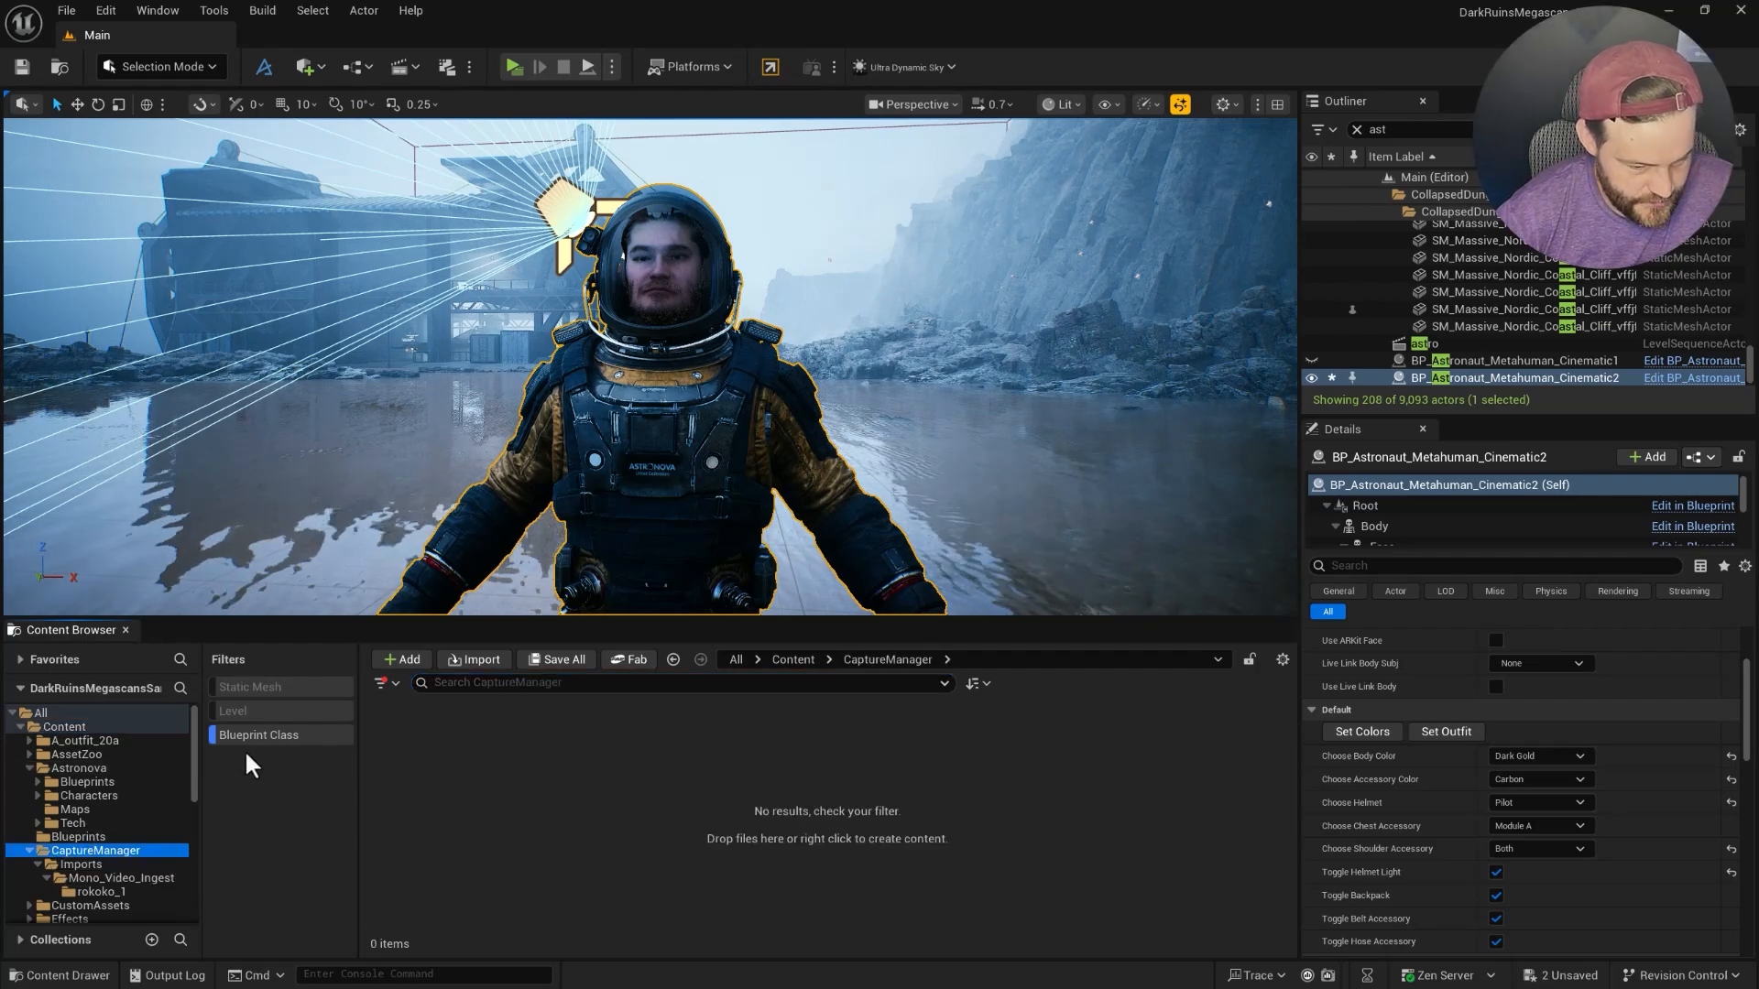
{"action": "left_click", "coordinate": [245, 735]}
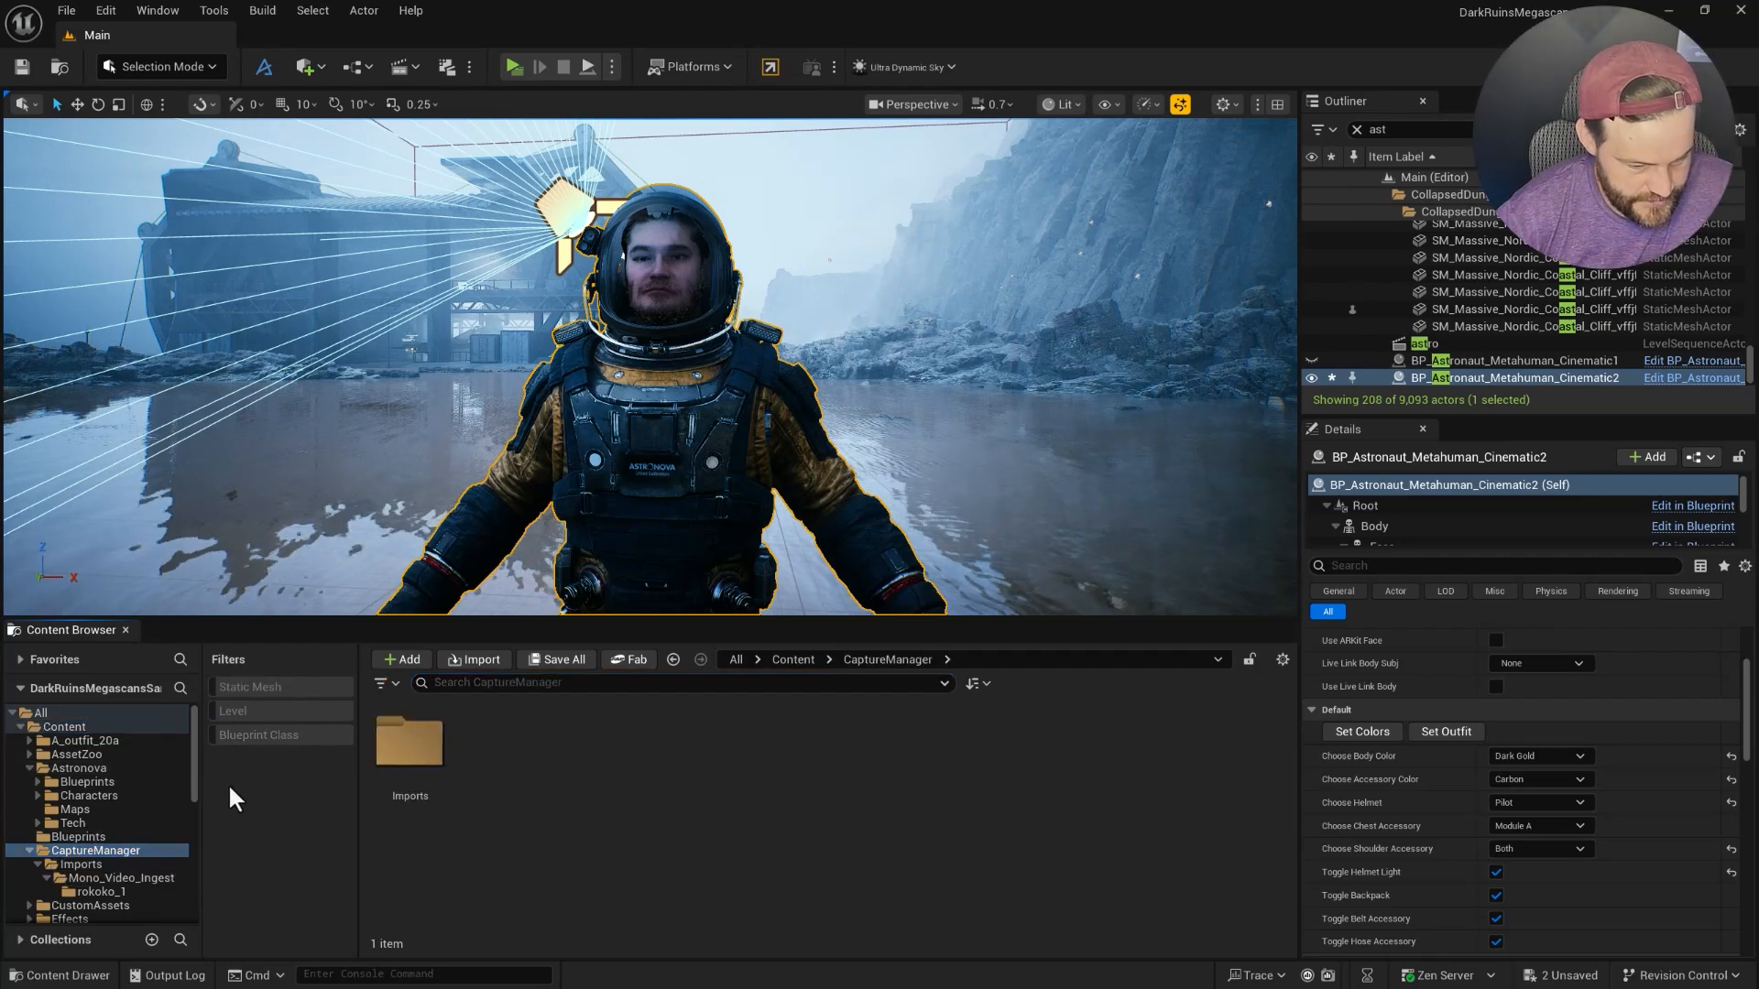
{"action": "right_click", "coordinate": [564, 819]}
{"action": "left_click", "coordinate": [493, 778]}
{"action": "right_click", "coordinate": [475, 835]}
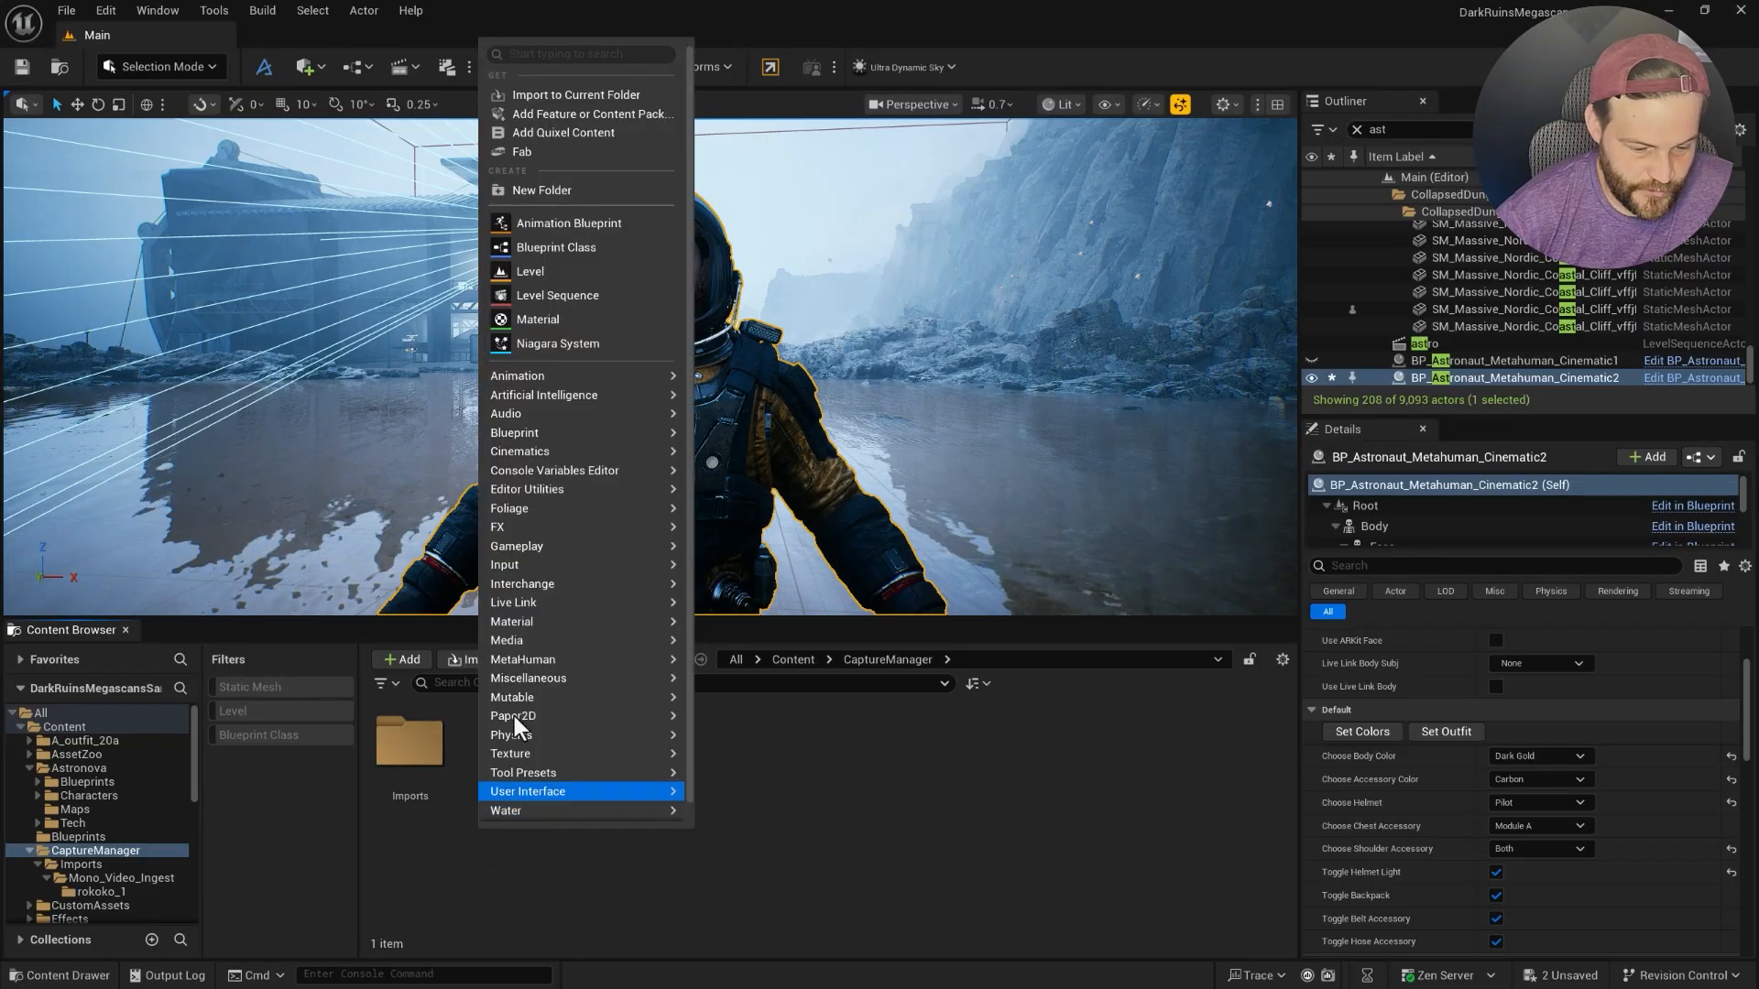
{"action": "left_click", "coordinate": [601, 92]}
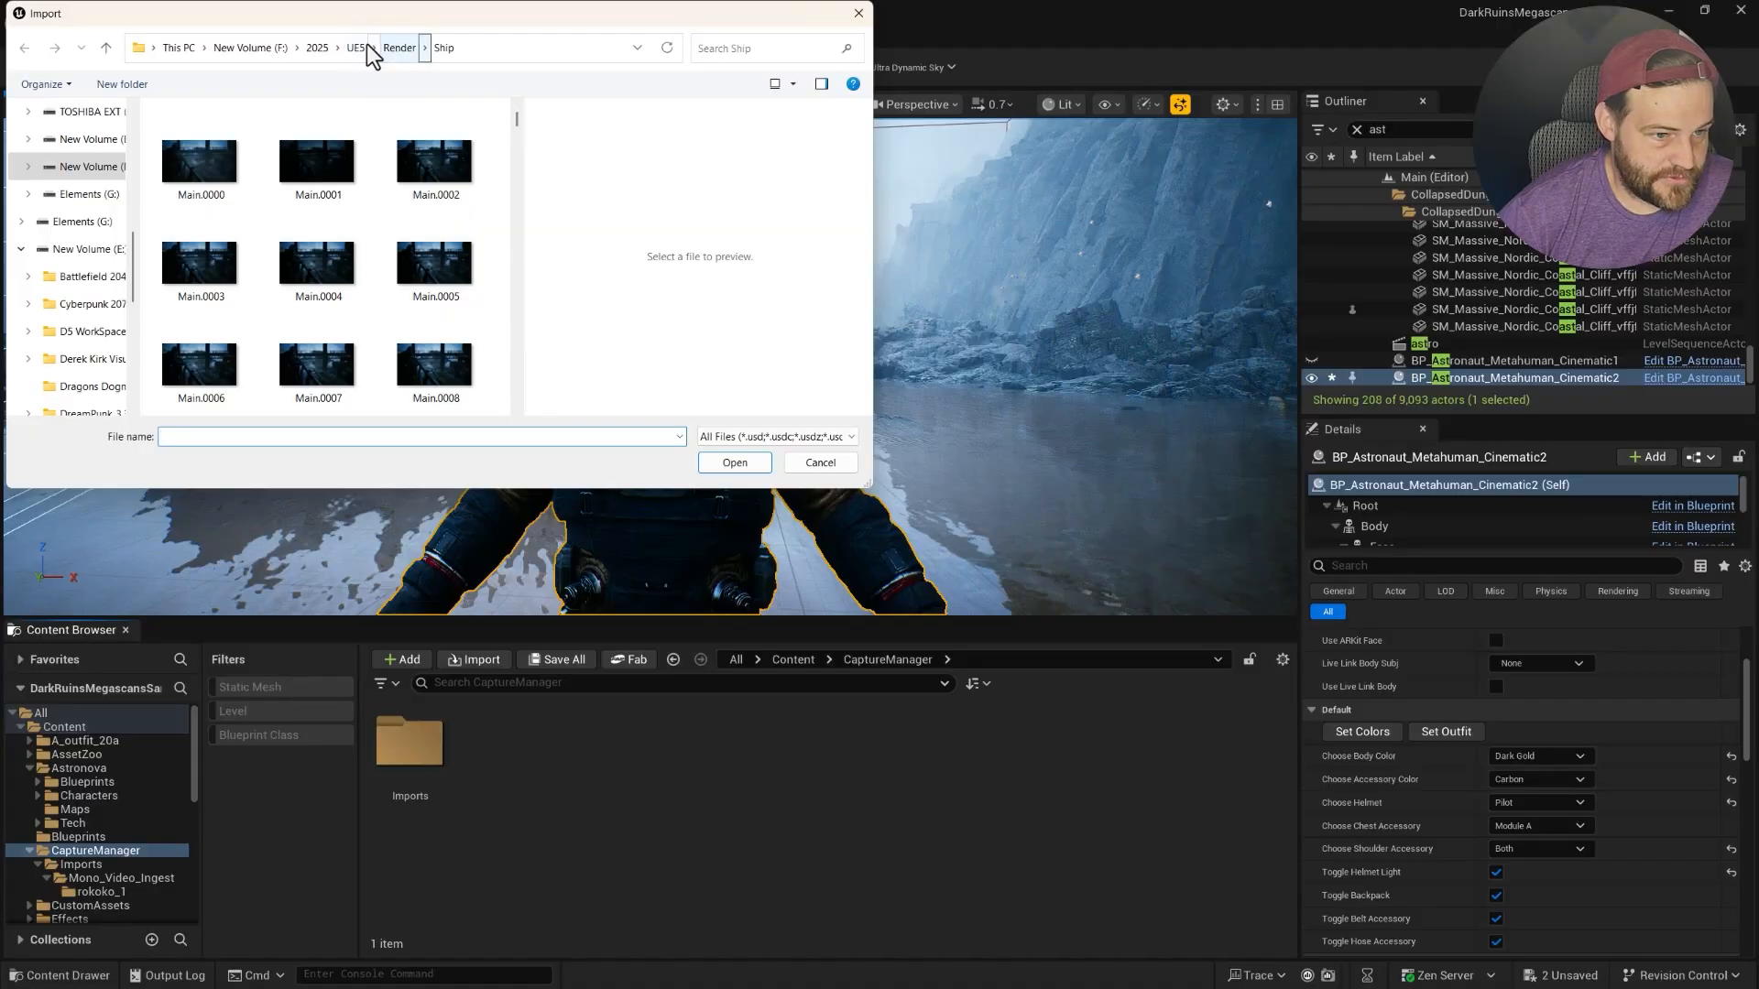
{"action": "left_click", "coordinate": [855, 11]}
Import Clip_8.fbx from the Rokoko folder on disk into CaptureManager, reviewing the import options and keeping the default settings.
{"action": "left_click_drag", "start_coordinate": [1758, 641], "coordinate": [1757, 499]}
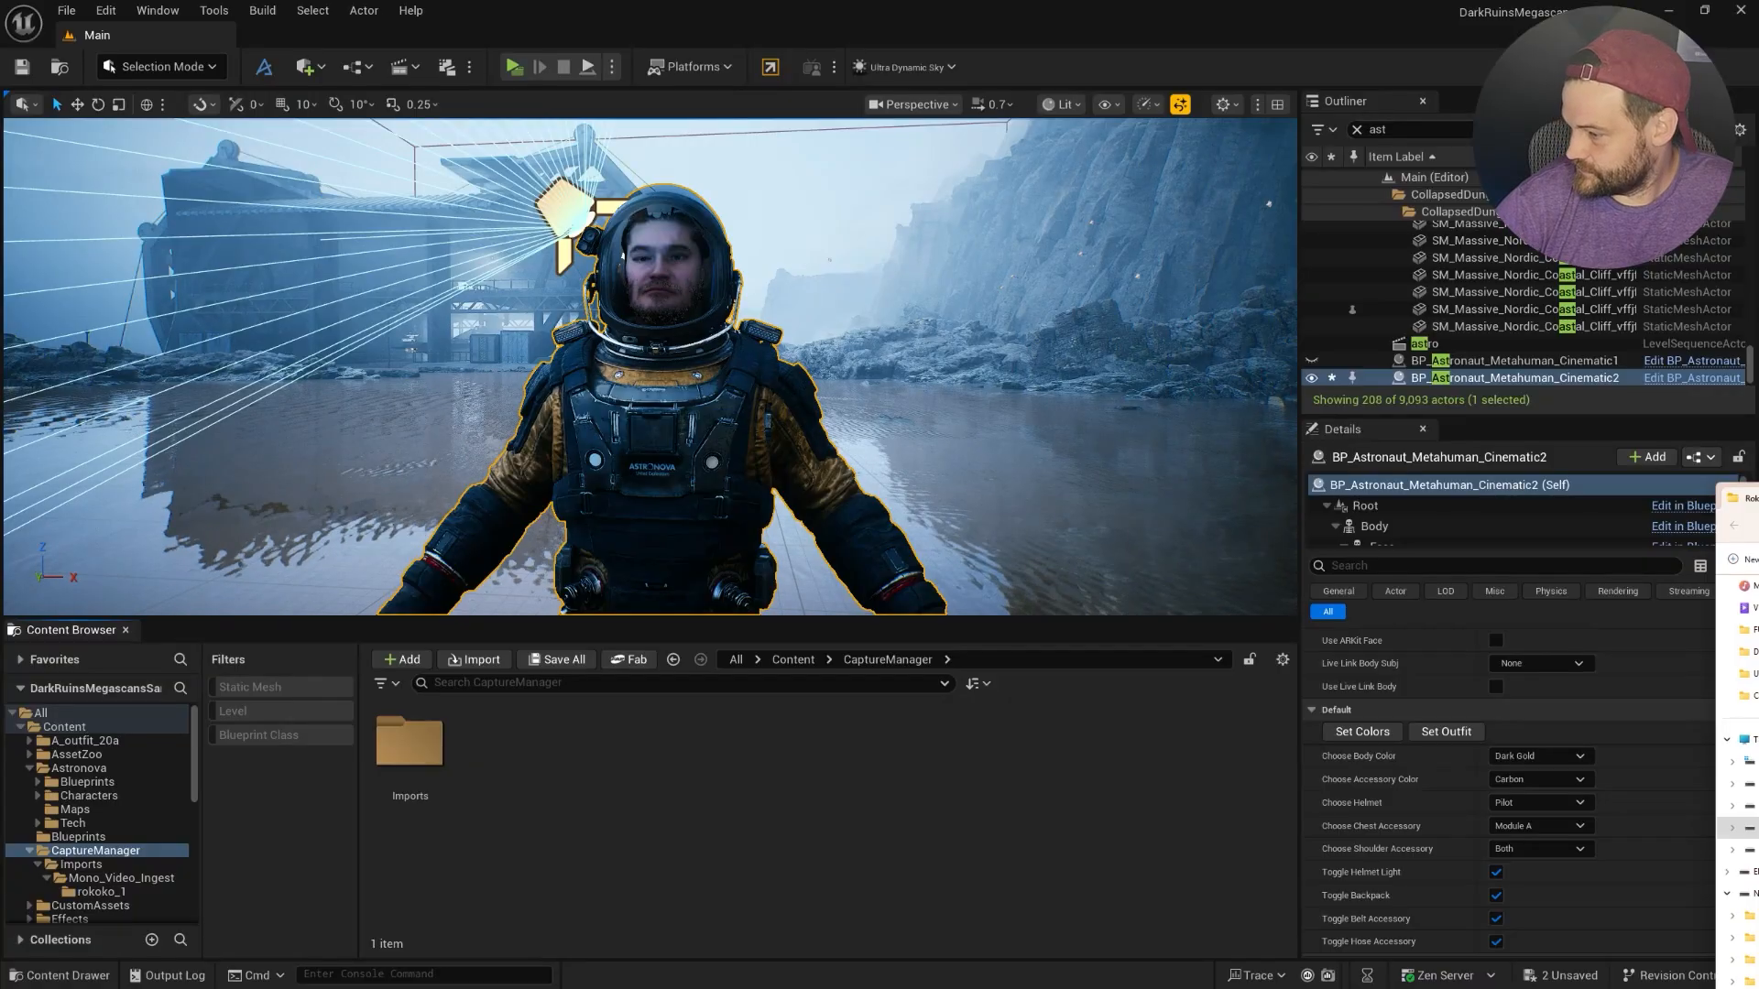
{"action": "left_click_drag", "start_coordinate": [1758, 715], "coordinate": [631, 758]}
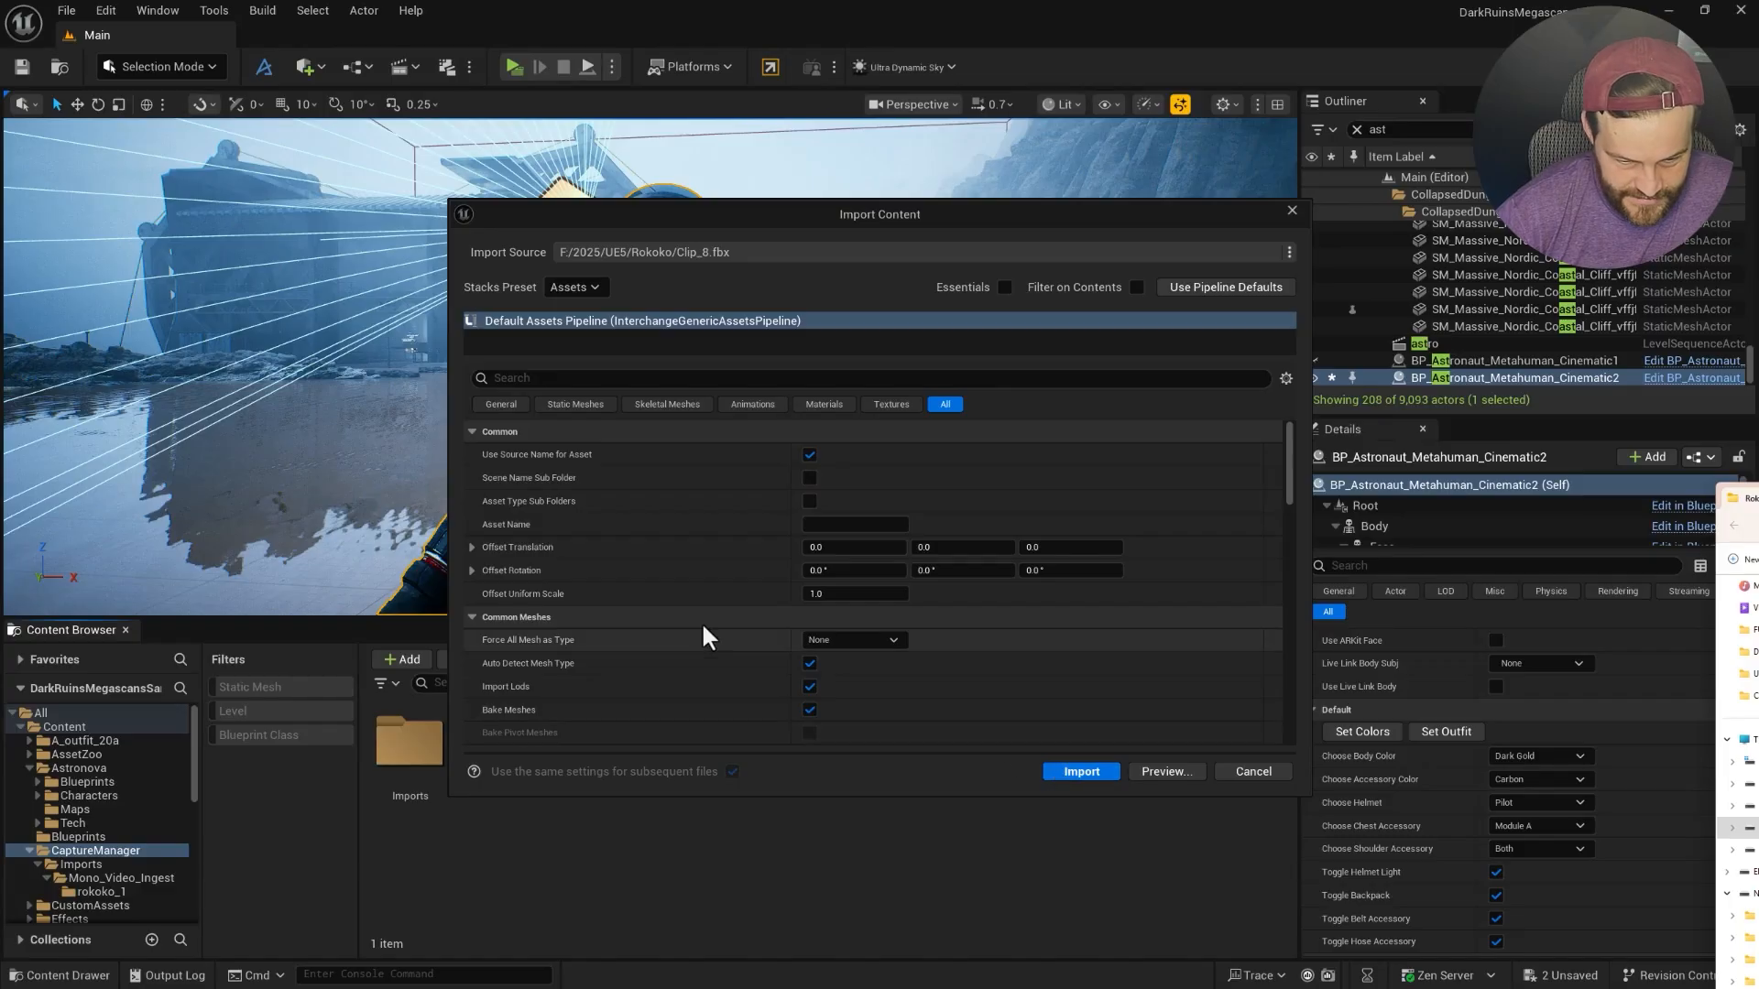
{"action": "scroll", "coordinate": [678, 618], "scroll_direction": "down", "scroll_amount": 5}
{"action": "scroll", "coordinate": [687, 616], "scroll_direction": "down", "scroll_amount": 5}
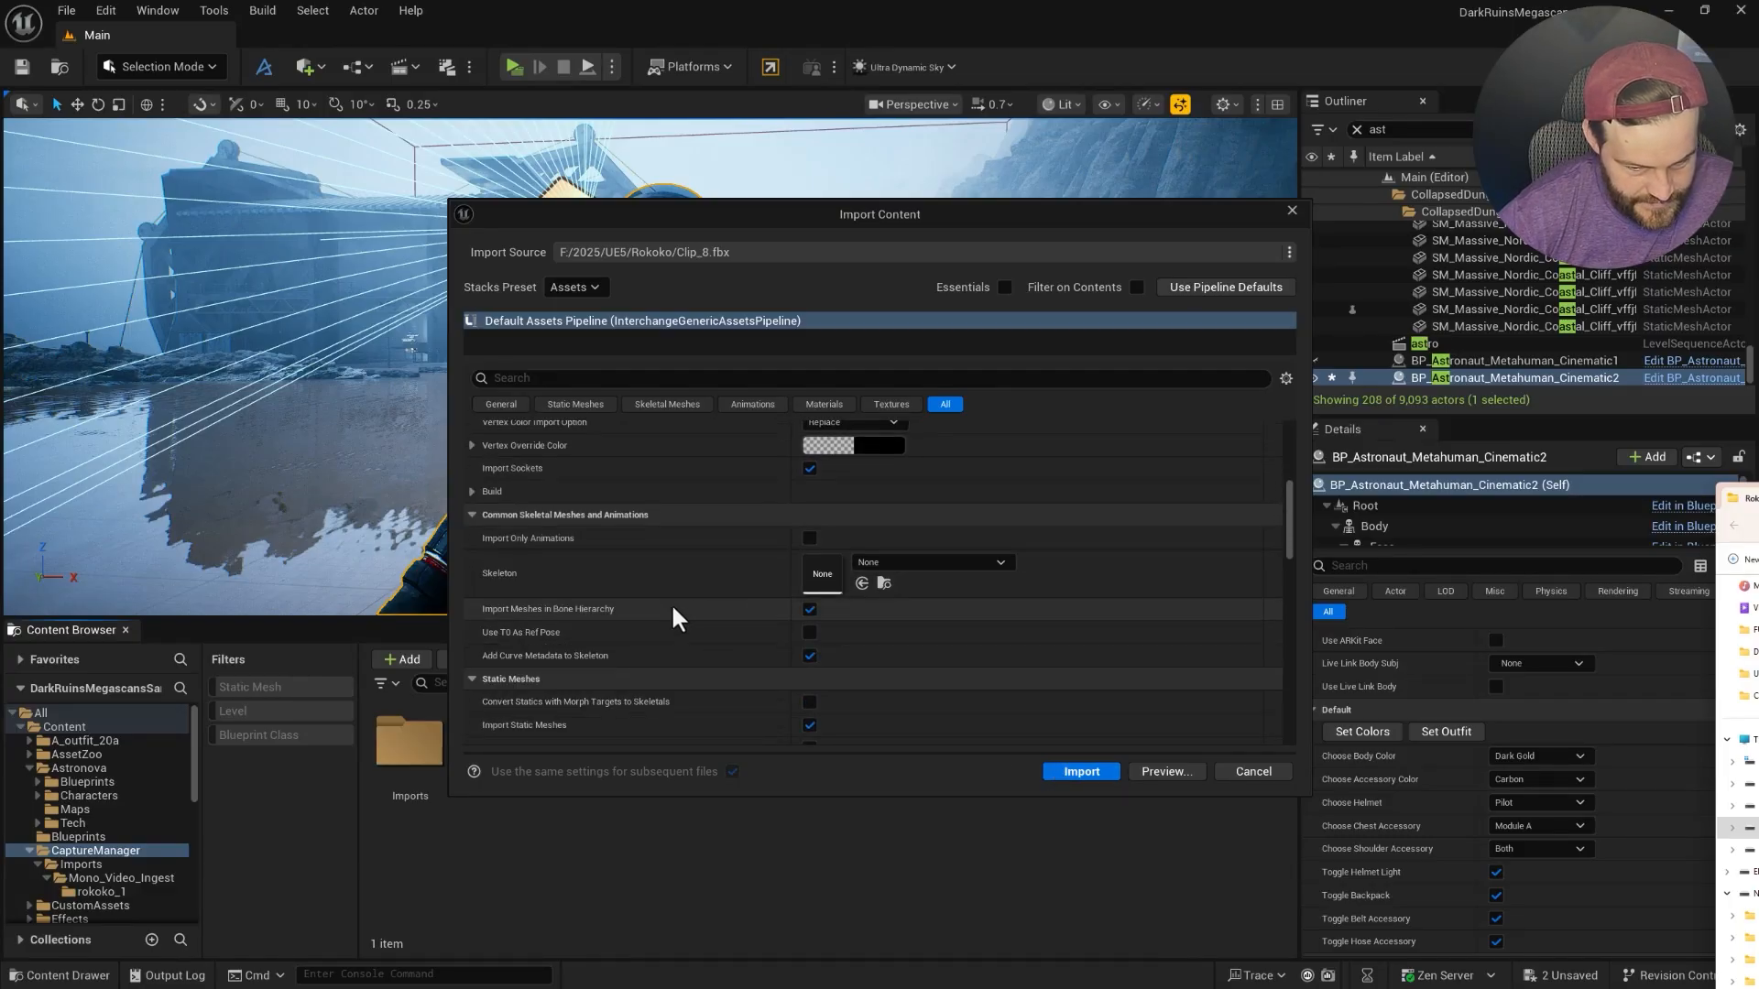
{"action": "scroll", "coordinate": [660, 652], "scroll_direction": "down", "scroll_amount": 1}
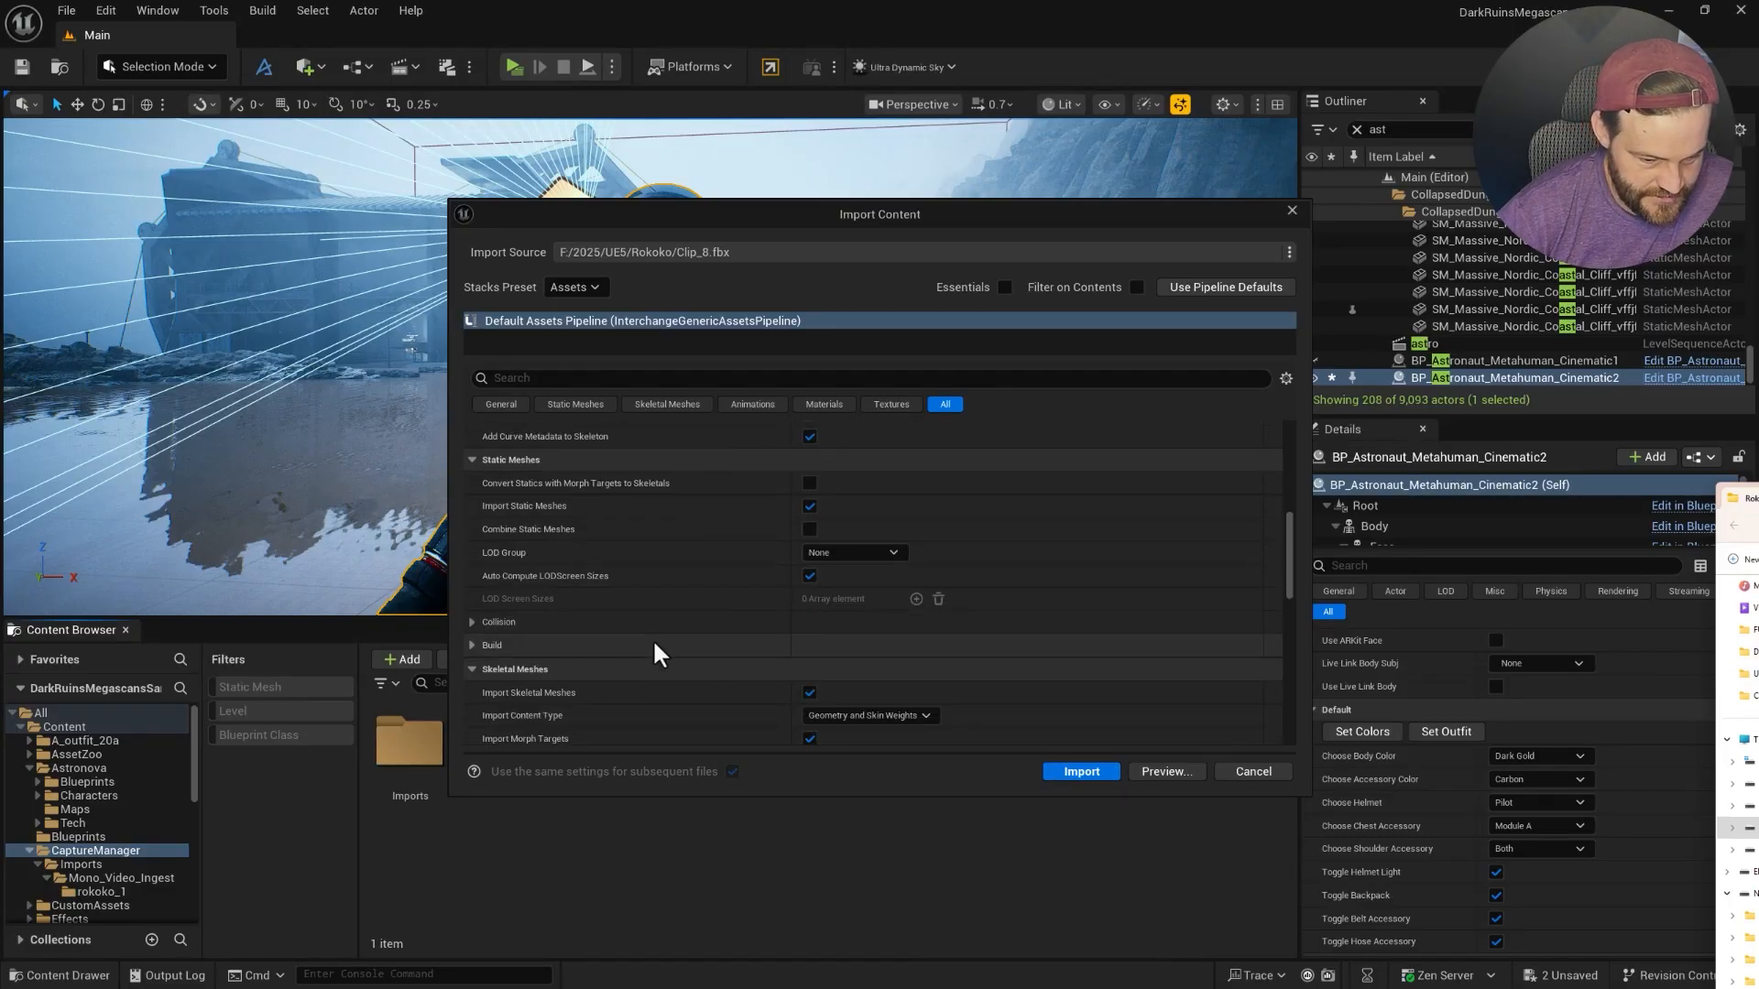
{"action": "scroll", "coordinate": [696, 641], "scroll_direction": "down", "scroll_amount": 2}
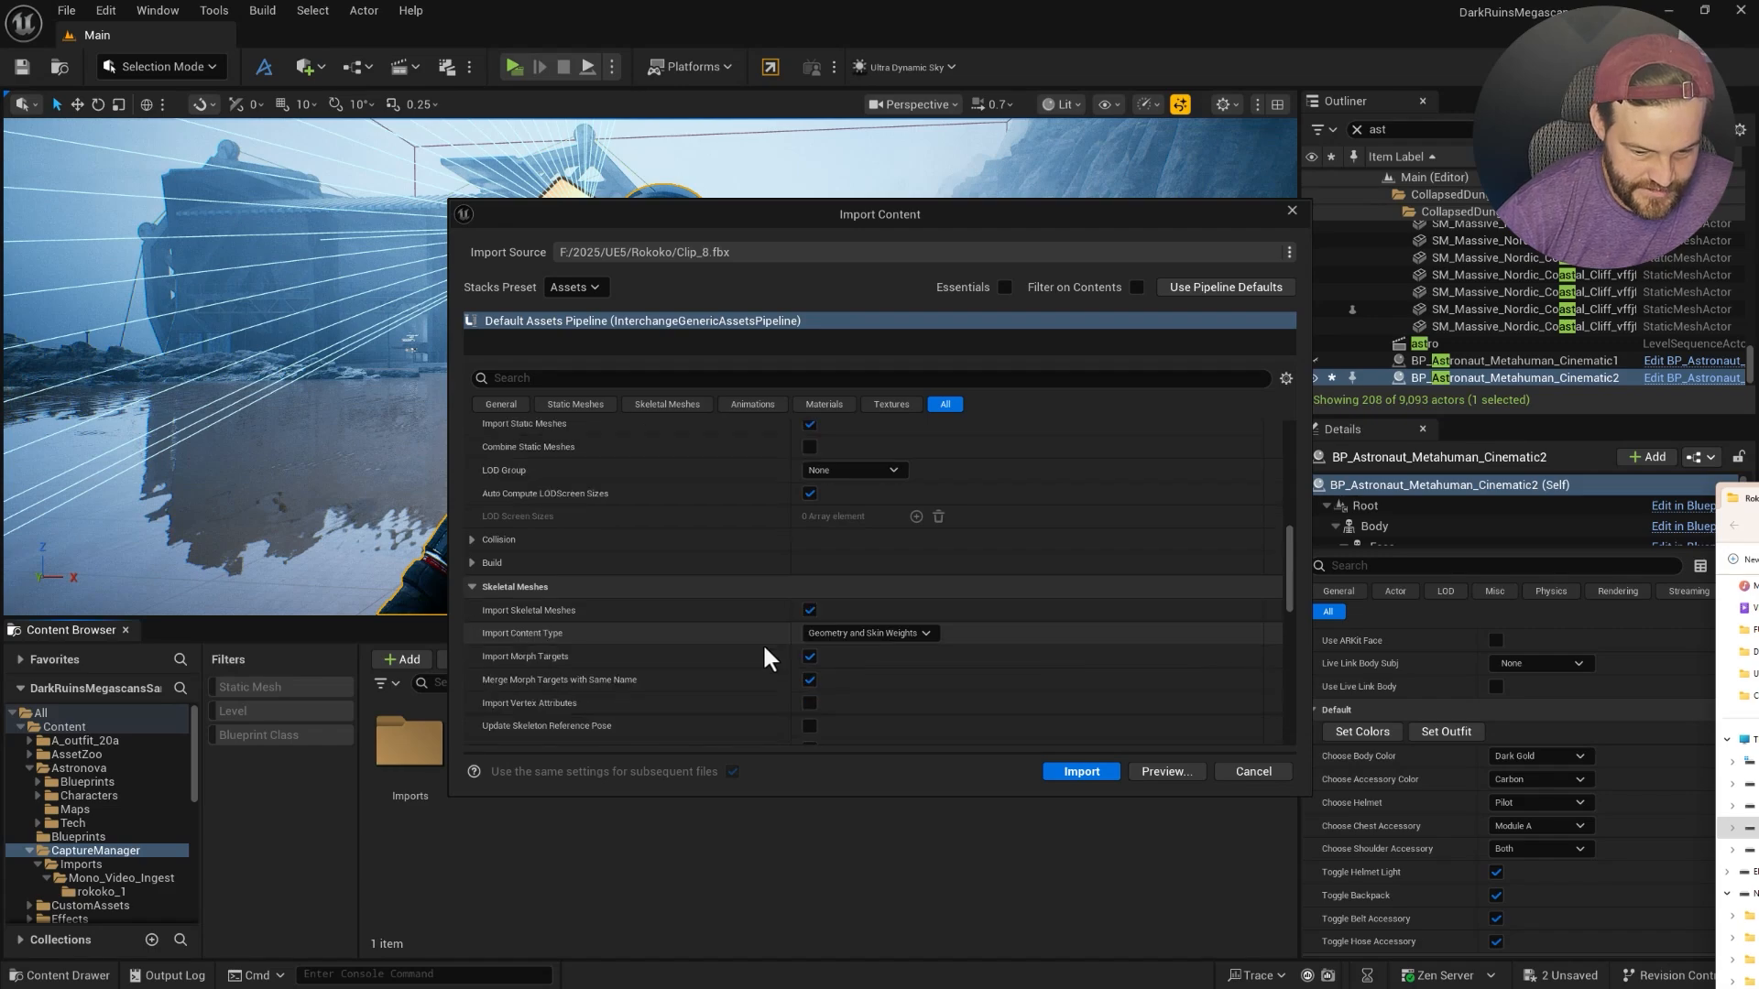
{"action": "scroll", "coordinate": [764, 646], "scroll_direction": "down", "scroll_amount": 1}
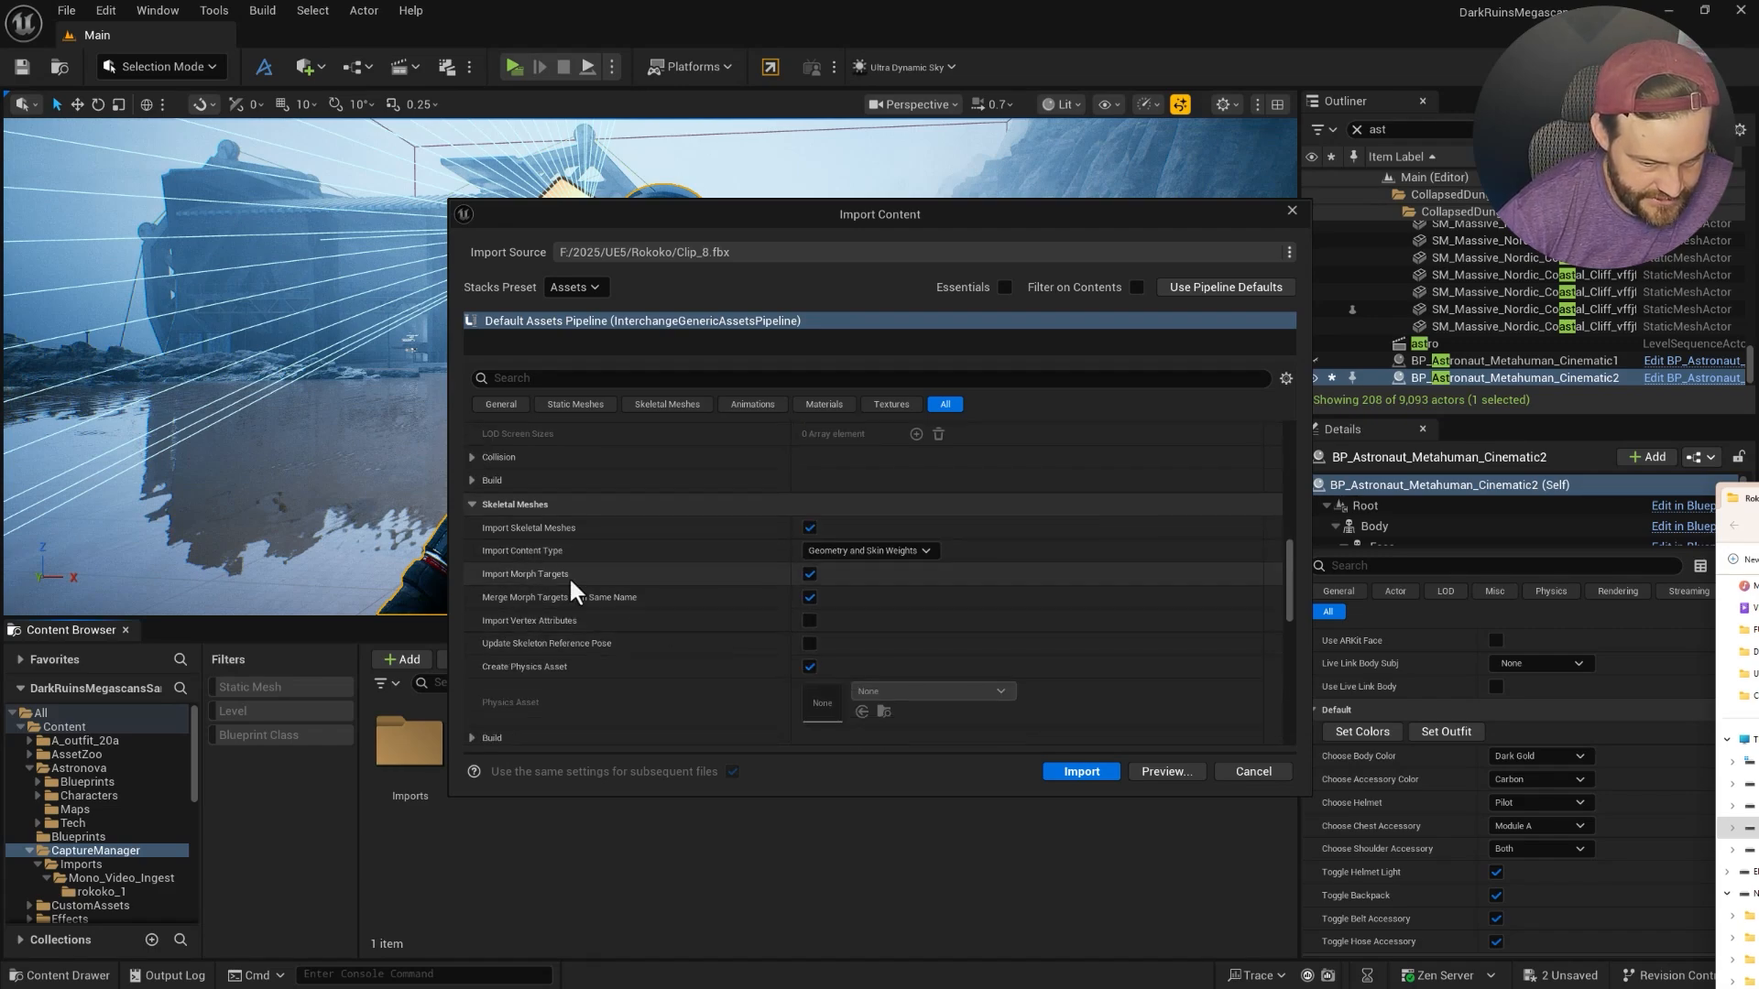
{"action": "scroll", "coordinate": [712, 589], "scroll_direction": "down", "scroll_amount": 1}
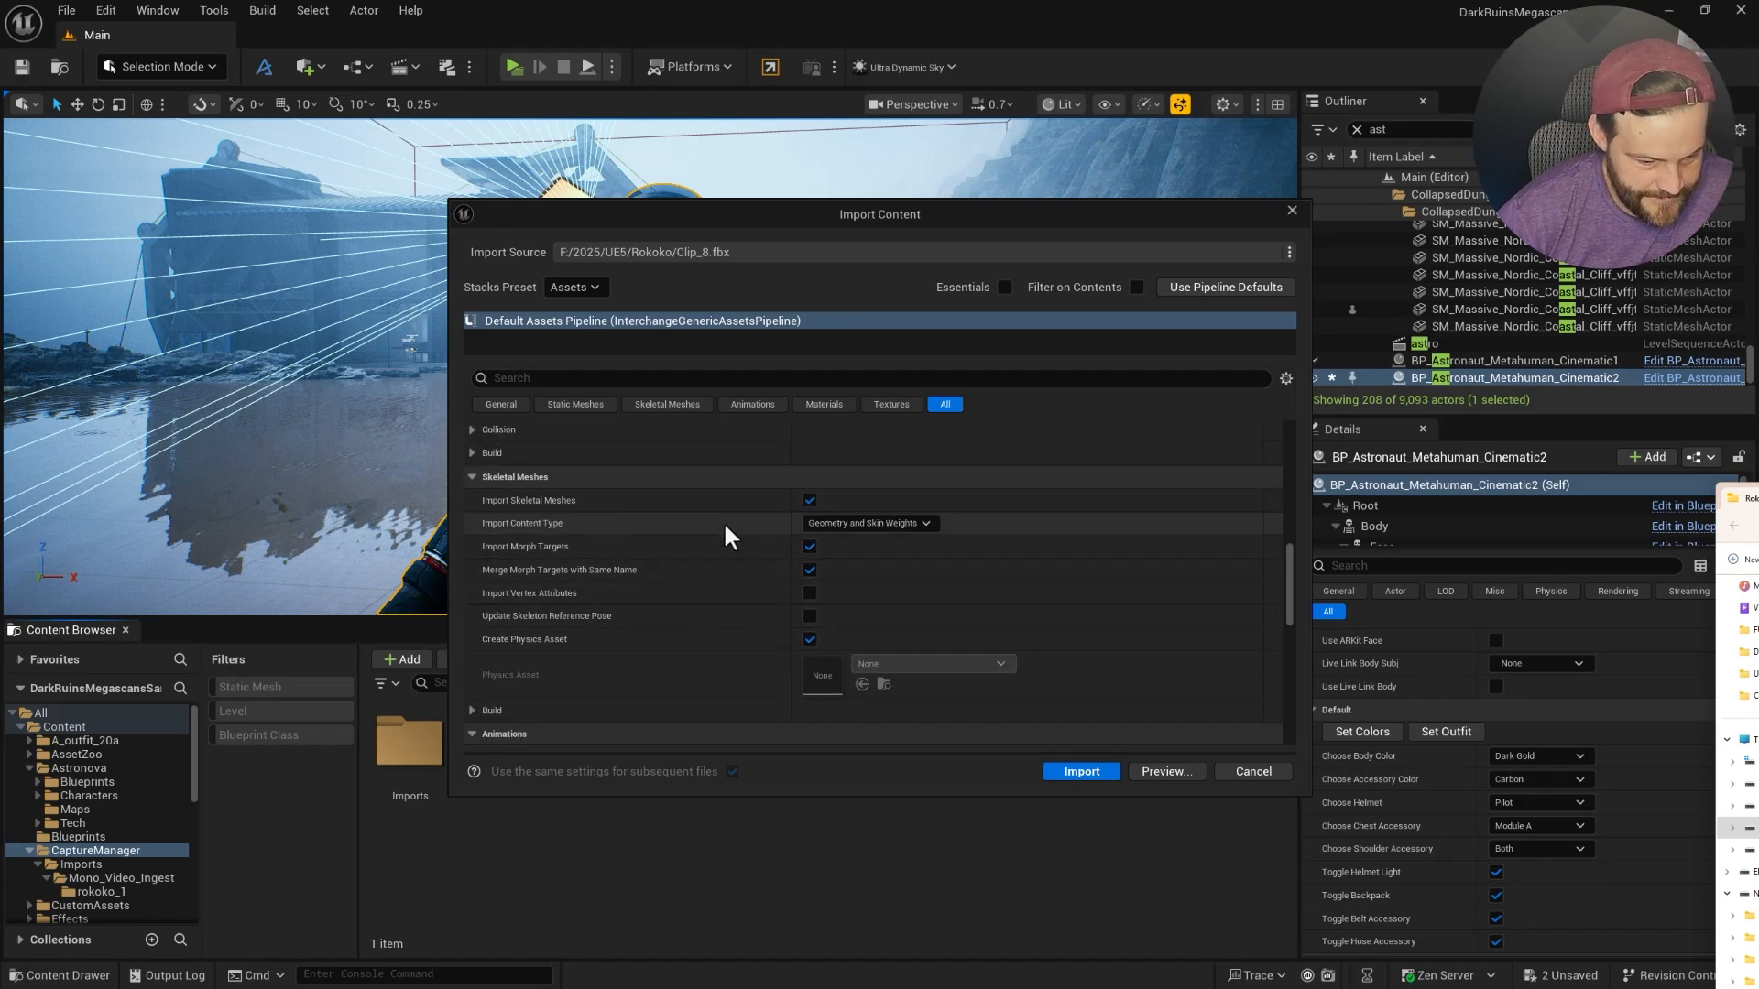
{"action": "scroll", "coordinate": [571, 683], "scroll_direction": "down", "scroll_amount": 2}
{"action": "scroll", "coordinate": [642, 641], "scroll_direction": "down", "scroll_amount": 2}
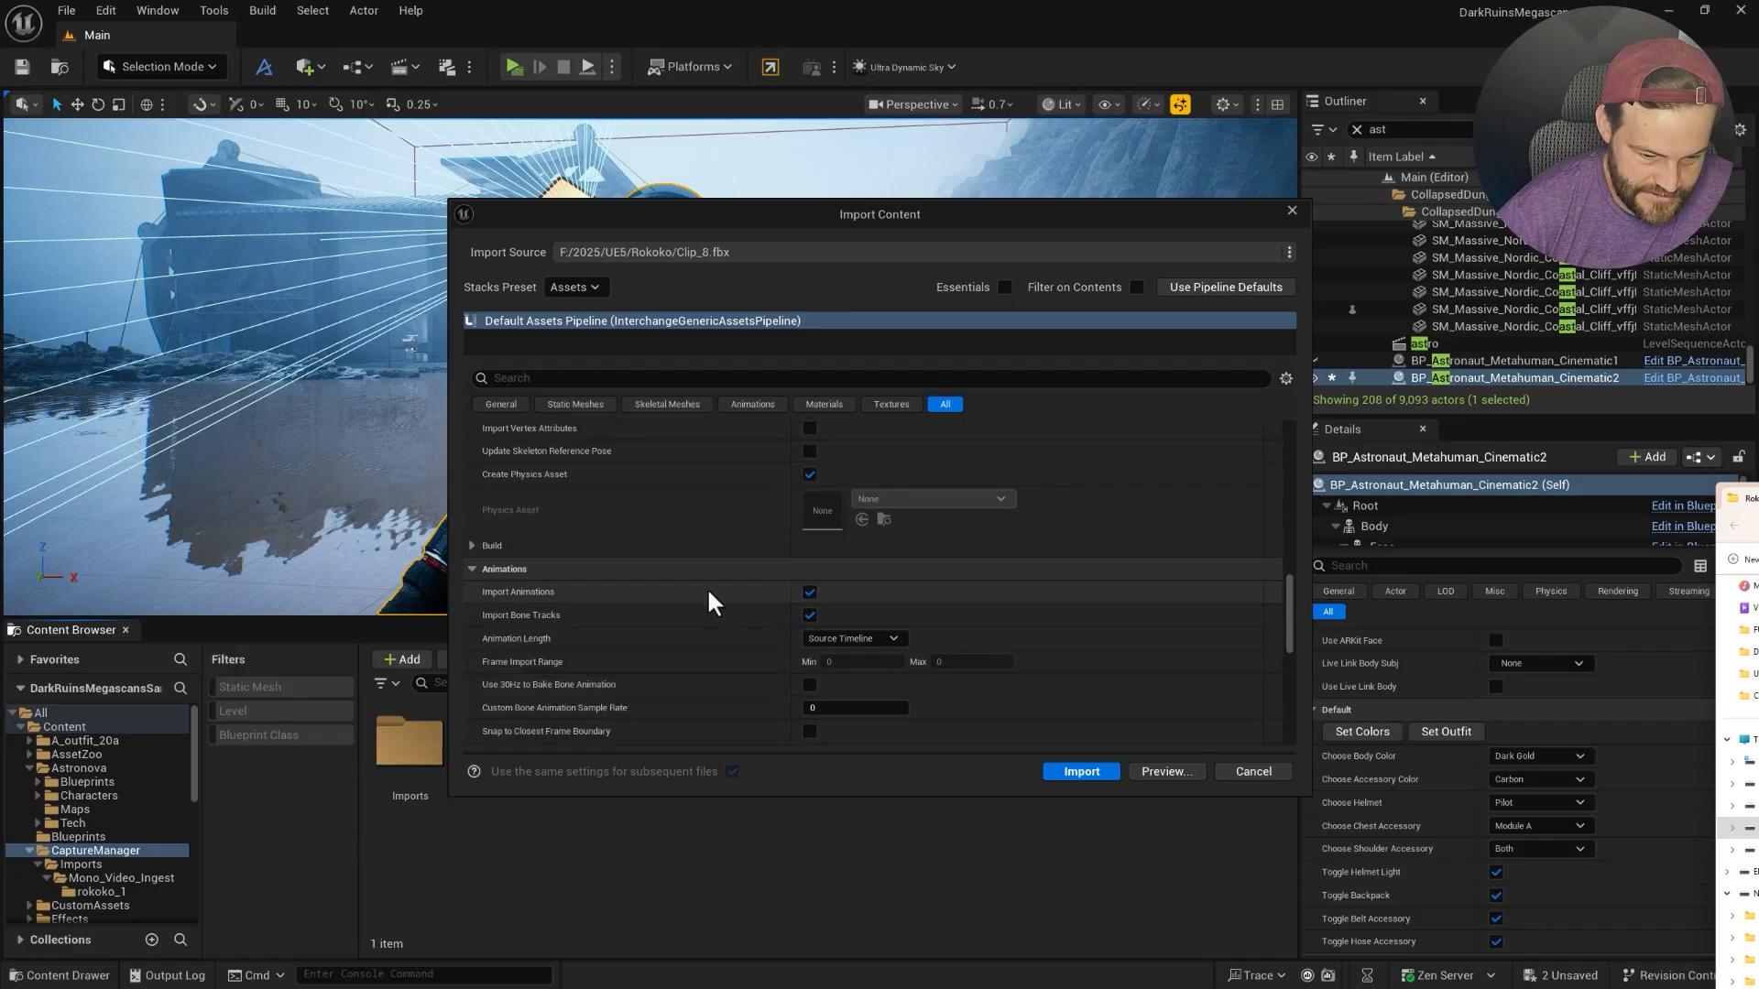
{"action": "scroll", "coordinate": [672, 691], "scroll_direction": "down", "scroll_amount": 5}
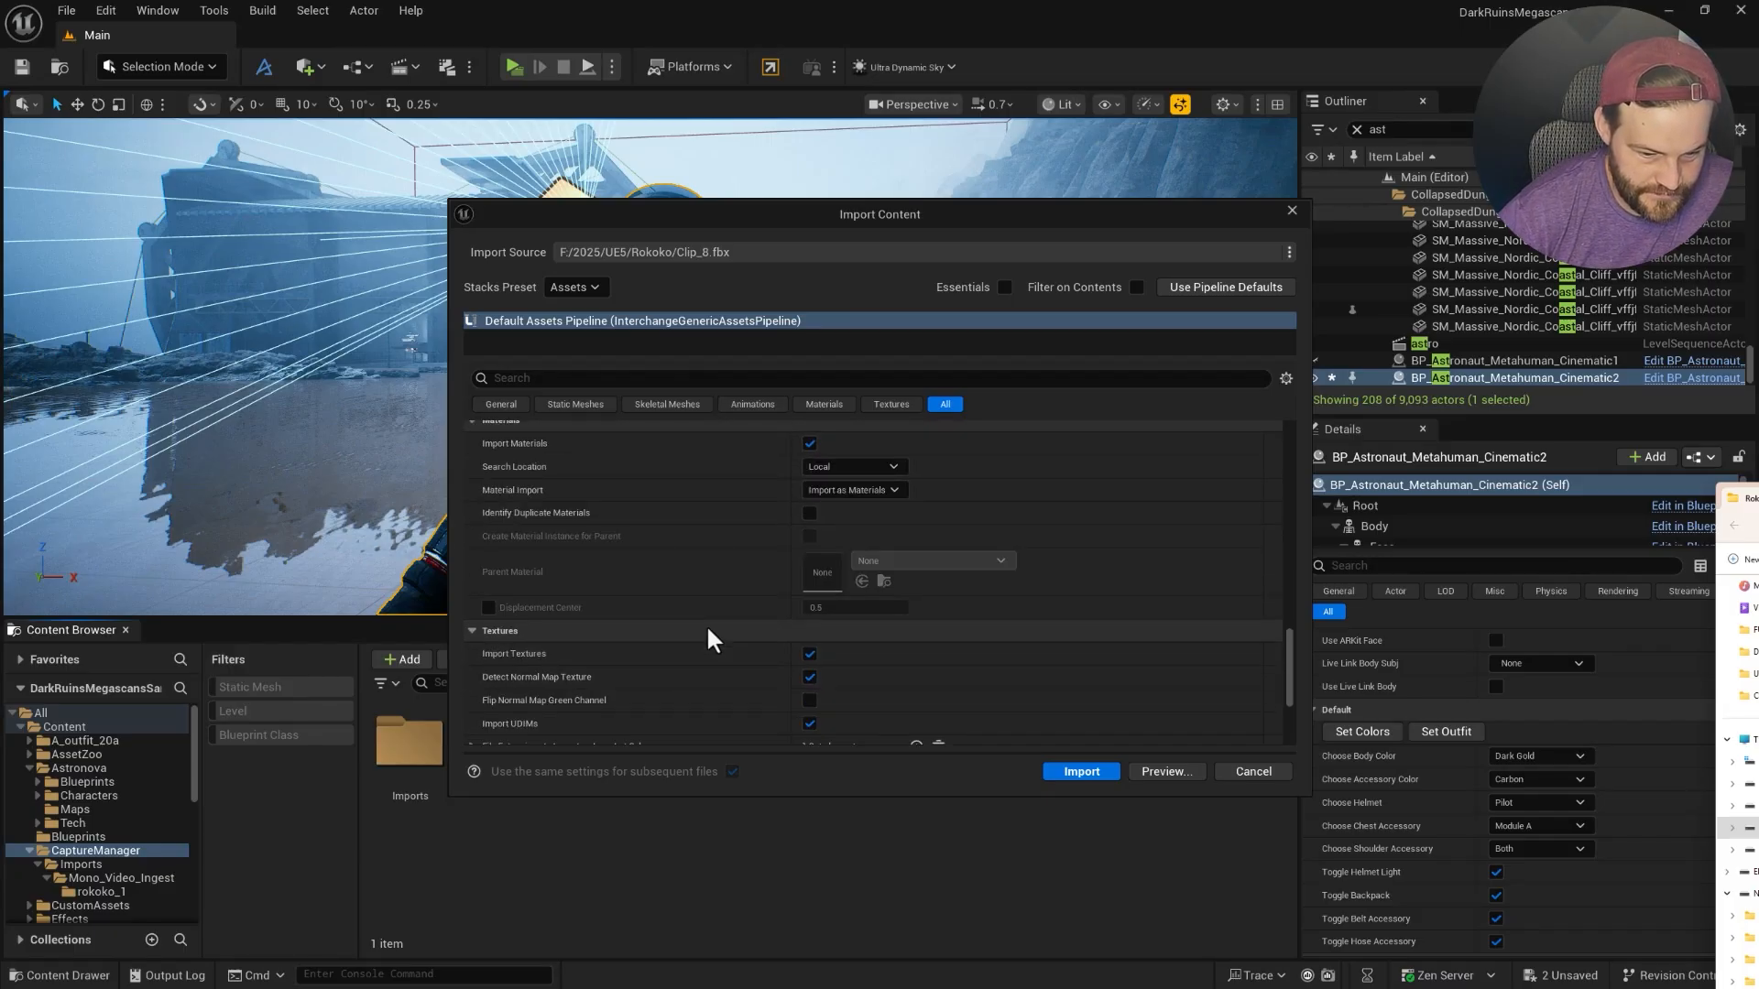
{"action": "key", "text": "Return"}
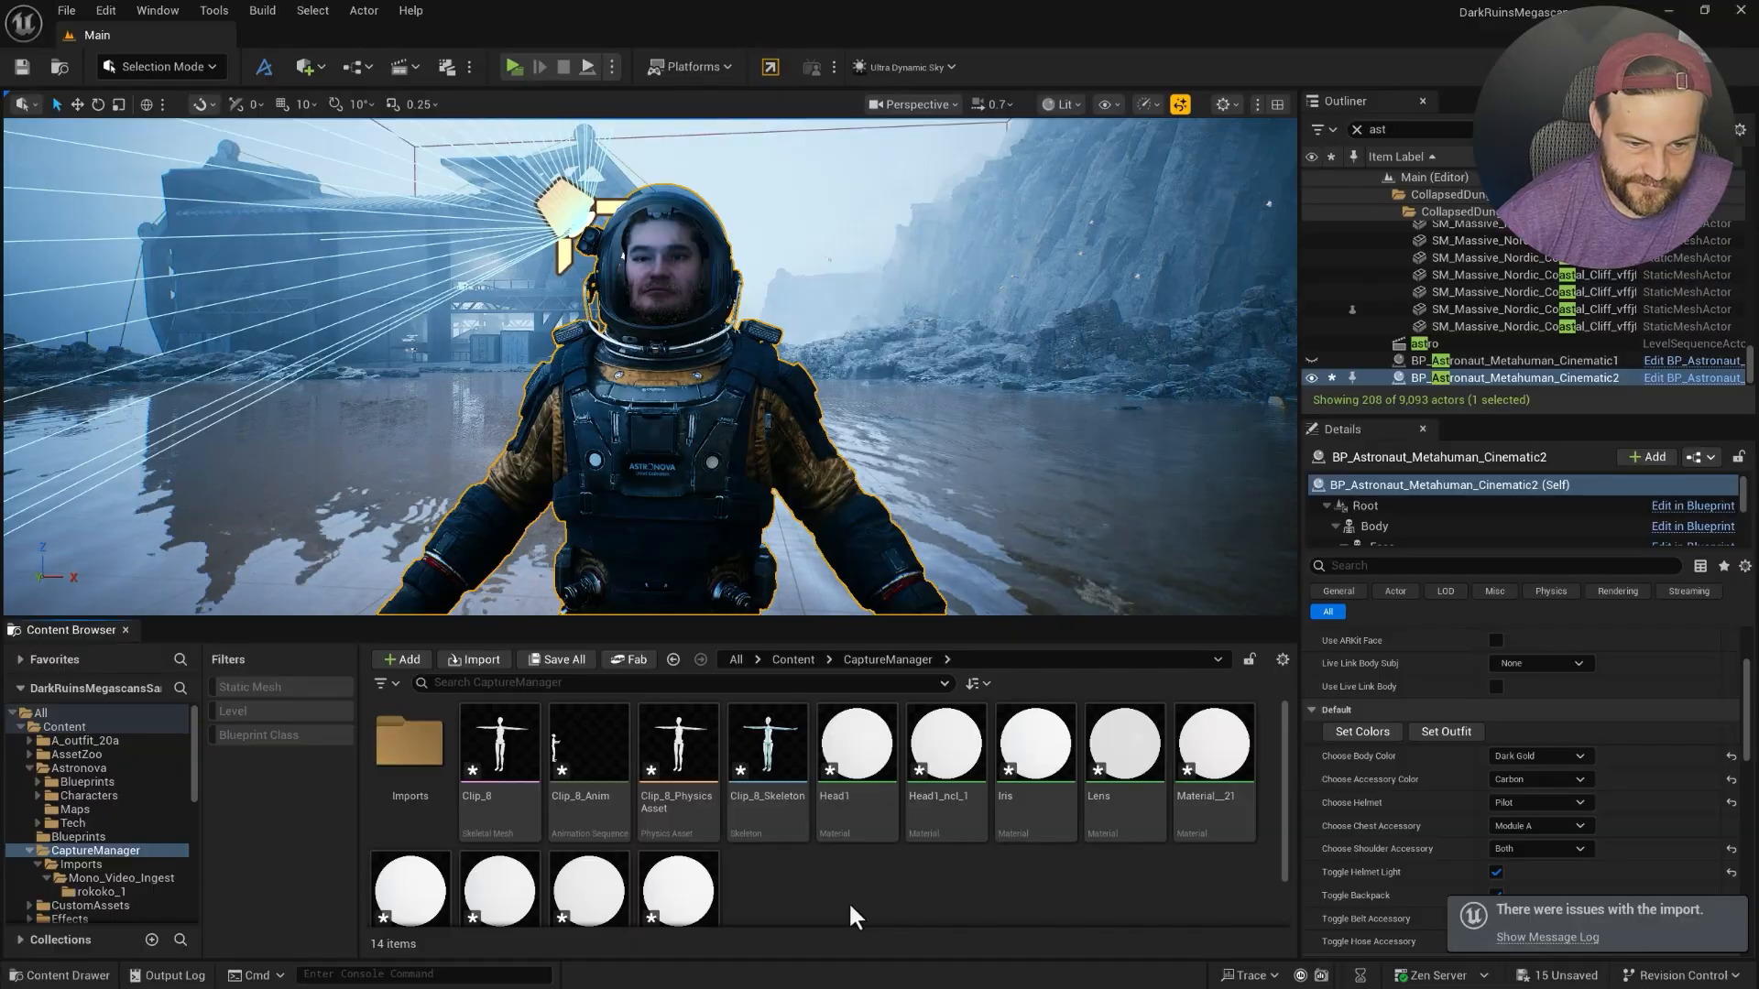
Start retargeting Clip_8_Anim and check which skeletal mesh the Body component of BP_Astronaut_Metahuman_Cinematic2 uses.
{"action": "left_click", "coordinate": [1357, 129]}
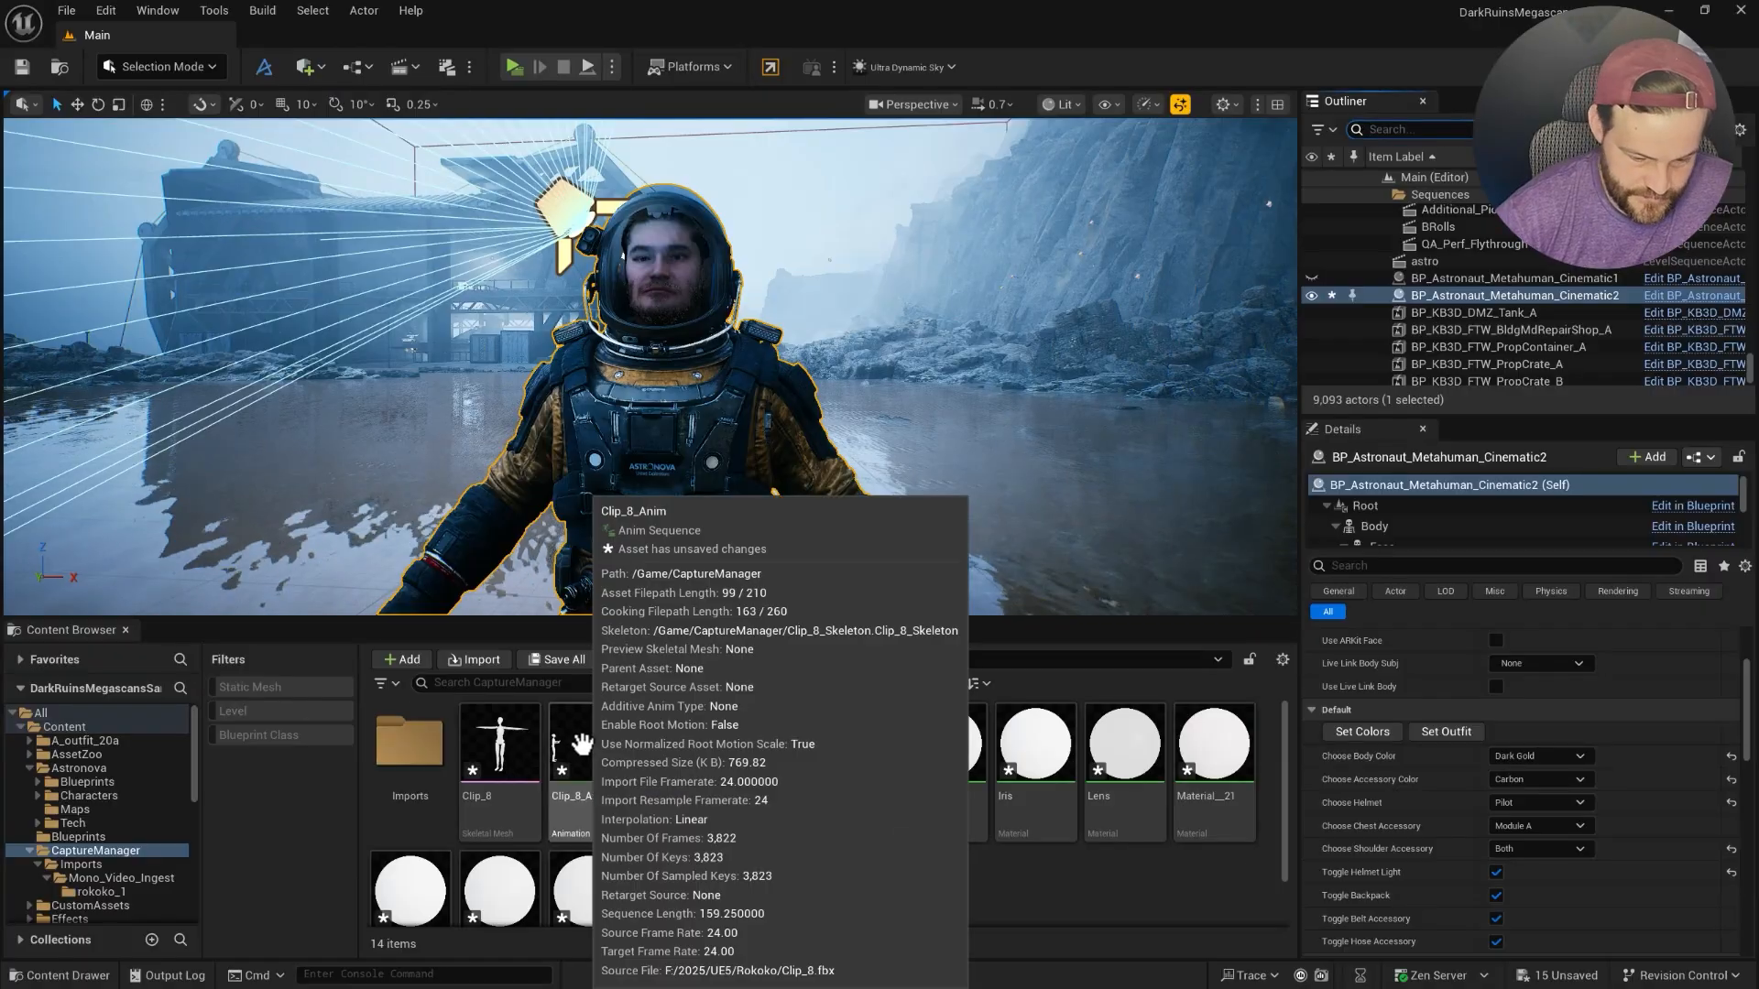
{"action": "left_click", "coordinate": [586, 777]}
{"action": "right_click", "coordinate": [586, 779]}
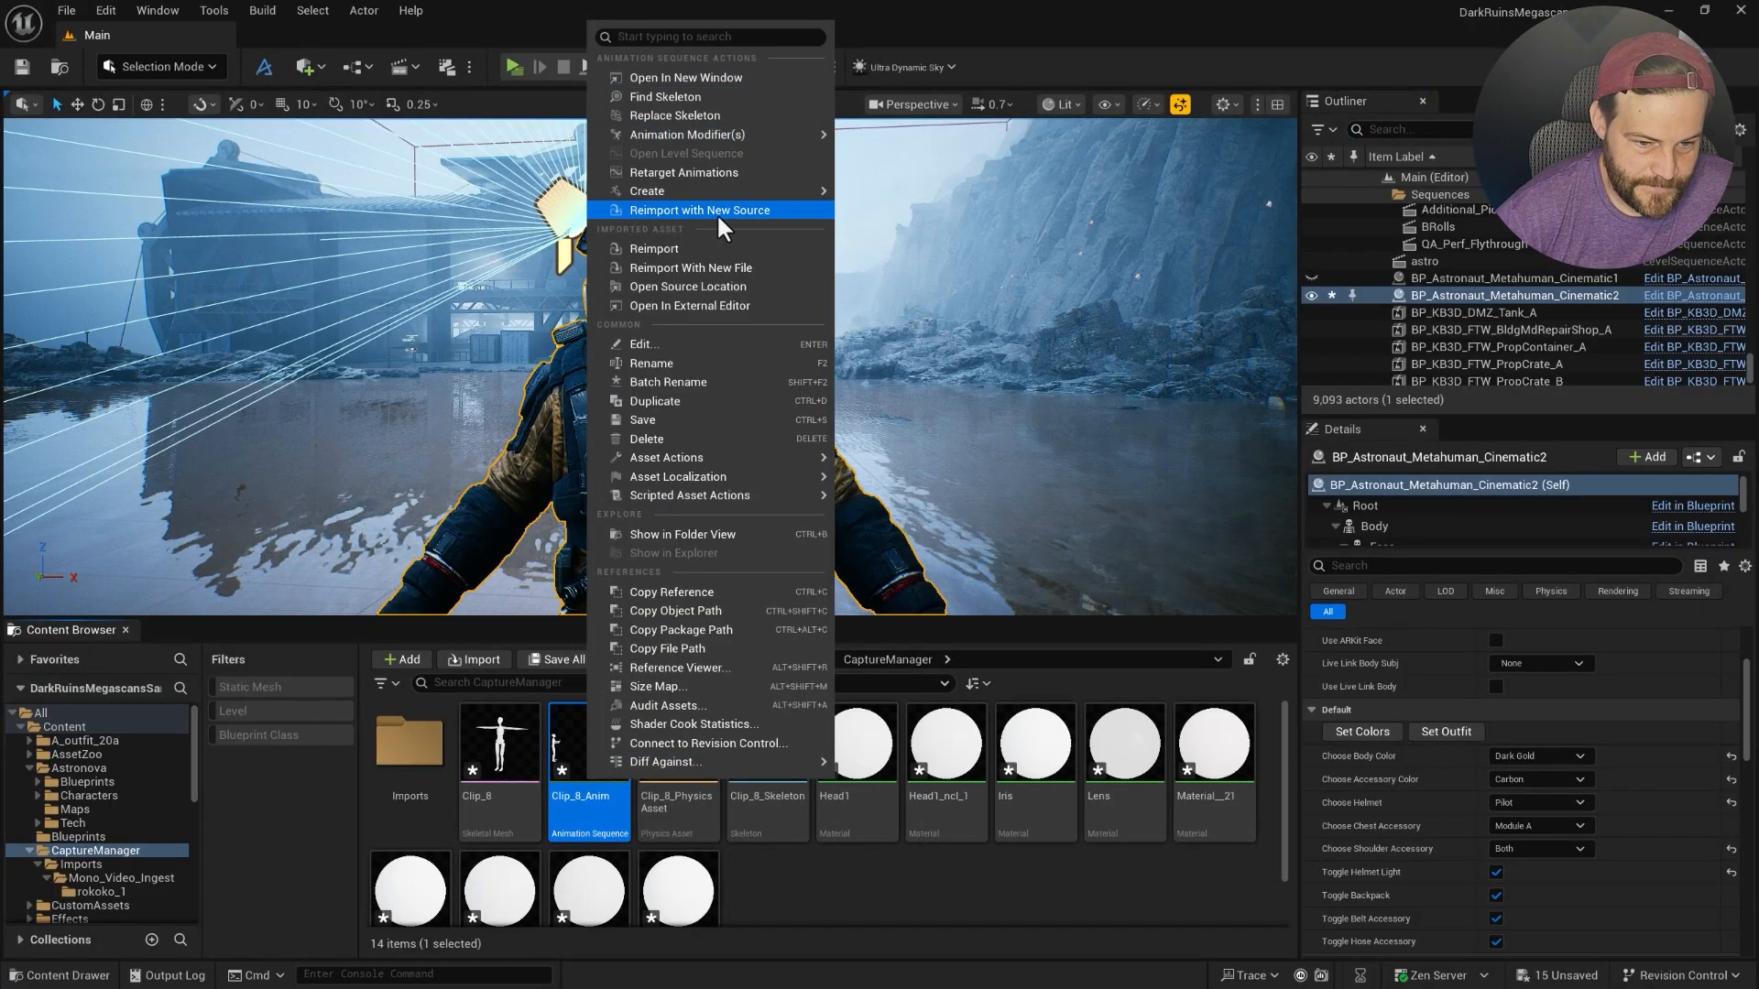
{"action": "left_click", "coordinate": [699, 172]}
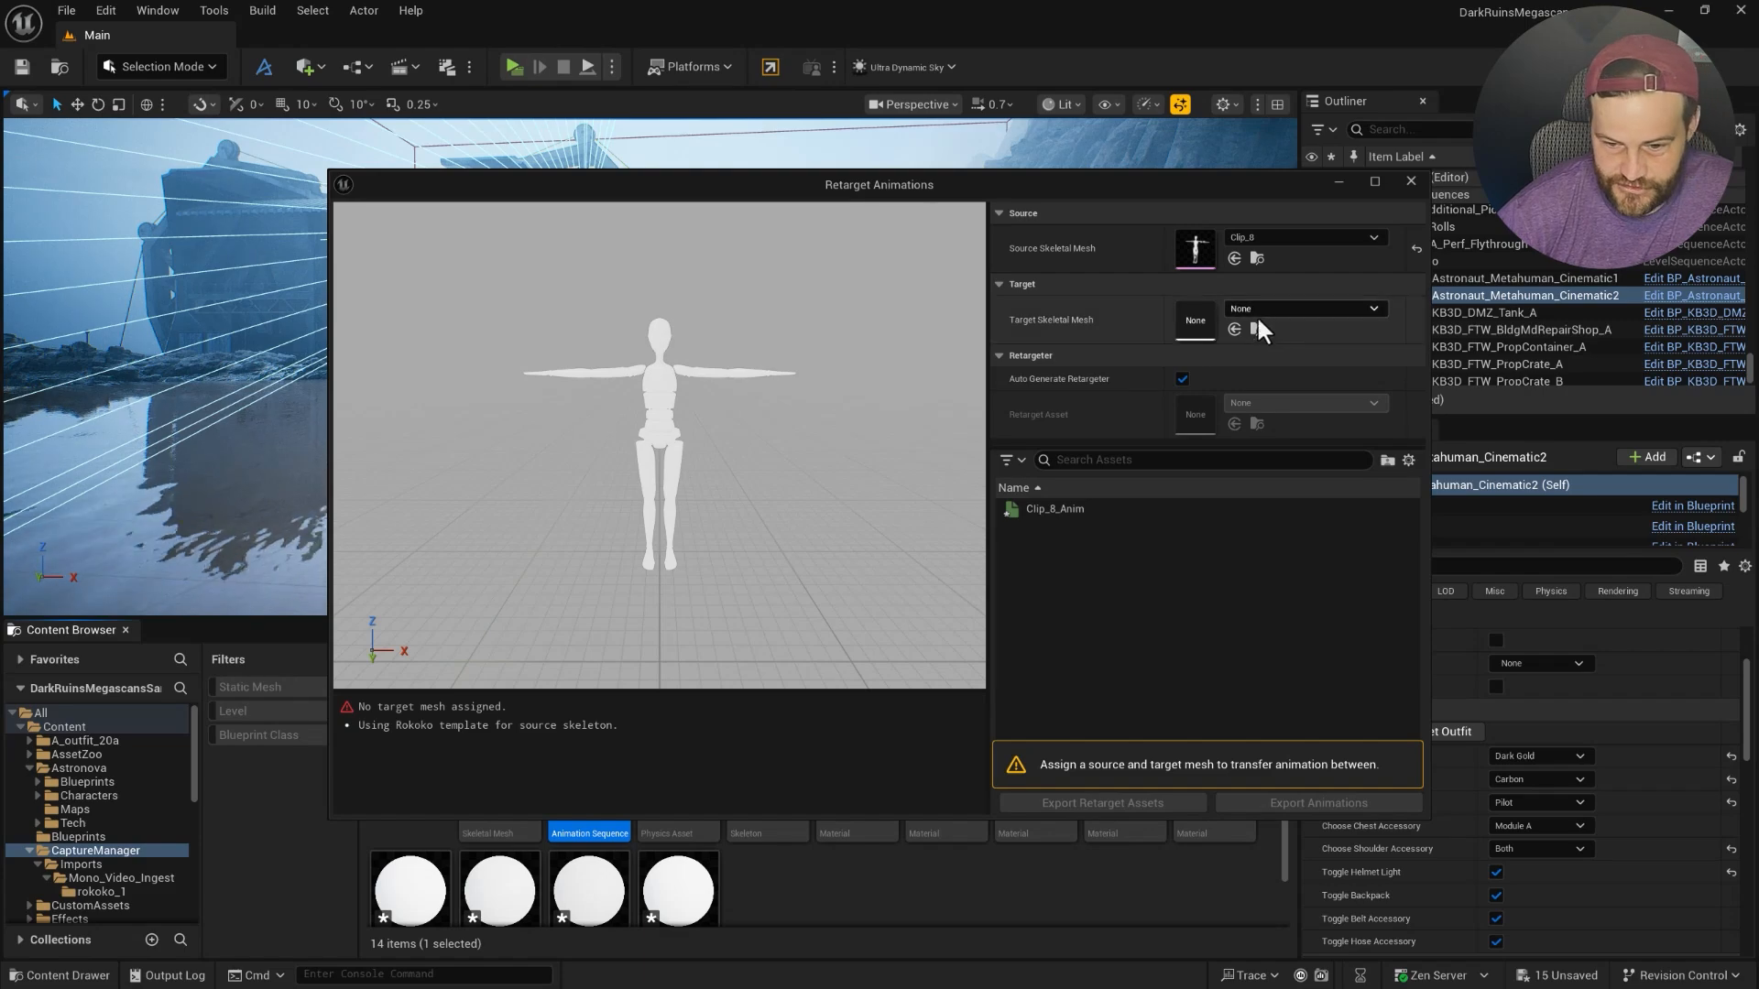
{"action": "left_click_drag", "start_coordinate": [1132, 185], "coordinate": [747, 159]}
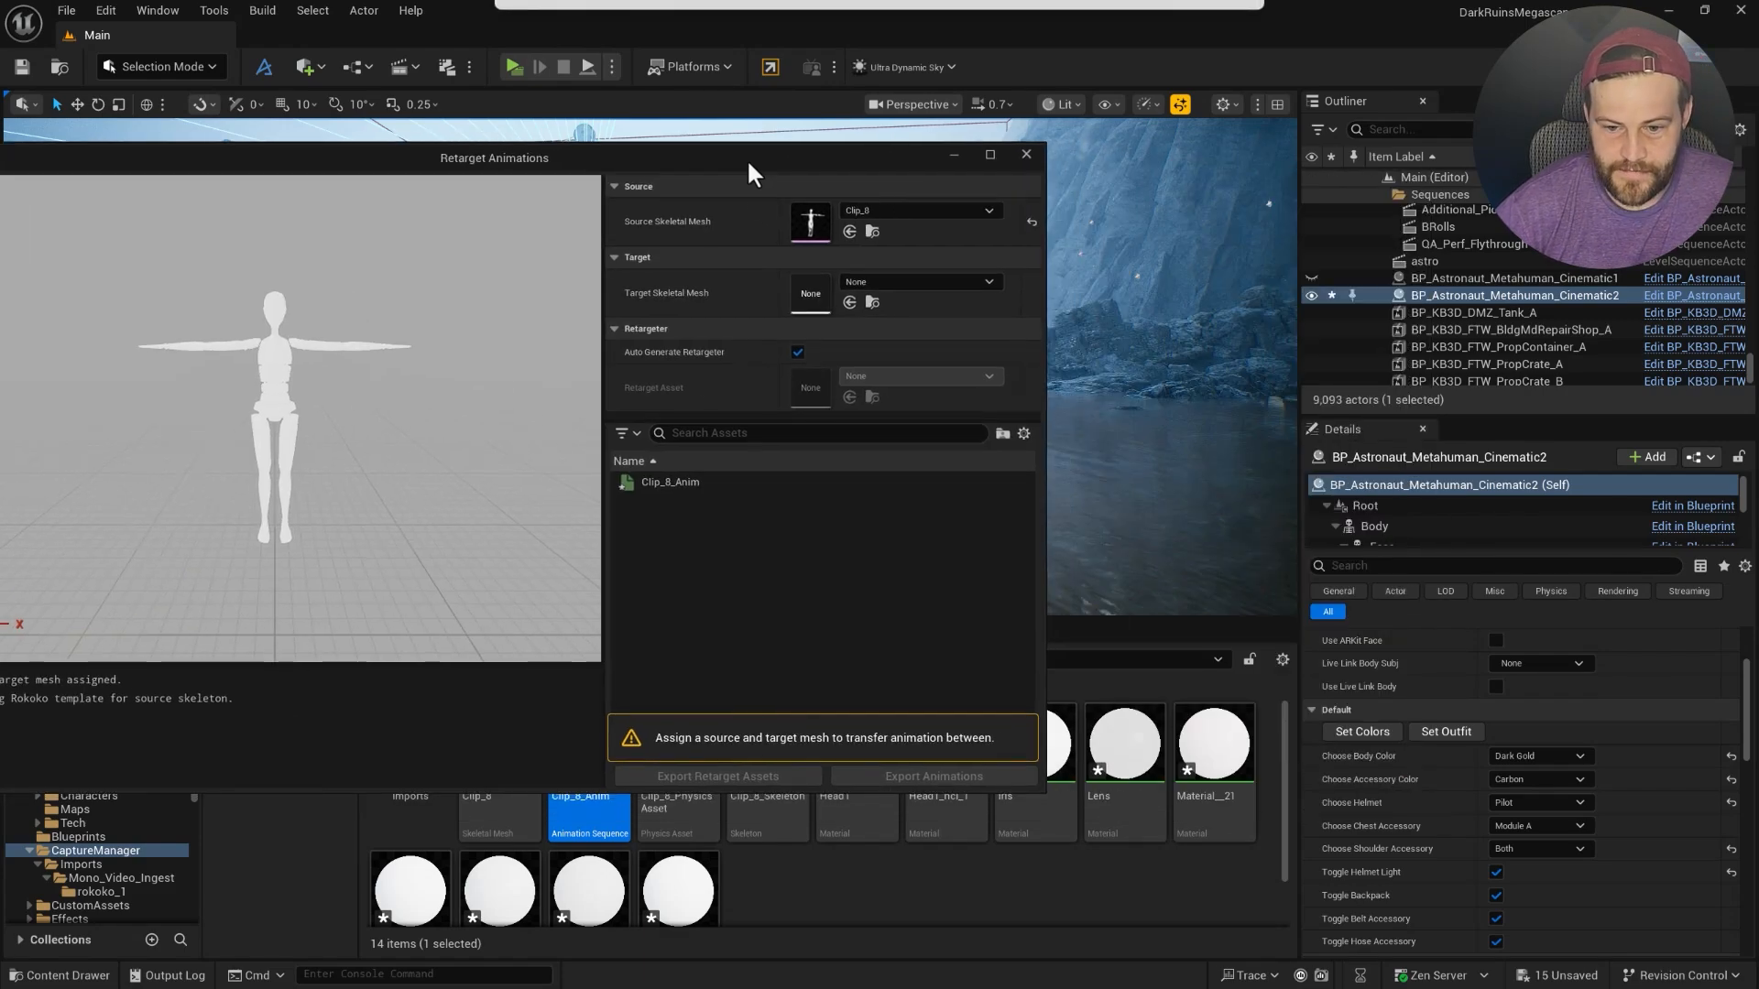
{"action": "left_click", "coordinate": [1474, 298]}
{"action": "left_click", "coordinate": [1369, 526]}
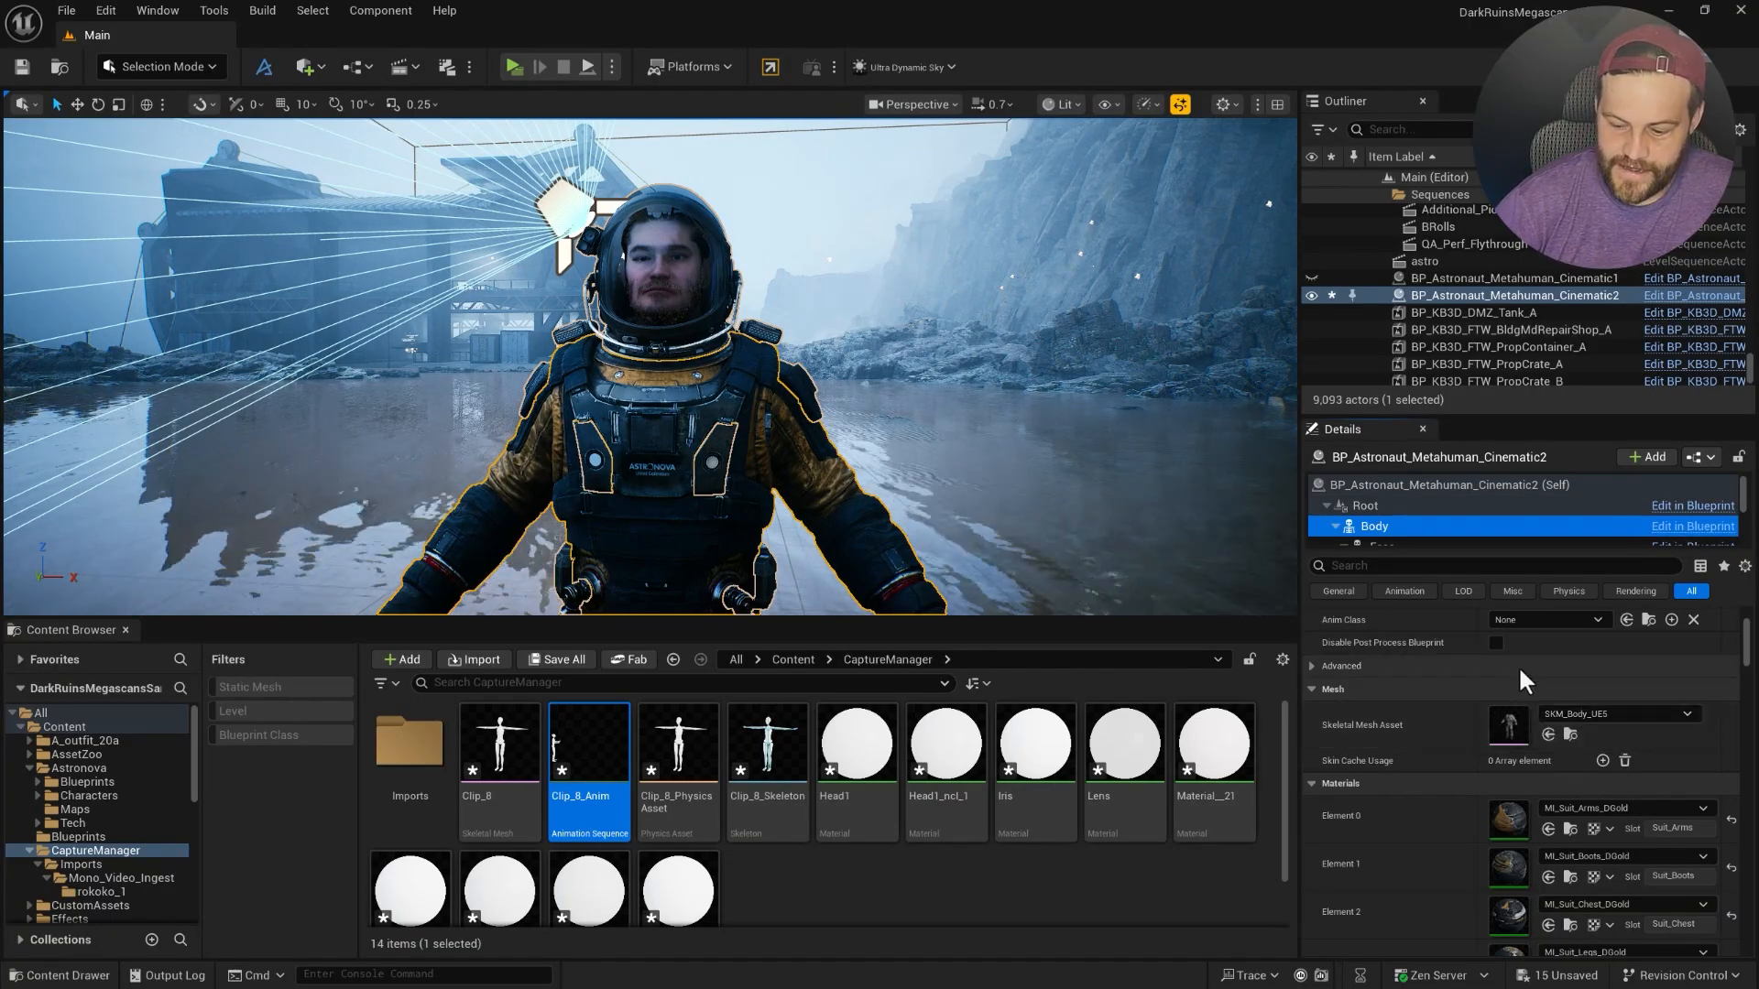
Open Retarget Animations for Clip_8_Anim and set SKM_Body_UE5 as the target skeletal mesh.
{"action": "right_click", "coordinate": [591, 766]}
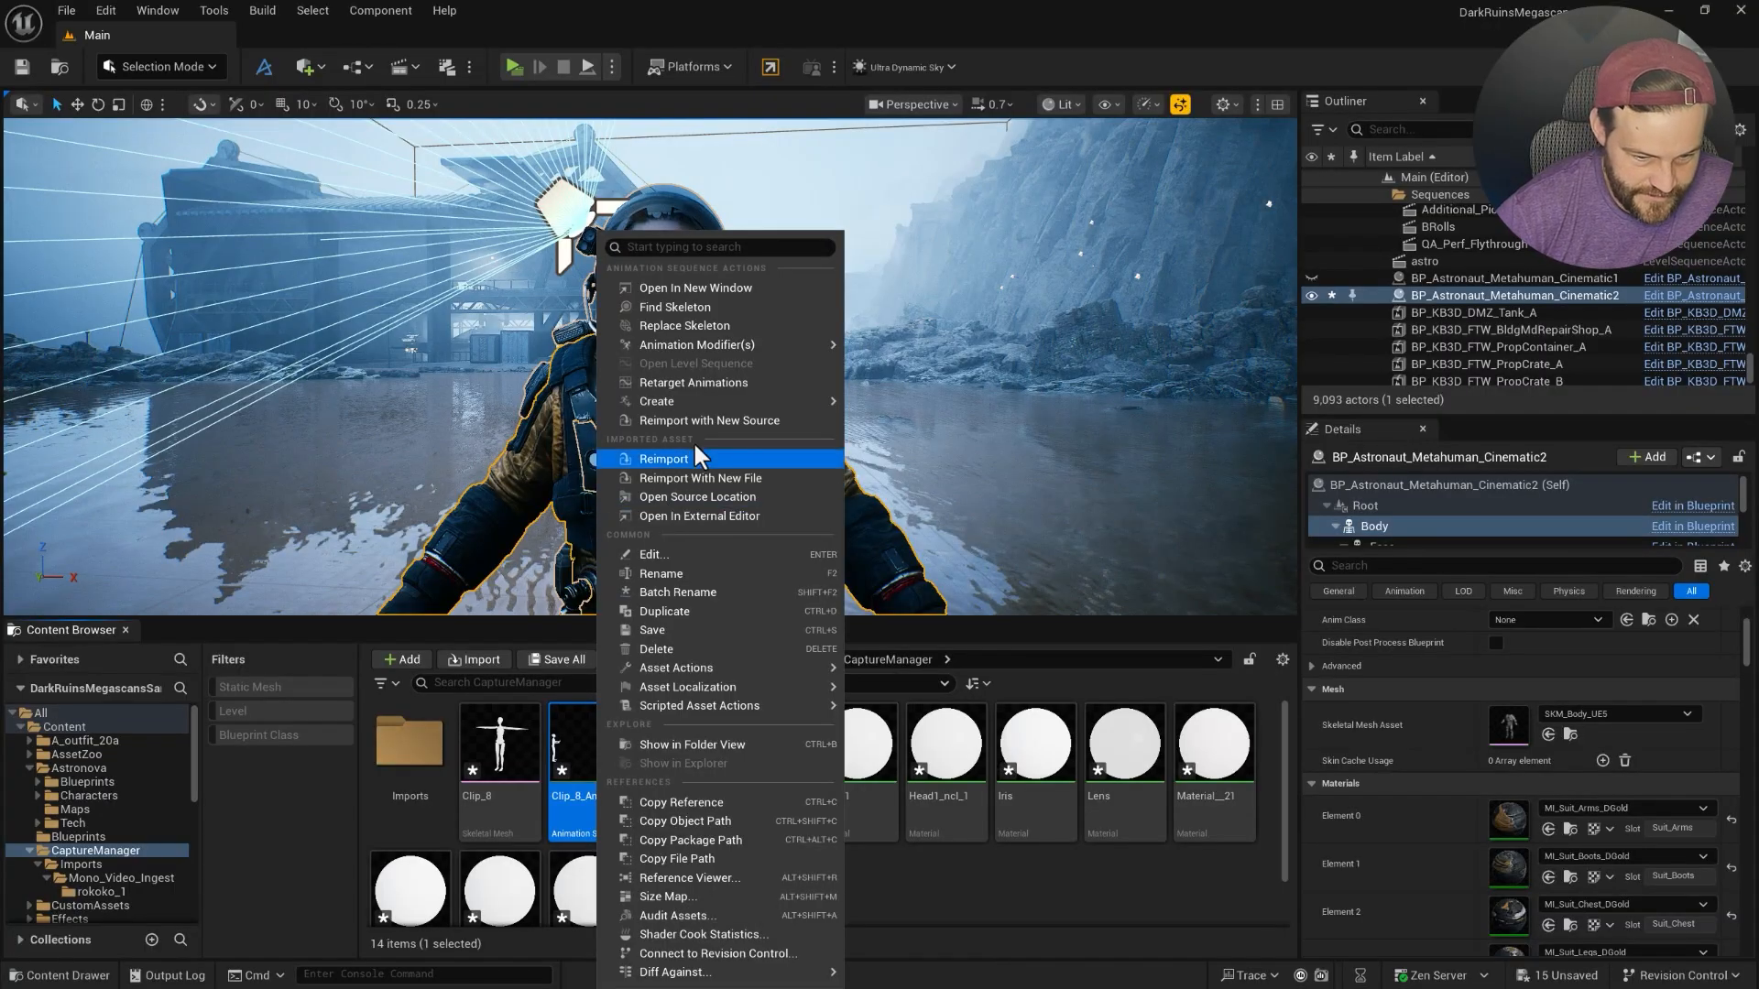
{"action": "left_click", "coordinate": [719, 382]}
{"action": "left_click", "coordinate": [1245, 308]}
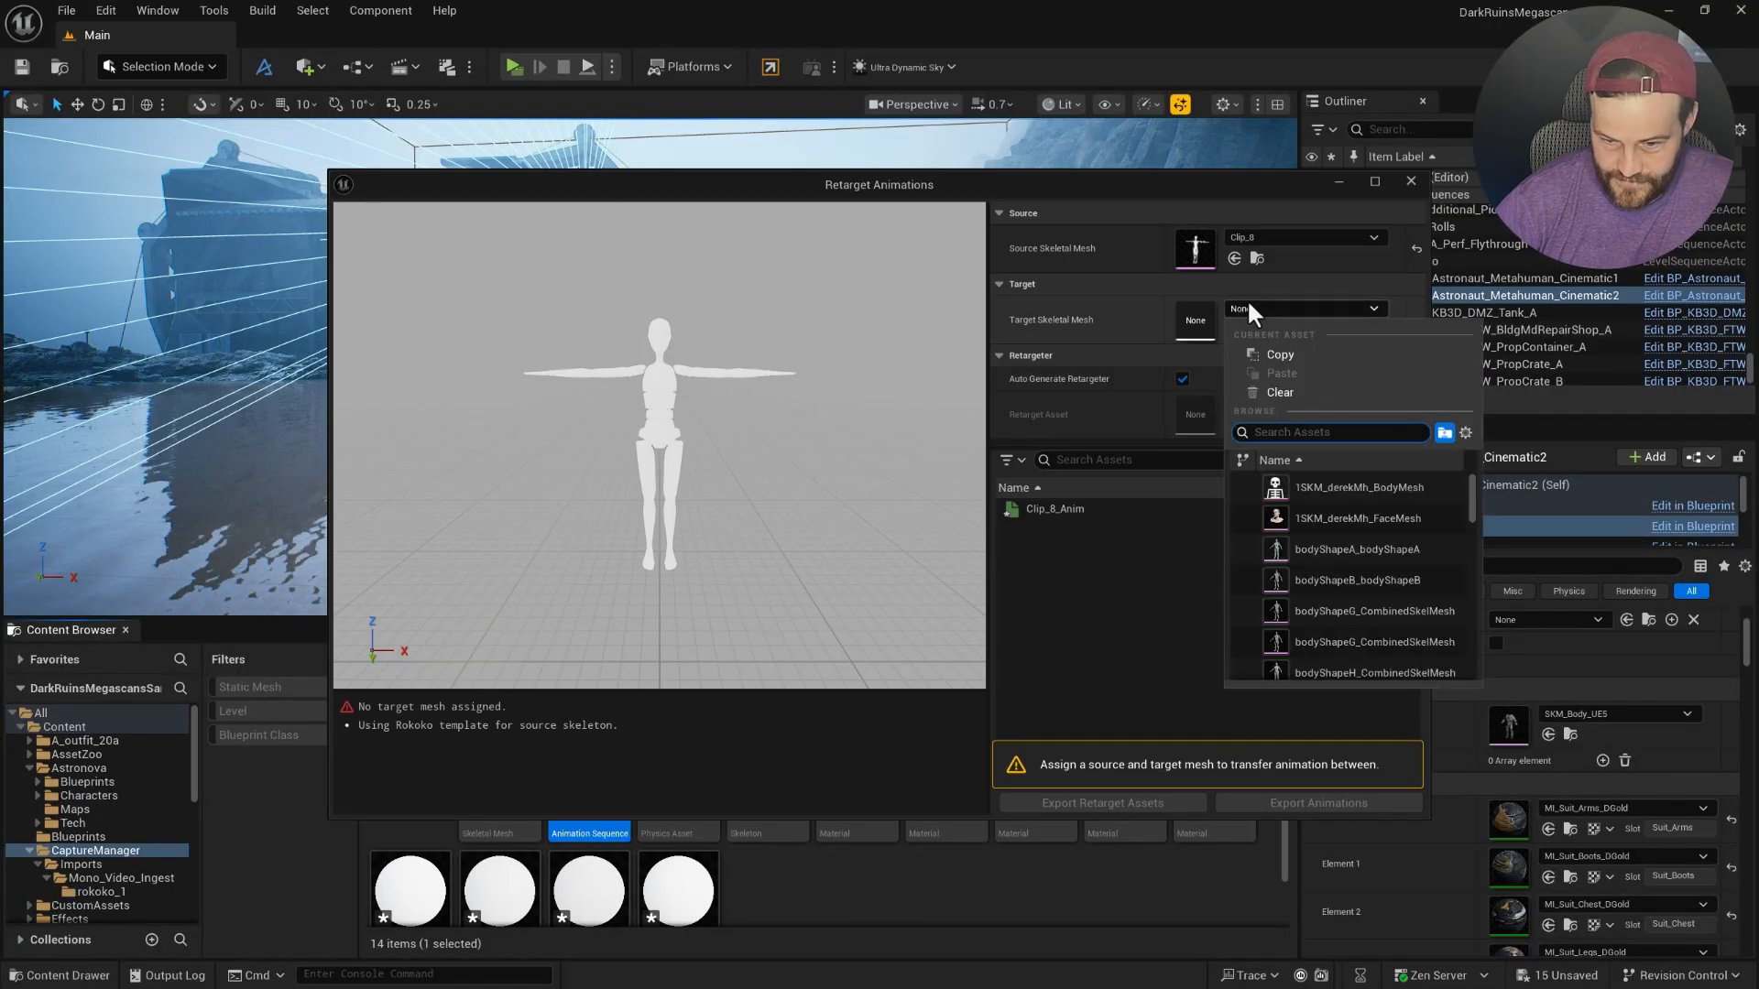
{"action": "type", "text": "skm"}
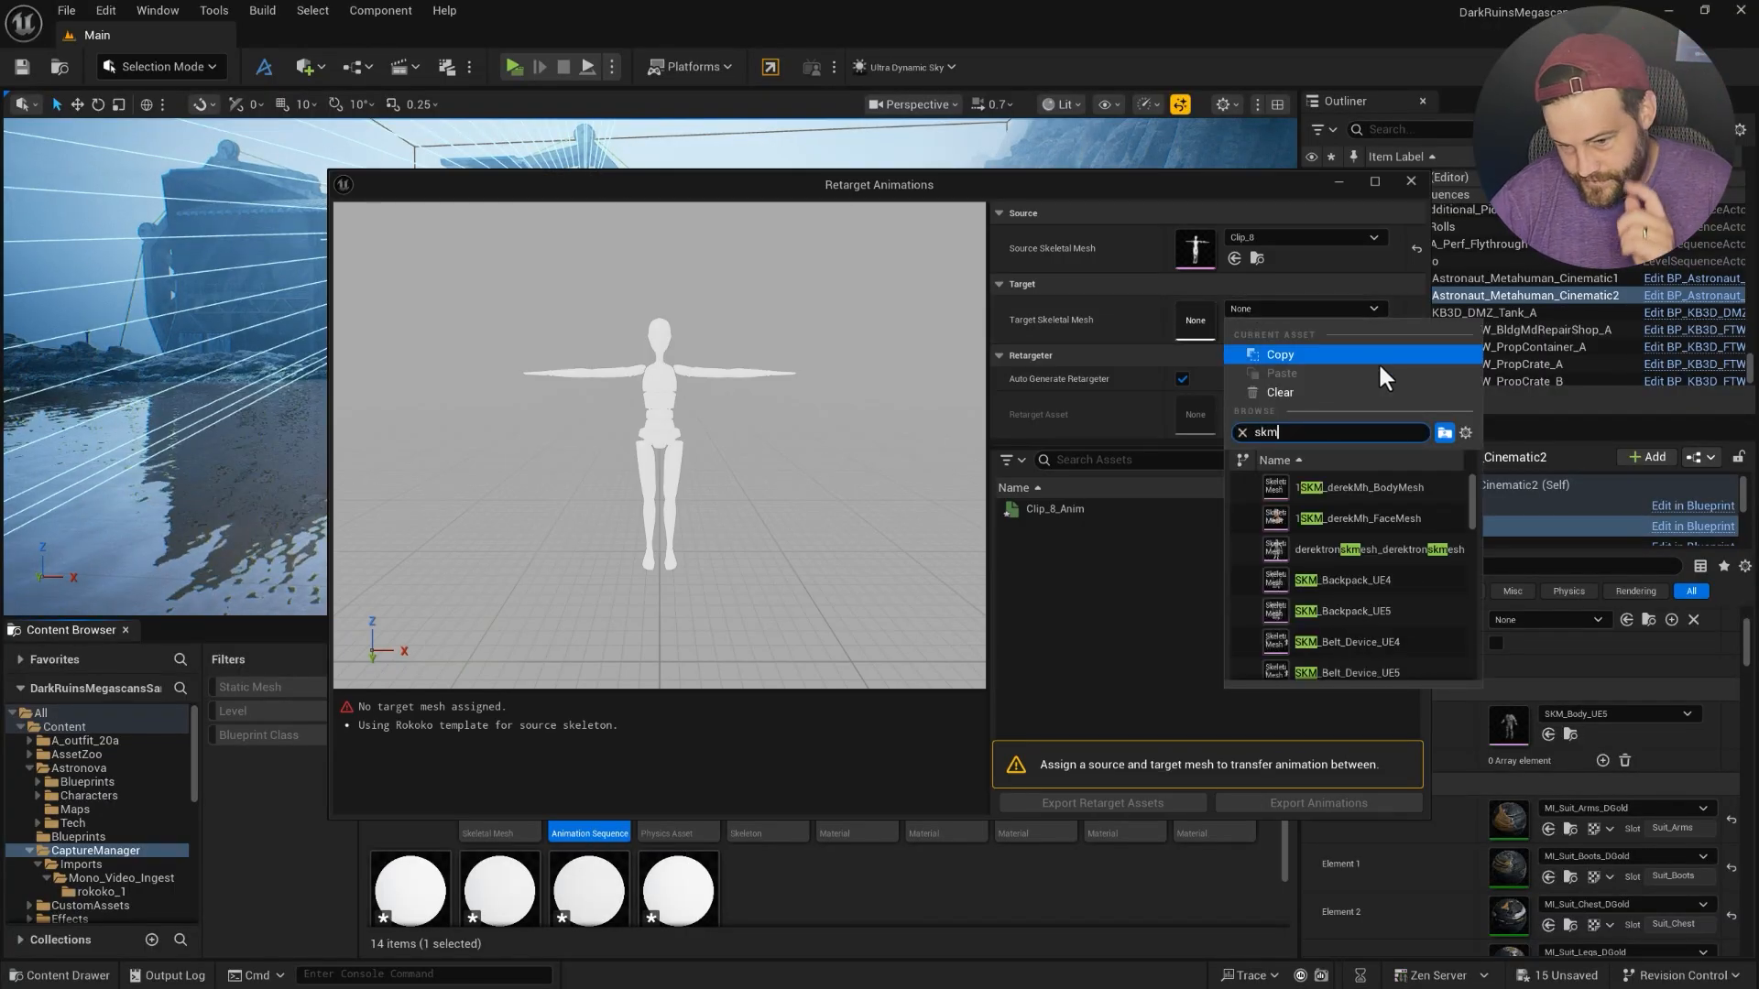
{"action": "scroll", "coordinate": [1365, 595], "scroll_direction": "down", "scroll_amount": 3}
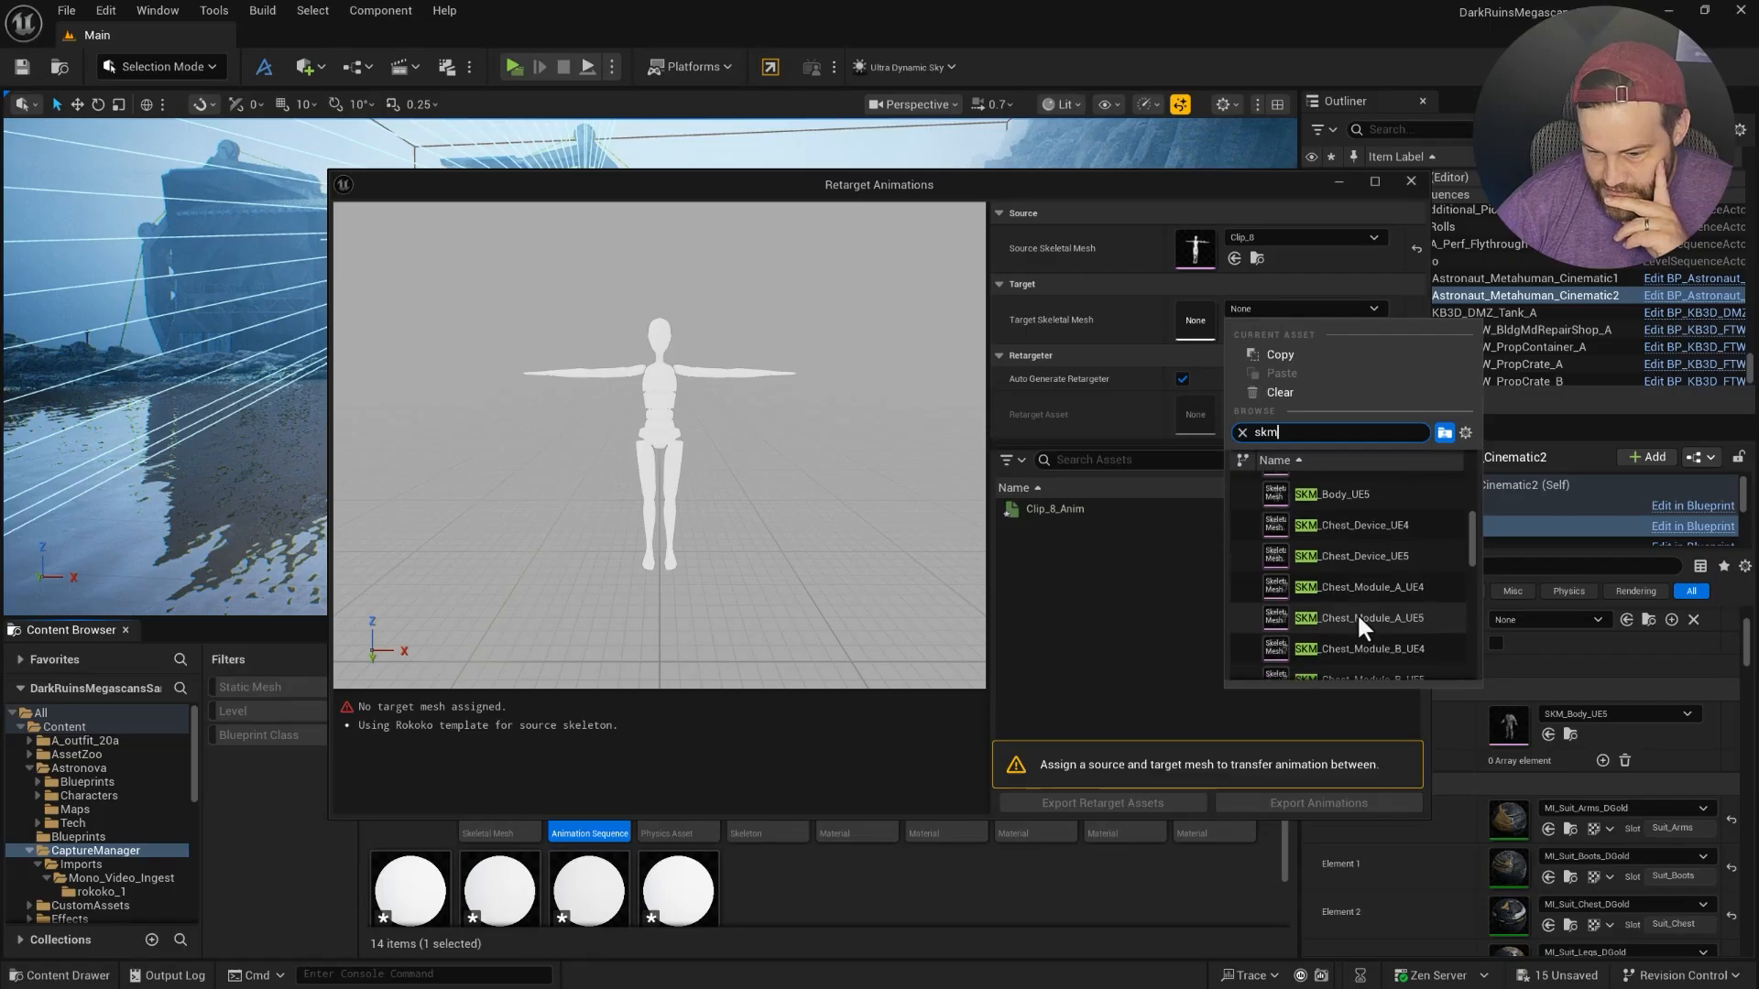
{"action": "left_click", "coordinate": [1352, 494]}
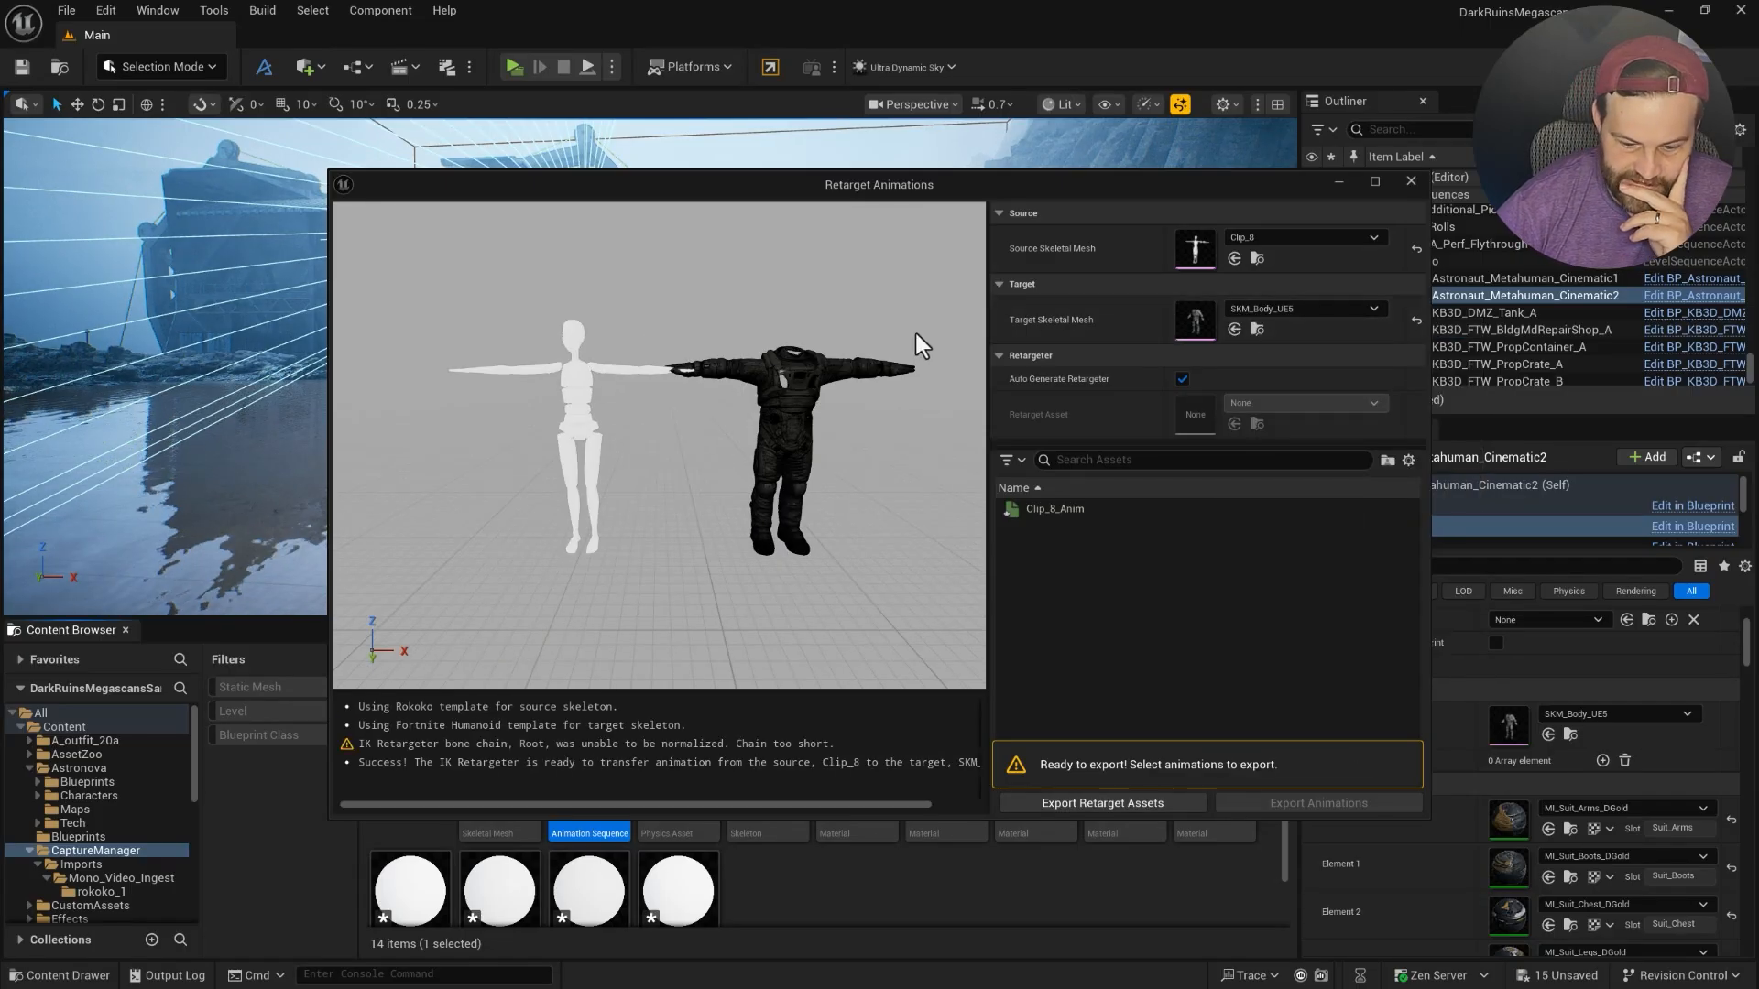
Export the retarget assets to the CaptureManager folder.
{"action": "left_click", "coordinate": [1115, 803]}
{"action": "left_click", "coordinate": [809, 536]}
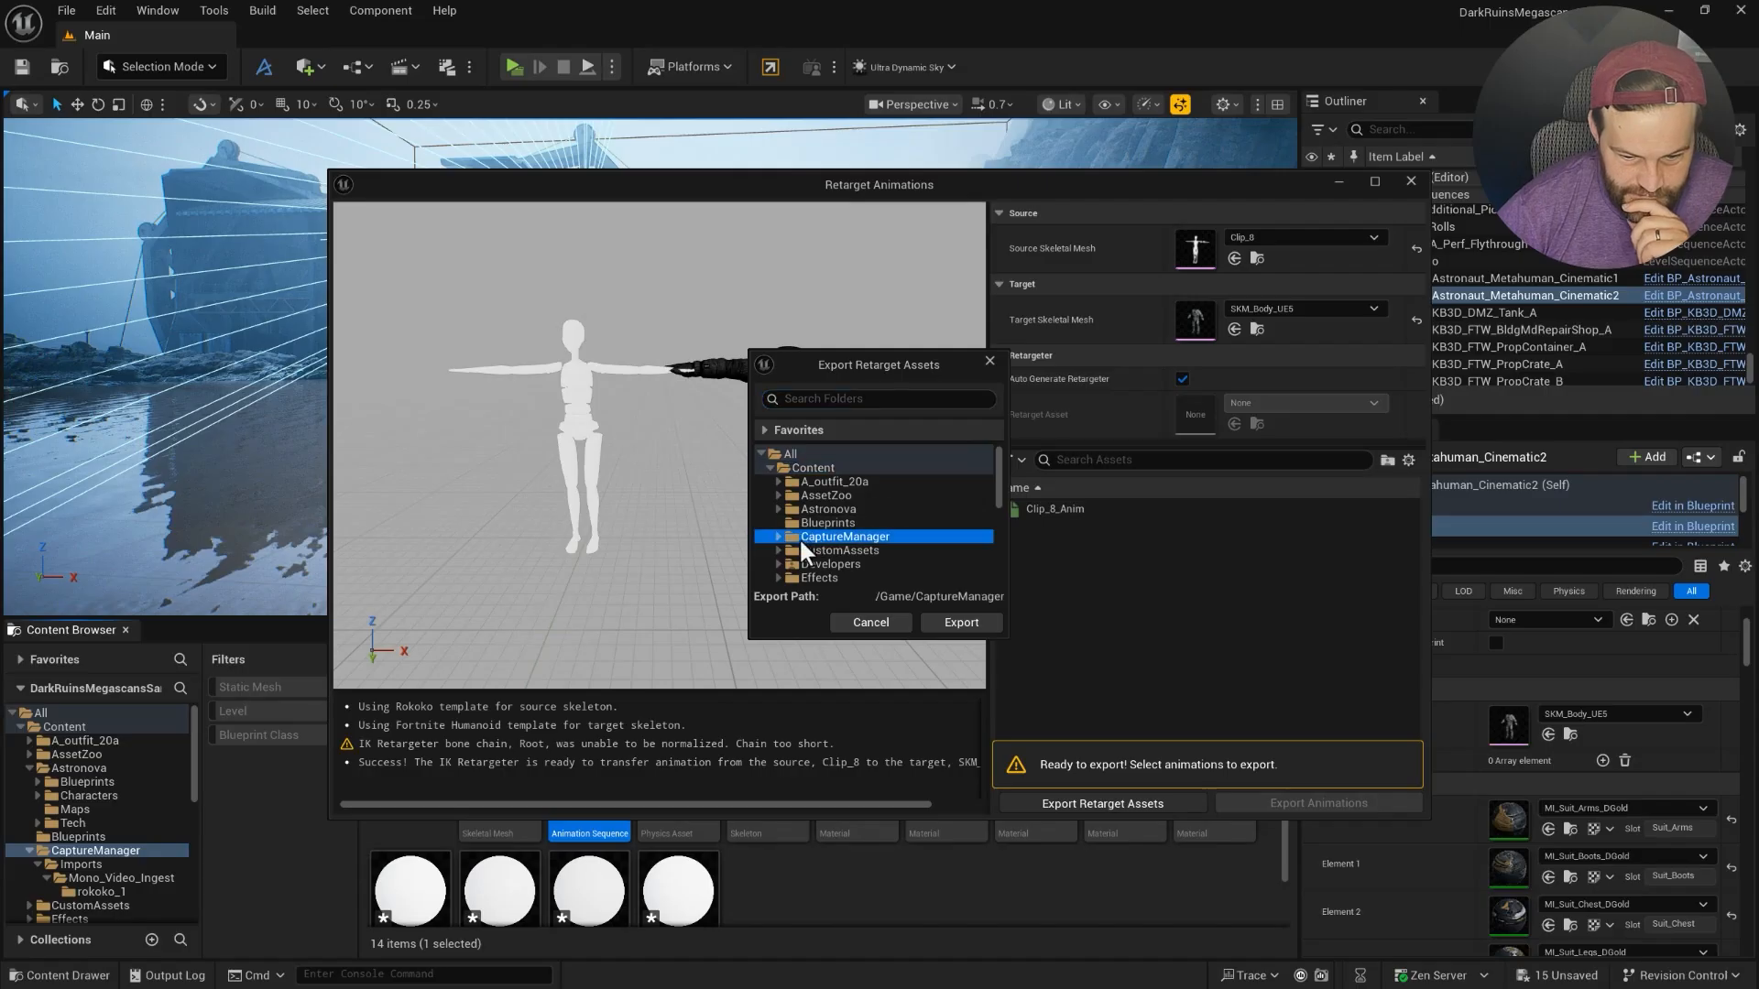
{"action": "left_click", "coordinate": [961, 622]}
Export the retargeted Clip_8_Anim animation to CaptureManager with the prefix "meanime", keeping the default batch export options.
{"action": "left_click", "coordinate": [1036, 509]}
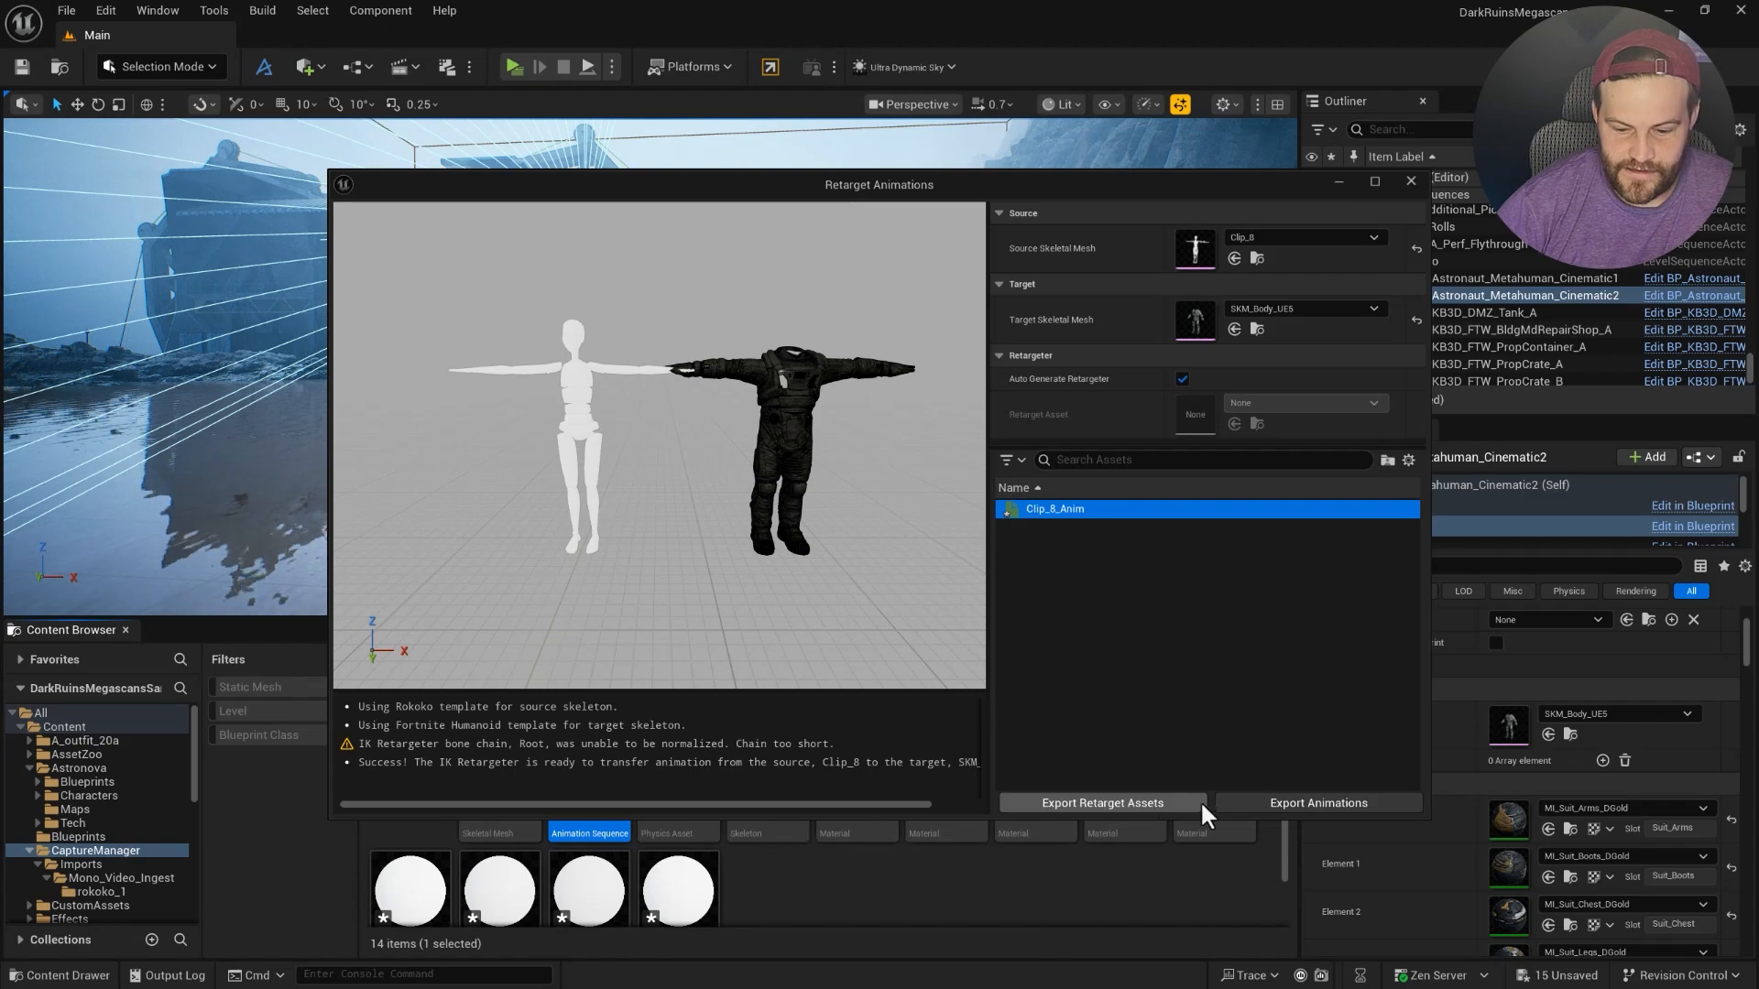
{"action": "left_click", "coordinate": [1279, 797]}
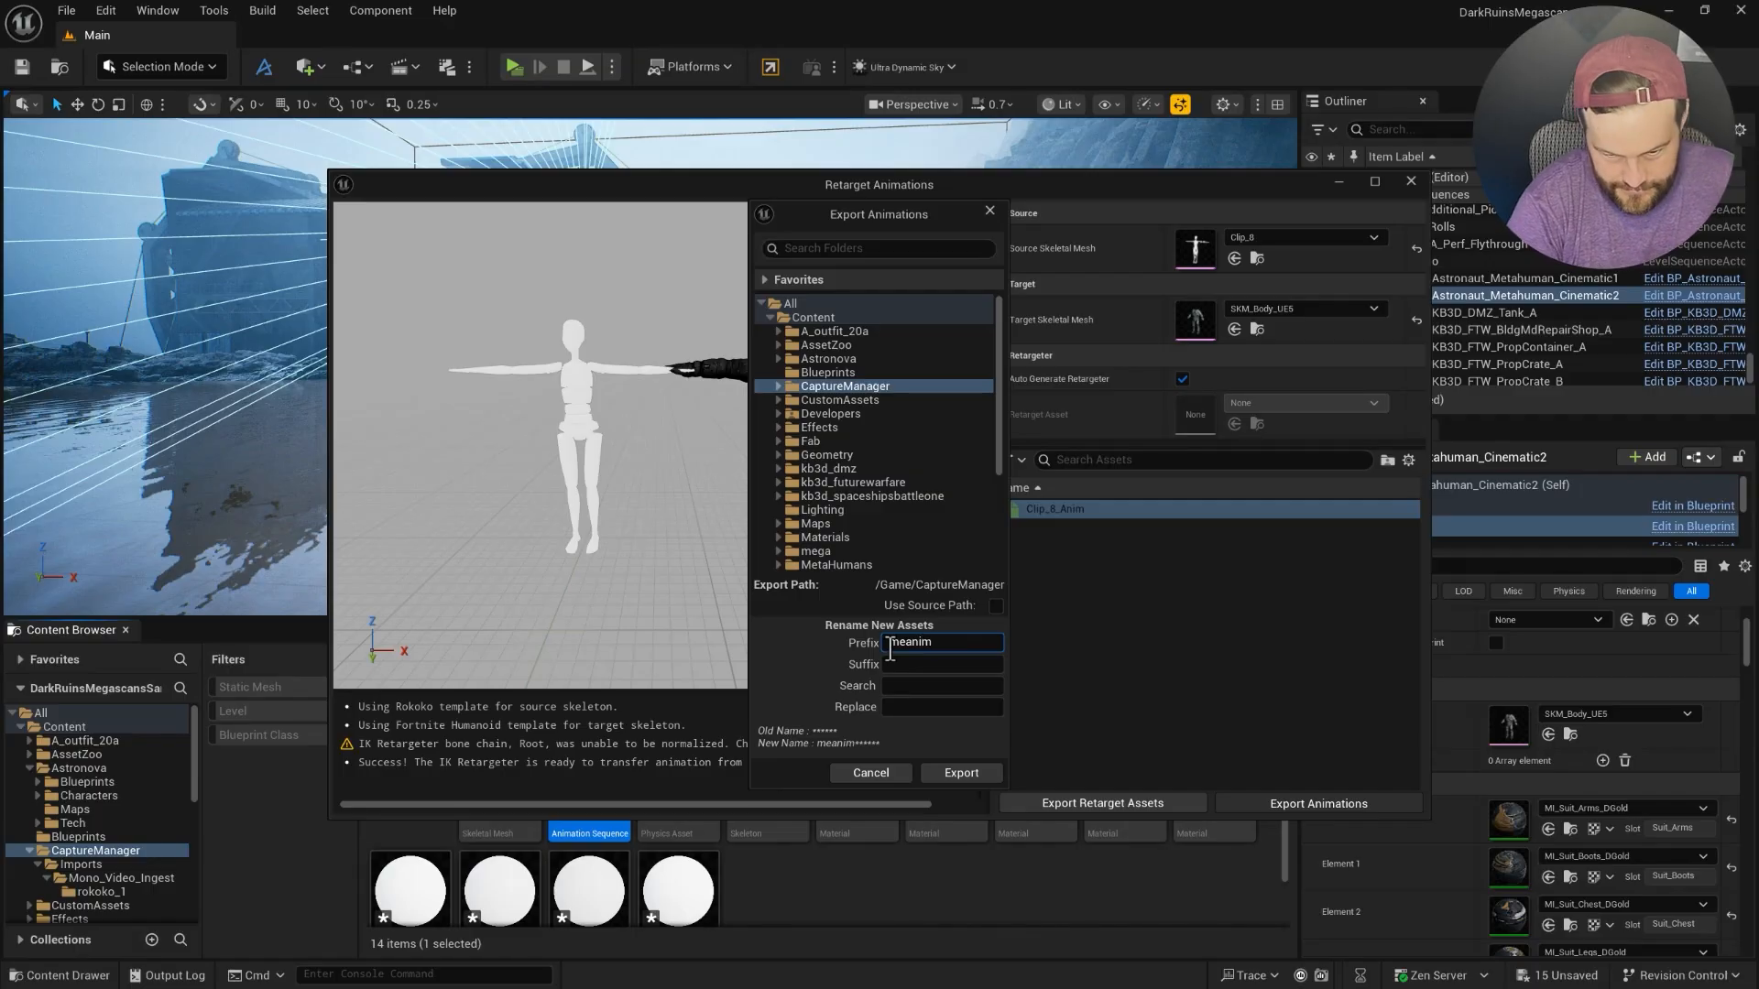
{"action": "left_click", "coordinate": [970, 772]}
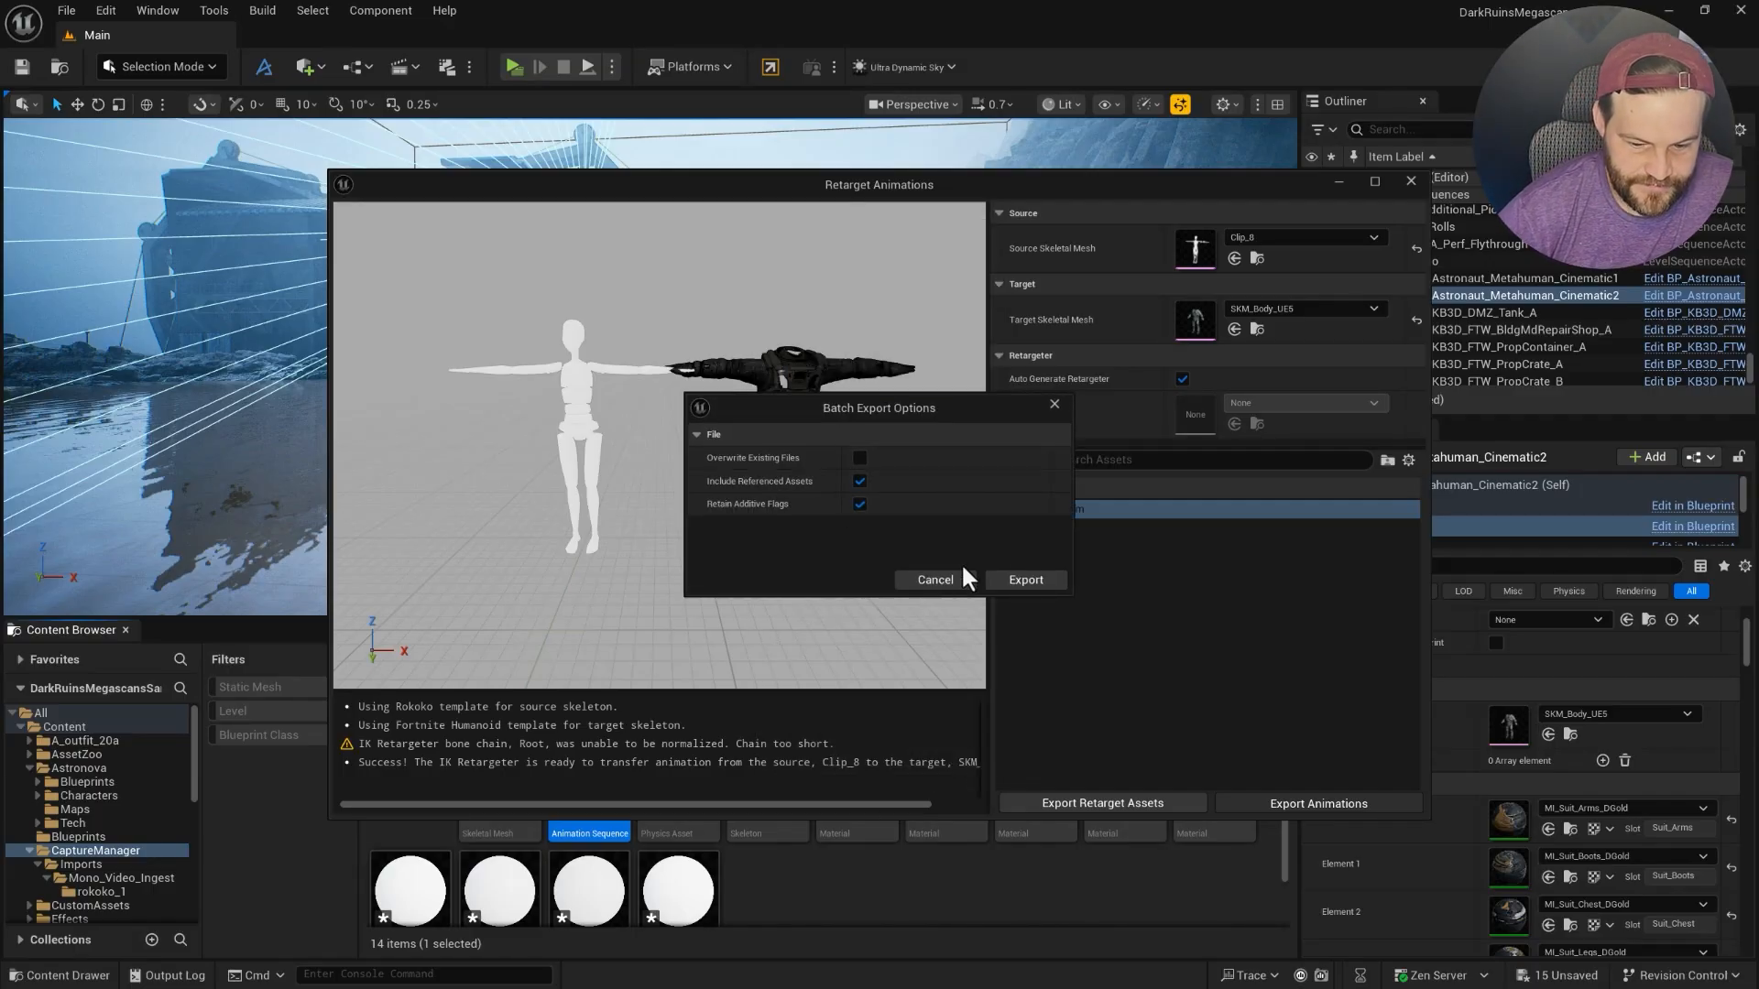
{"action": "left_click", "coordinate": [1035, 577]}
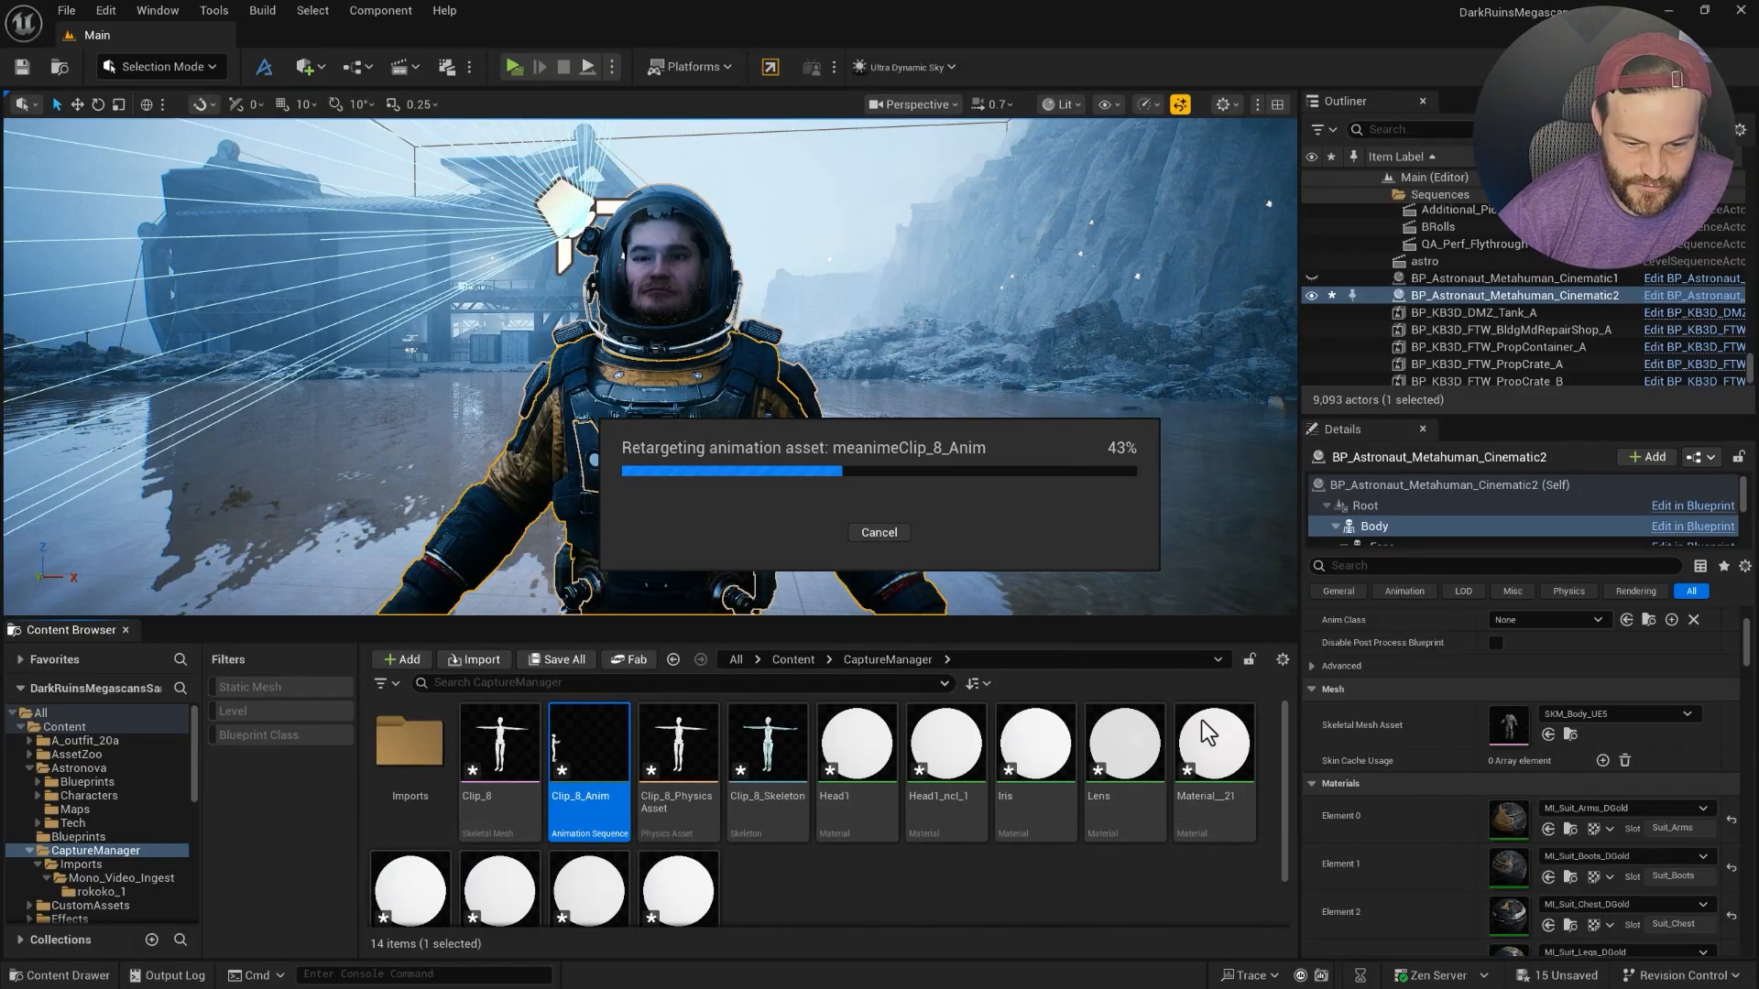
{"action": "left_click", "coordinate": [940, 875]}
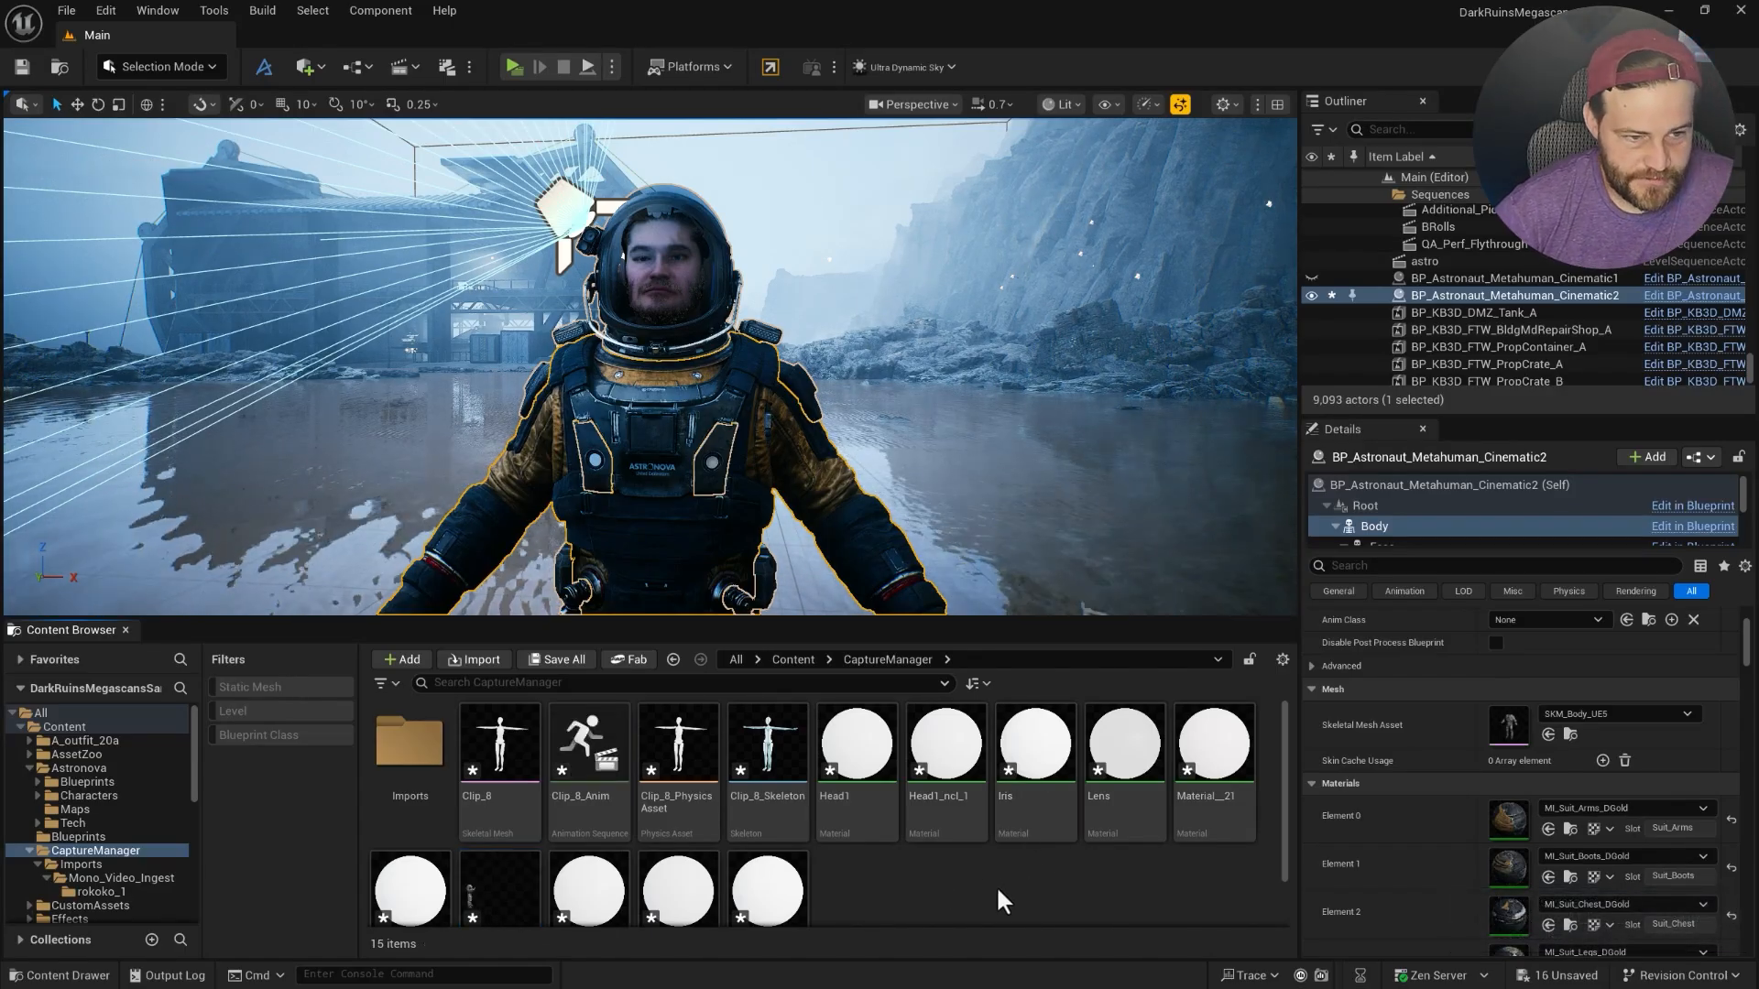
Create a level sequence named "meanimate" in the Content folder.
{"action": "left_click", "coordinate": [416, 66]}
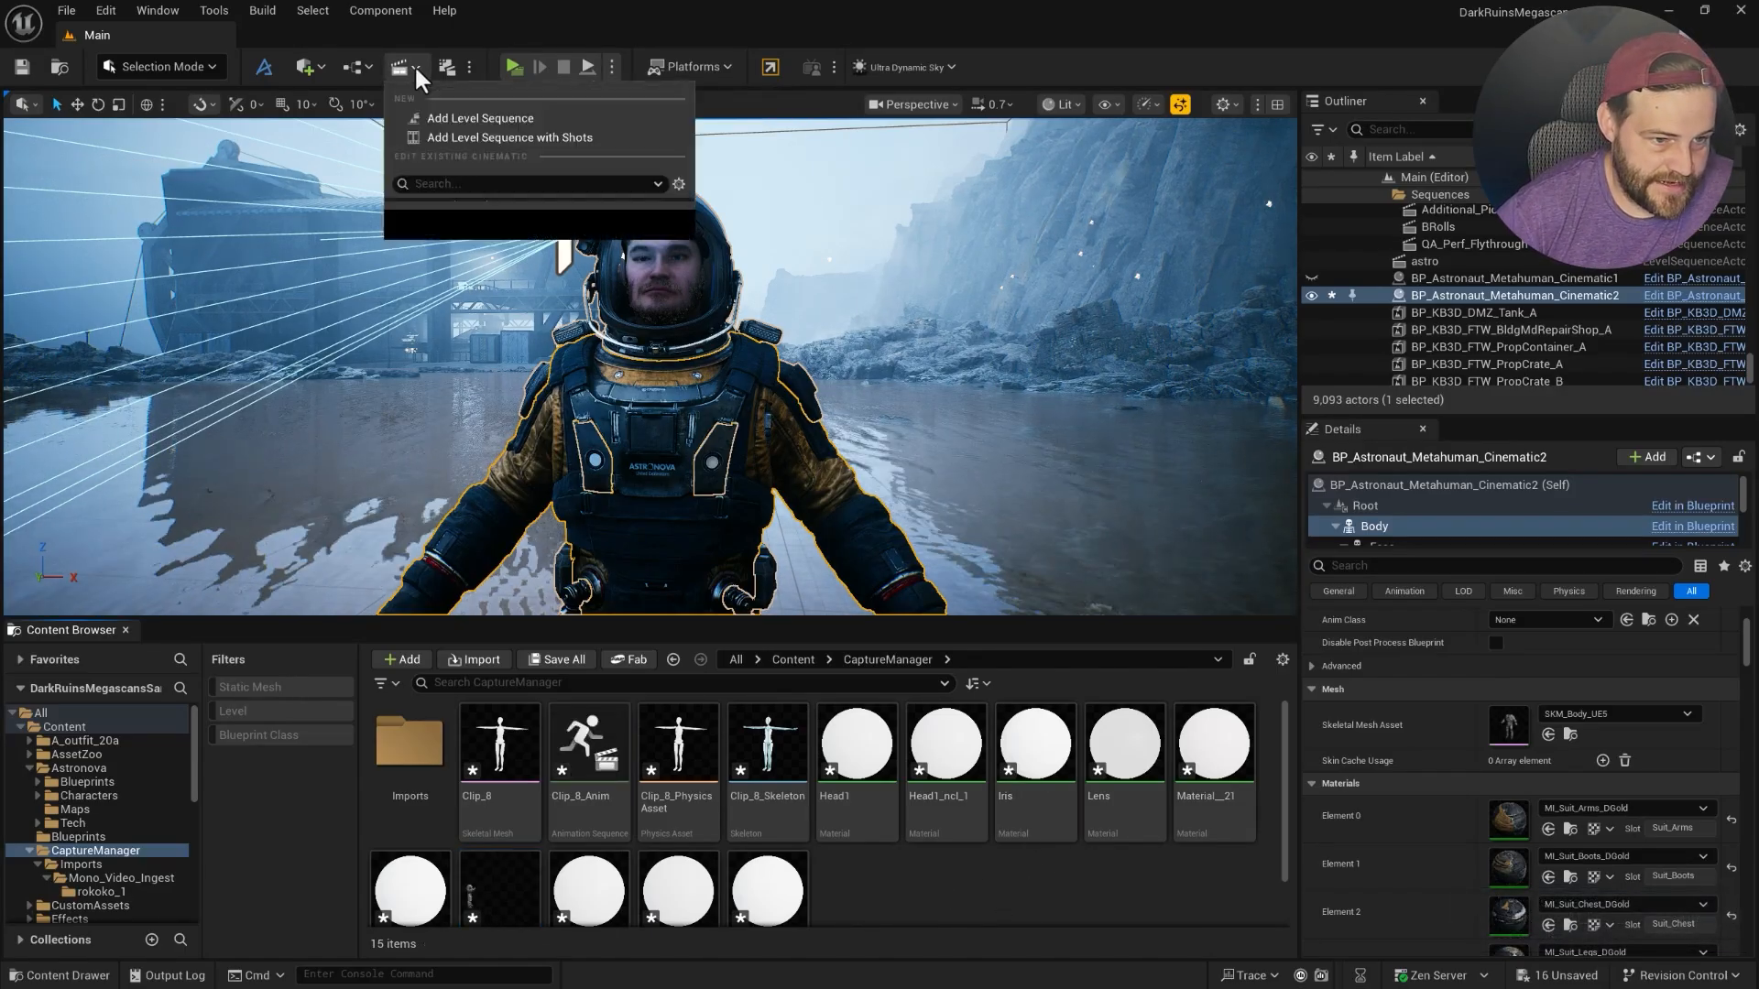
{"action": "left_click", "coordinate": [533, 119]}
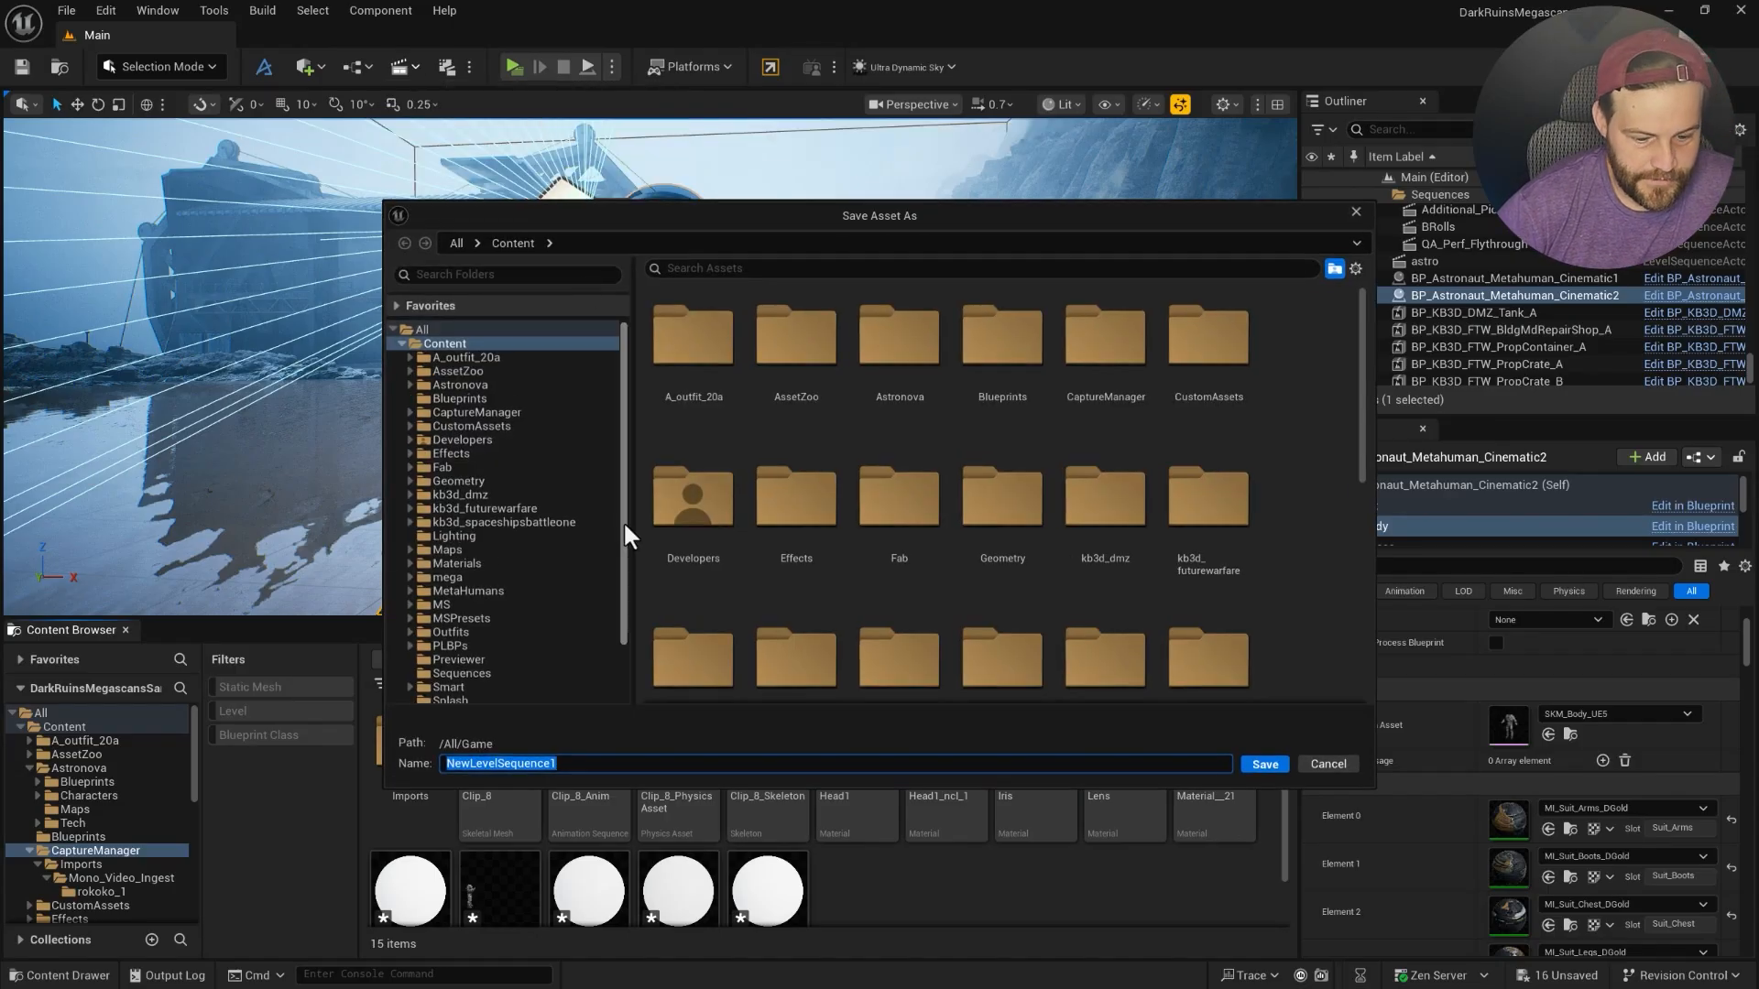
{"action": "type", "text": "meanimate"}
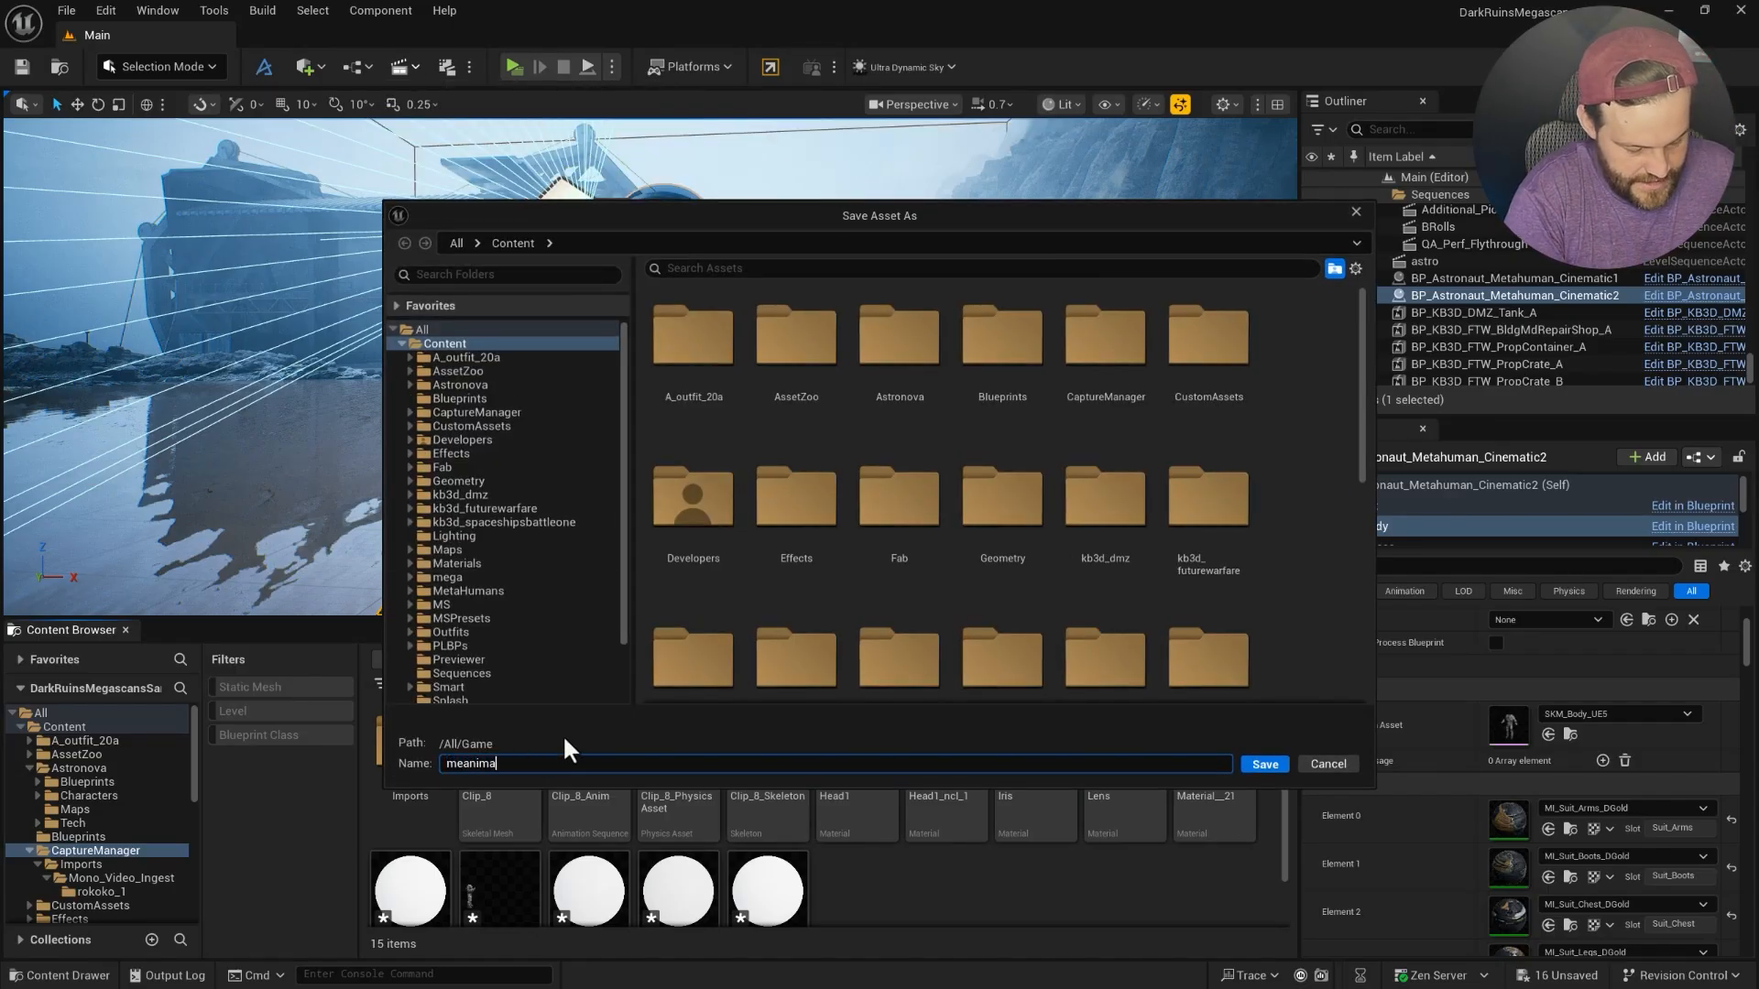
{"action": "key", "text": "Return"}
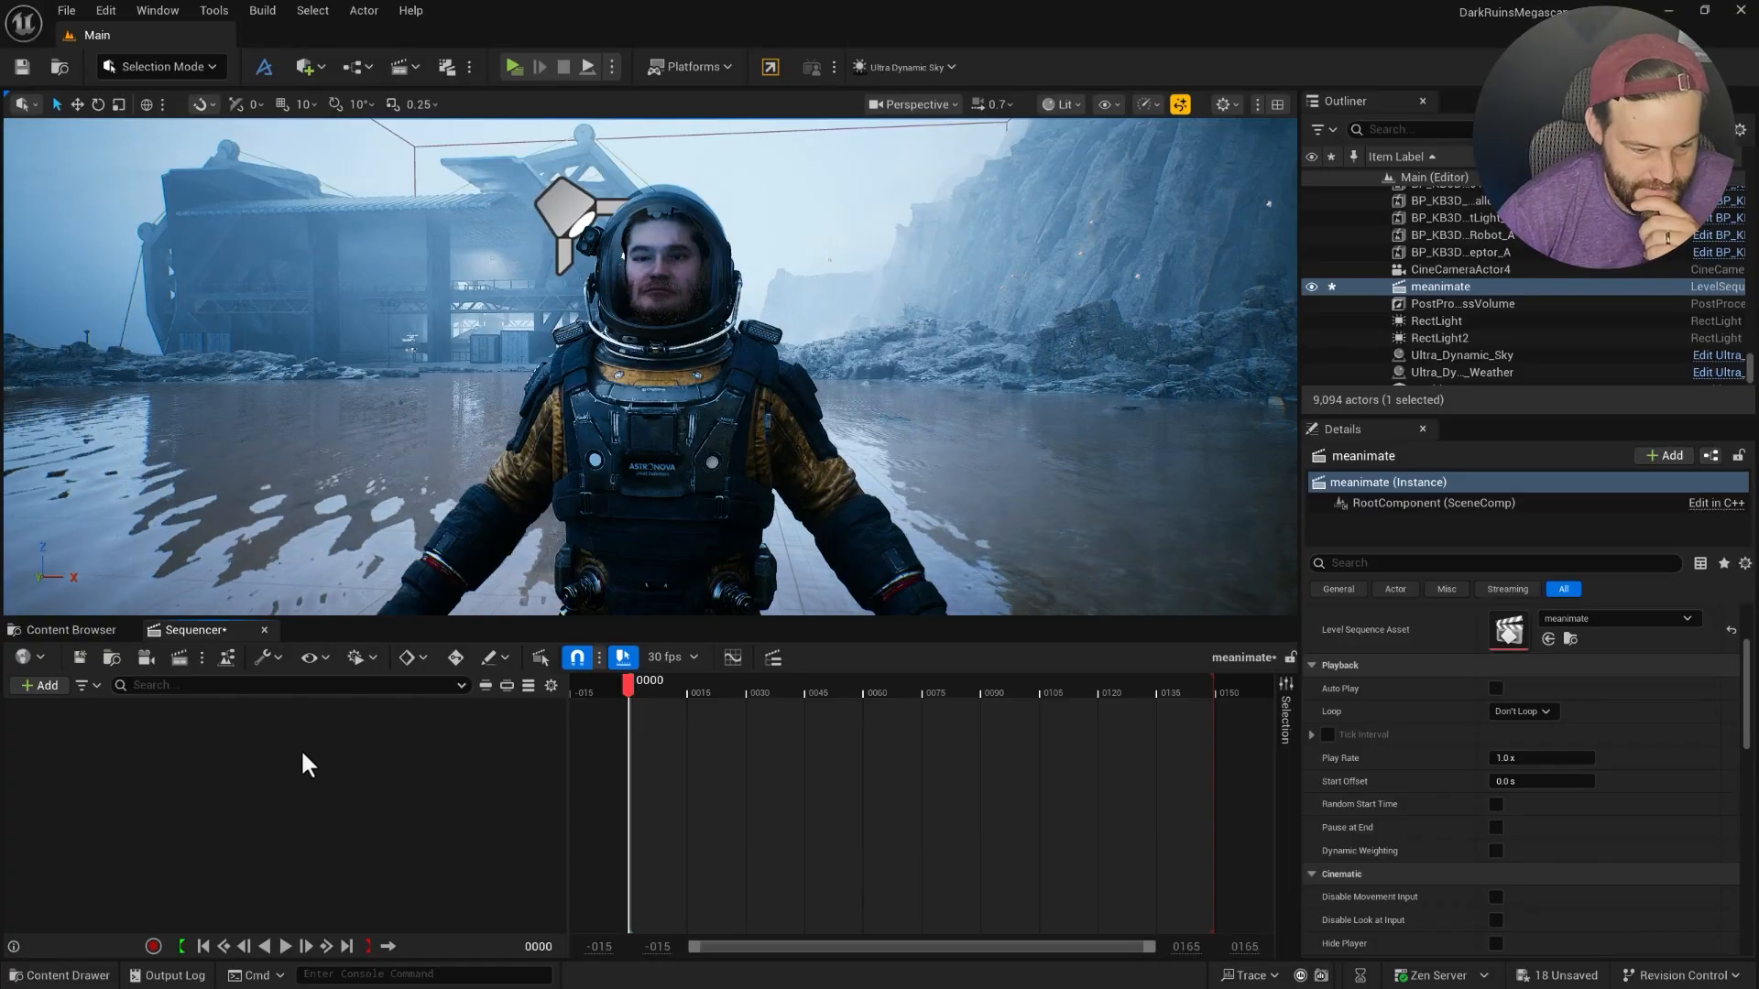
Find the astronaut actors with "astro" and add BP_Astronaut_Metahuman_Cinematic2 to the meanimate sequence.
{"action": "scroll", "coordinate": [1449, 293], "scroll_direction": "down", "scroll_amount": 2}
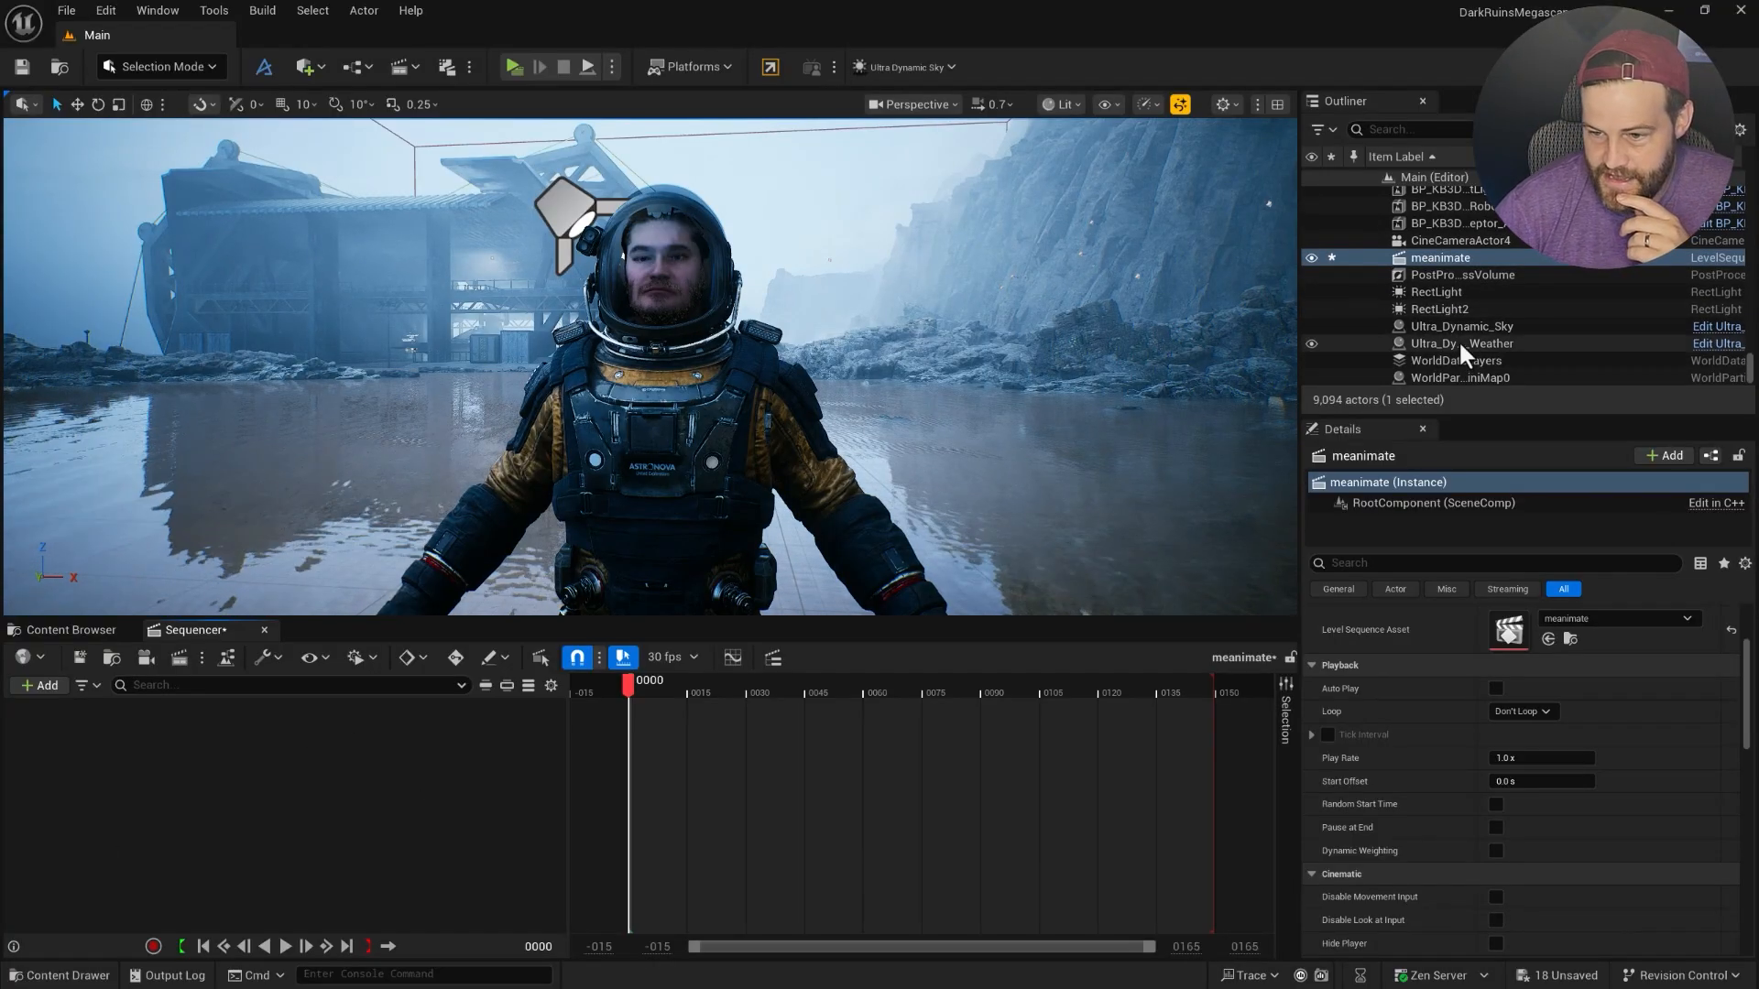
{"action": "left_click", "coordinate": [1413, 132]}
{"action": "type", "text": "astro"}
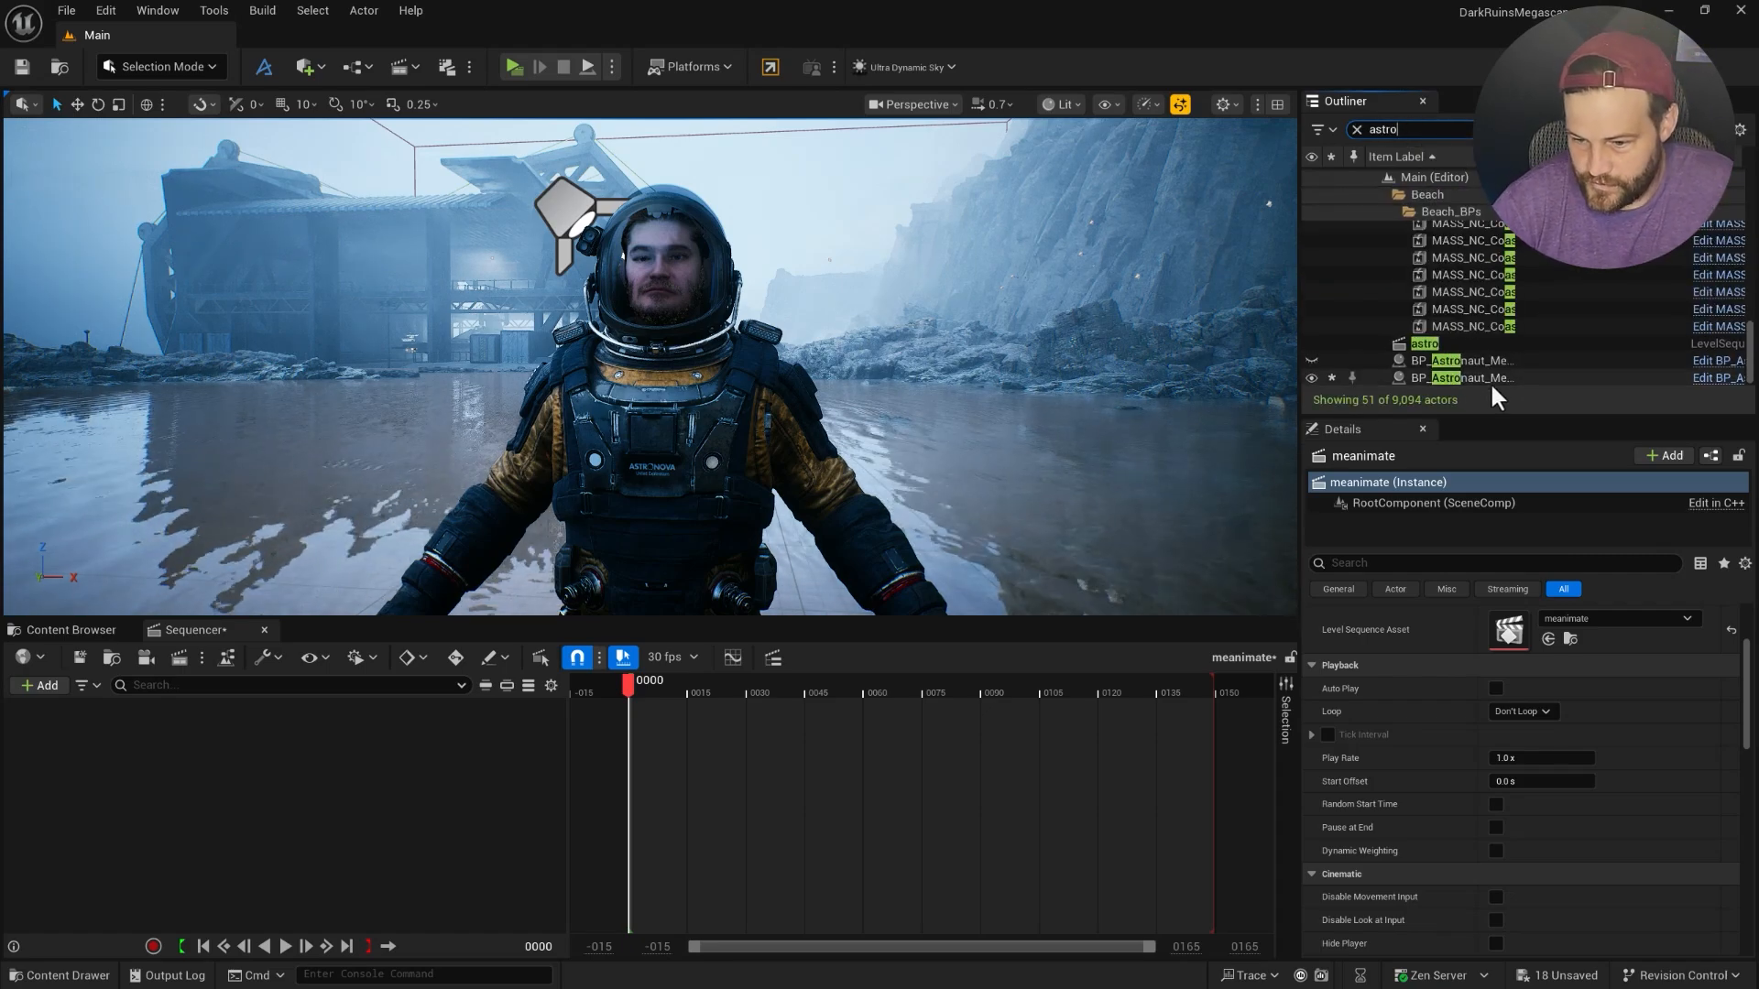
{"action": "left_click_drag", "start_coordinate": [1490, 381], "coordinate": [275, 753]}
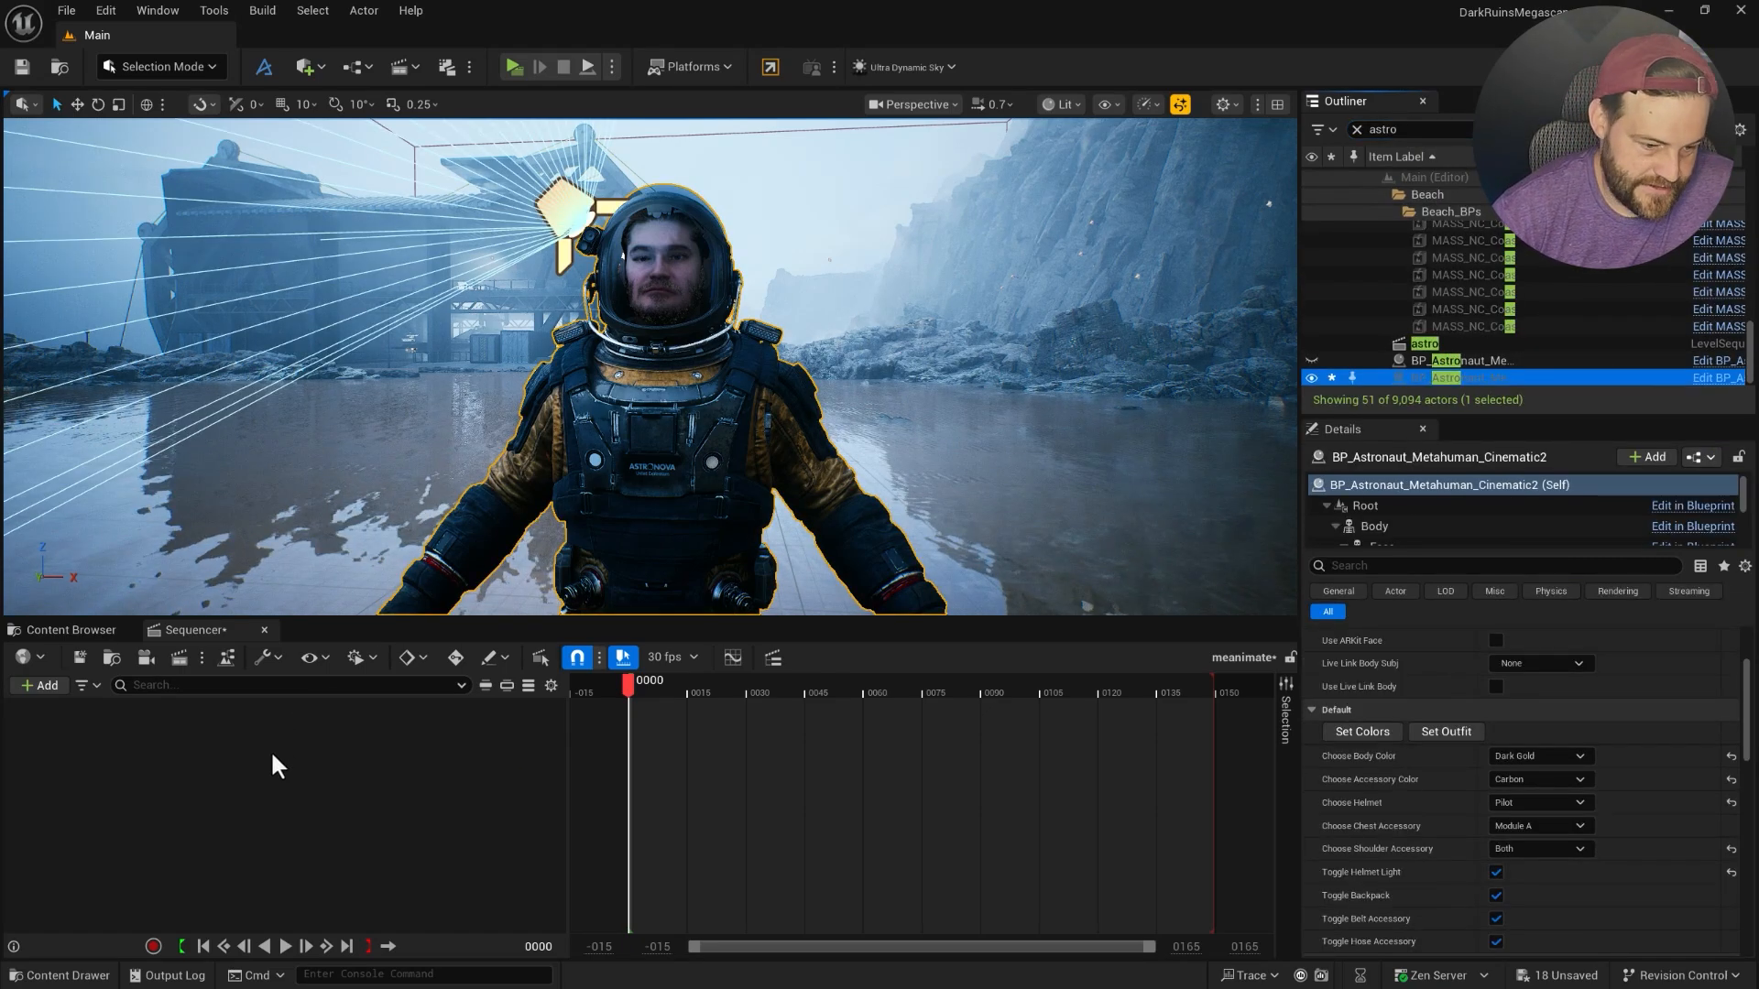
{"action": "left_click", "coordinate": [1111, 398]}
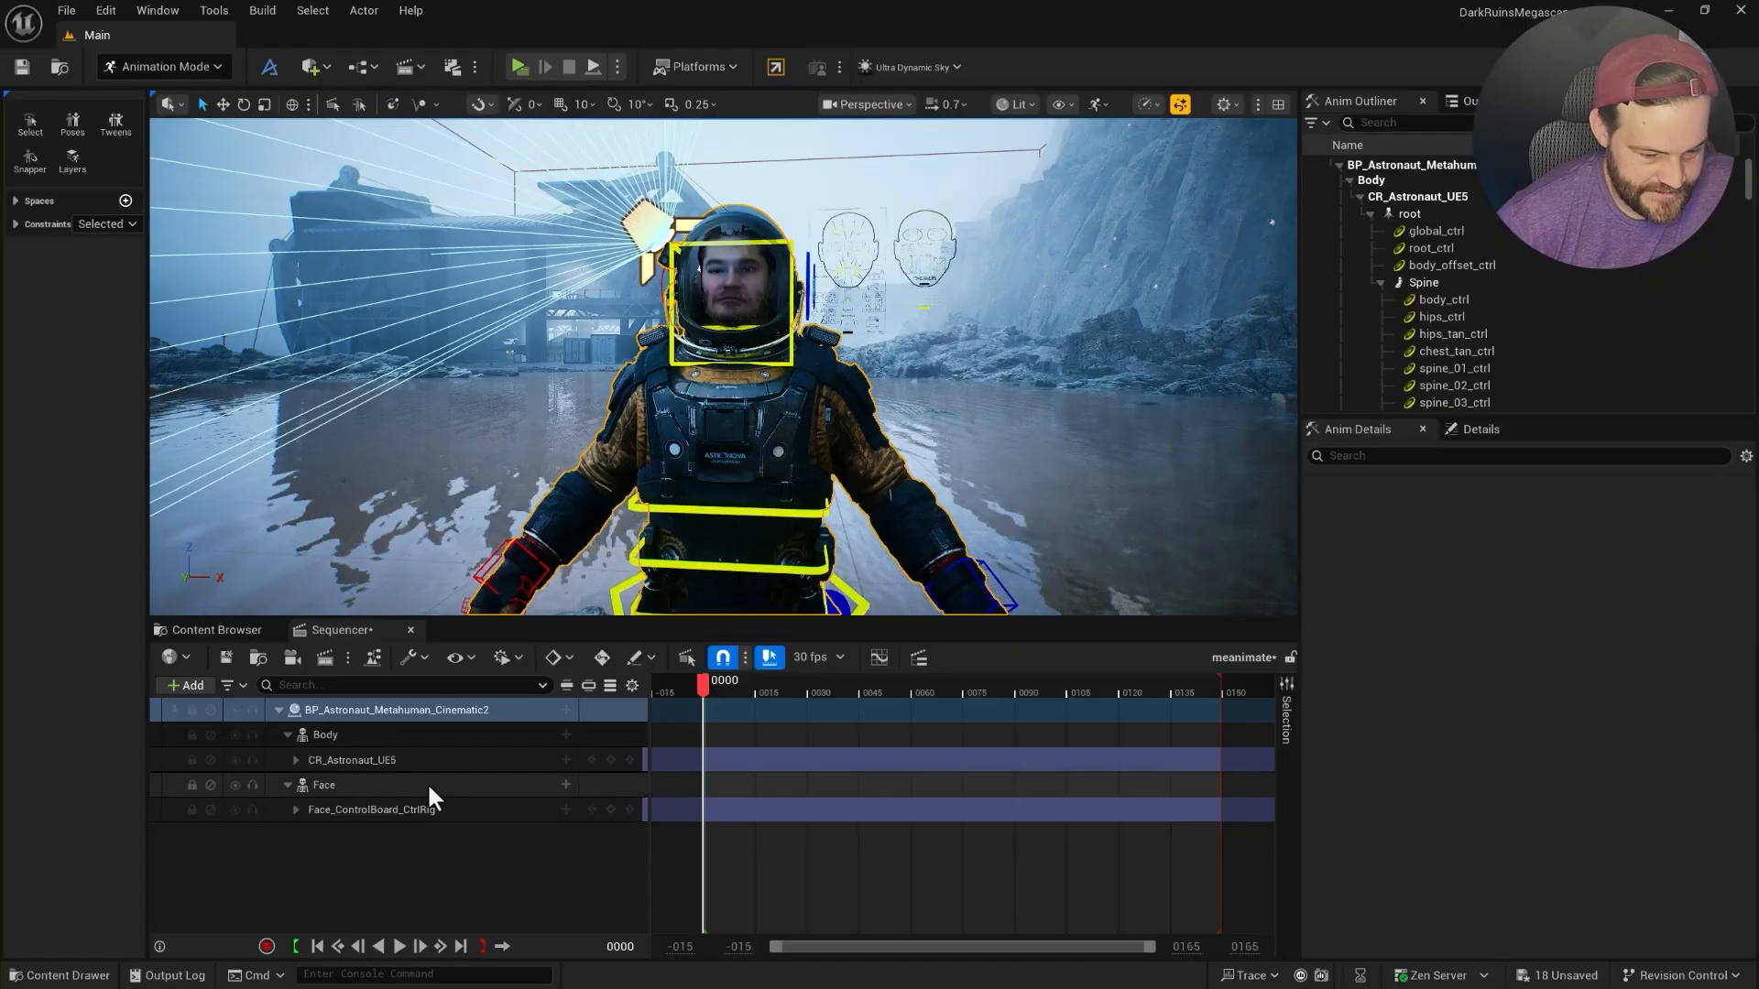
Delete the Body's CR_Astronaut_UE5 control rig track and add the meanimeClip_8_Anim animation to Body instead.
{"action": "left_click", "coordinate": [364, 762]}
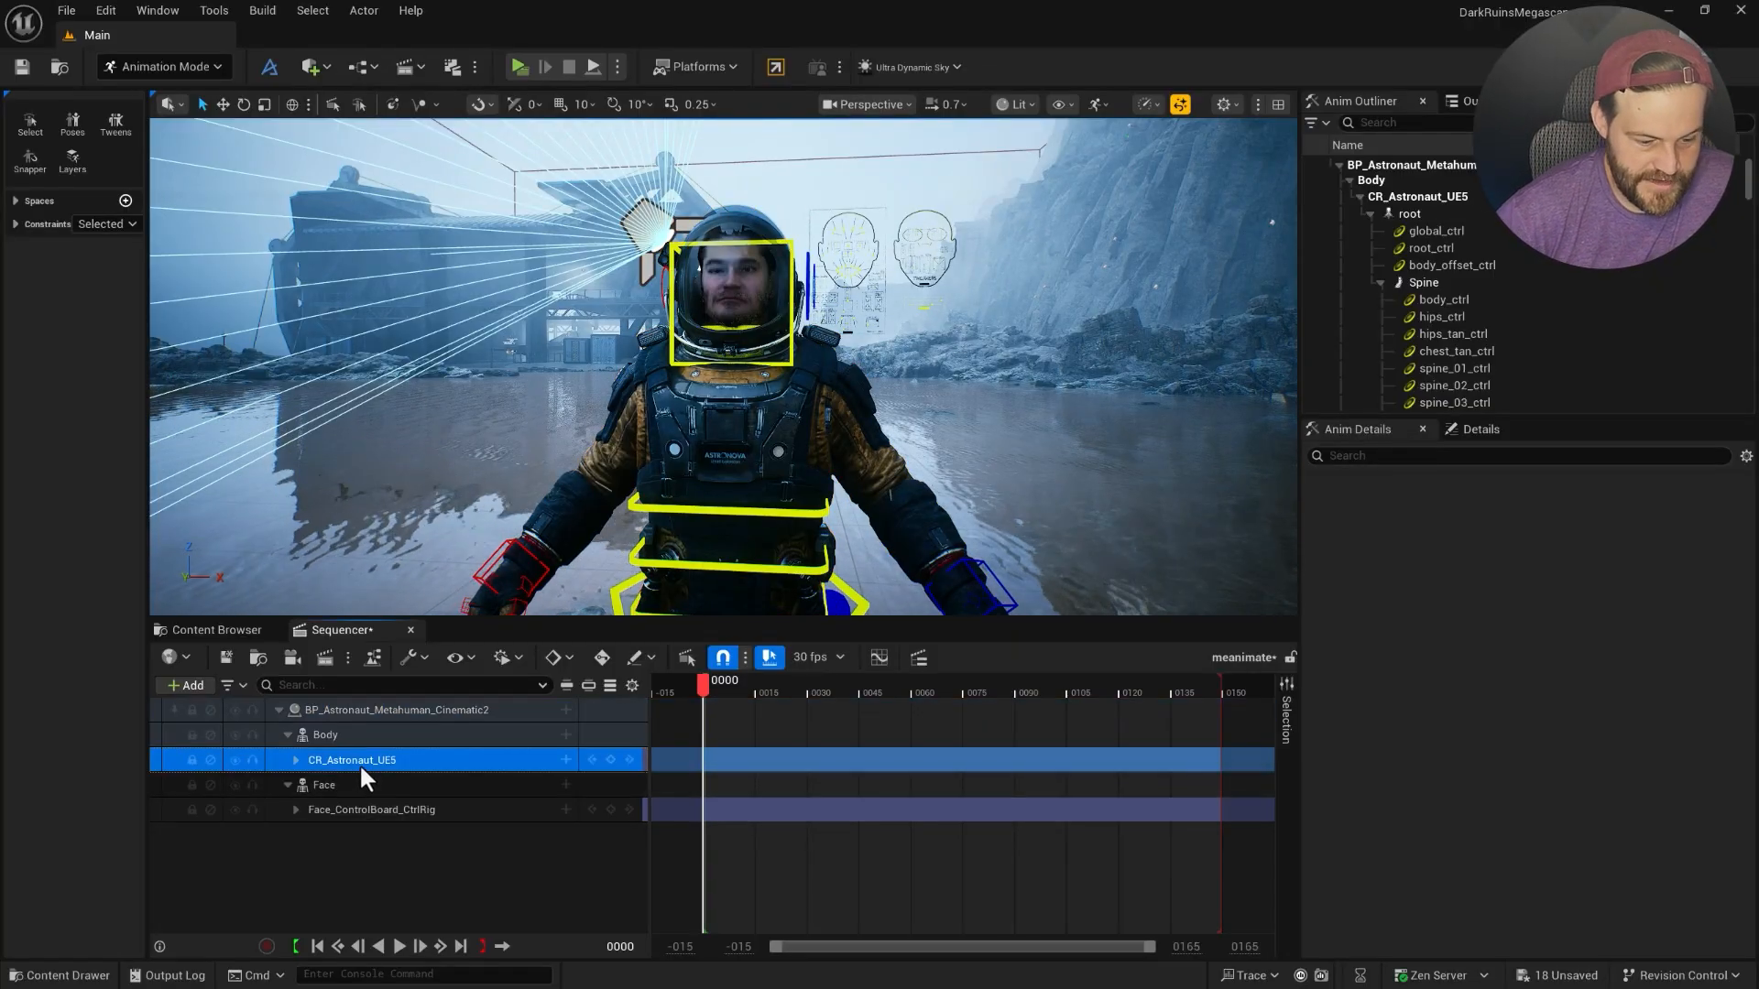
{"action": "key", "text": "Delete"}
{"action": "left_click", "coordinate": [587, 740]}
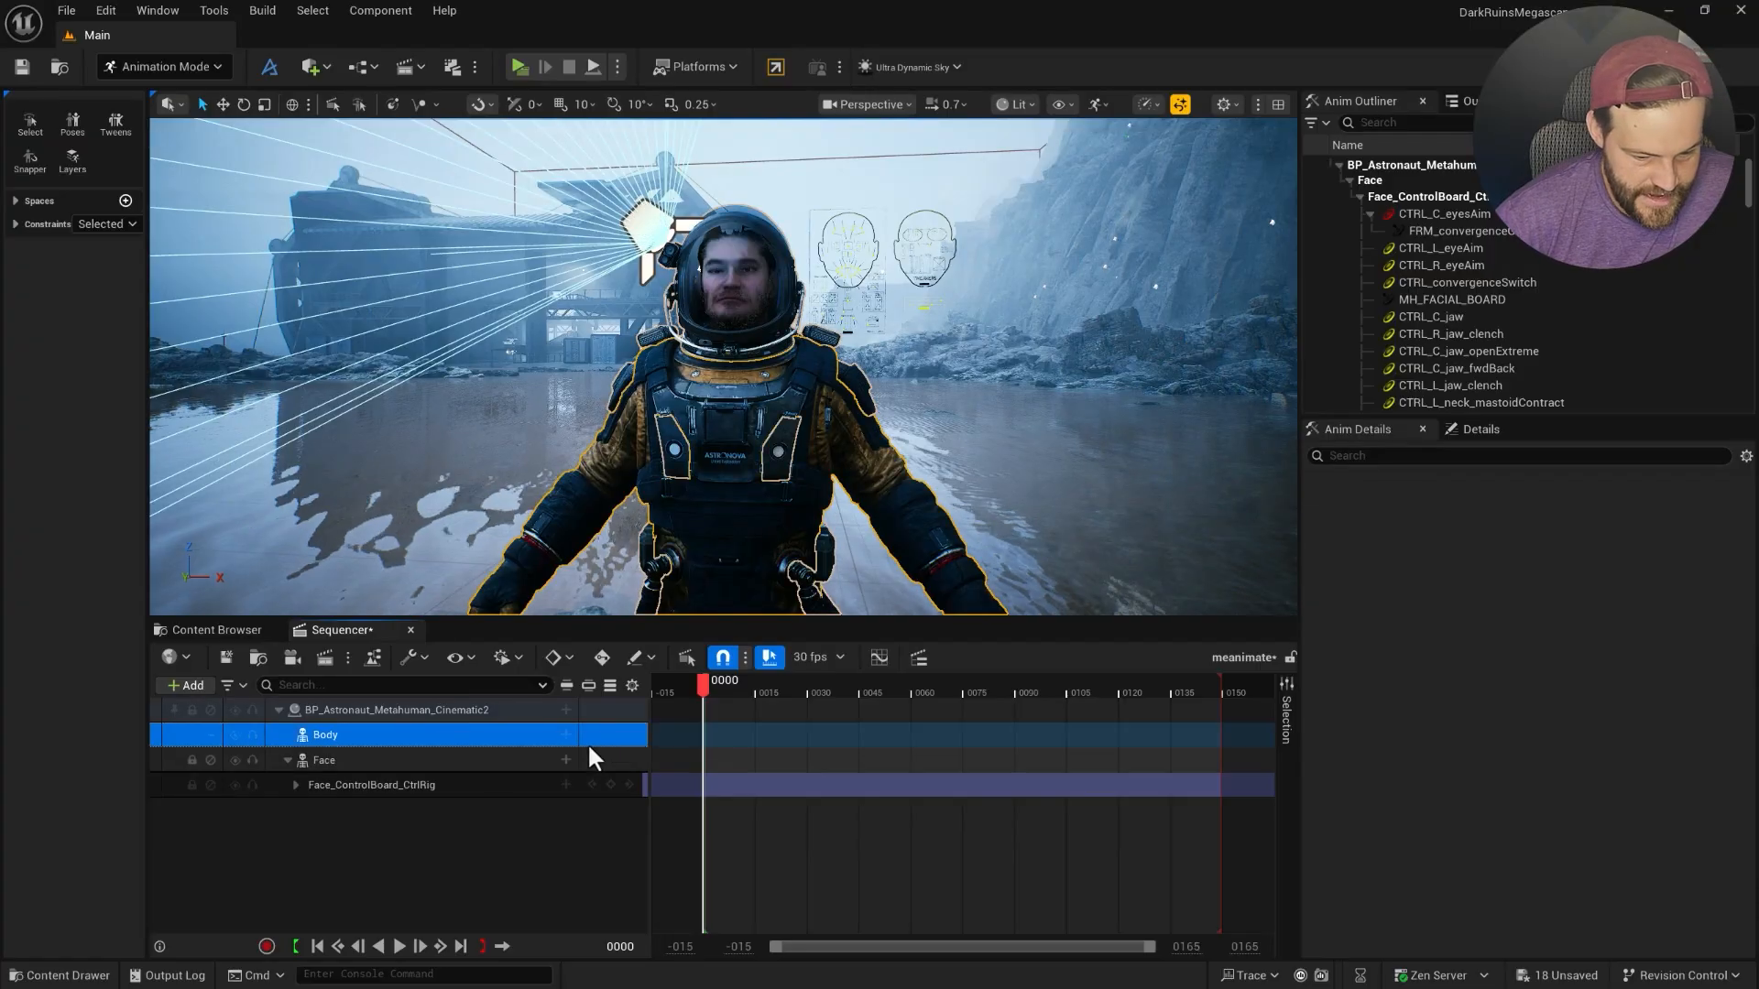
{"action": "left_click", "coordinate": [567, 736]}
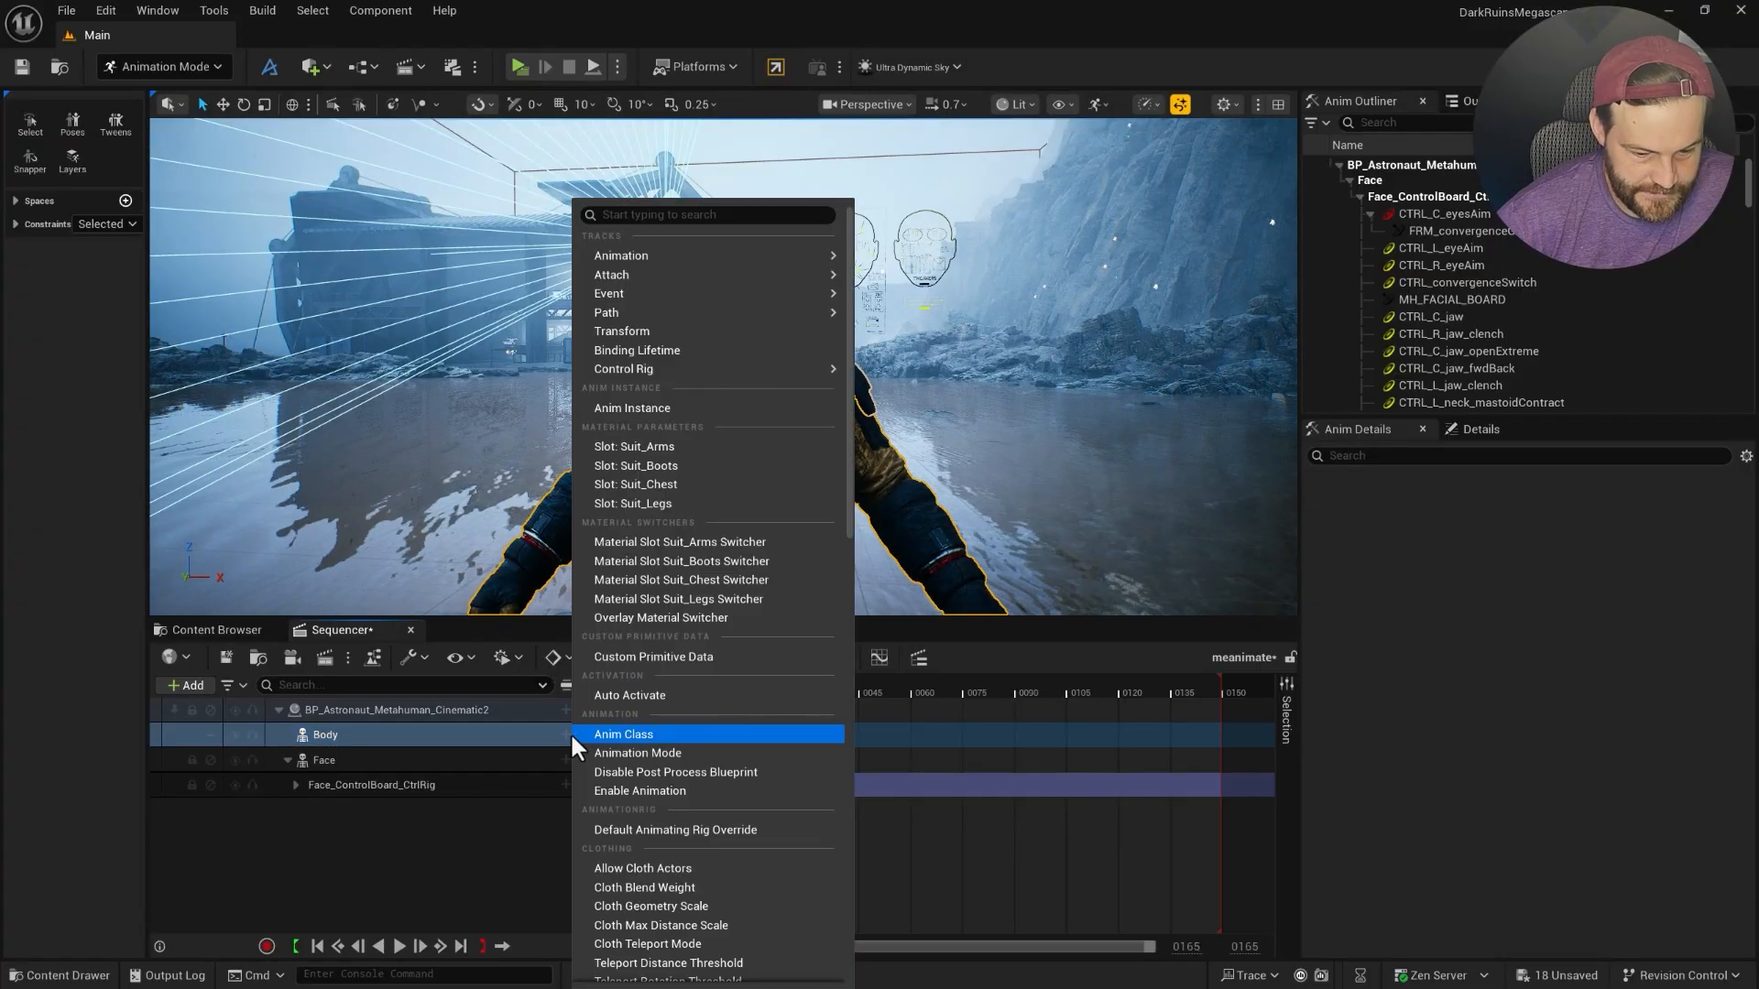
{"action": "mouse_move", "coordinate": [731, 252]}
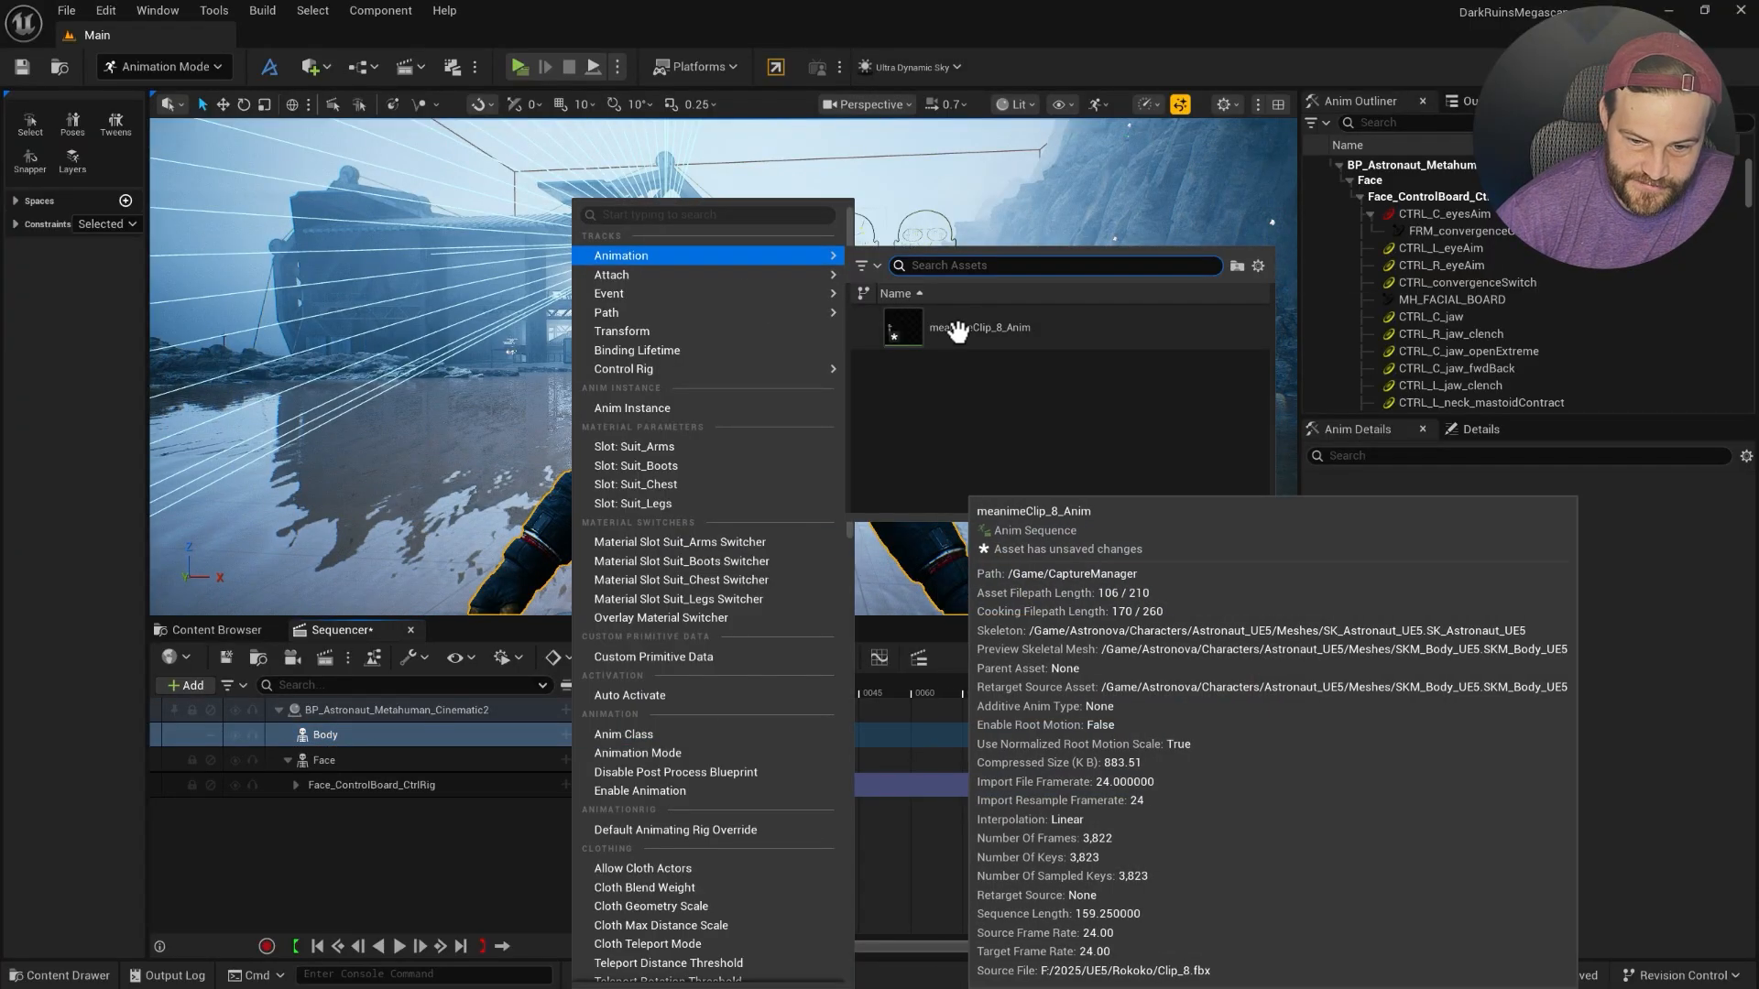
{"action": "left_click", "coordinate": [927, 328]}
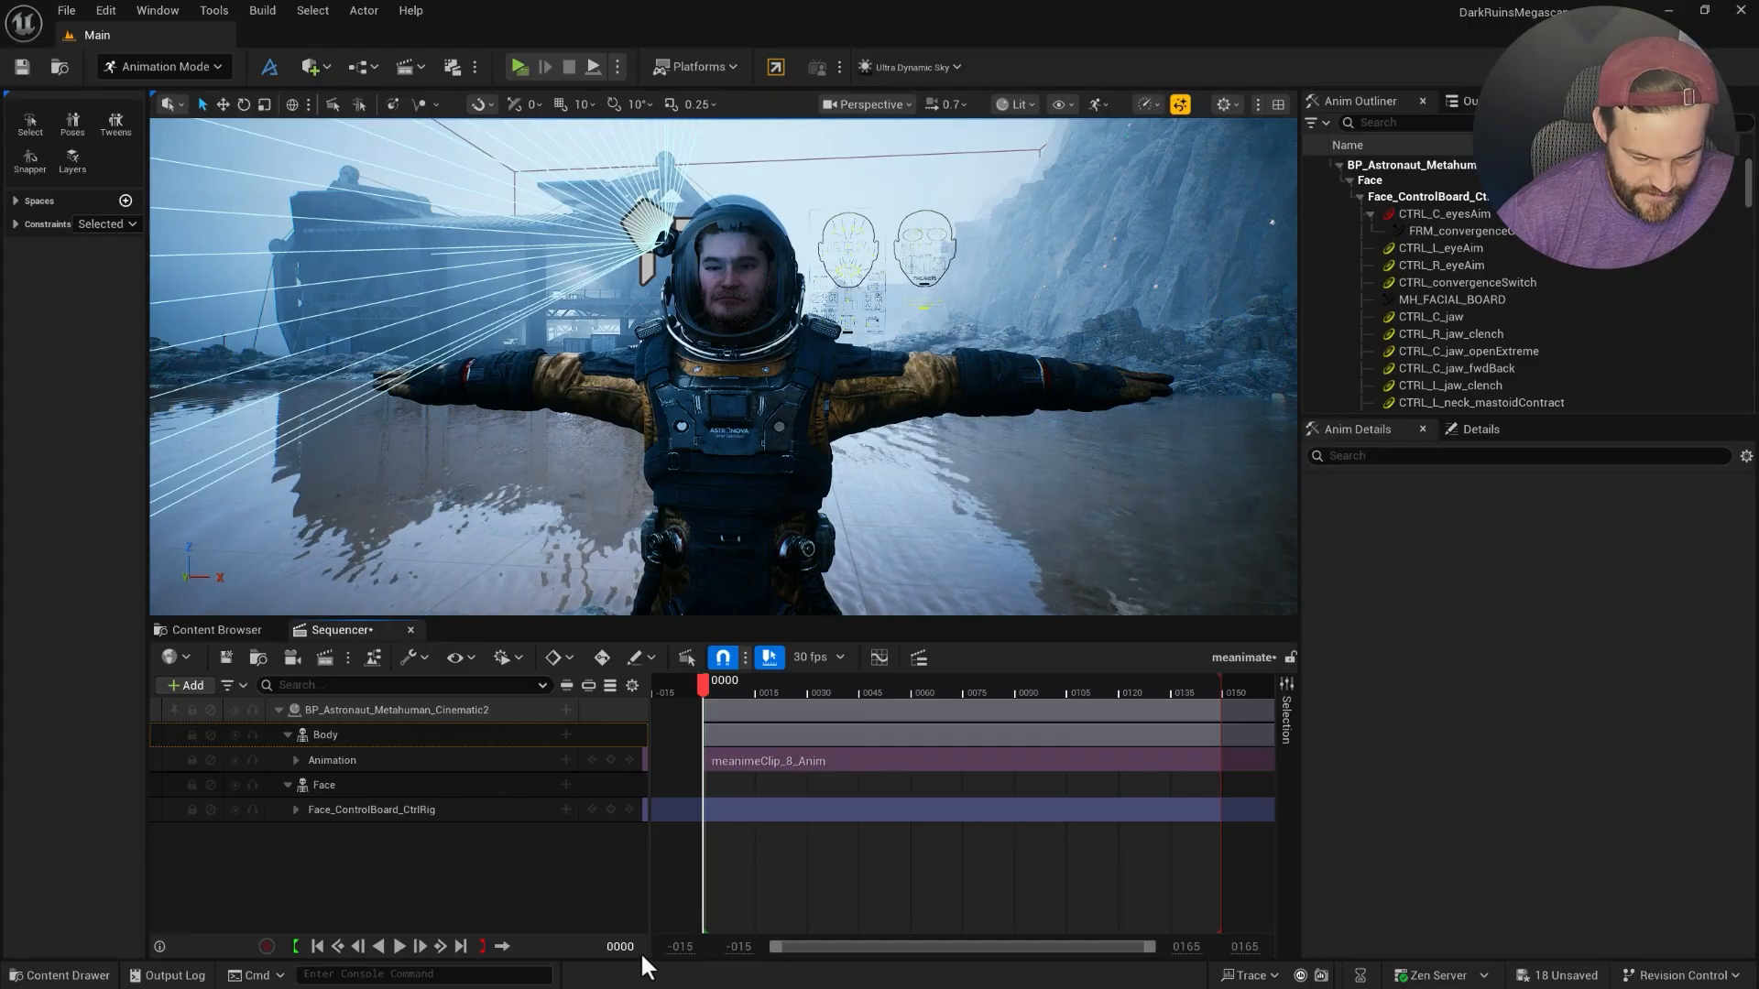
Play the sequence and check the retargeted body motion on the astronaut from several viewing angles.
{"action": "left_click", "coordinate": [399, 946]}
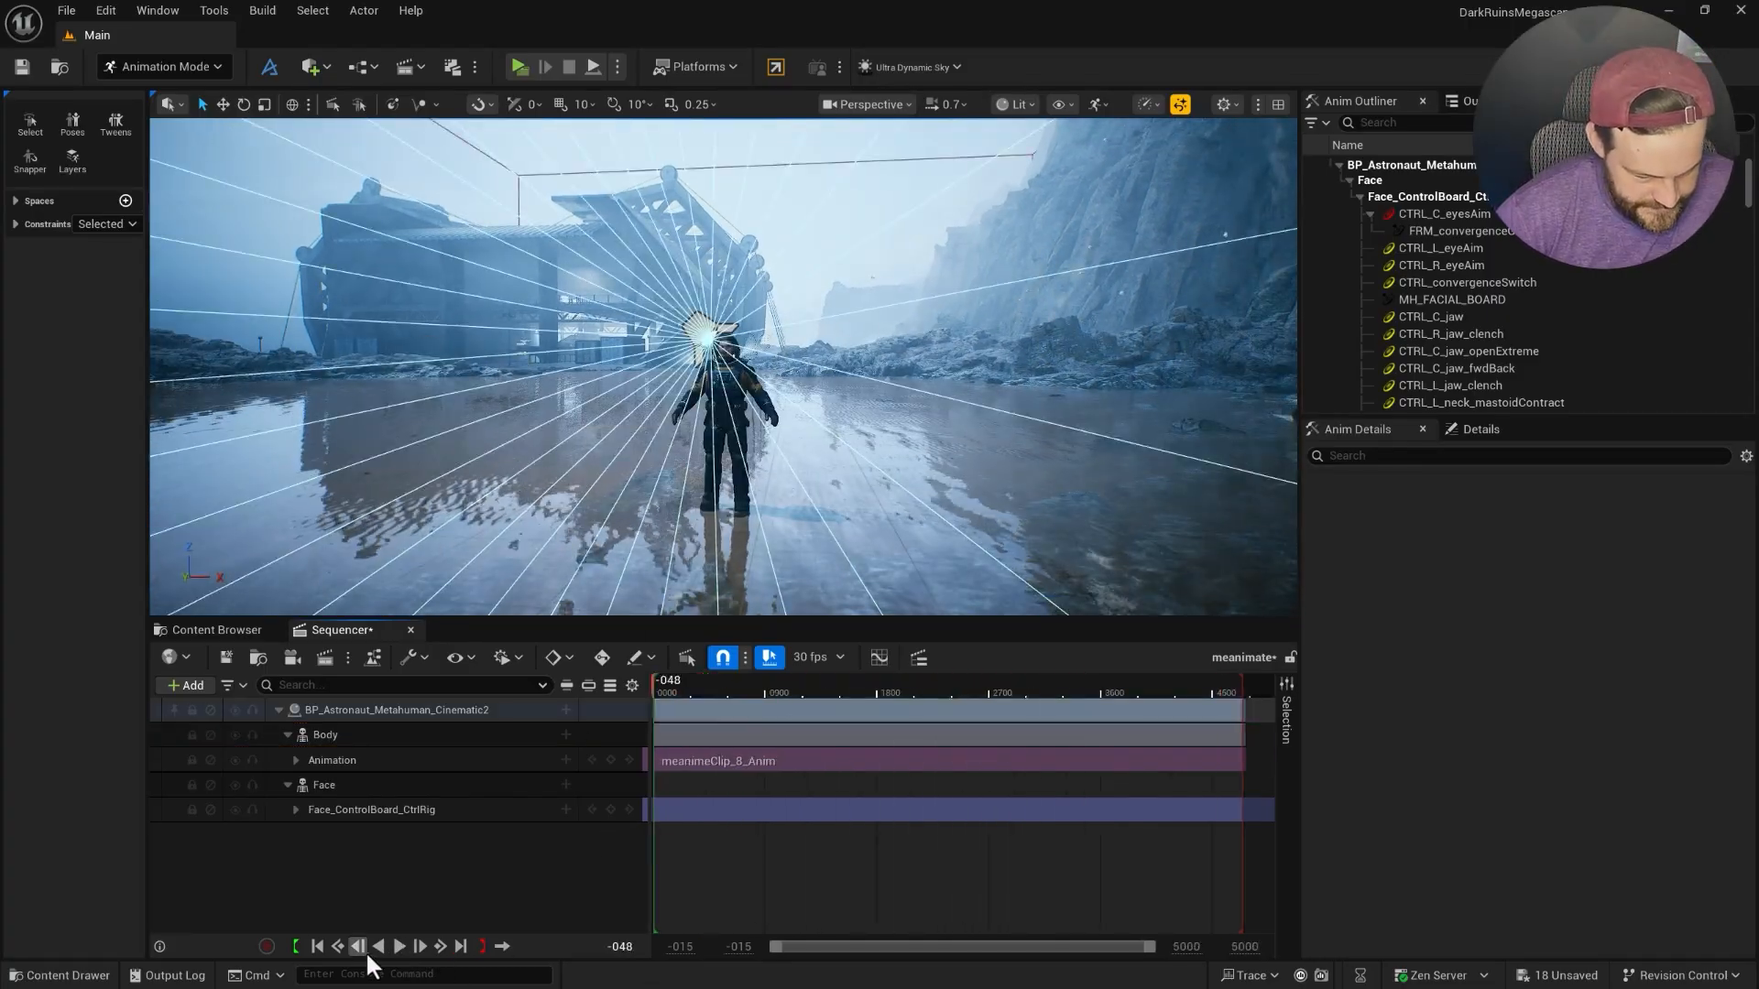
{"action": "left_click", "coordinate": [384, 947]}
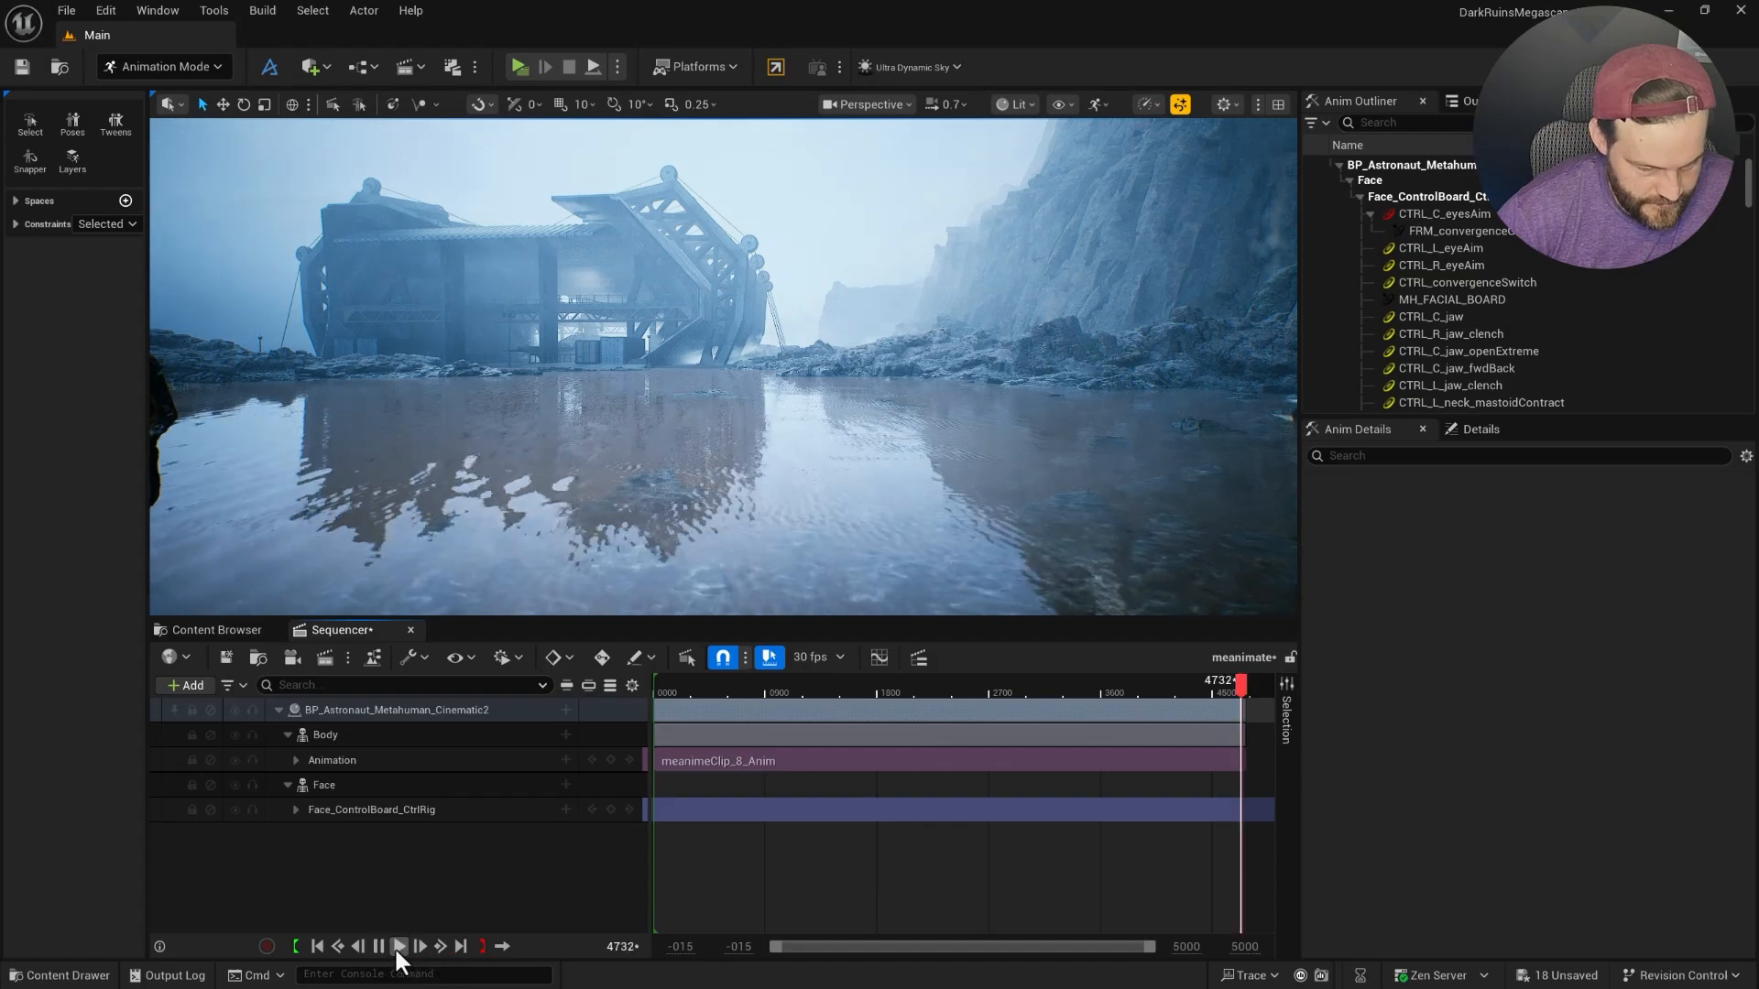
{"action": "left_click", "coordinate": [399, 947]}
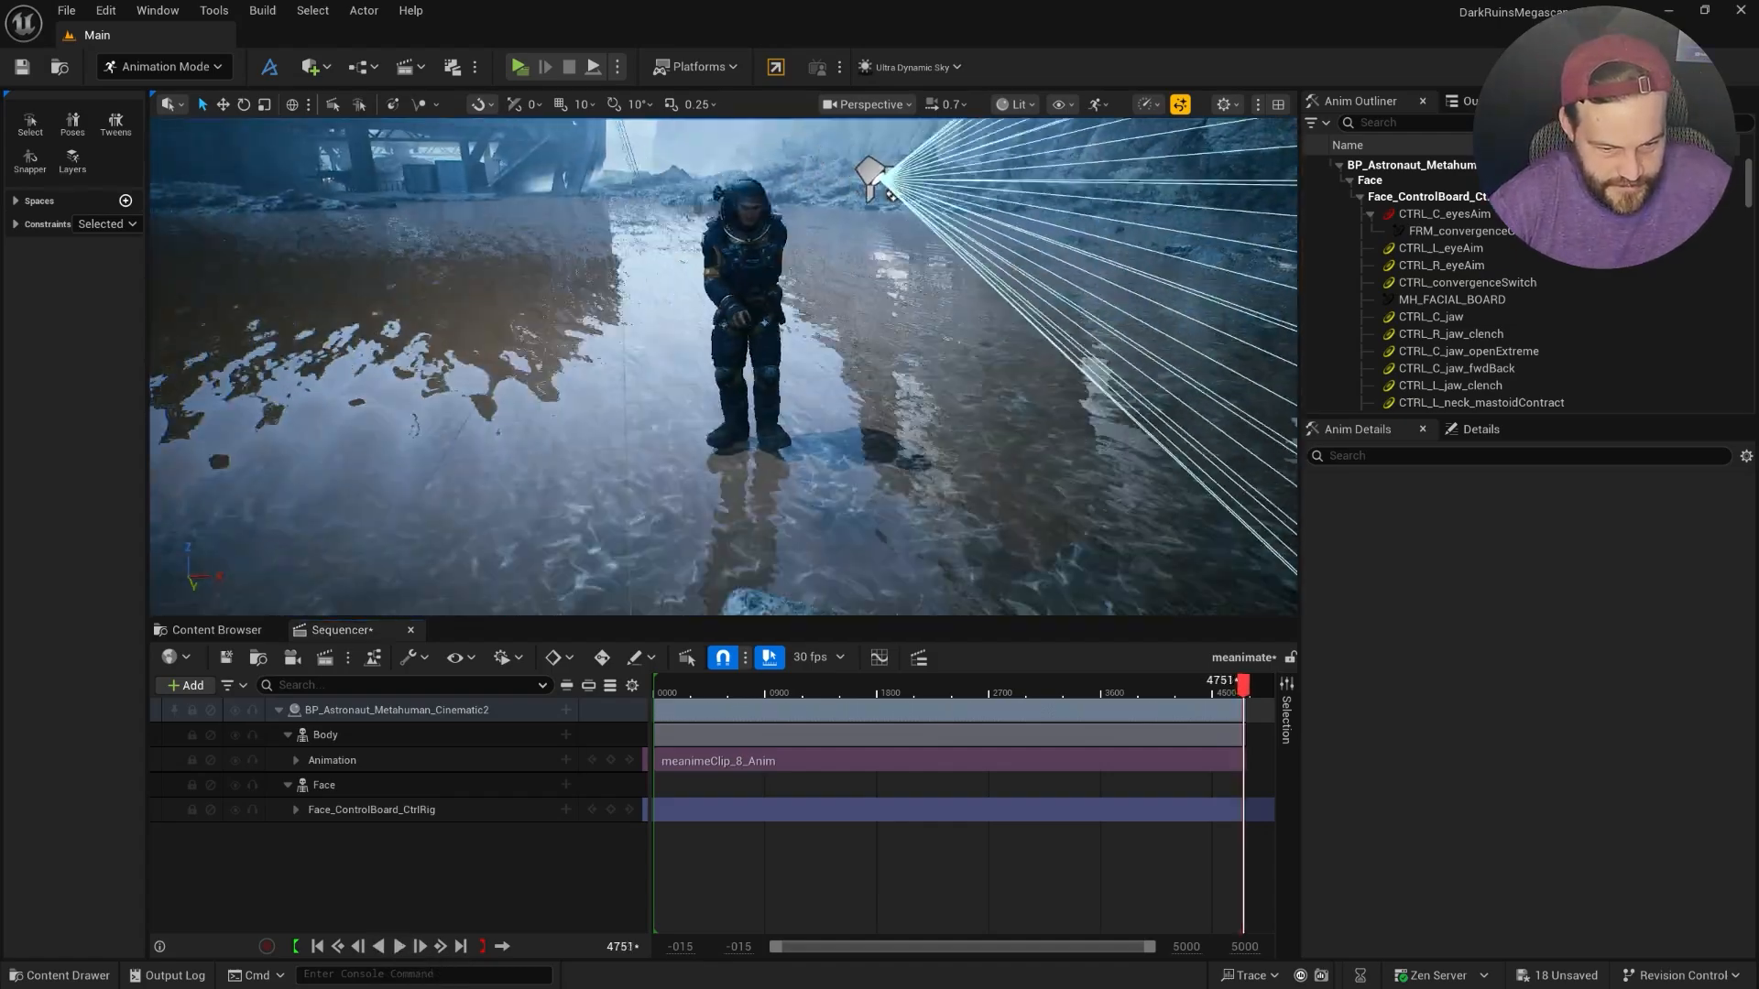
{"action": "right_click_drag", "start_coordinate": [724, 366], "coordinate": [682, 312]}
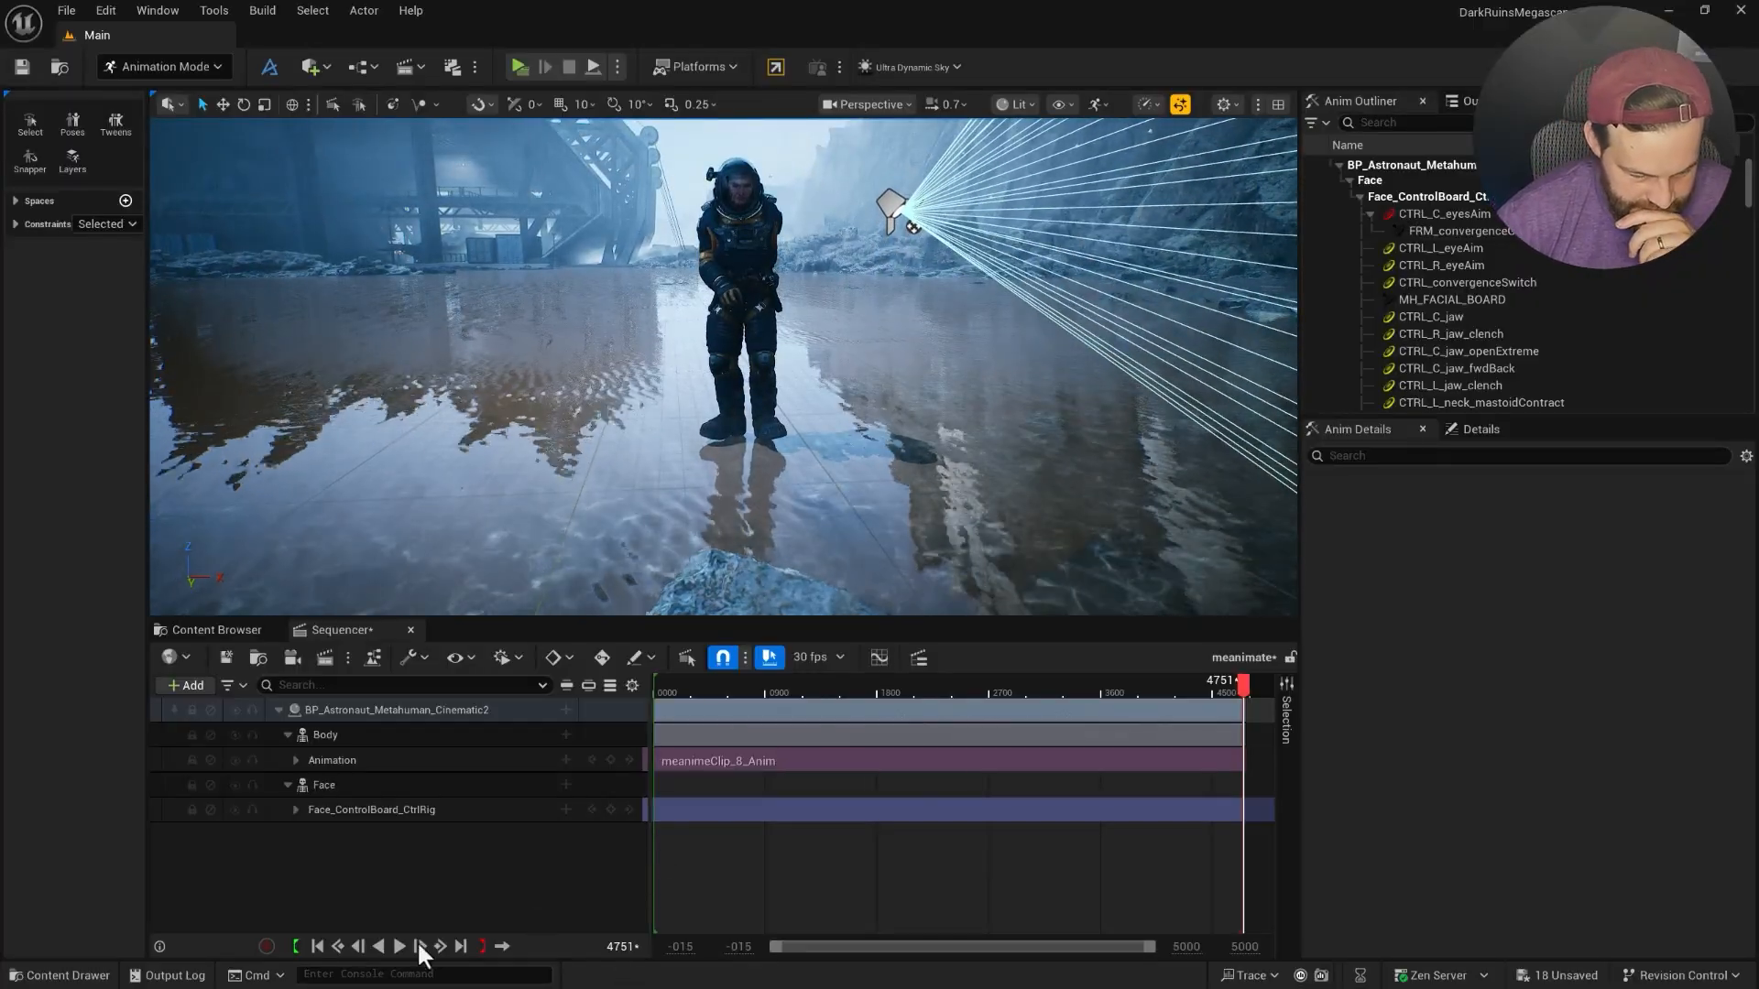
{"action": "left_click", "coordinate": [395, 947]}
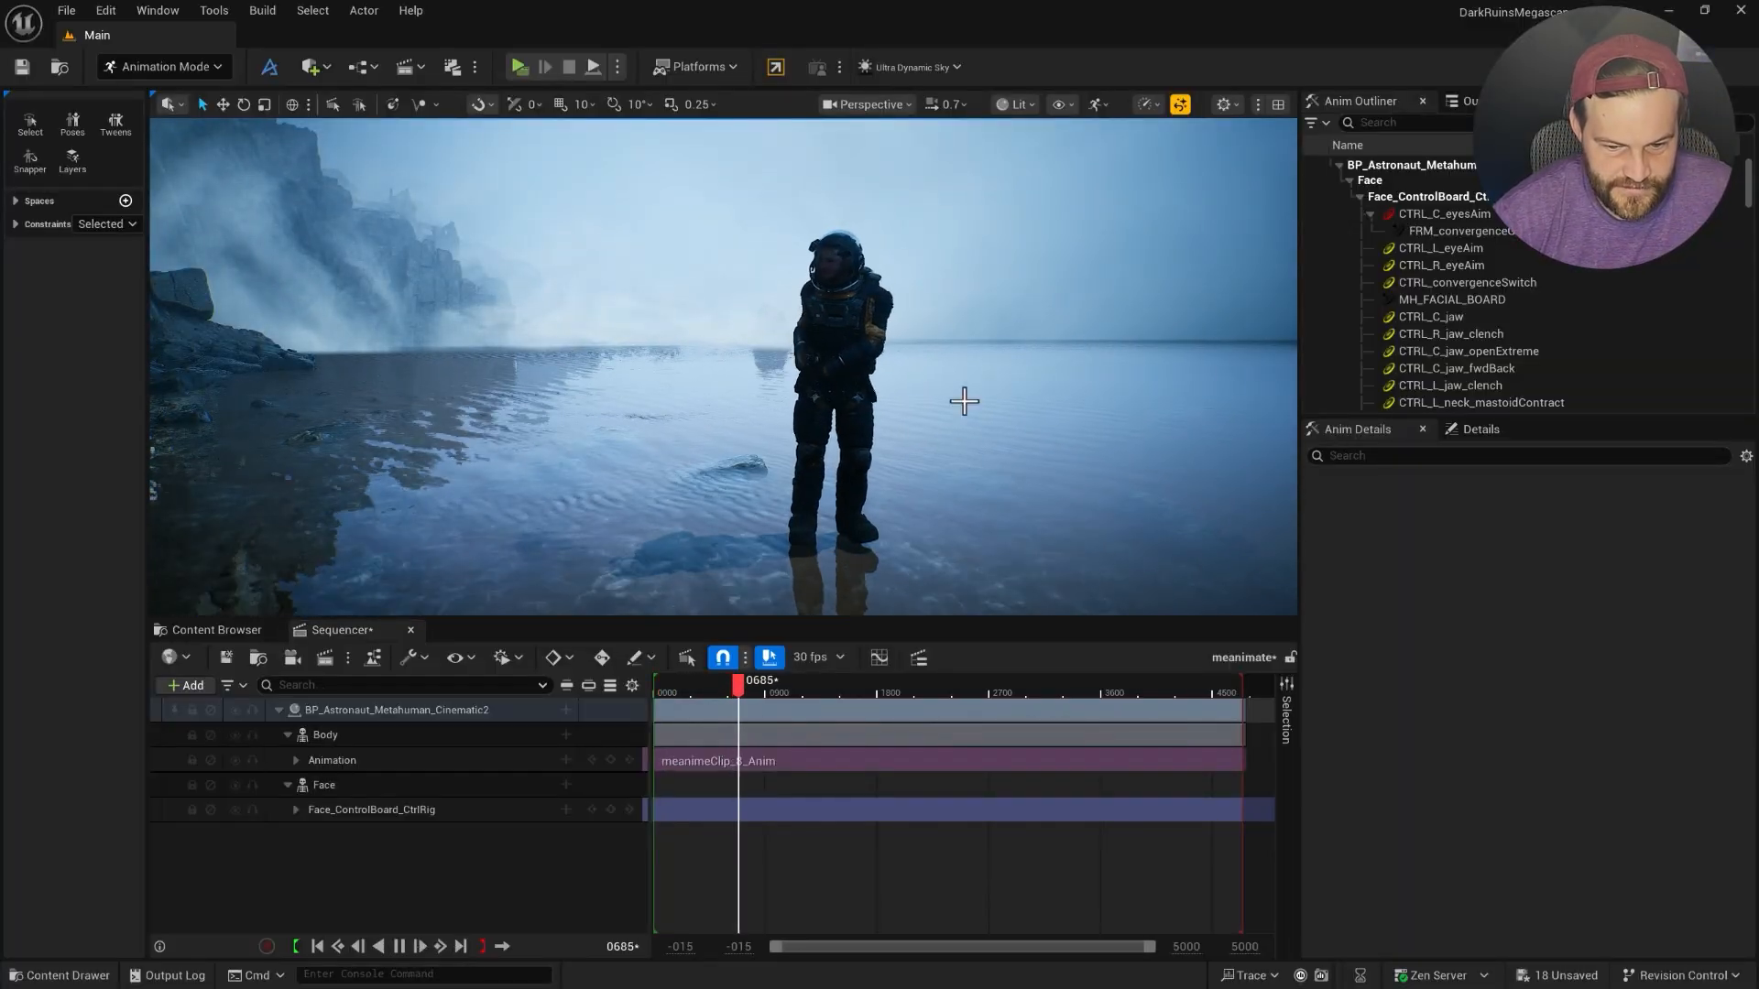
{"action": "left_click", "coordinate": [398, 947]}
Add MetaHuman_ControlRig to the astronaut's Body as a layered control rig on top of the animation.
{"action": "left_click", "coordinate": [328, 737]}
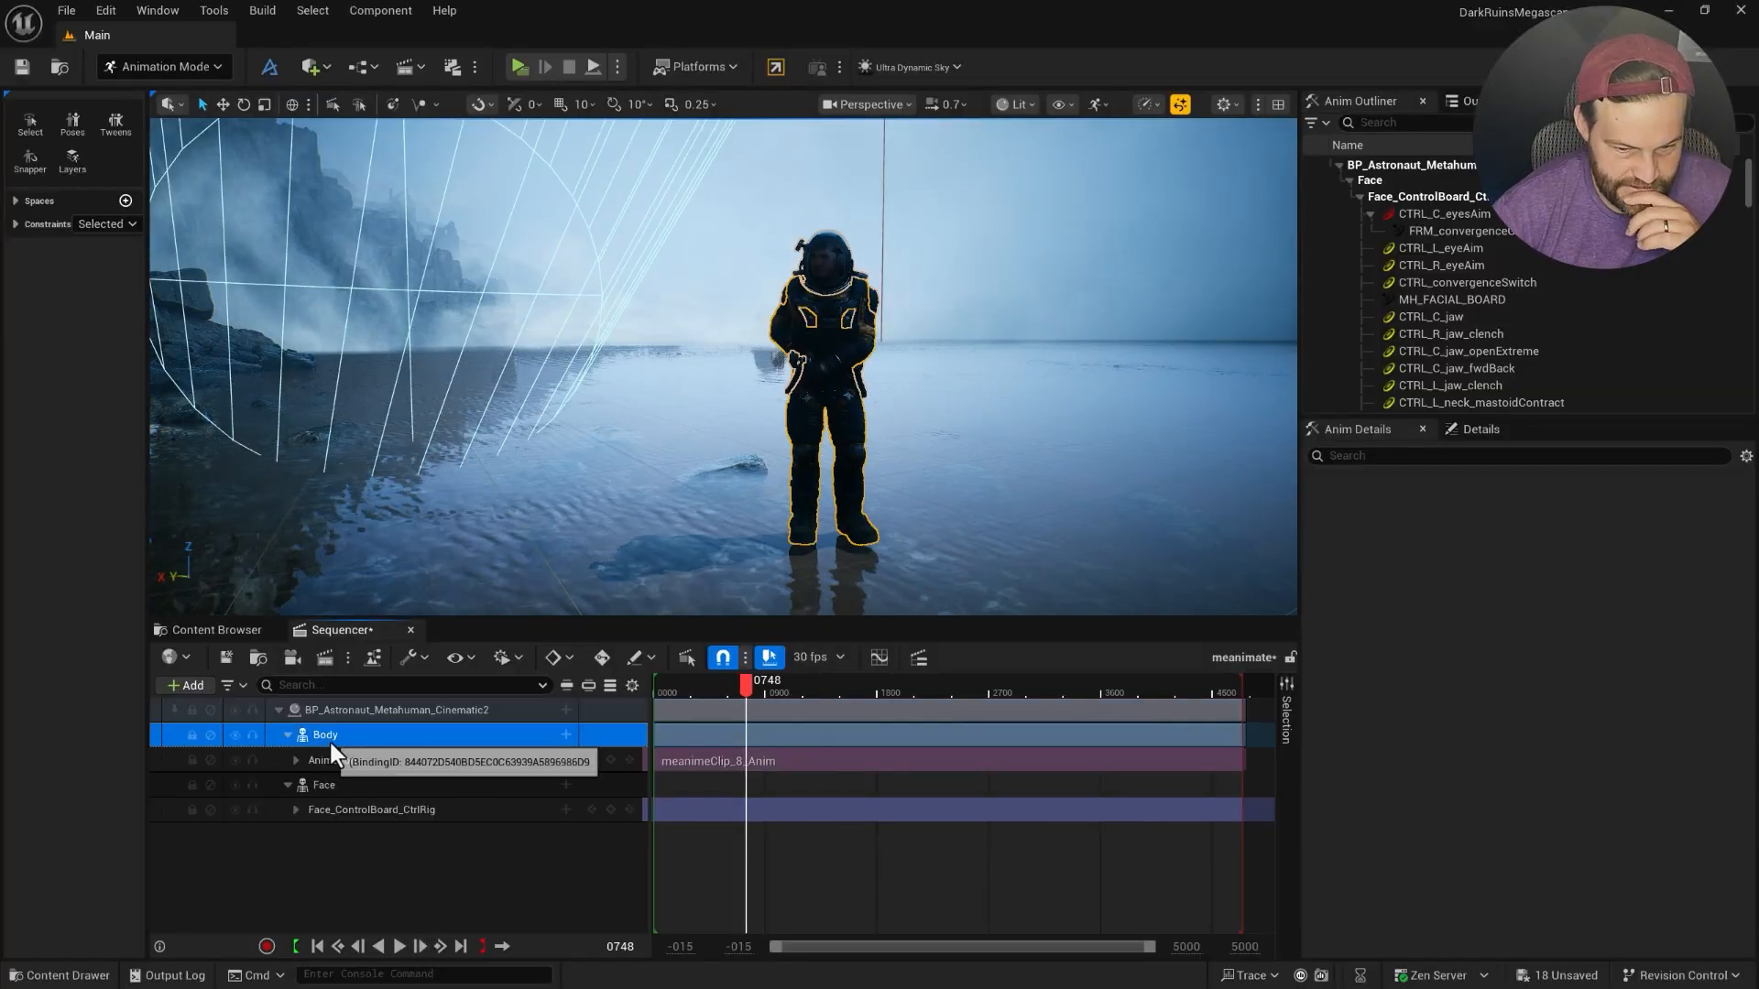
{"action": "left_click", "coordinate": [566, 734]}
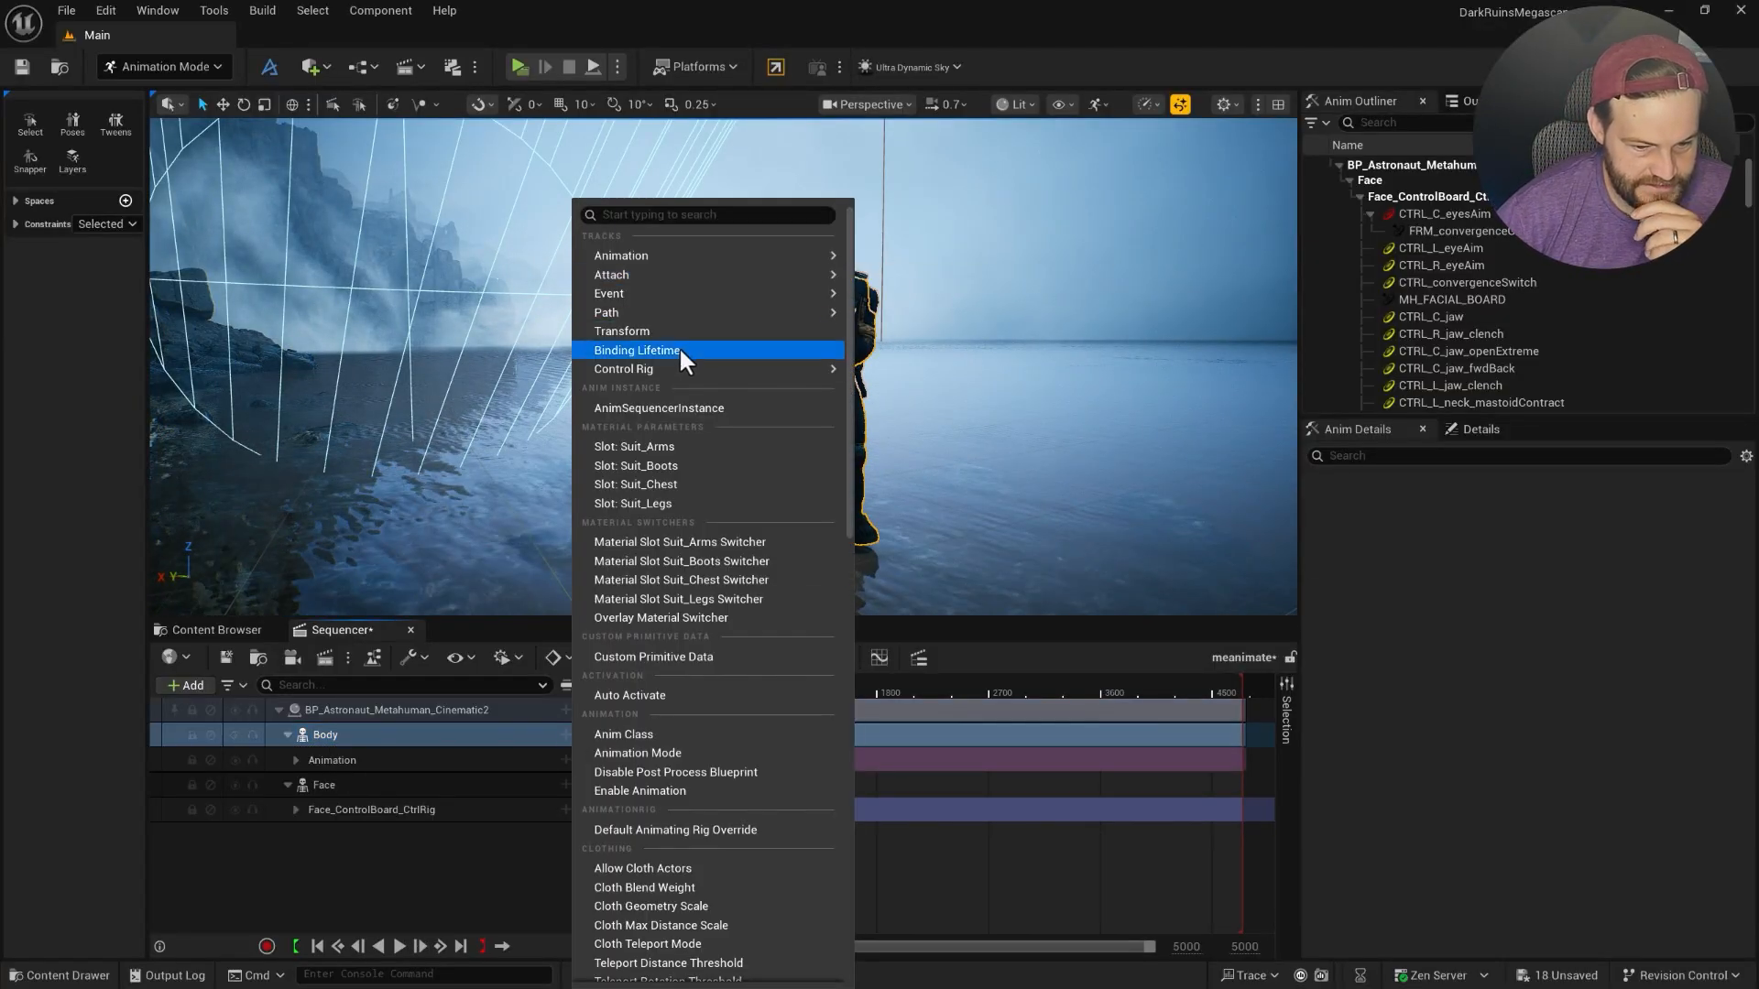
{"action": "mouse_move", "coordinate": [665, 367]}
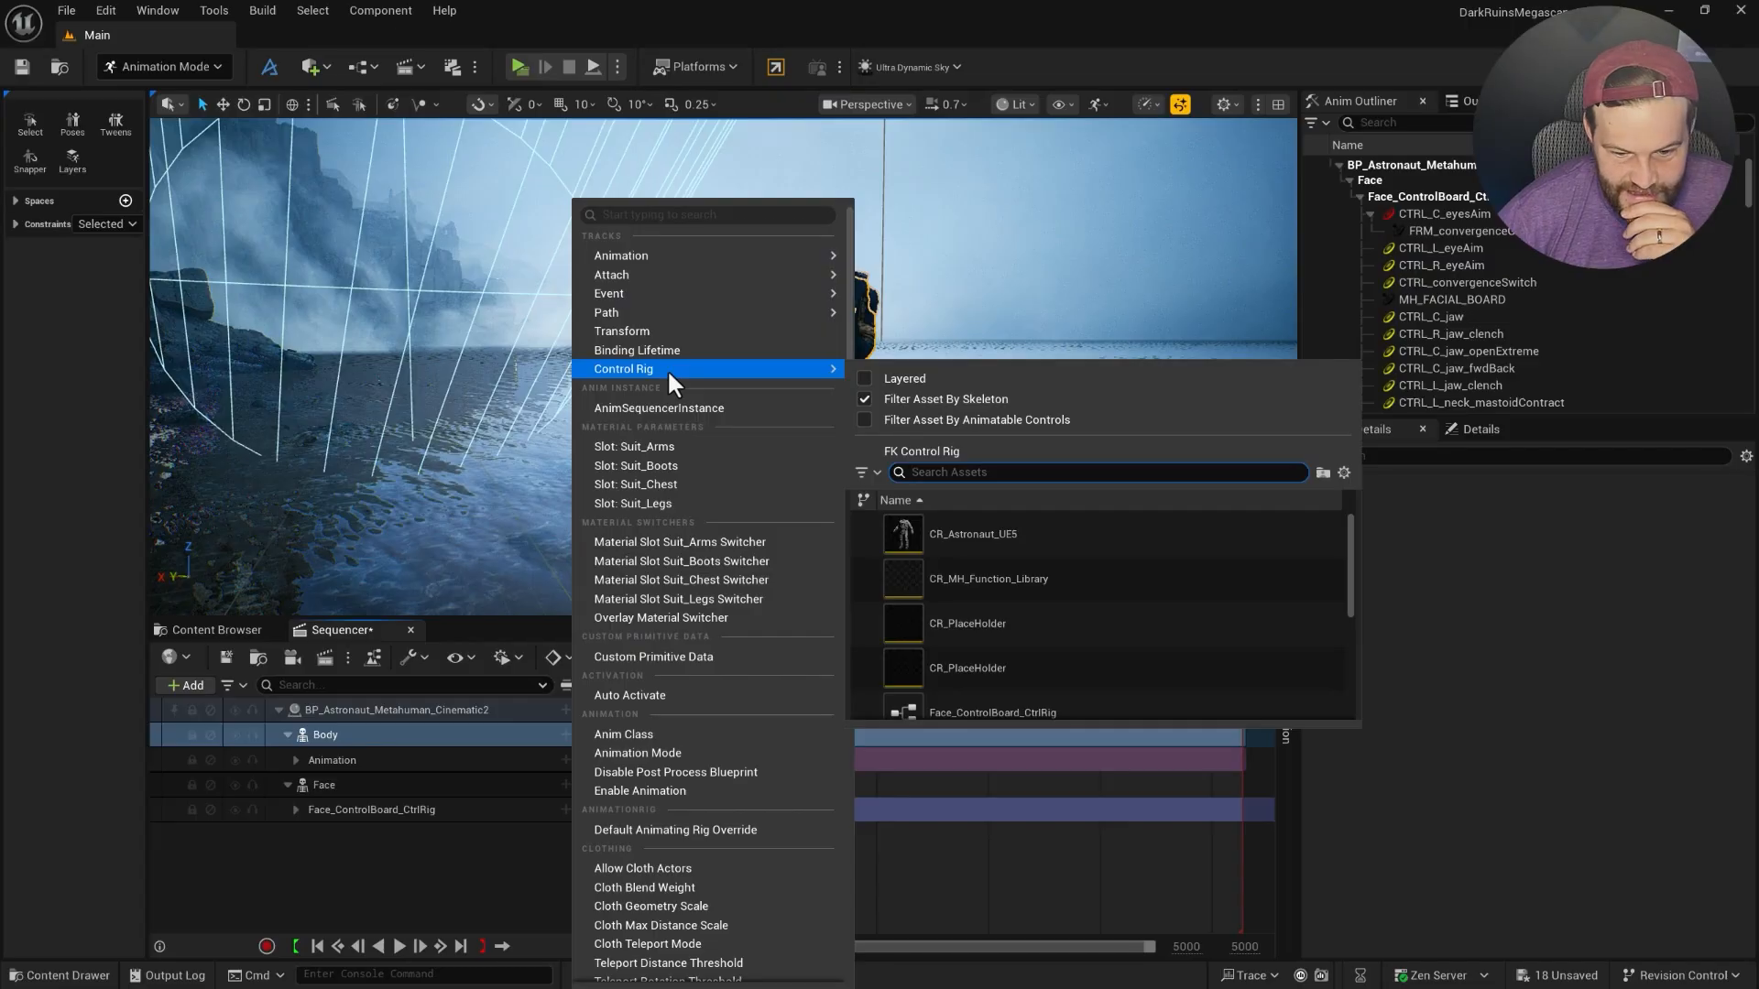
{"action": "left_click", "coordinate": [891, 378]}
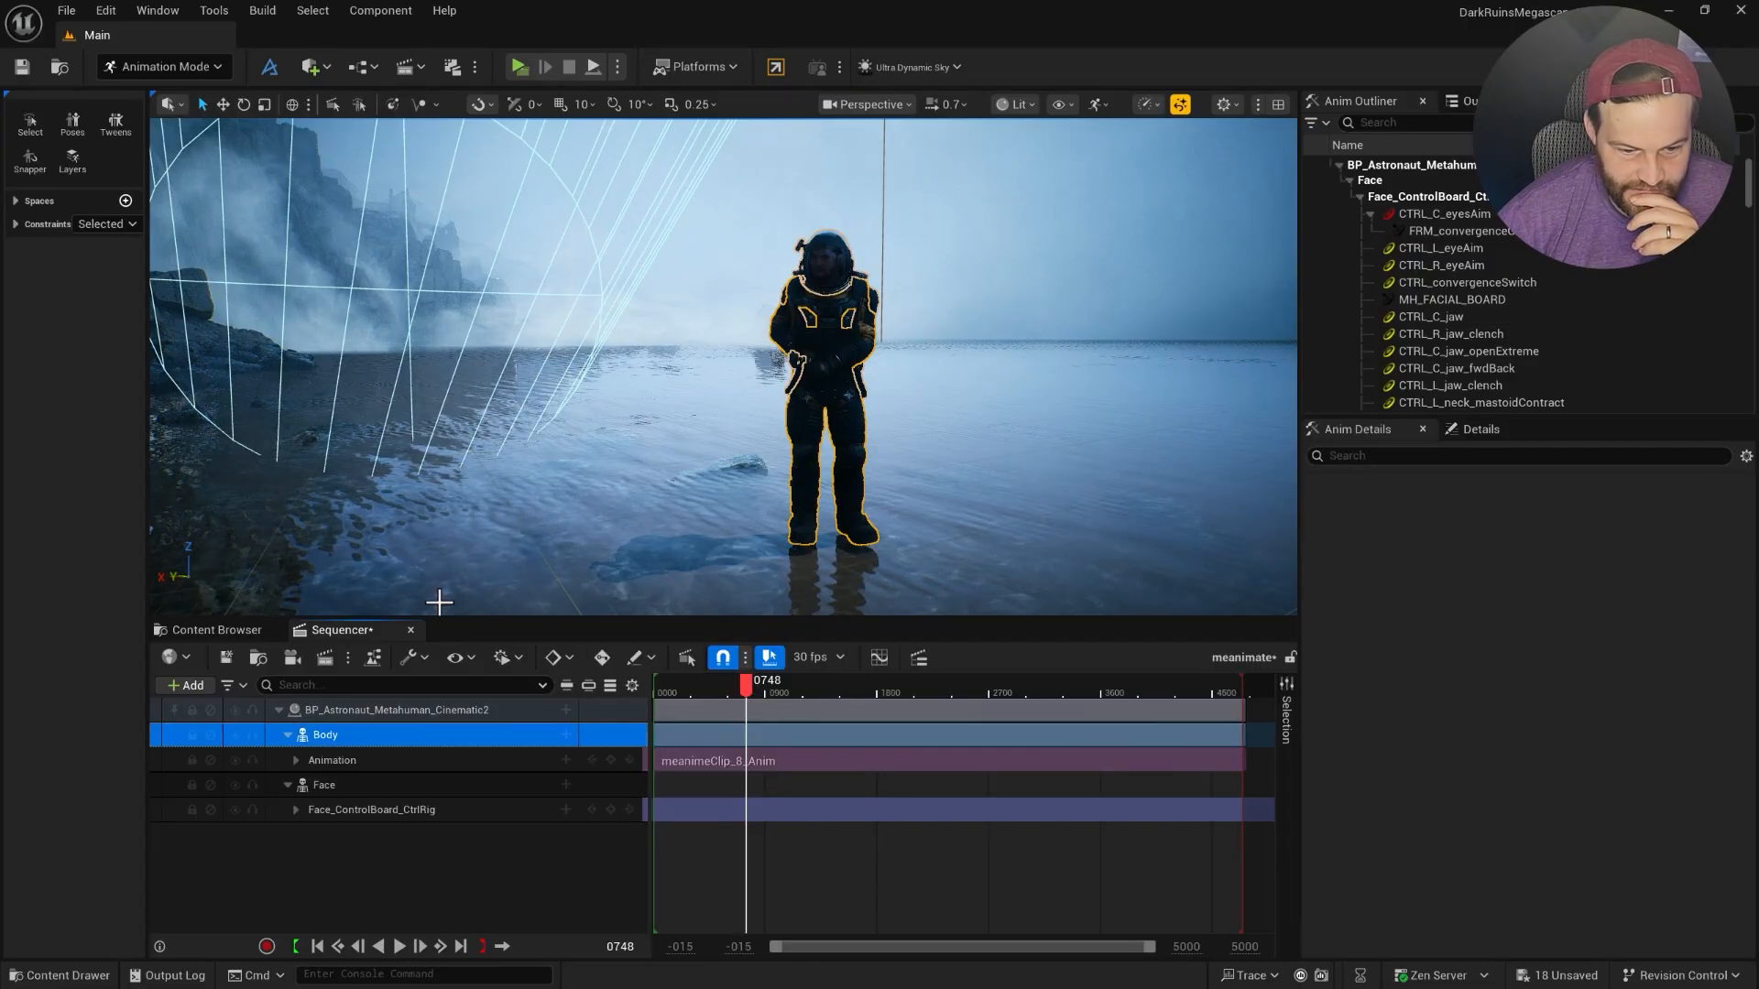
{"action": "left_click", "coordinate": [358, 760]}
{"action": "left_click", "coordinate": [566, 735]}
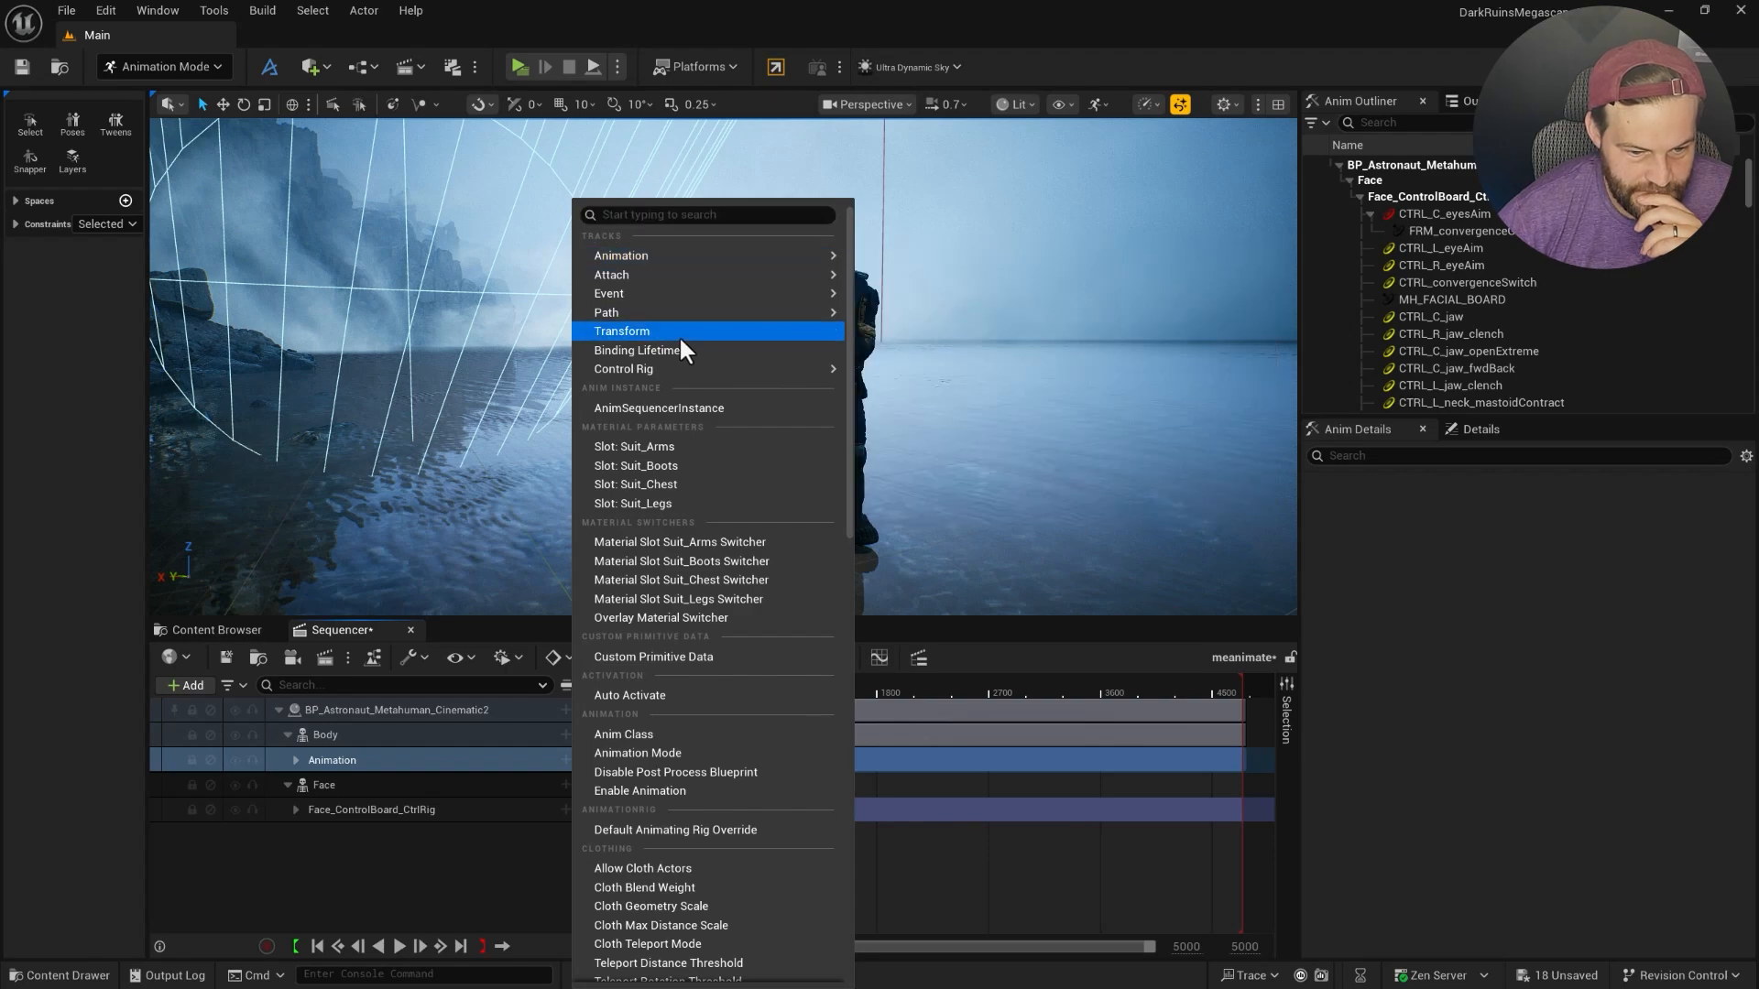
{"action": "mouse_move", "coordinate": [683, 365]}
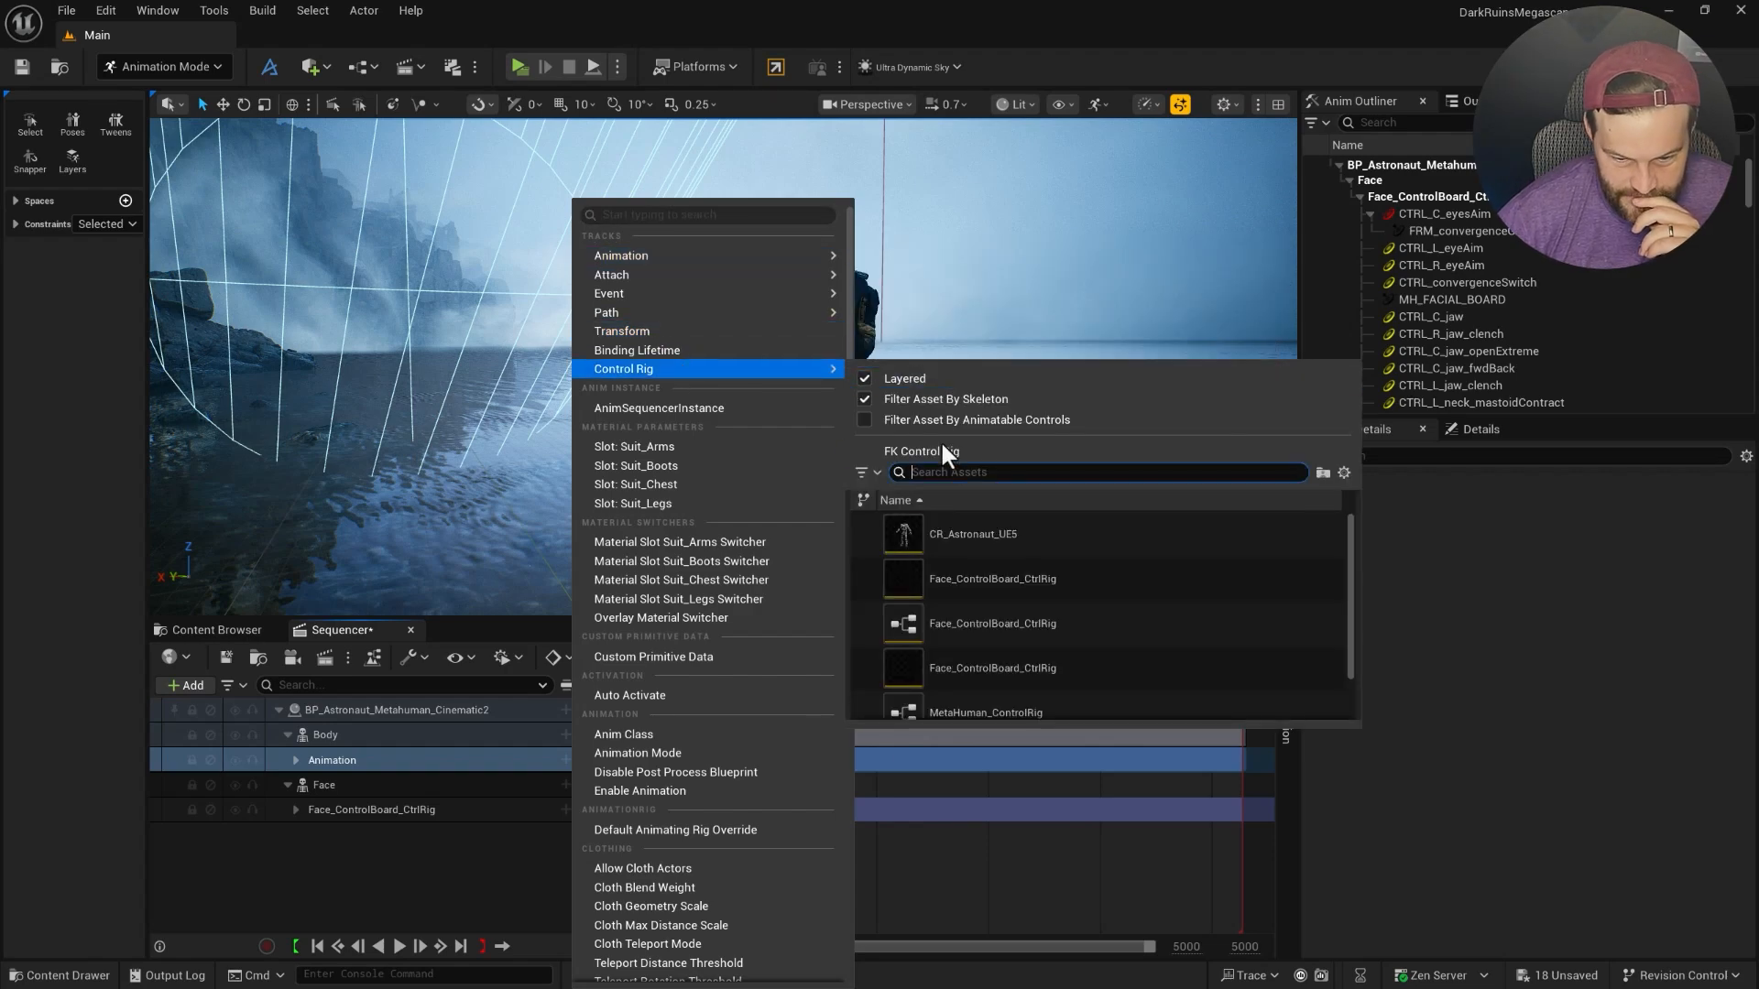
{"action": "scroll", "coordinate": [1041, 608], "scroll_direction": "down", "scroll_amount": 1}
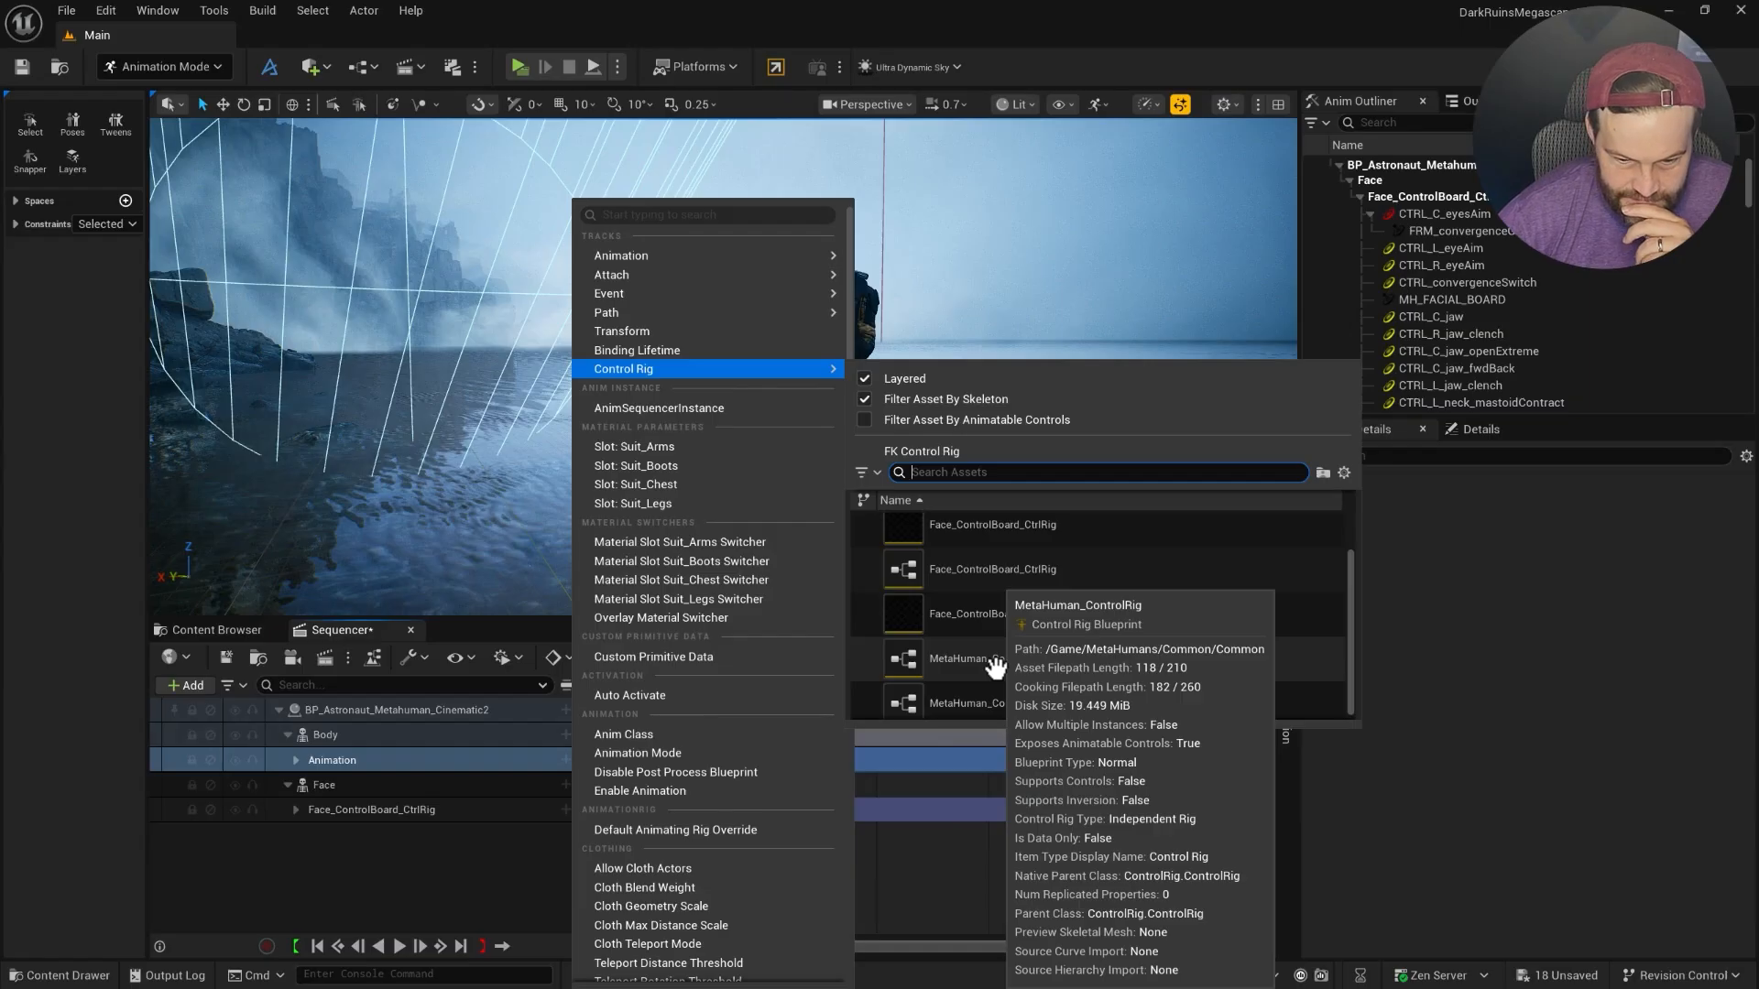
{"action": "left_click", "coordinate": [1047, 660]}
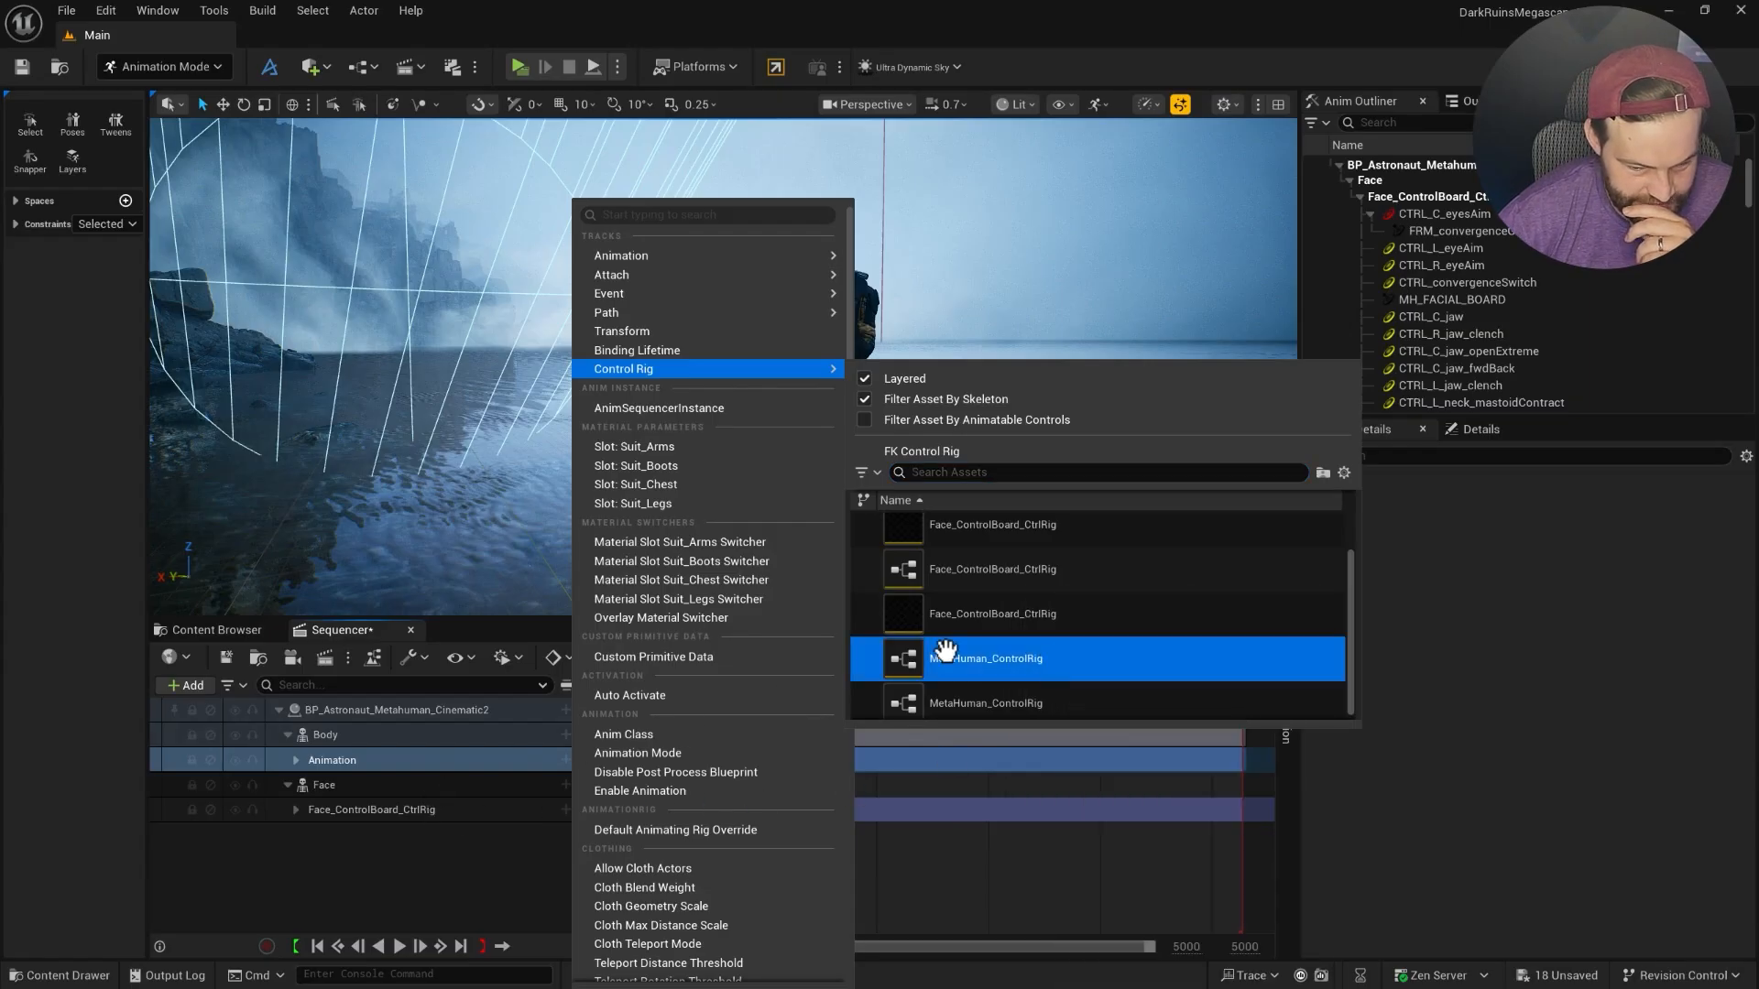
{"action": "left_click", "coordinate": [412, 781]}
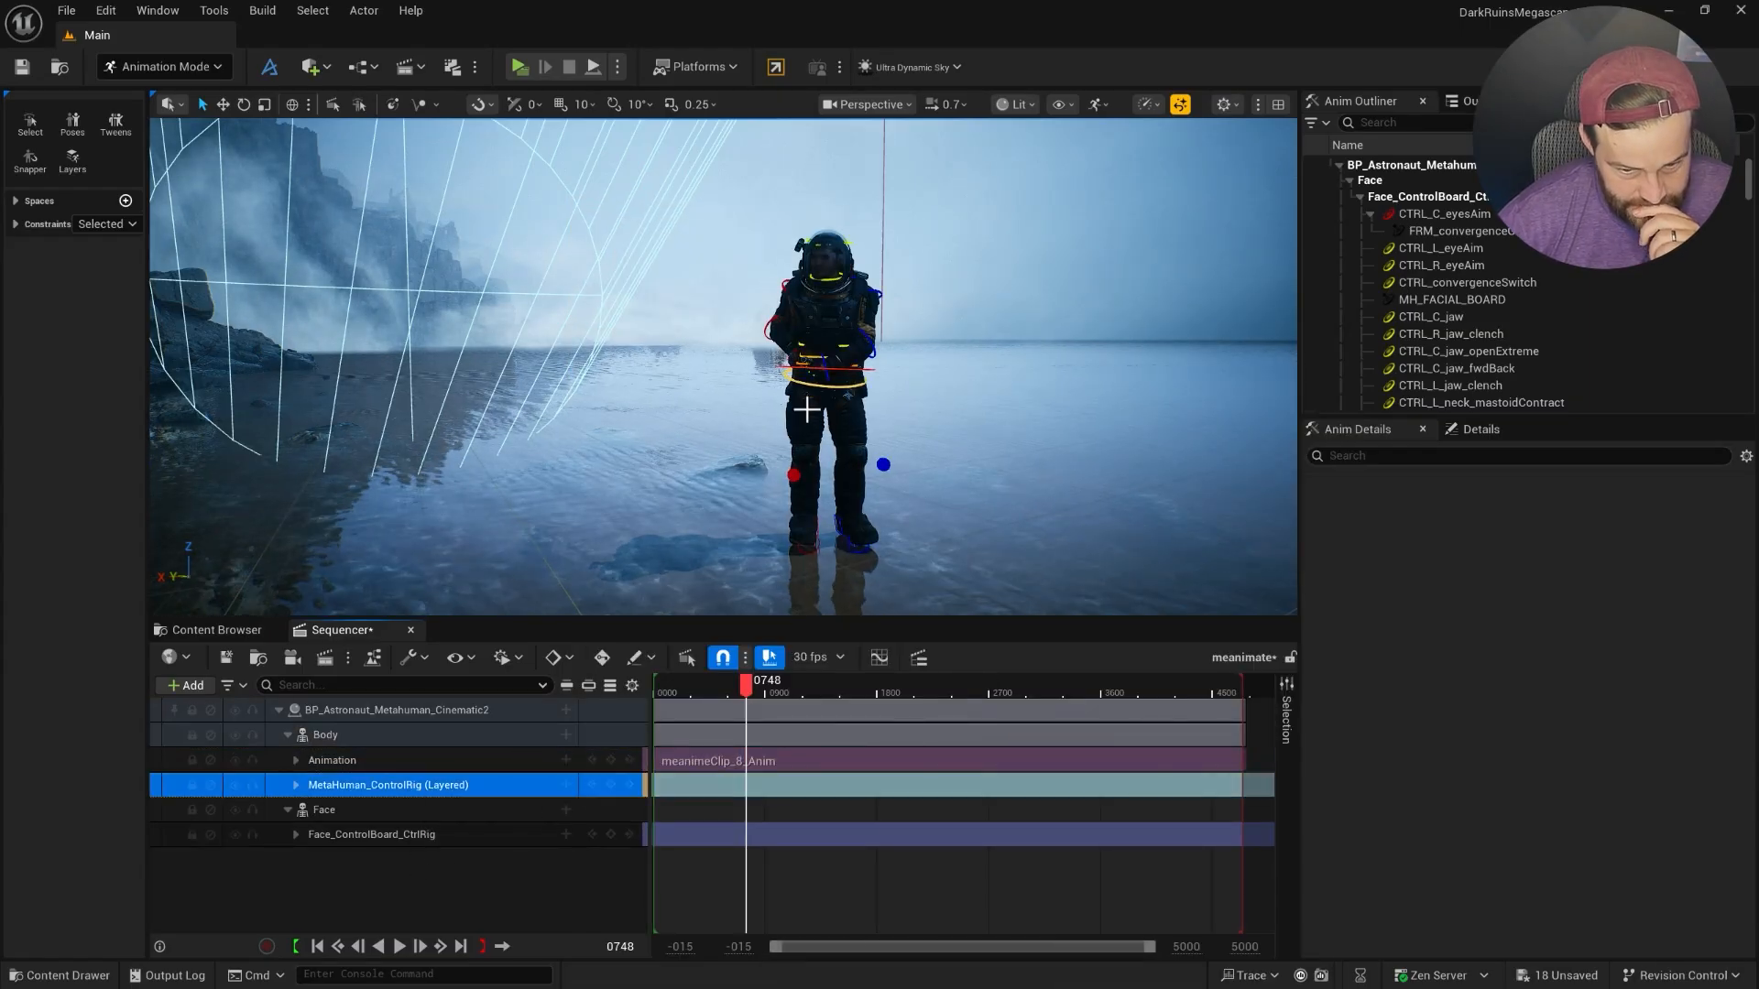
Rotate the upper arm FK controls outward at frame 748: right about -13, 14, 7 and left about -12, 35, 9.
{"action": "left_click", "coordinate": [781, 286]}
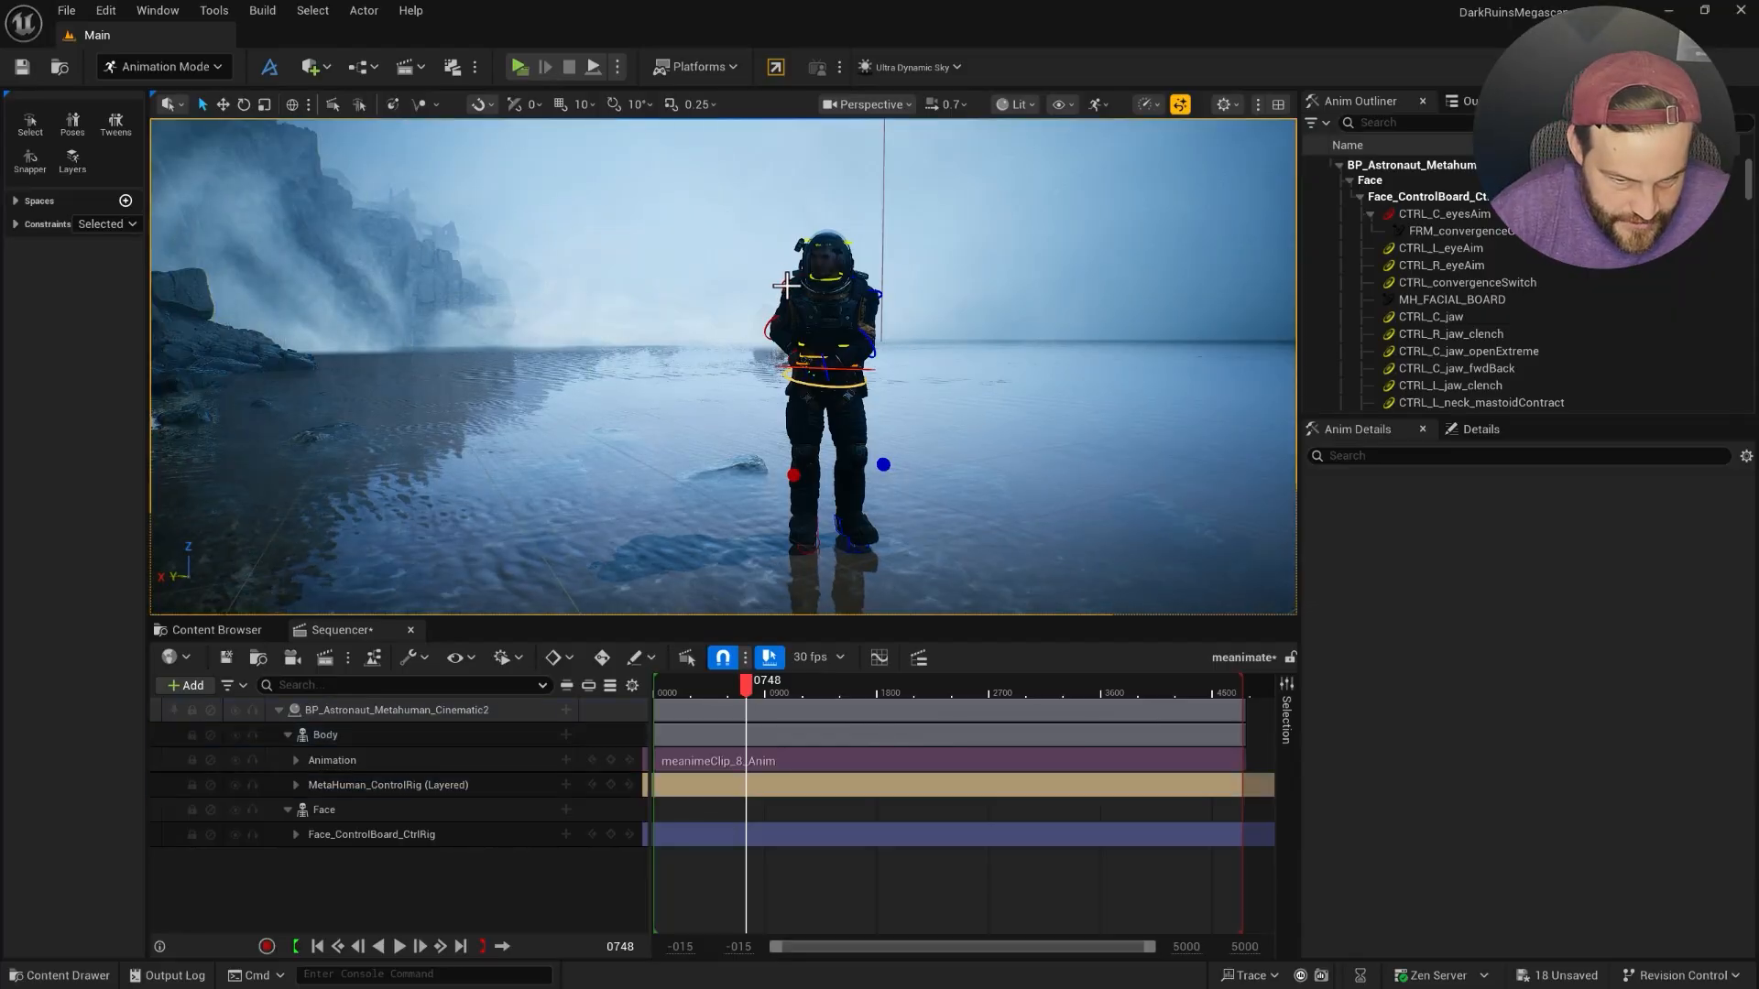
{"action": "key", "text": "e"}
{"action": "left_click_drag", "start_coordinate": [747, 313], "coordinate": [735, 286]}
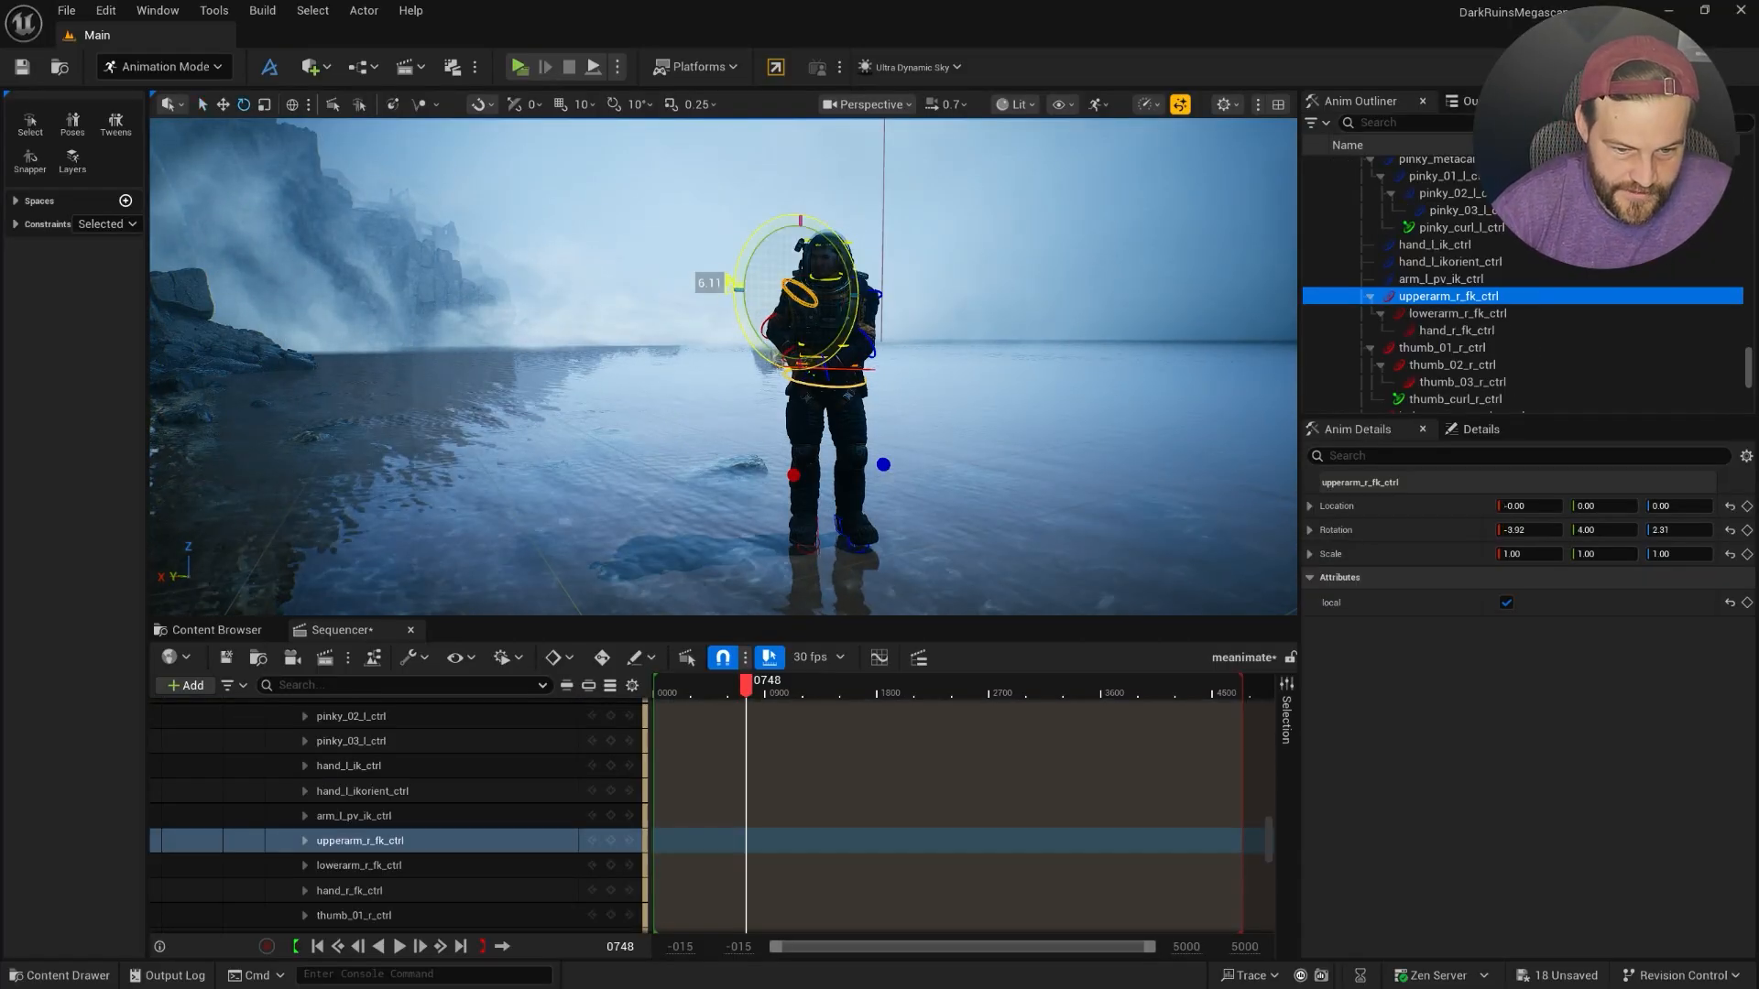
{"action": "left_click", "coordinate": [885, 293]}
{"action": "left_click_drag", "start_coordinate": [885, 293], "coordinate": [888, 350]}
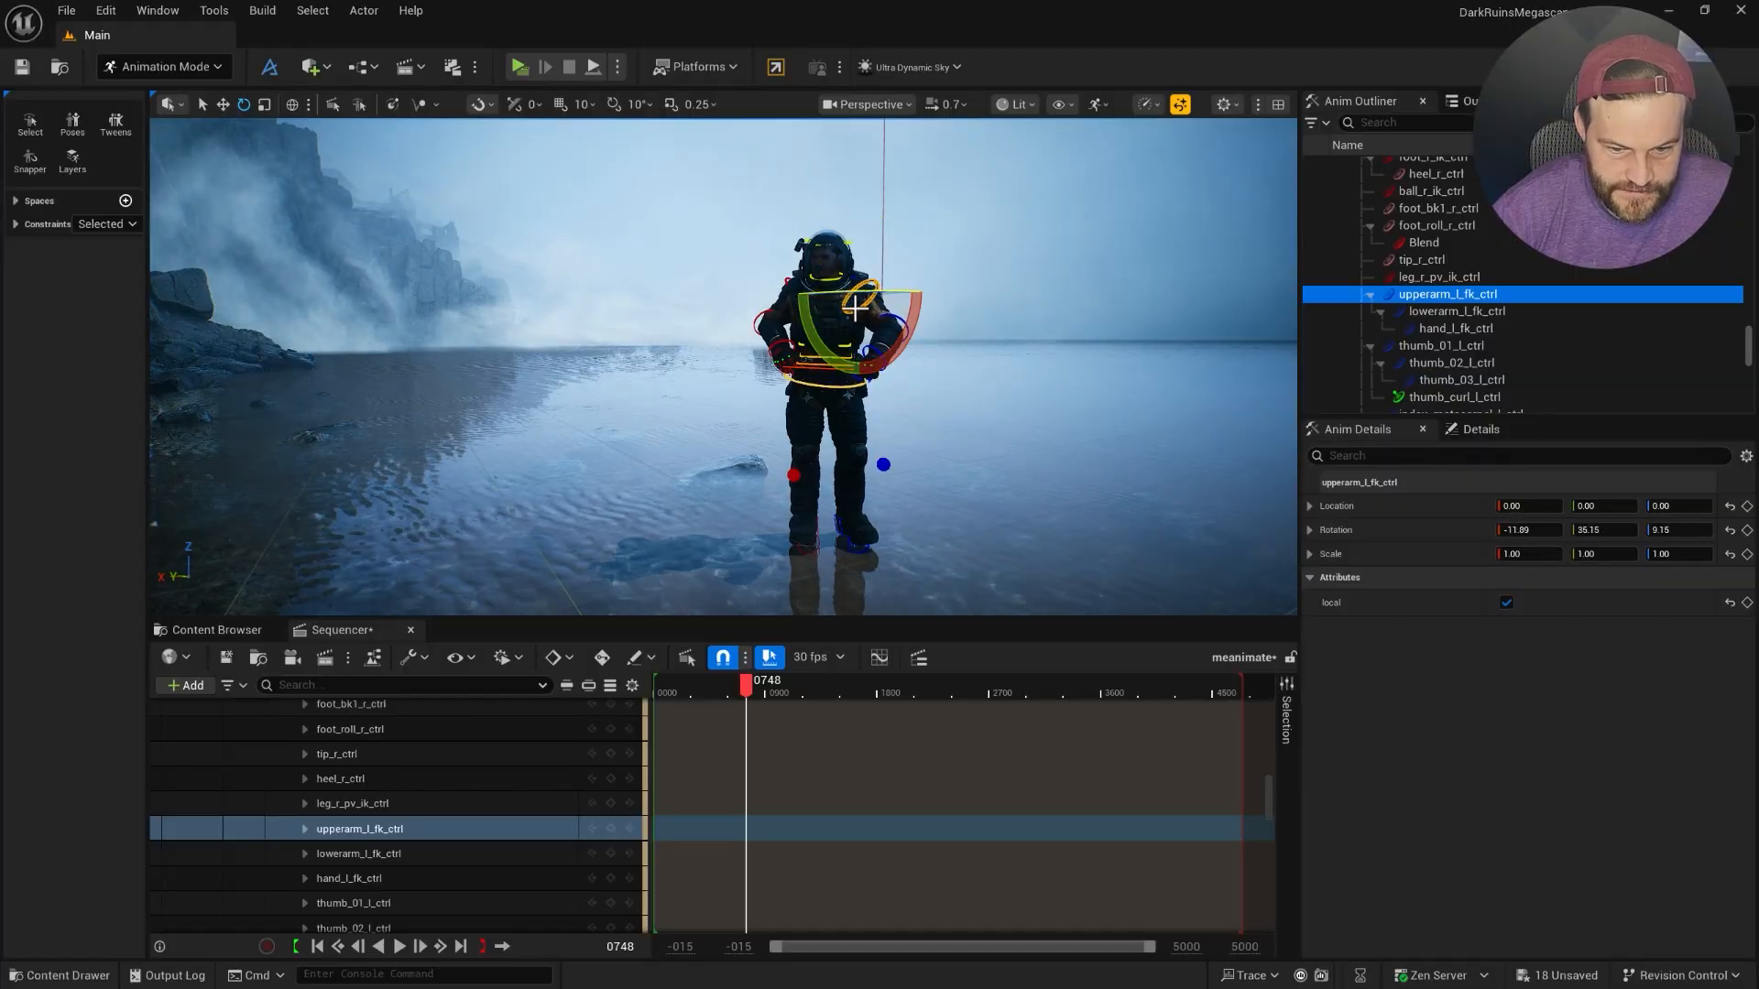
Offset the upper arm FK controls: right about 0.34, 1.76, 2.28 and left about -0.37, -4.04, 2.88.
{"action": "left_click", "coordinate": [788, 281]}
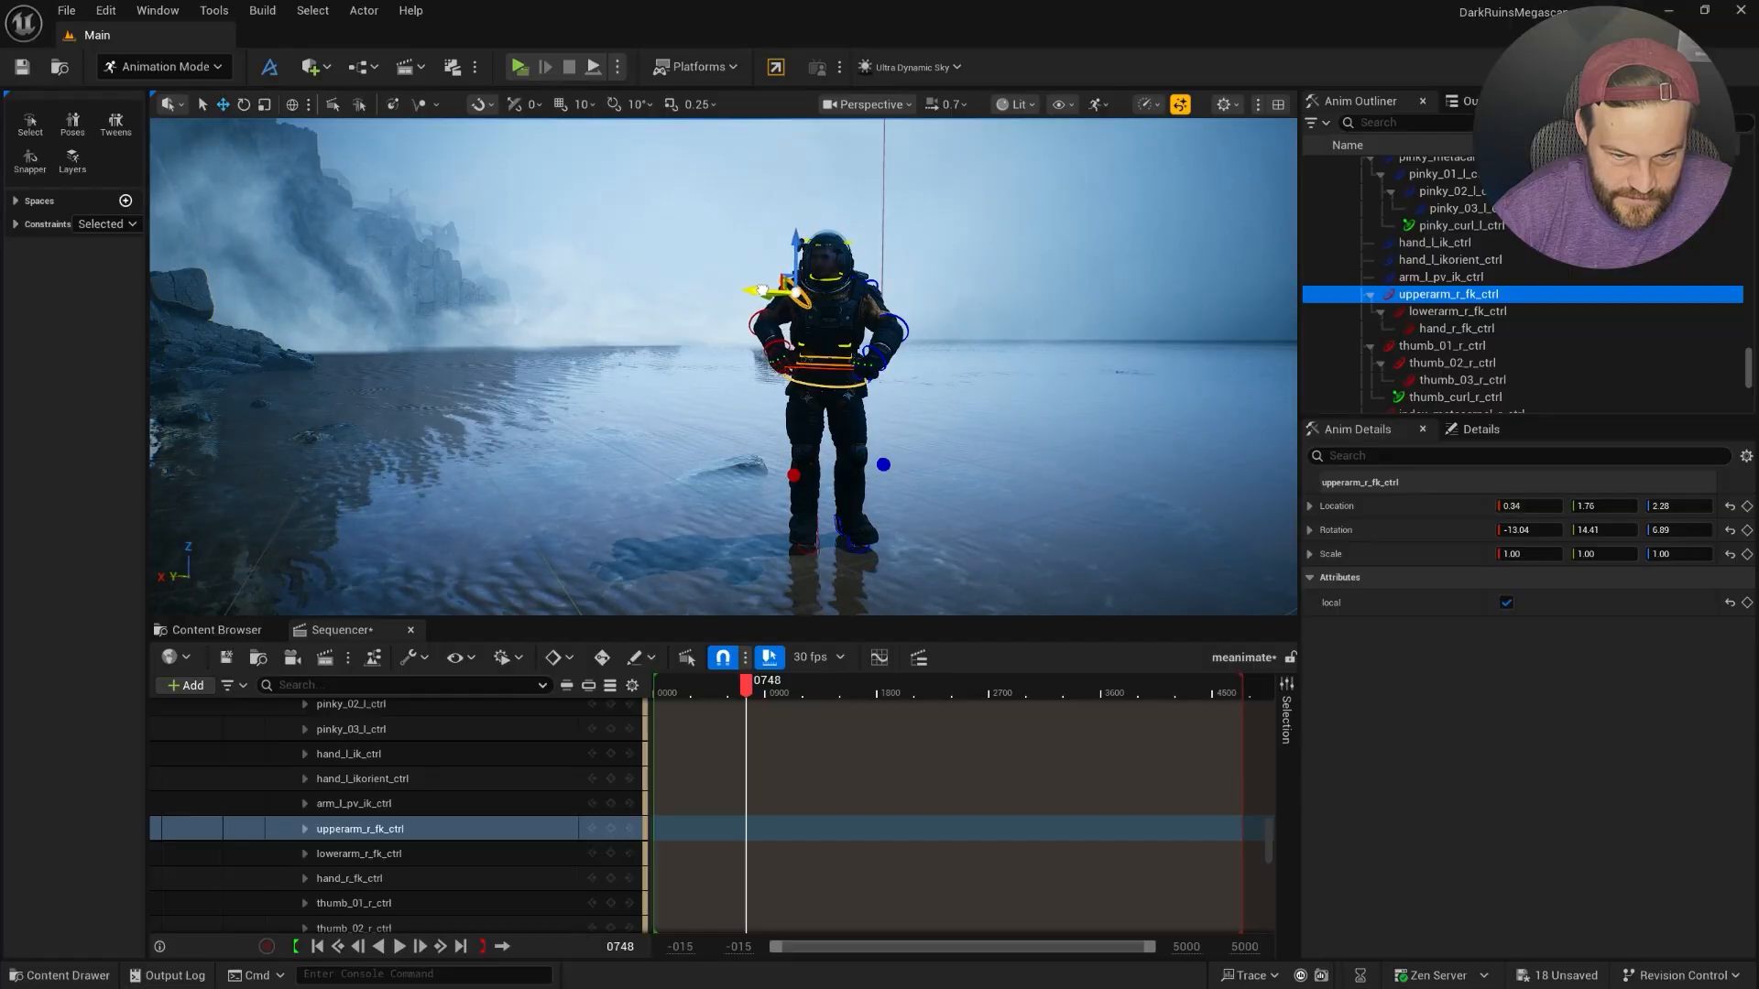
{"action": "left_click", "coordinate": [825, 295]}
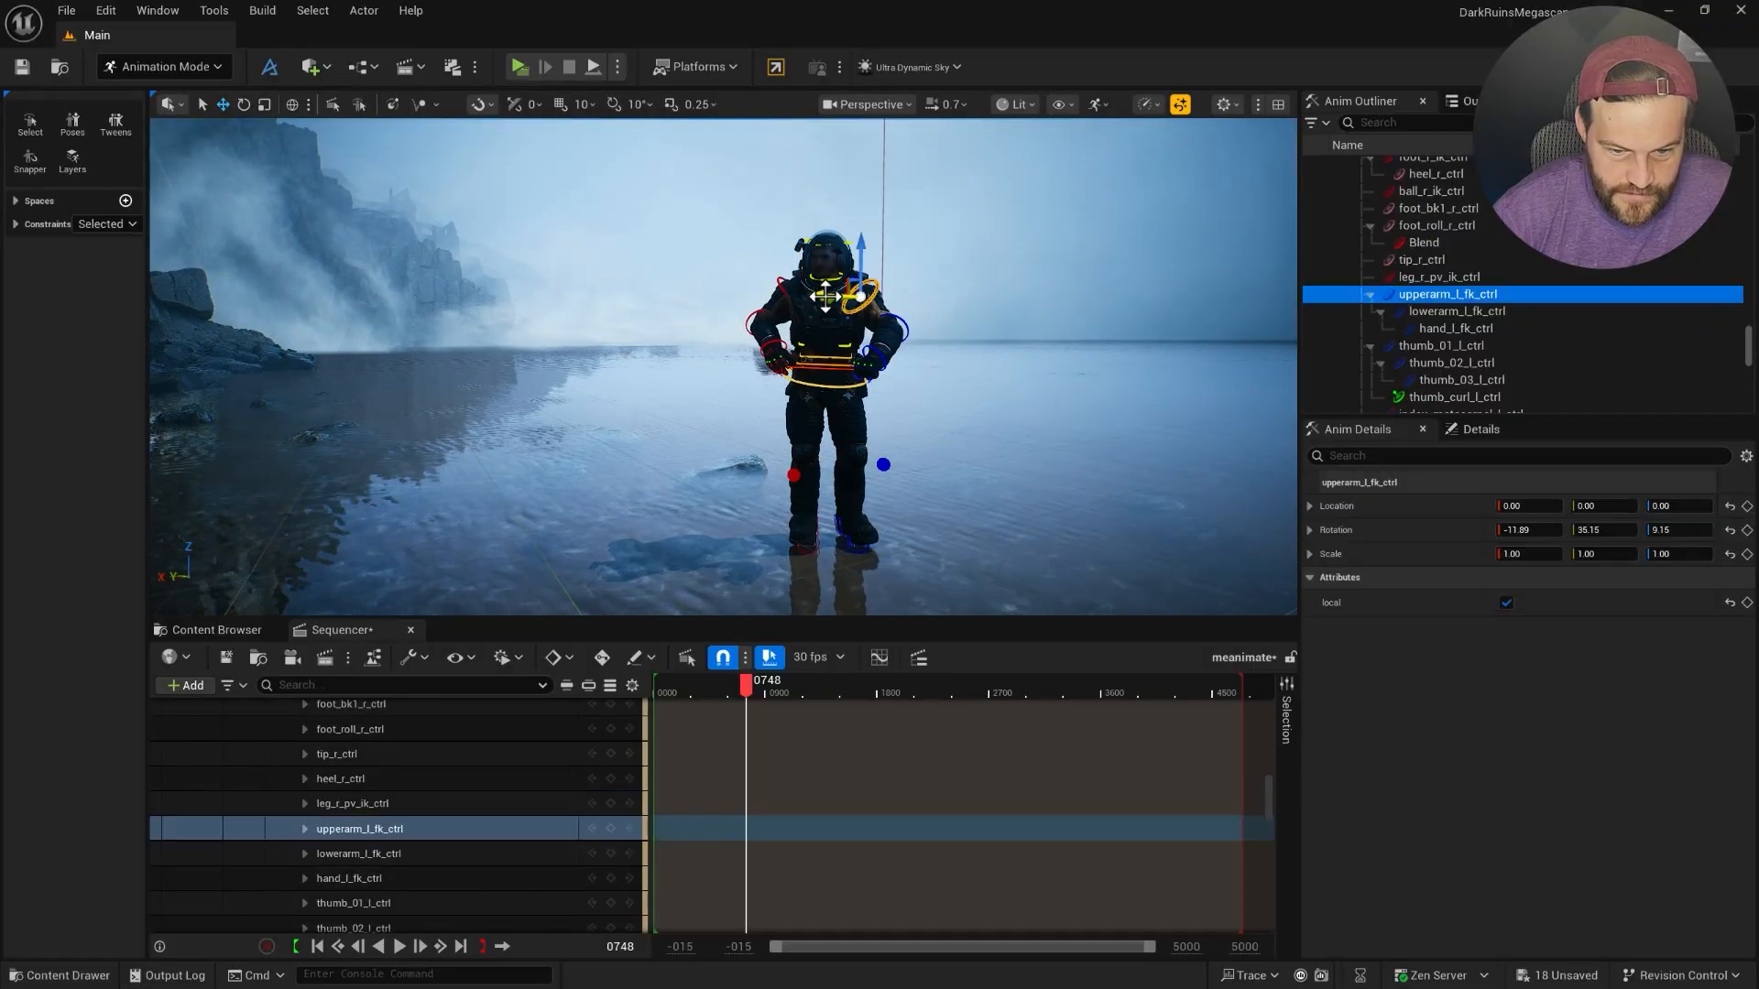
{"action": "left_click_drag", "start_coordinate": [832, 294], "coordinate": [818, 337]}
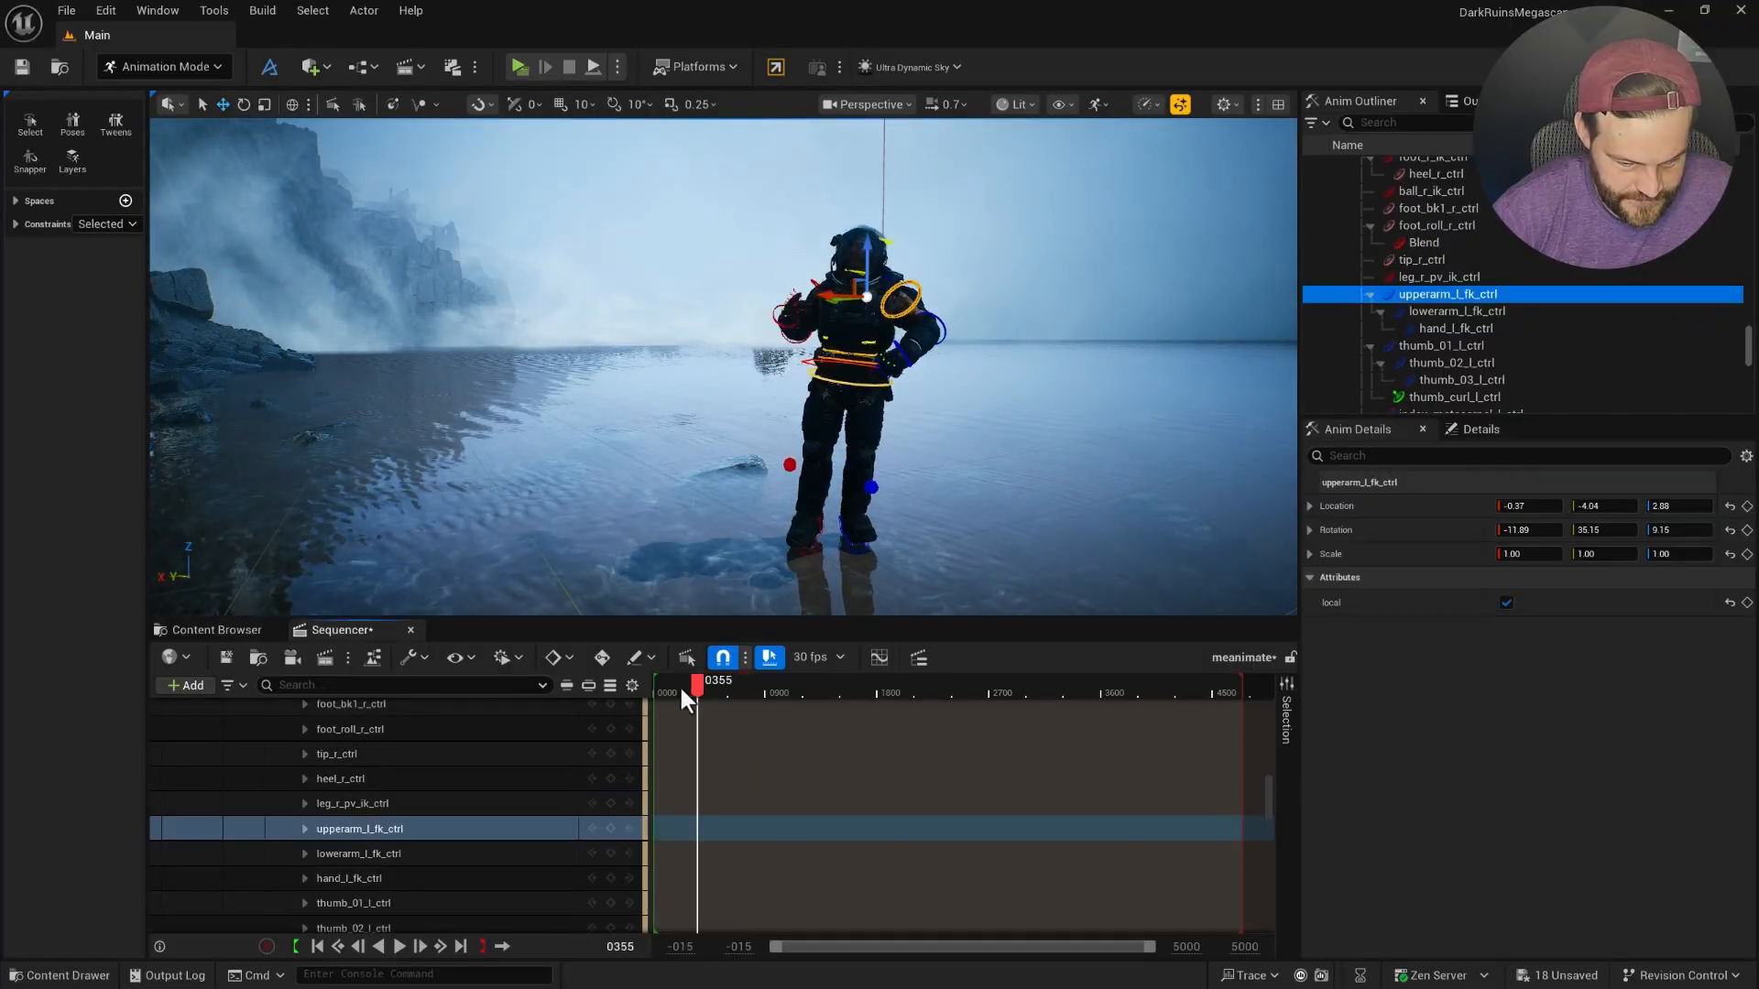
Play the sequence from near its start and check the arm adjustments throughout the astronaut's motion.
{"action": "left_click", "coordinate": [666, 689]}
{"action": "left_click", "coordinate": [398, 946]}
{"action": "right_click_drag", "start_coordinate": [907, 443], "coordinate": [990, 455]}
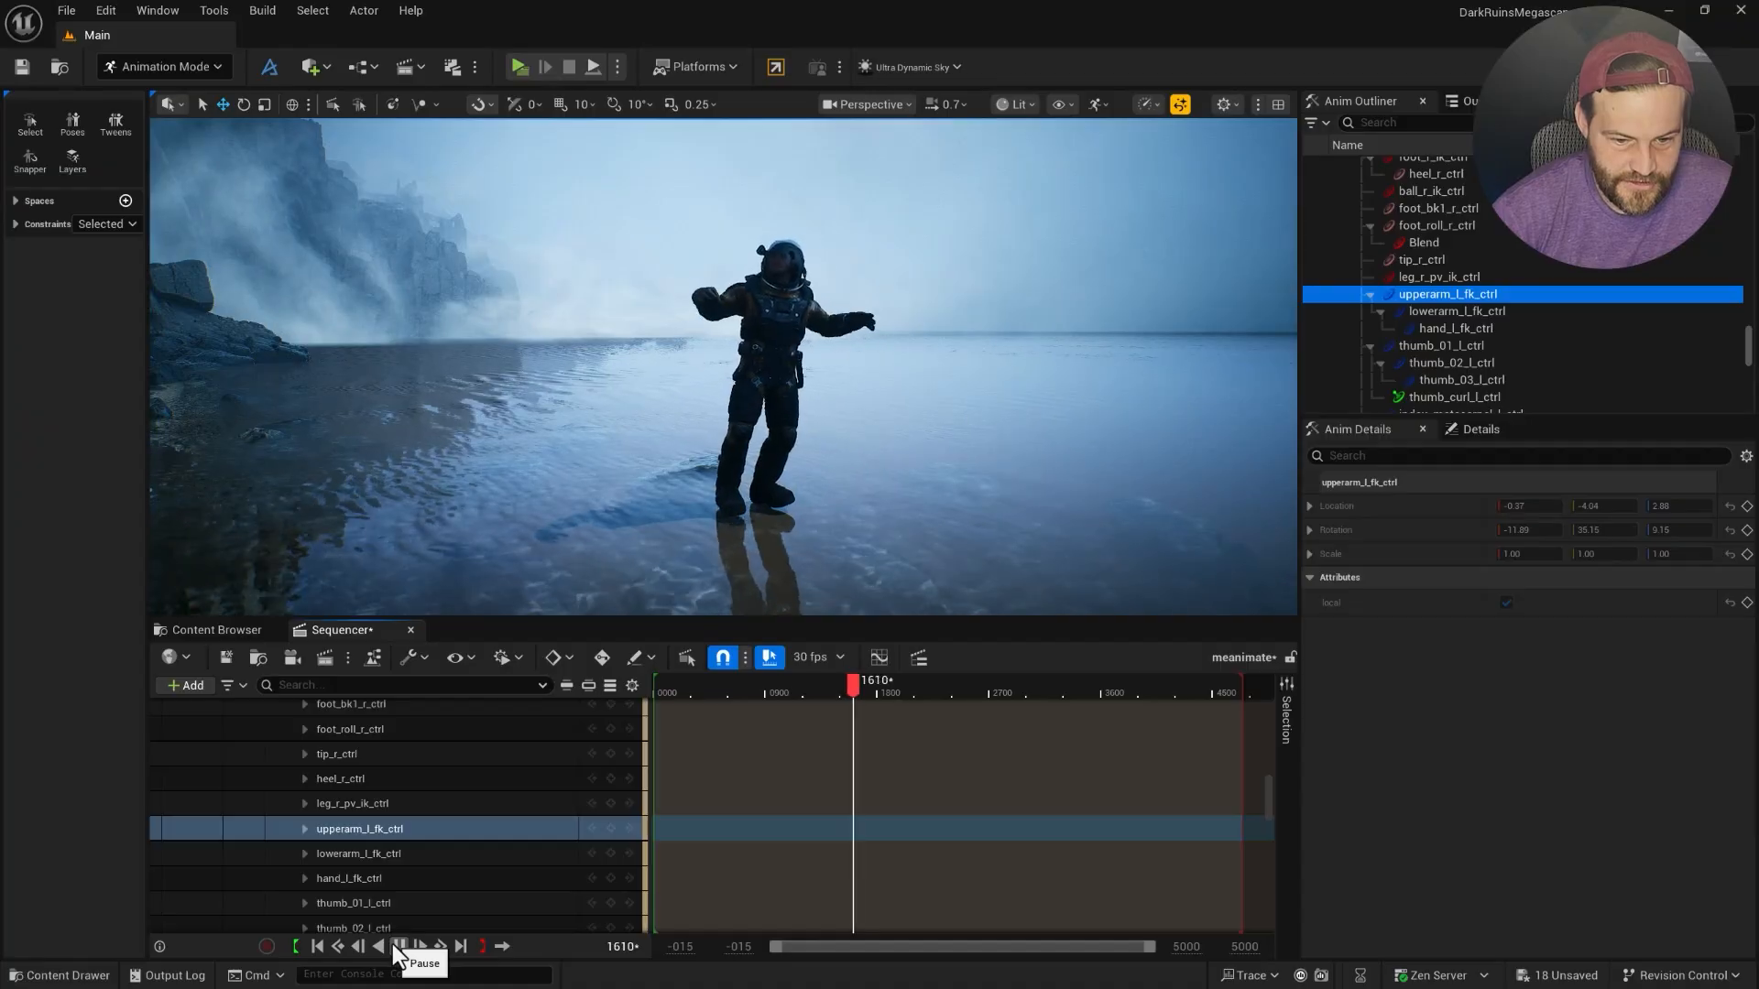
{"action": "left_click", "coordinate": [392, 944]}
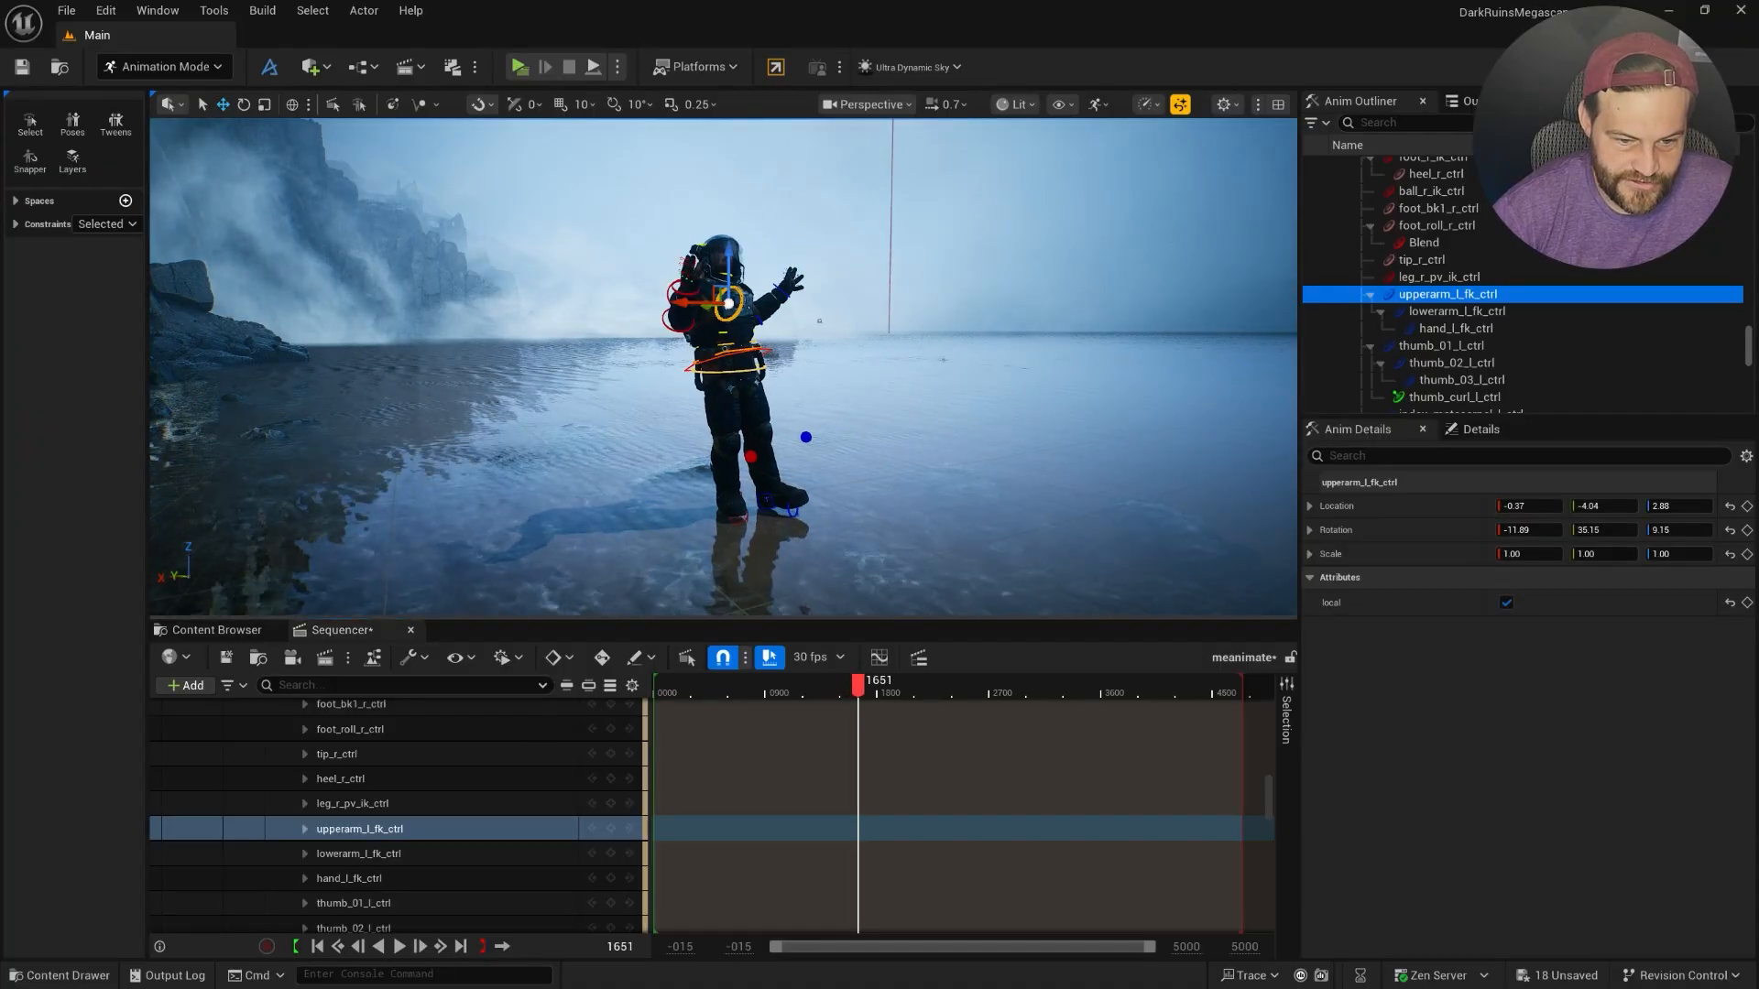
Open Live Link Hub and switch its layout from Live Data to Capture Manager.
{"action": "mouse_move", "coordinate": [733, 412]}
{"action": "right_mouse_down"}
{"action": "mouse_move", "coordinate": [705, 385]}
{"action": "mouse_move", "coordinate": [692, 403]}
{"action": "mouse_move", "coordinate": [759, 410]}
{"action": "right_mouse_up"}
{"action": "key", "text": "w"}
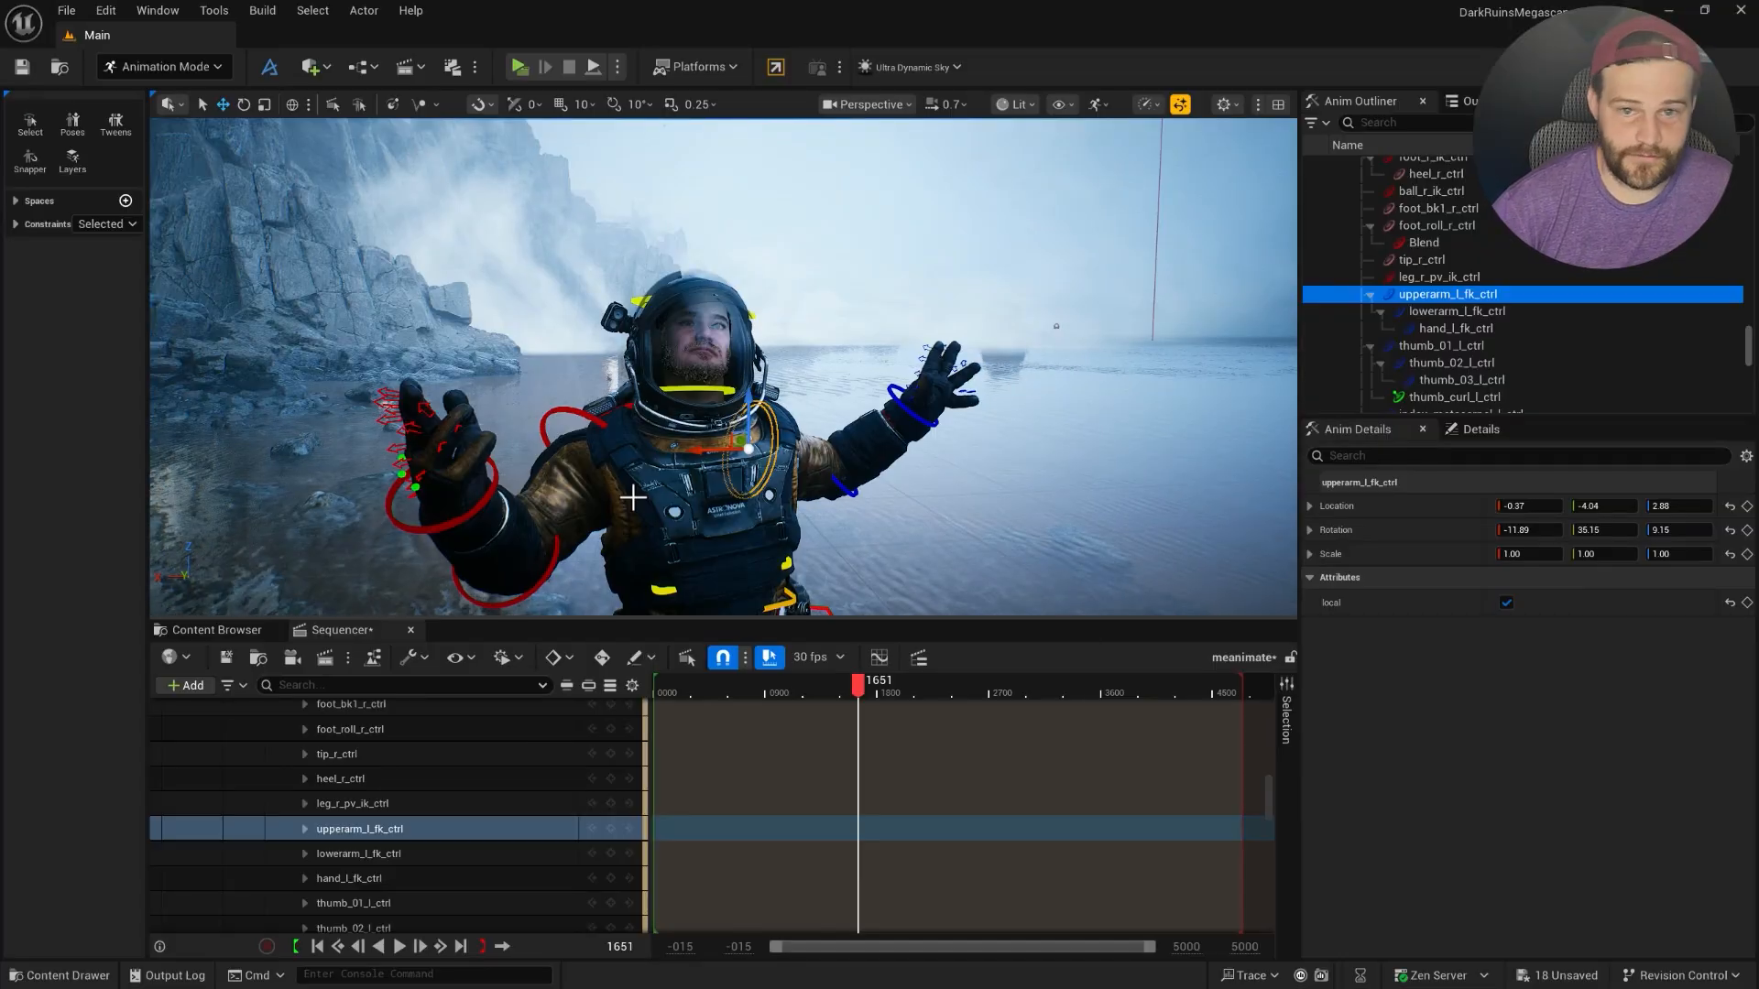
{"action": "left_click", "coordinate": [217, 629]}
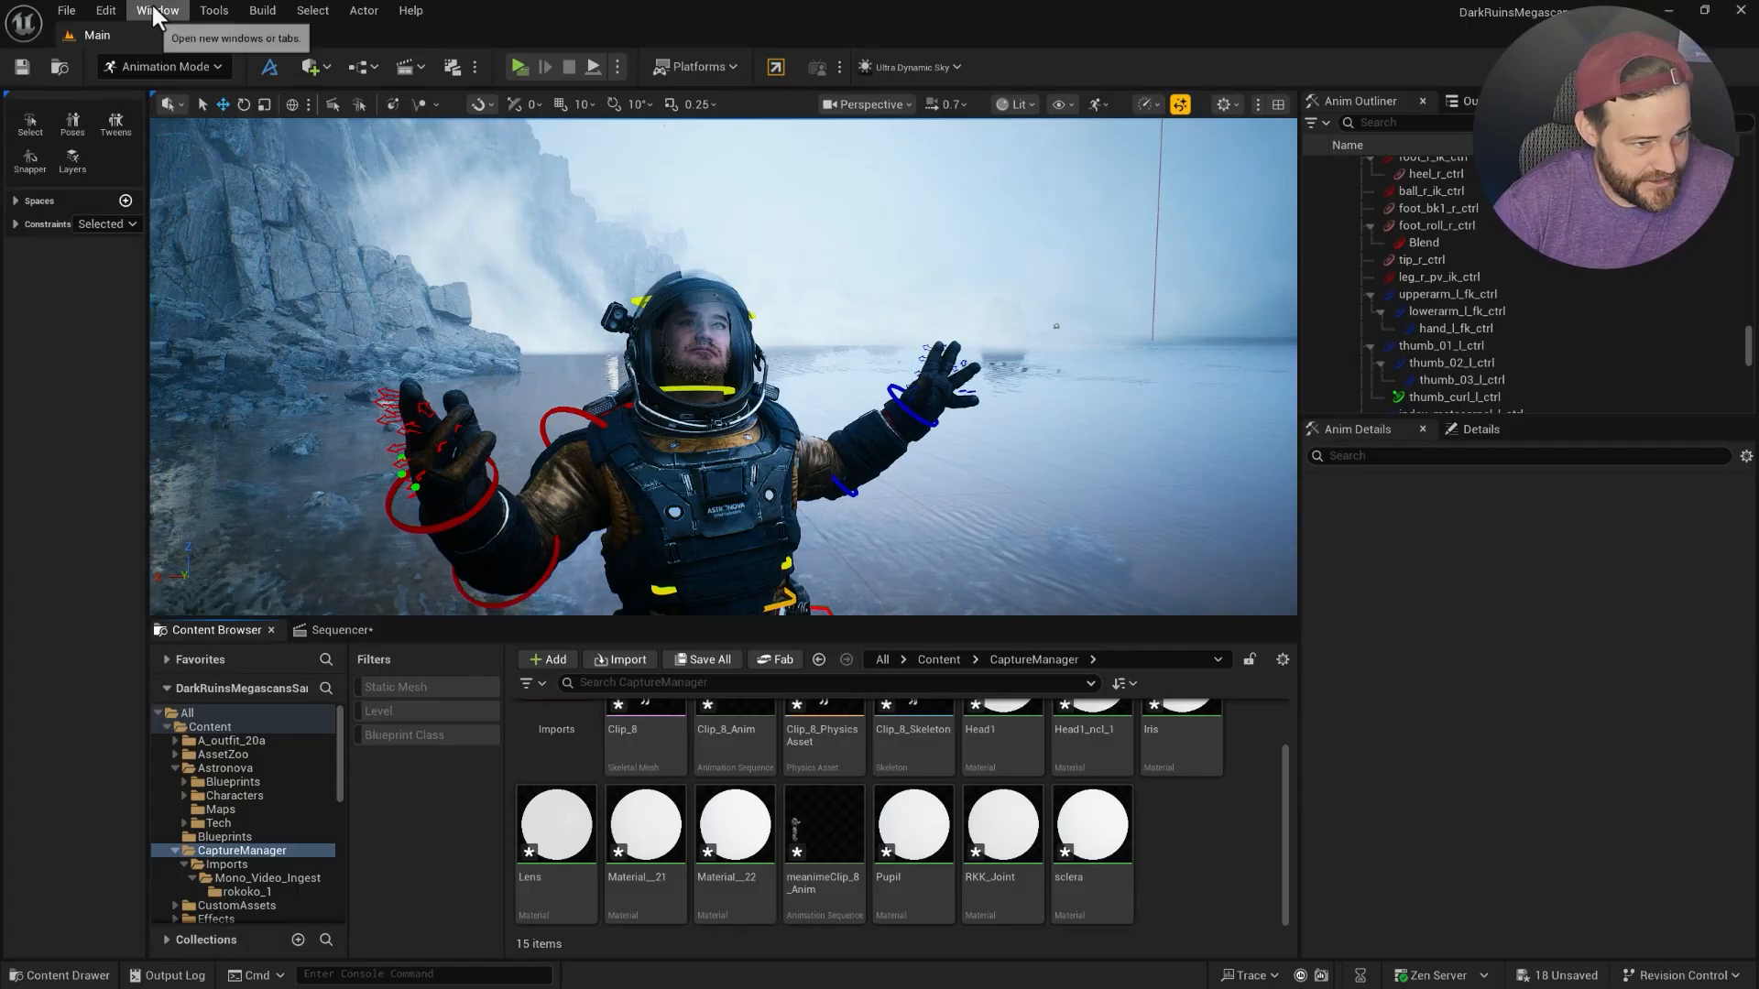
{"action": "left_click", "coordinate": [220, 11]}
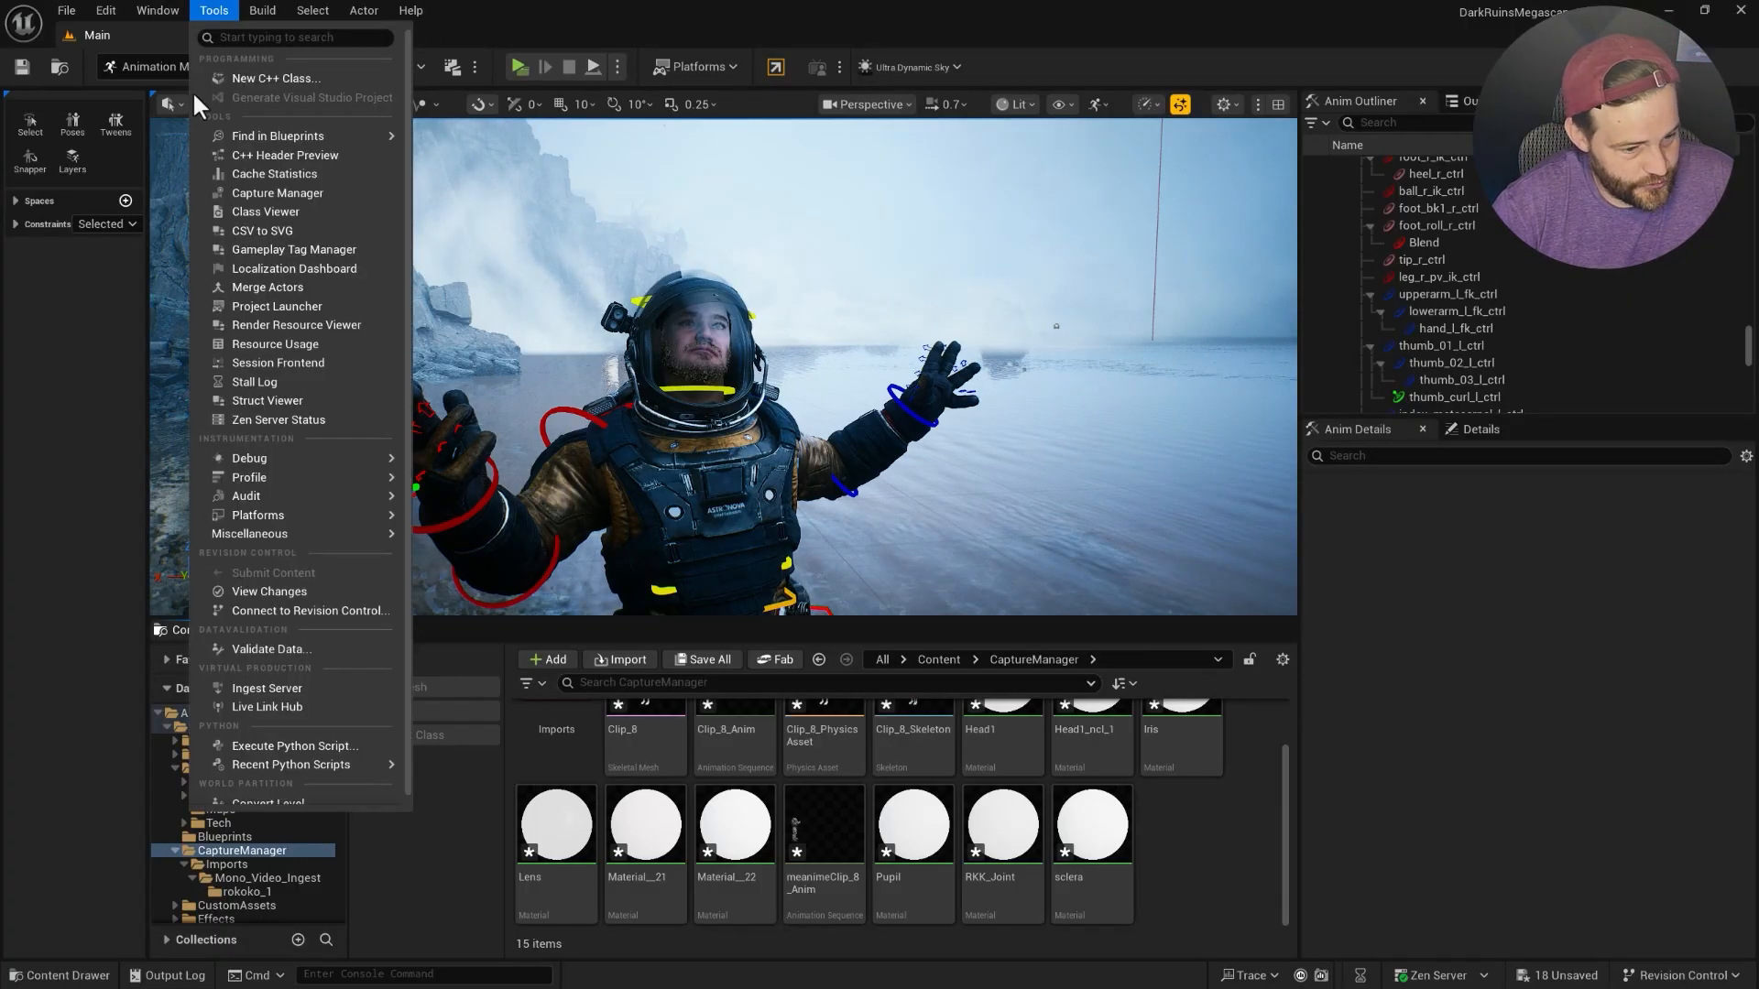
{"action": "left_click", "coordinate": [277, 706]}
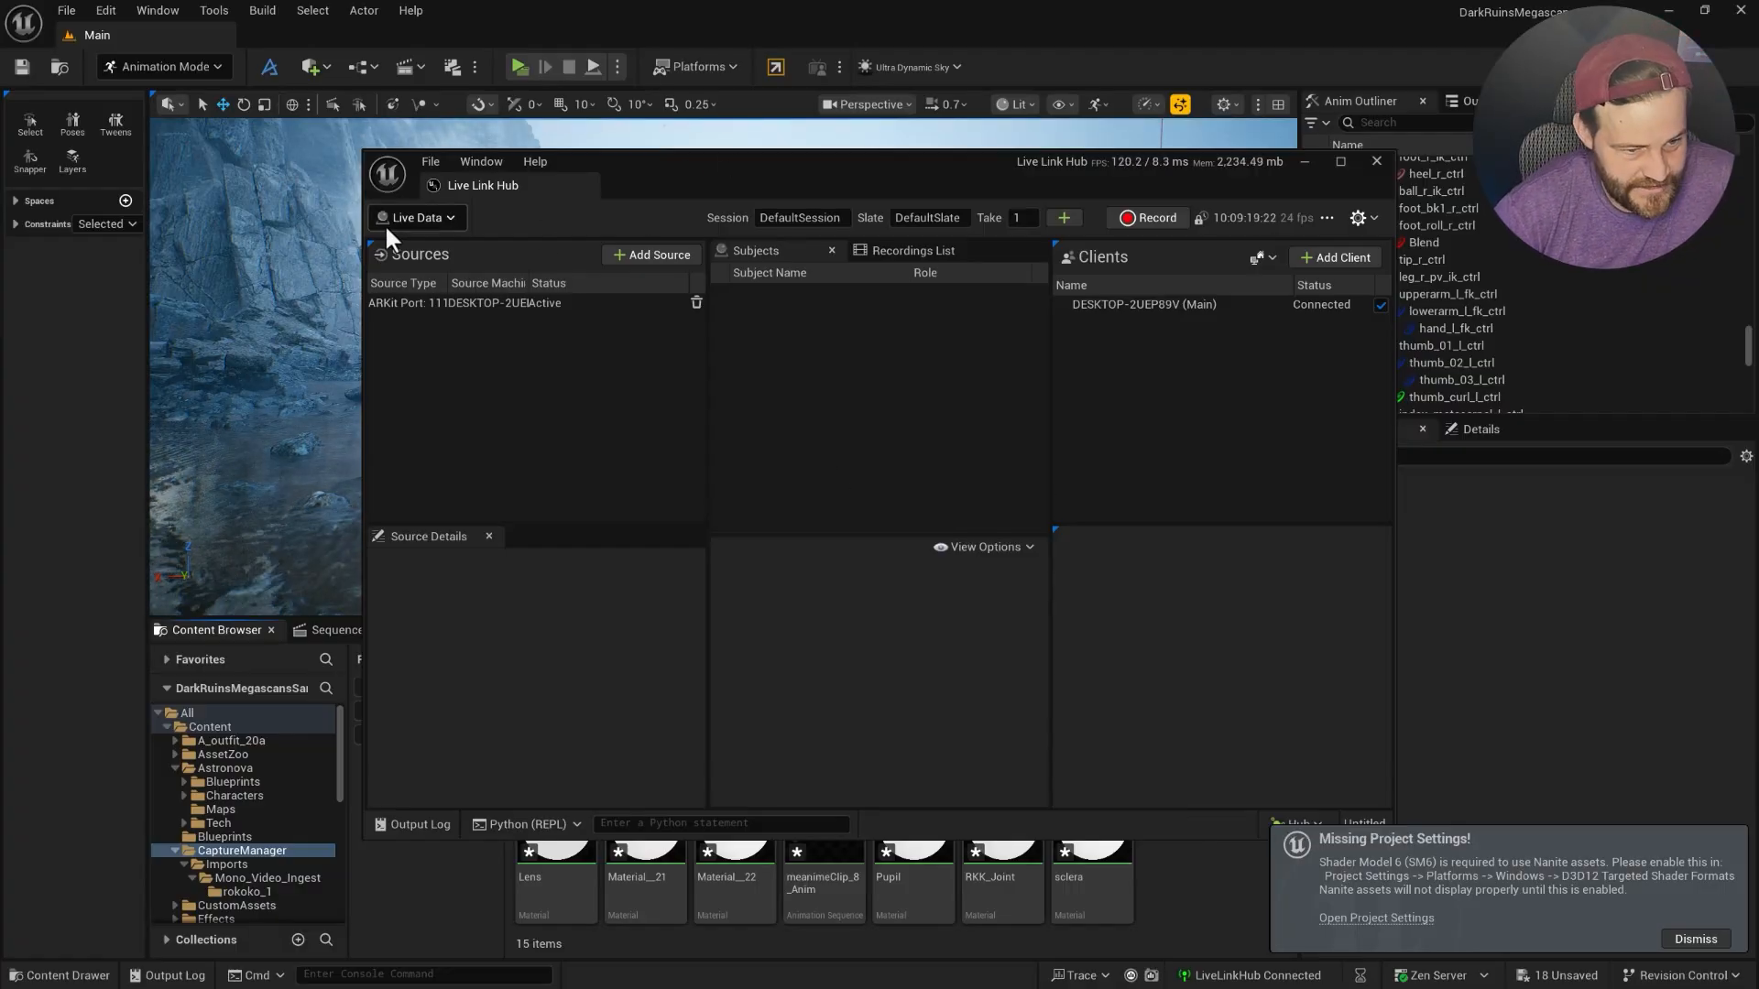
{"action": "left_click", "coordinate": [420, 217]}
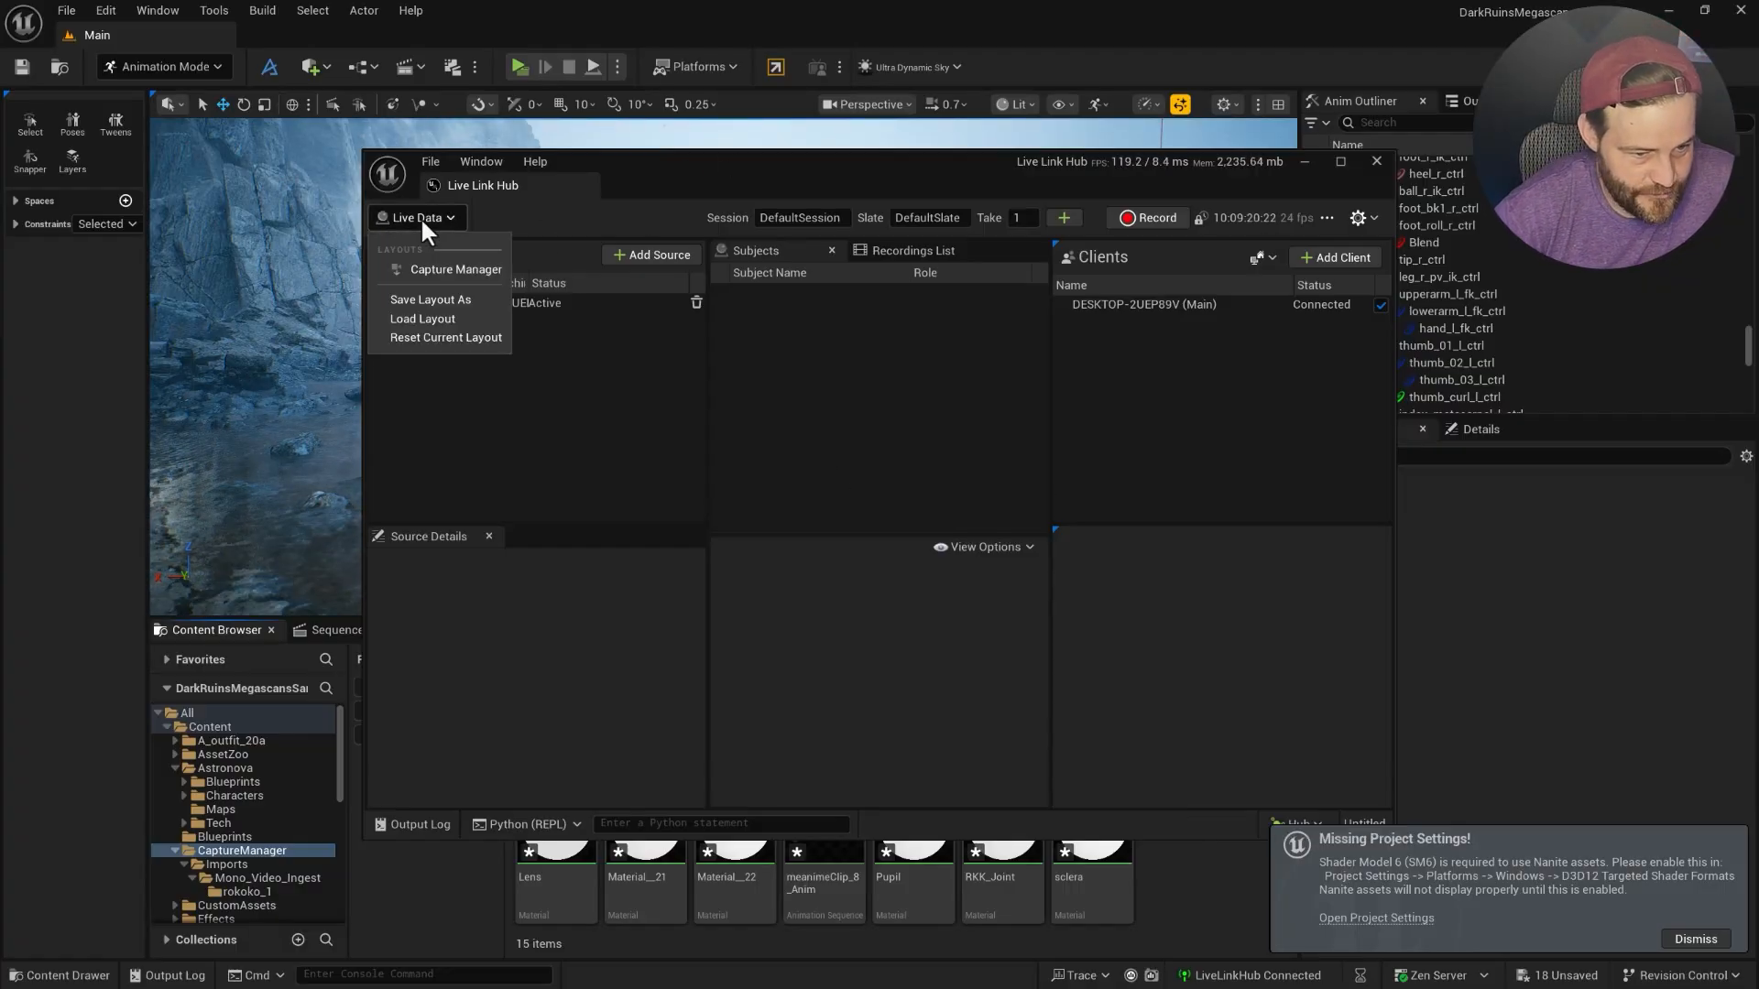
{"action": "left_click", "coordinate": [455, 270]}
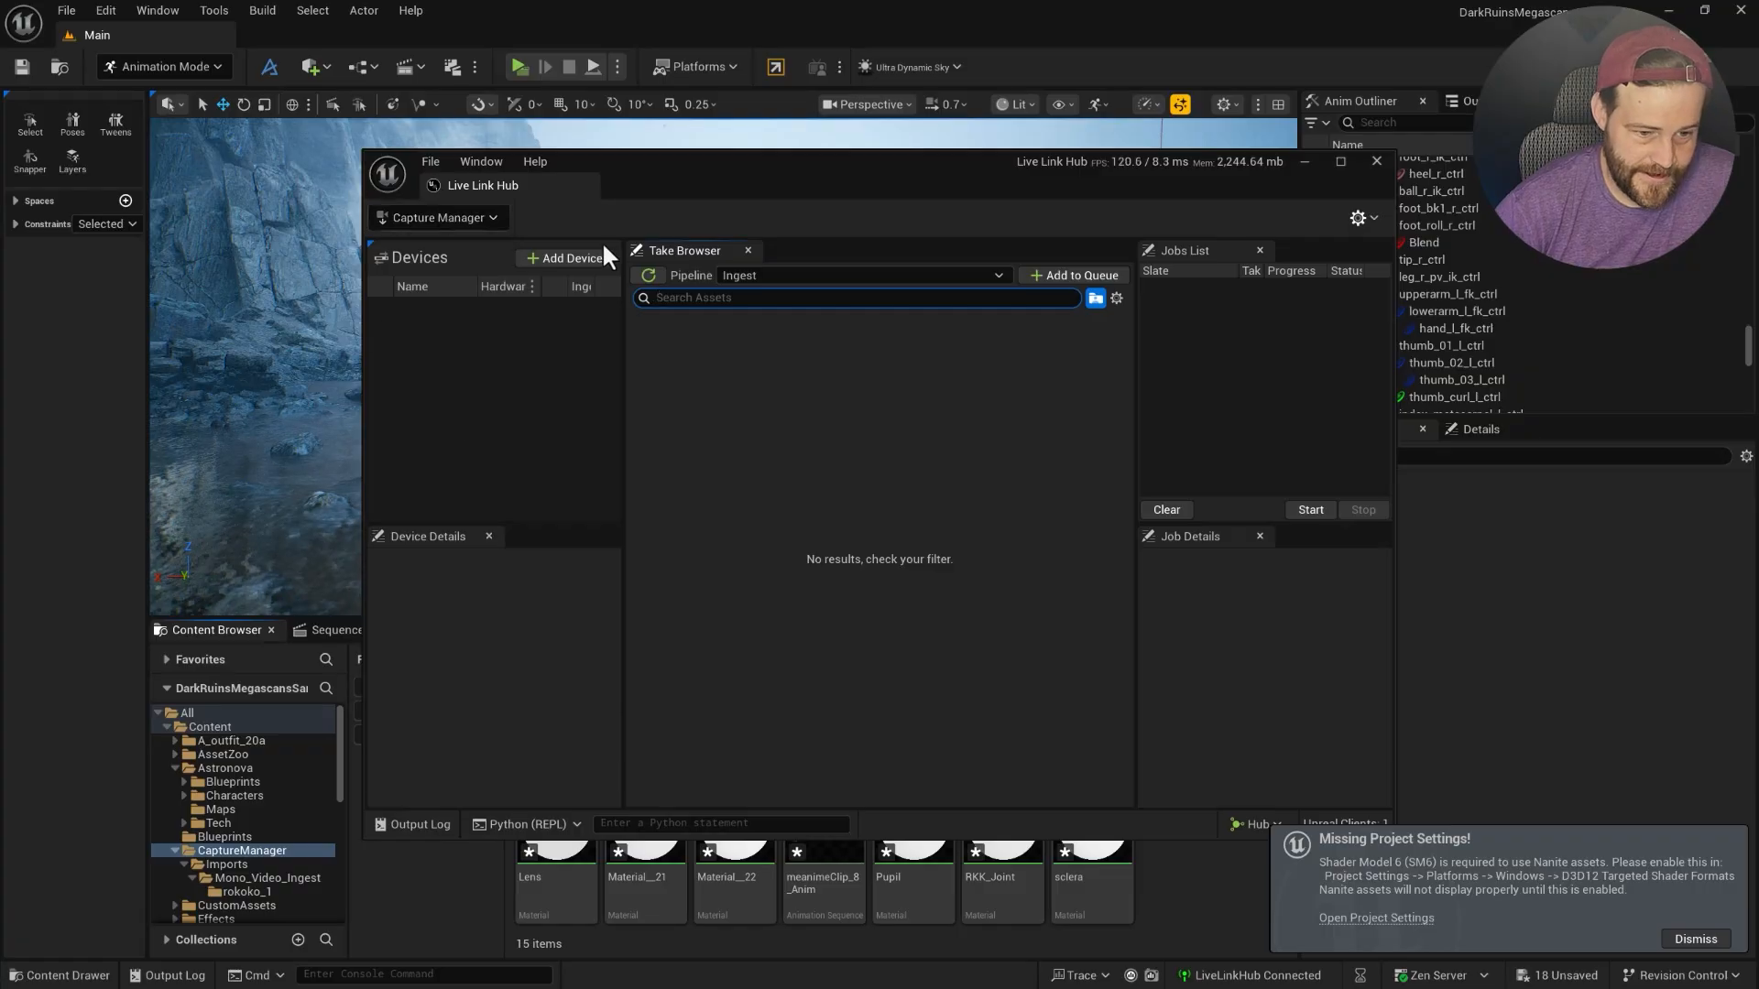
Add a Mono Video Ingest device in Capture Manager and select it to show its device details.
{"action": "left_click", "coordinate": [579, 257]}
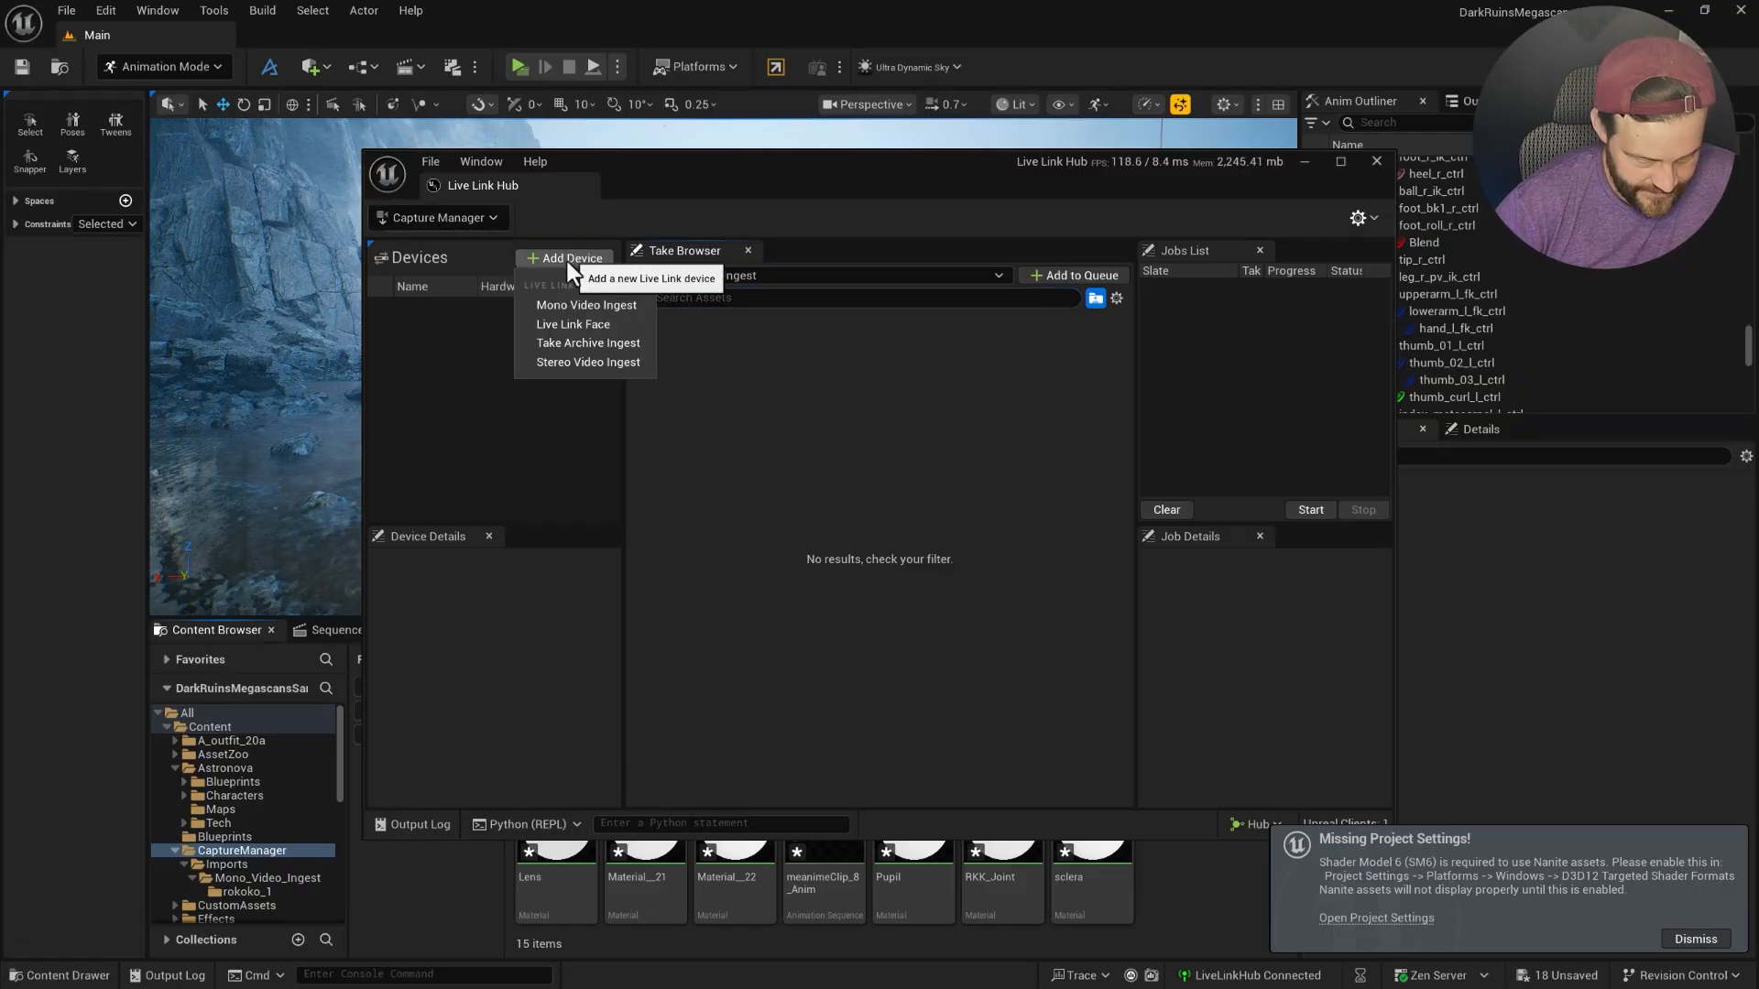
{"action": "left_click", "coordinate": [592, 306]}
{"action": "left_click", "coordinate": [498, 306]}
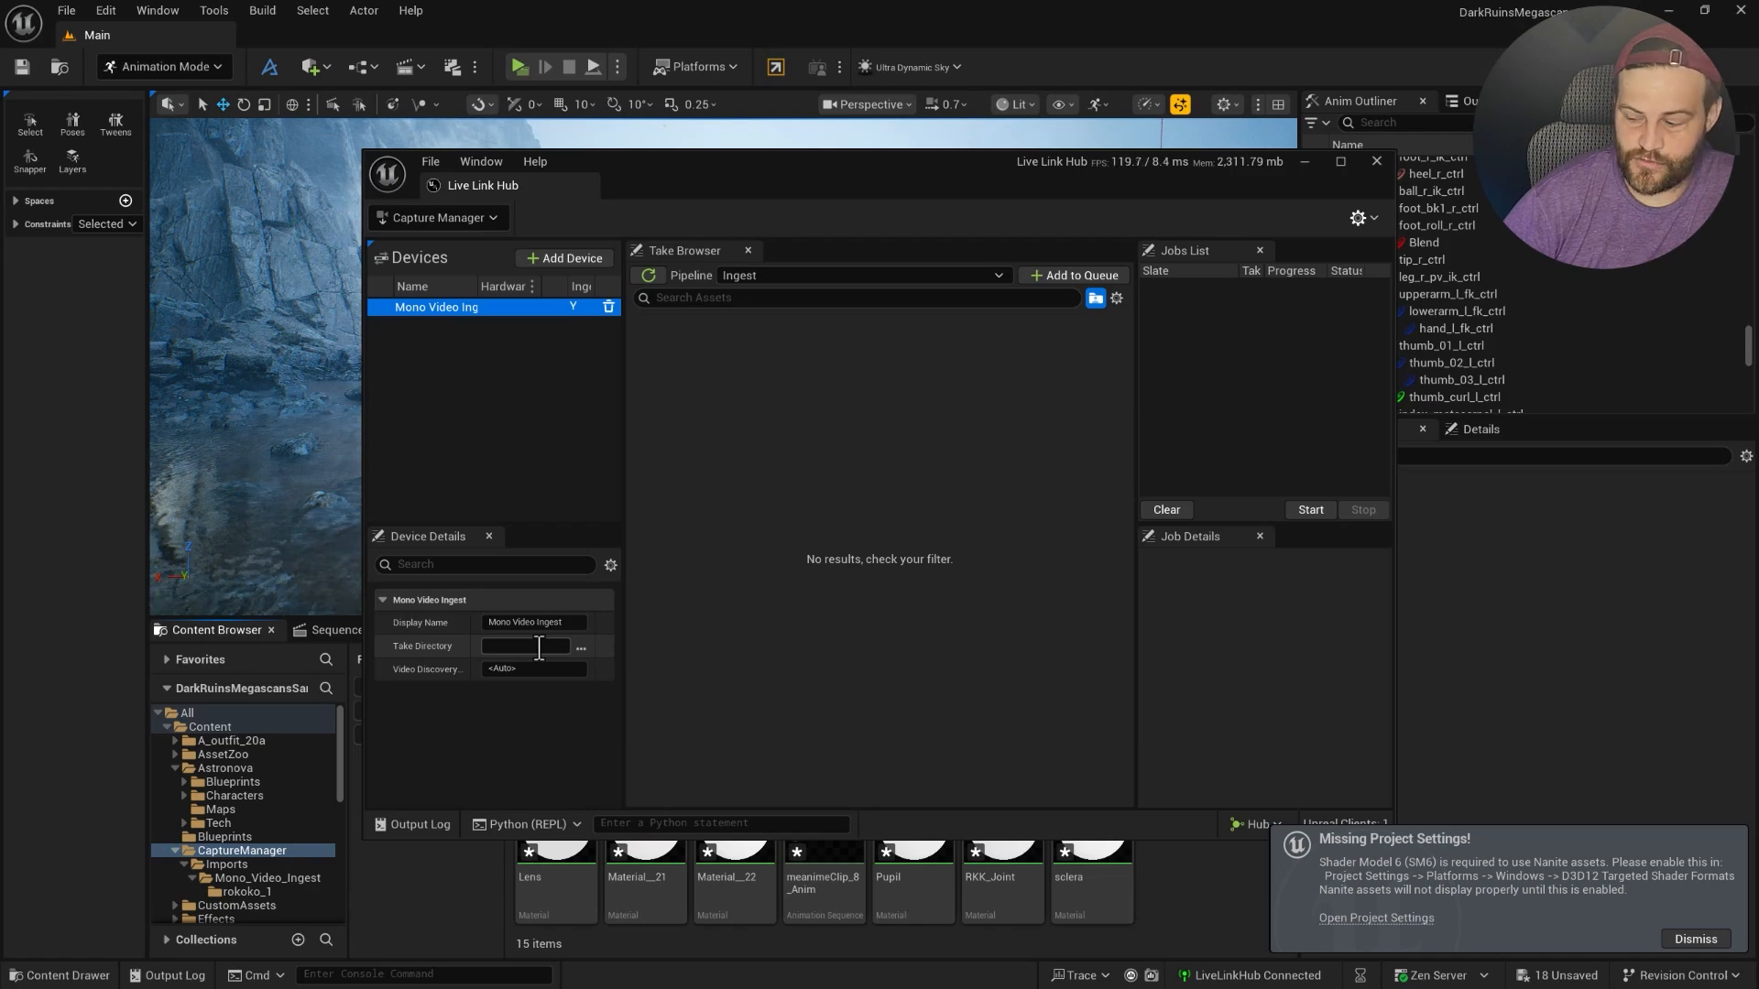
Set the Mono Video Ingest device's take directory to the meanimatevid folder in Videos.
{"action": "left_click", "coordinate": [580, 648]}
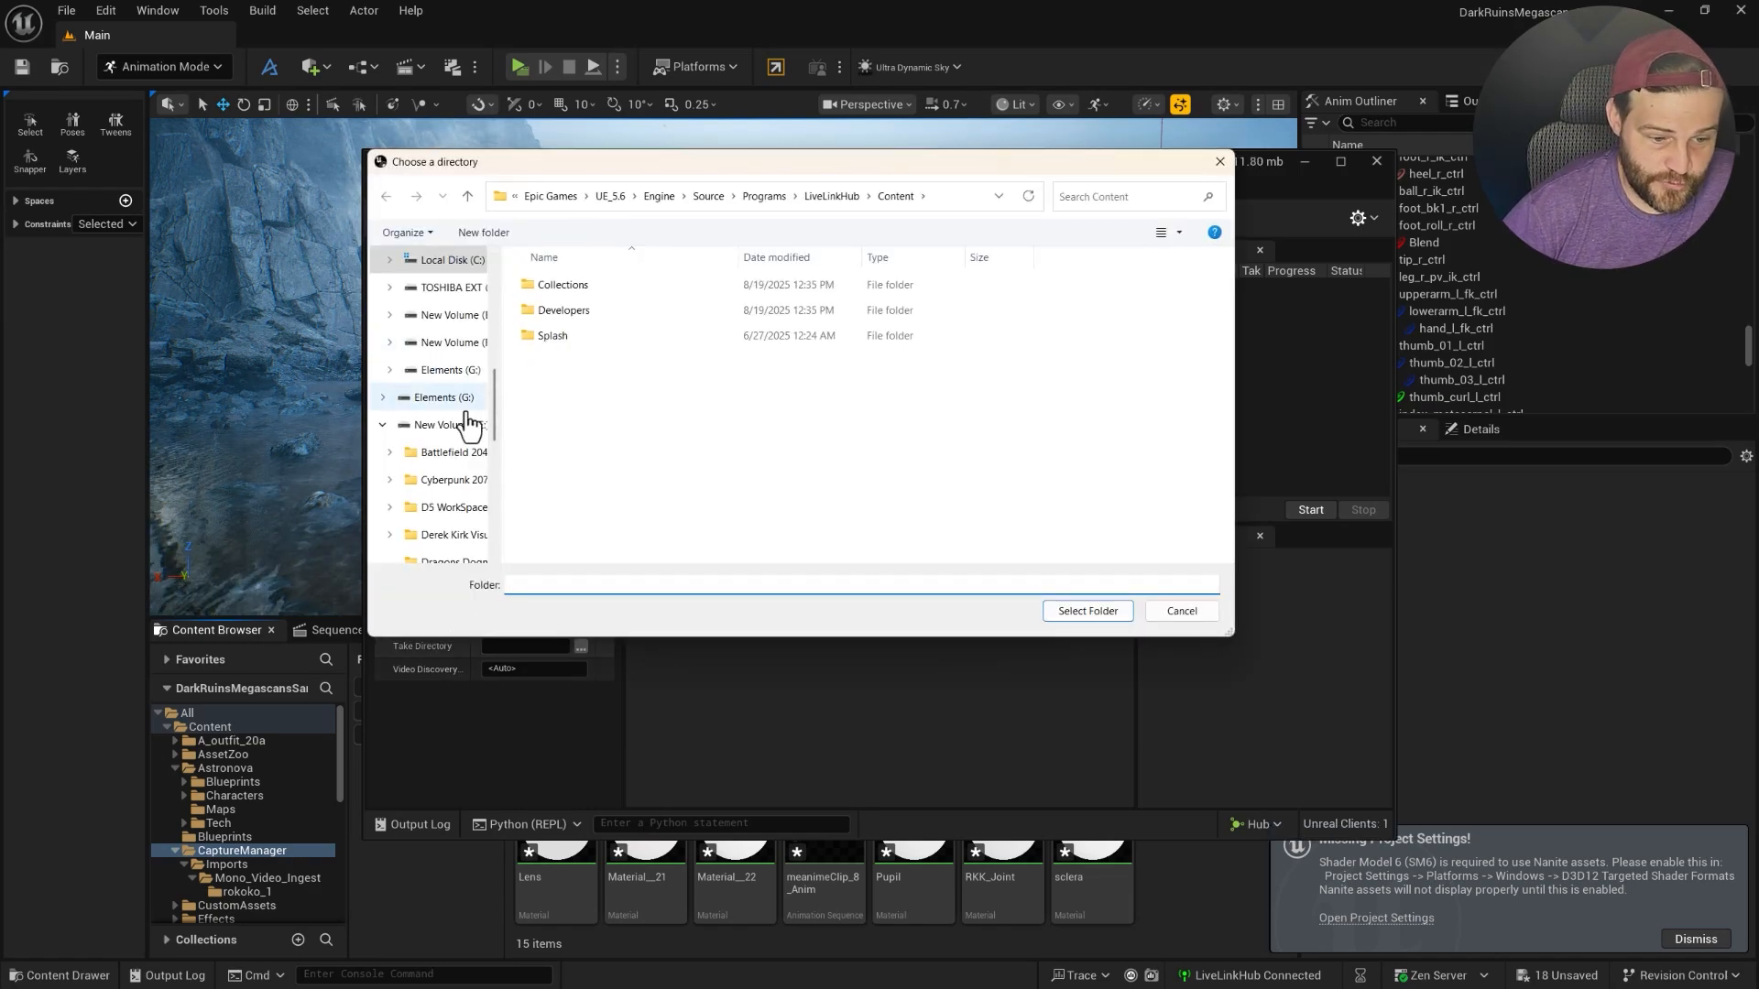
{"action": "scroll", "coordinate": [396, 362], "scroll_direction": "up", "scroll_amount": 5}
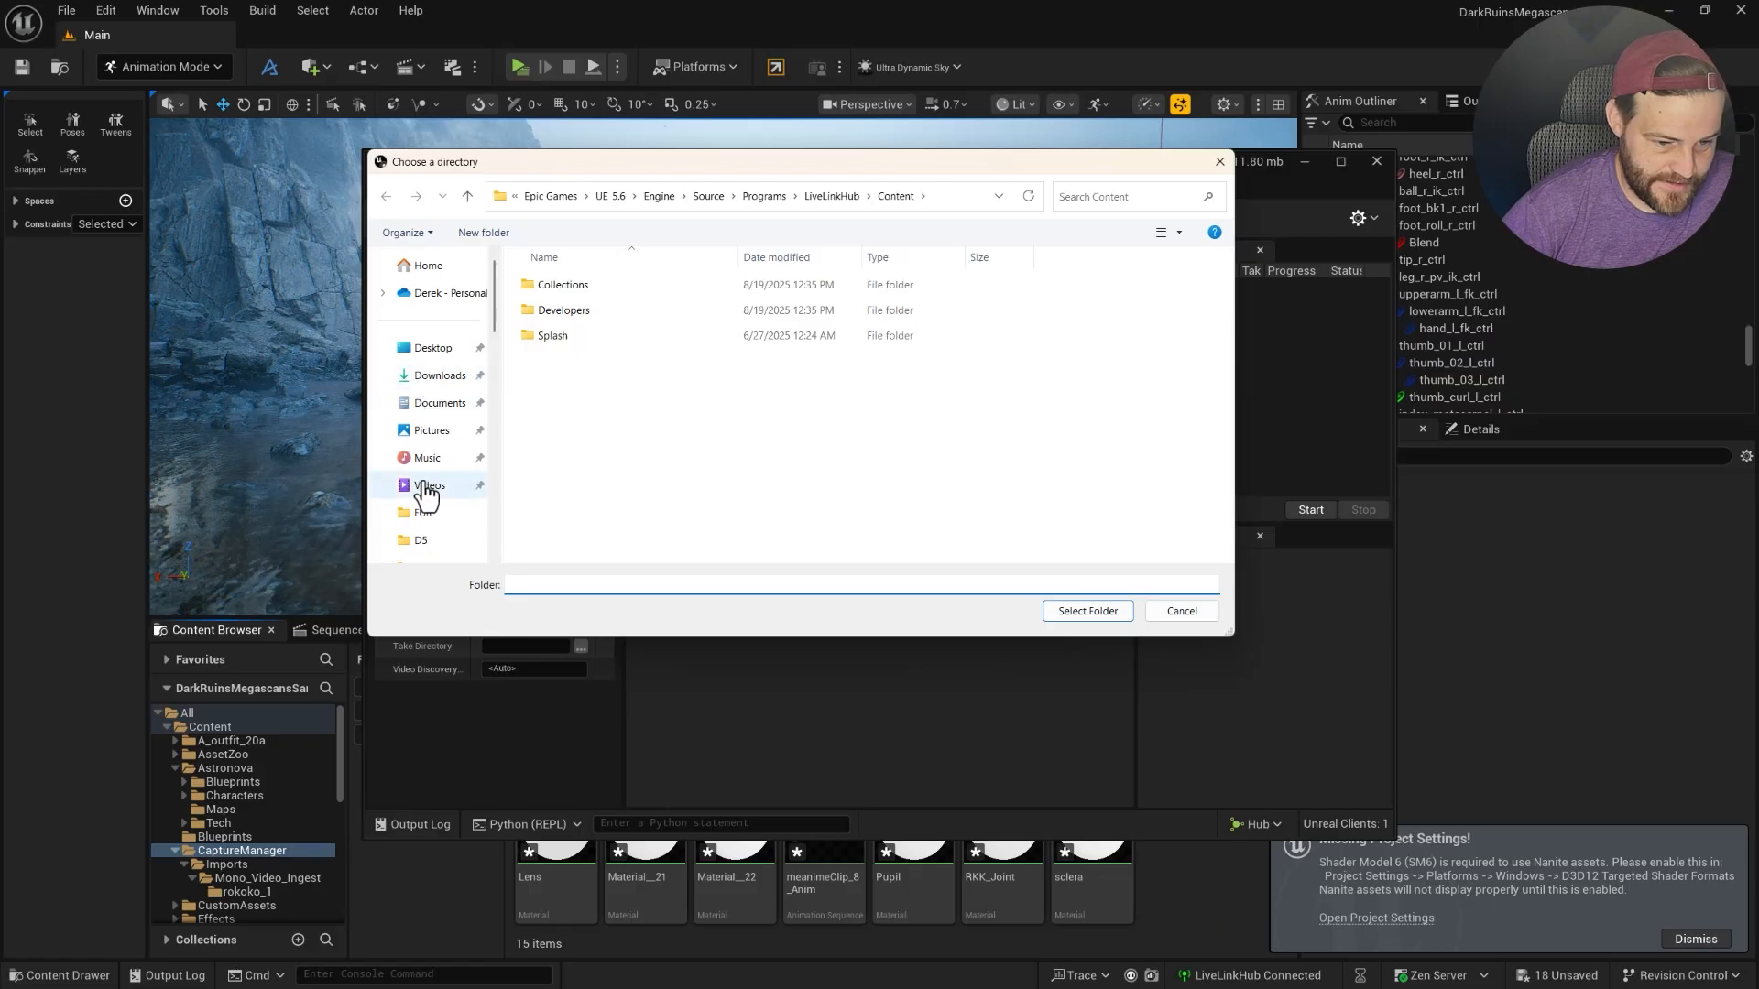
{"action": "left_click", "coordinate": [430, 485]}
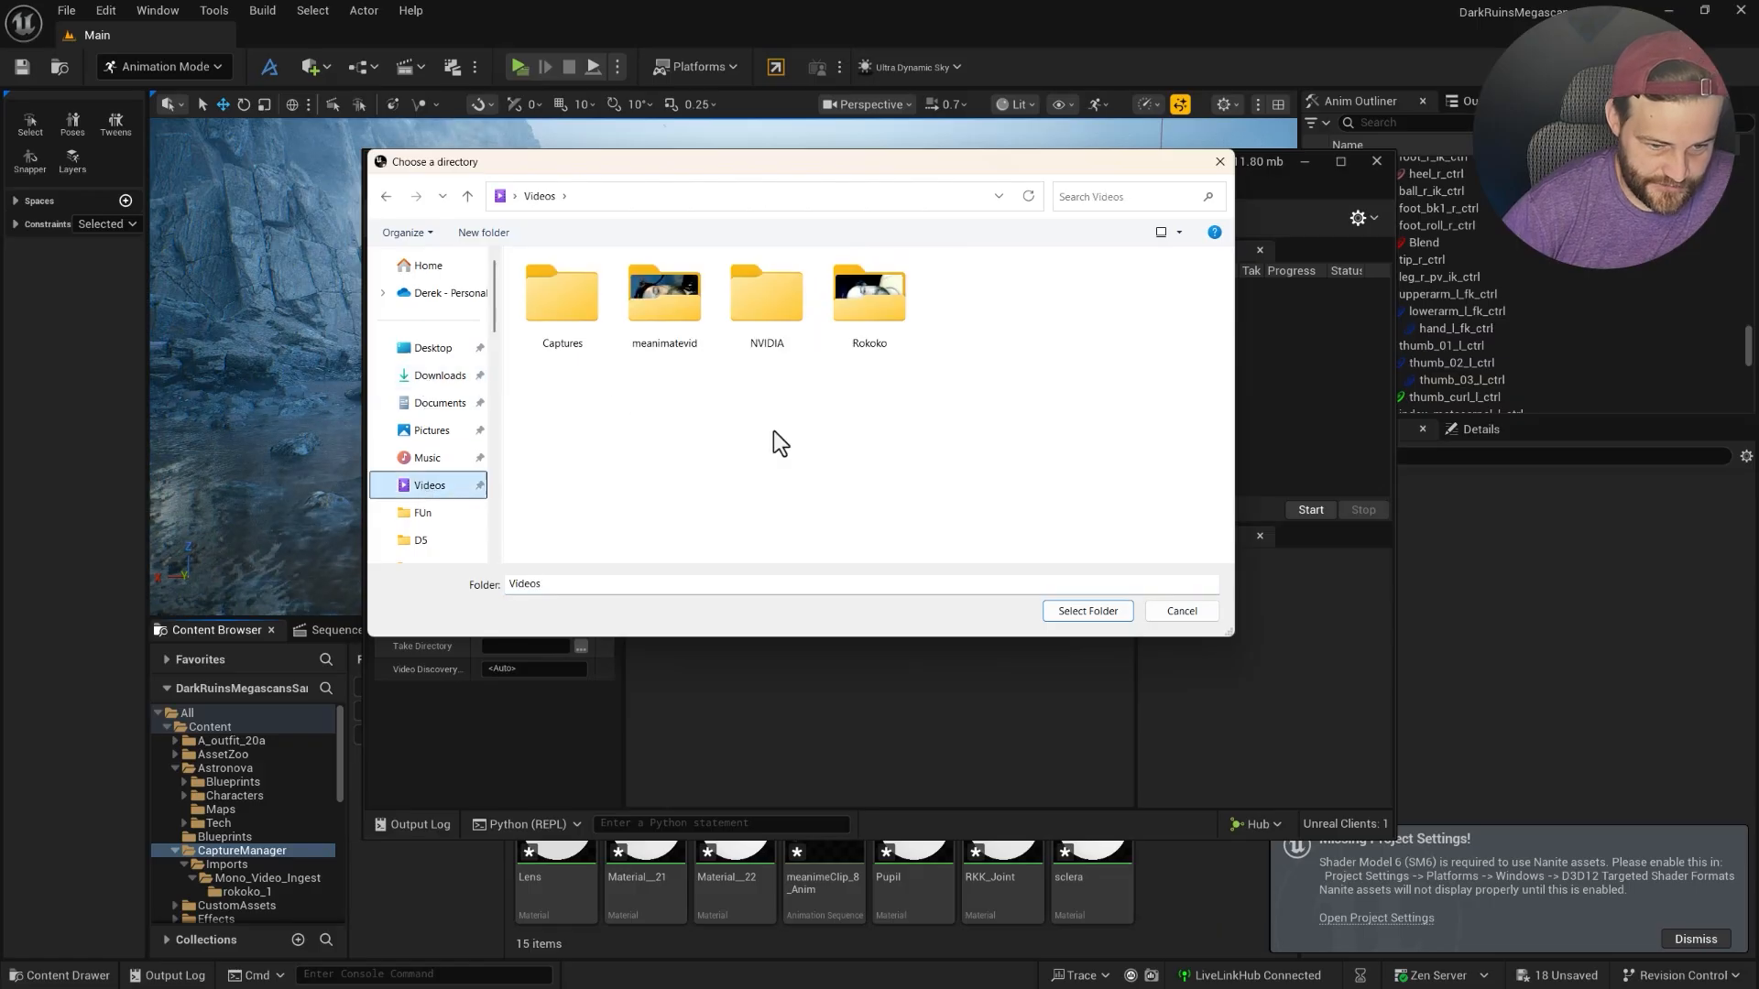
{"action": "double_click", "coordinate": [689, 317]}
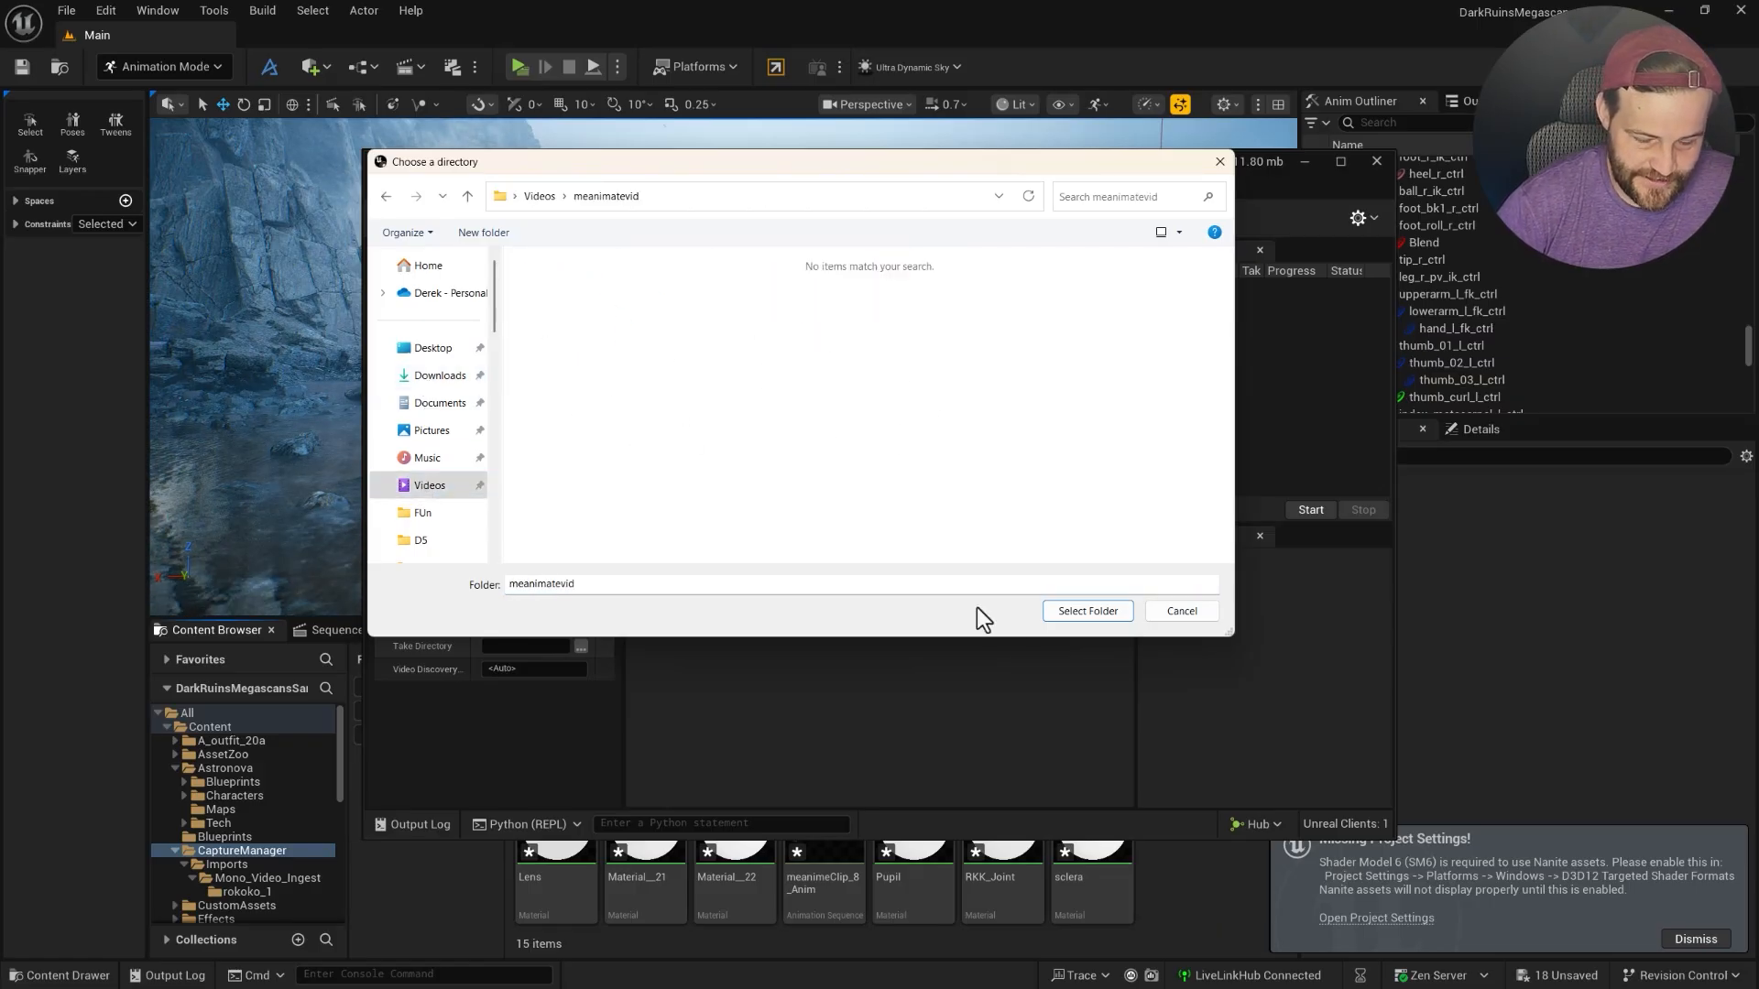
{"action": "left_click", "coordinate": [1089, 611]}
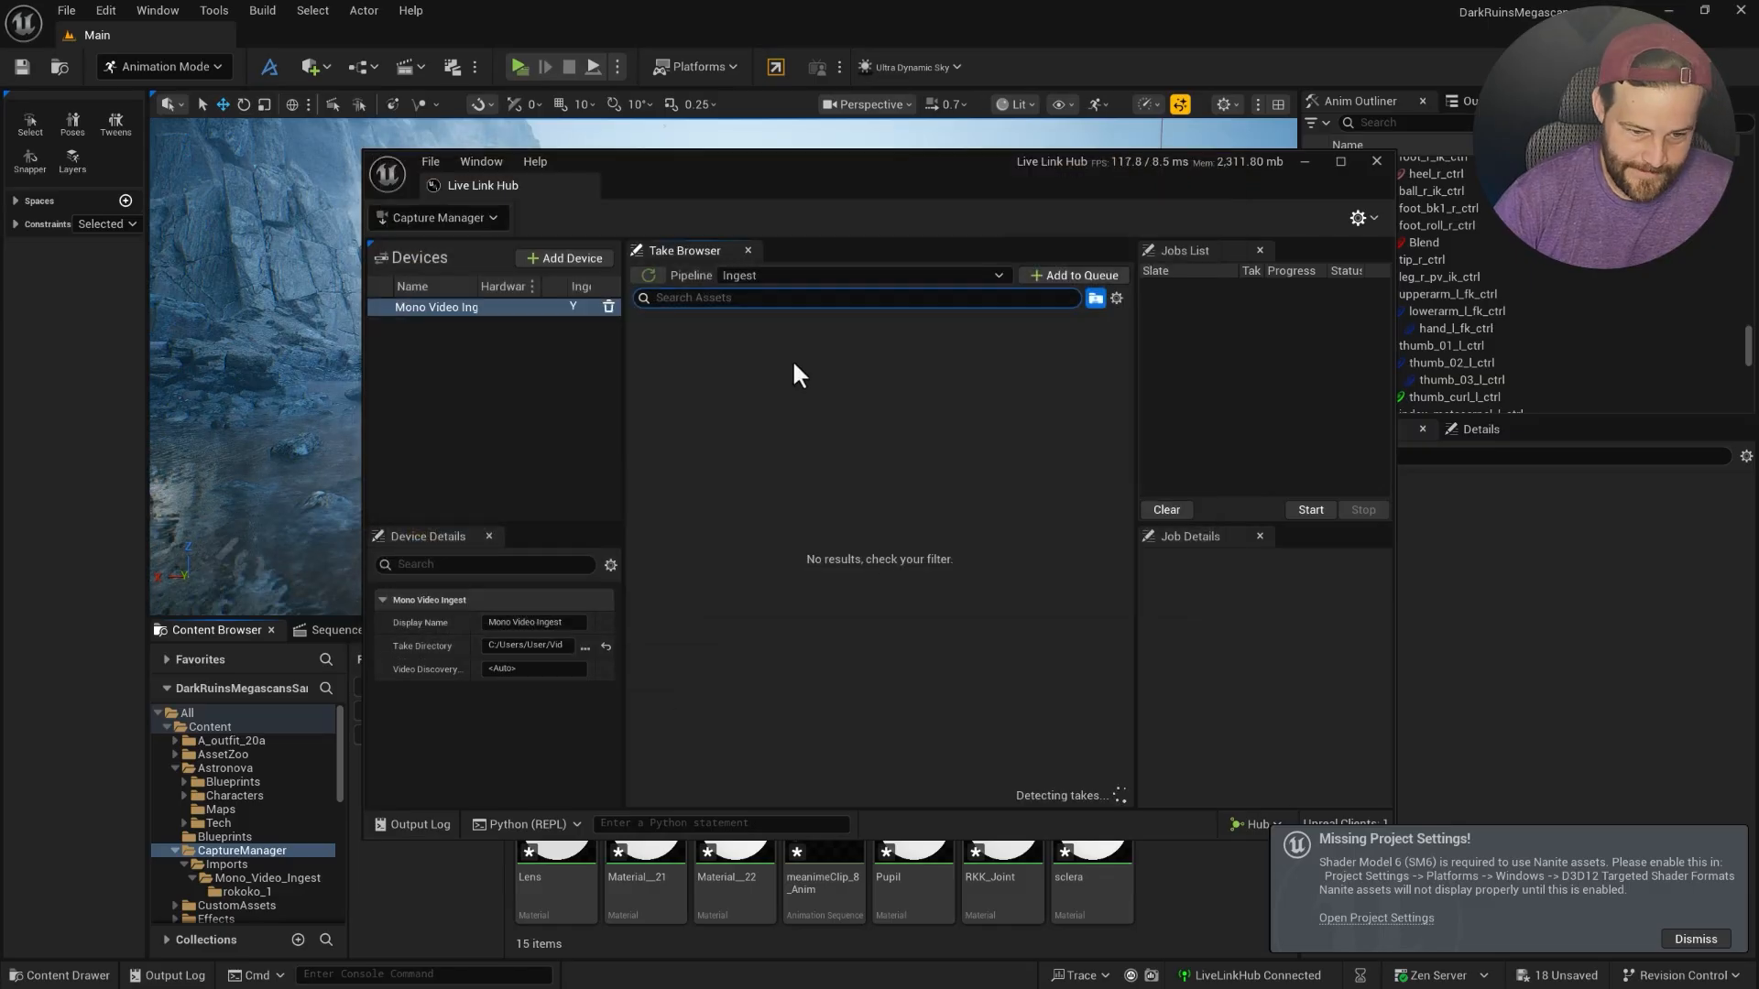
Add the detected facial video take to the ingest queue and select its job to show the job details.
{"action": "left_click", "coordinate": [682, 367]}
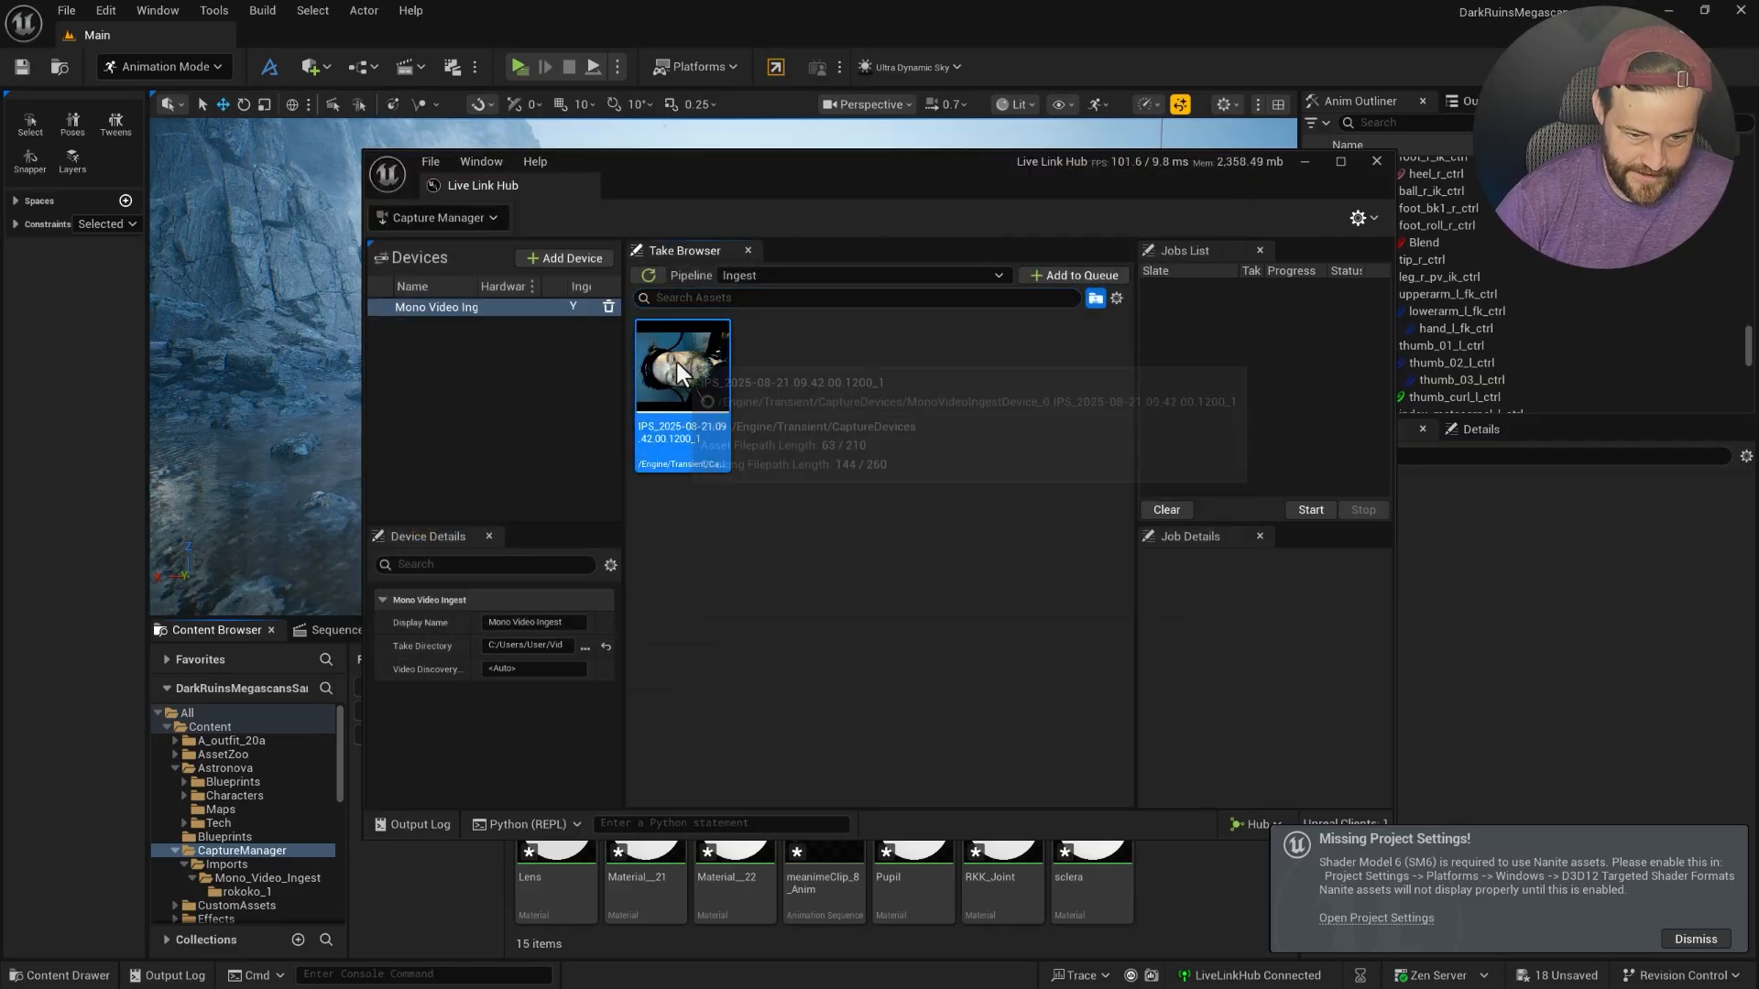
{"action": "left_click", "coordinate": [1081, 276]}
{"action": "left_click", "coordinate": [1189, 291]}
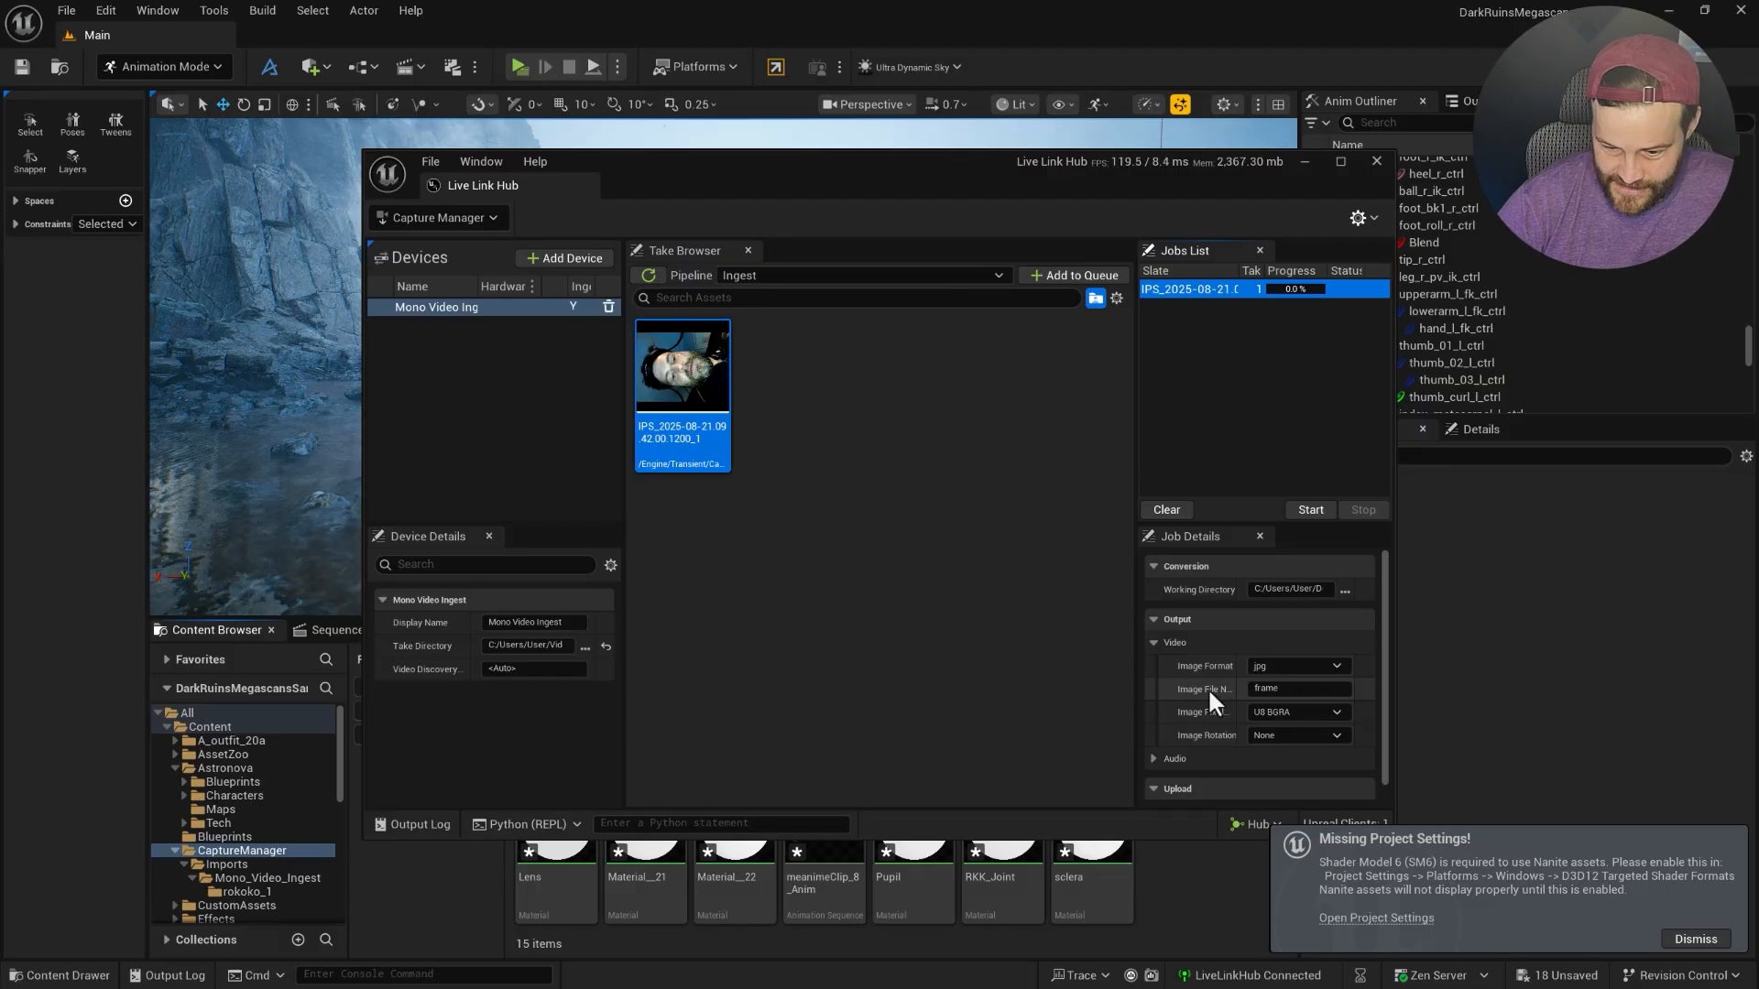
Set the ingest job's image rotation to Clockwise 90° and start the job.
{"action": "scroll", "coordinate": [1207, 687], "scroll_direction": "down", "scroll_amount": 1}
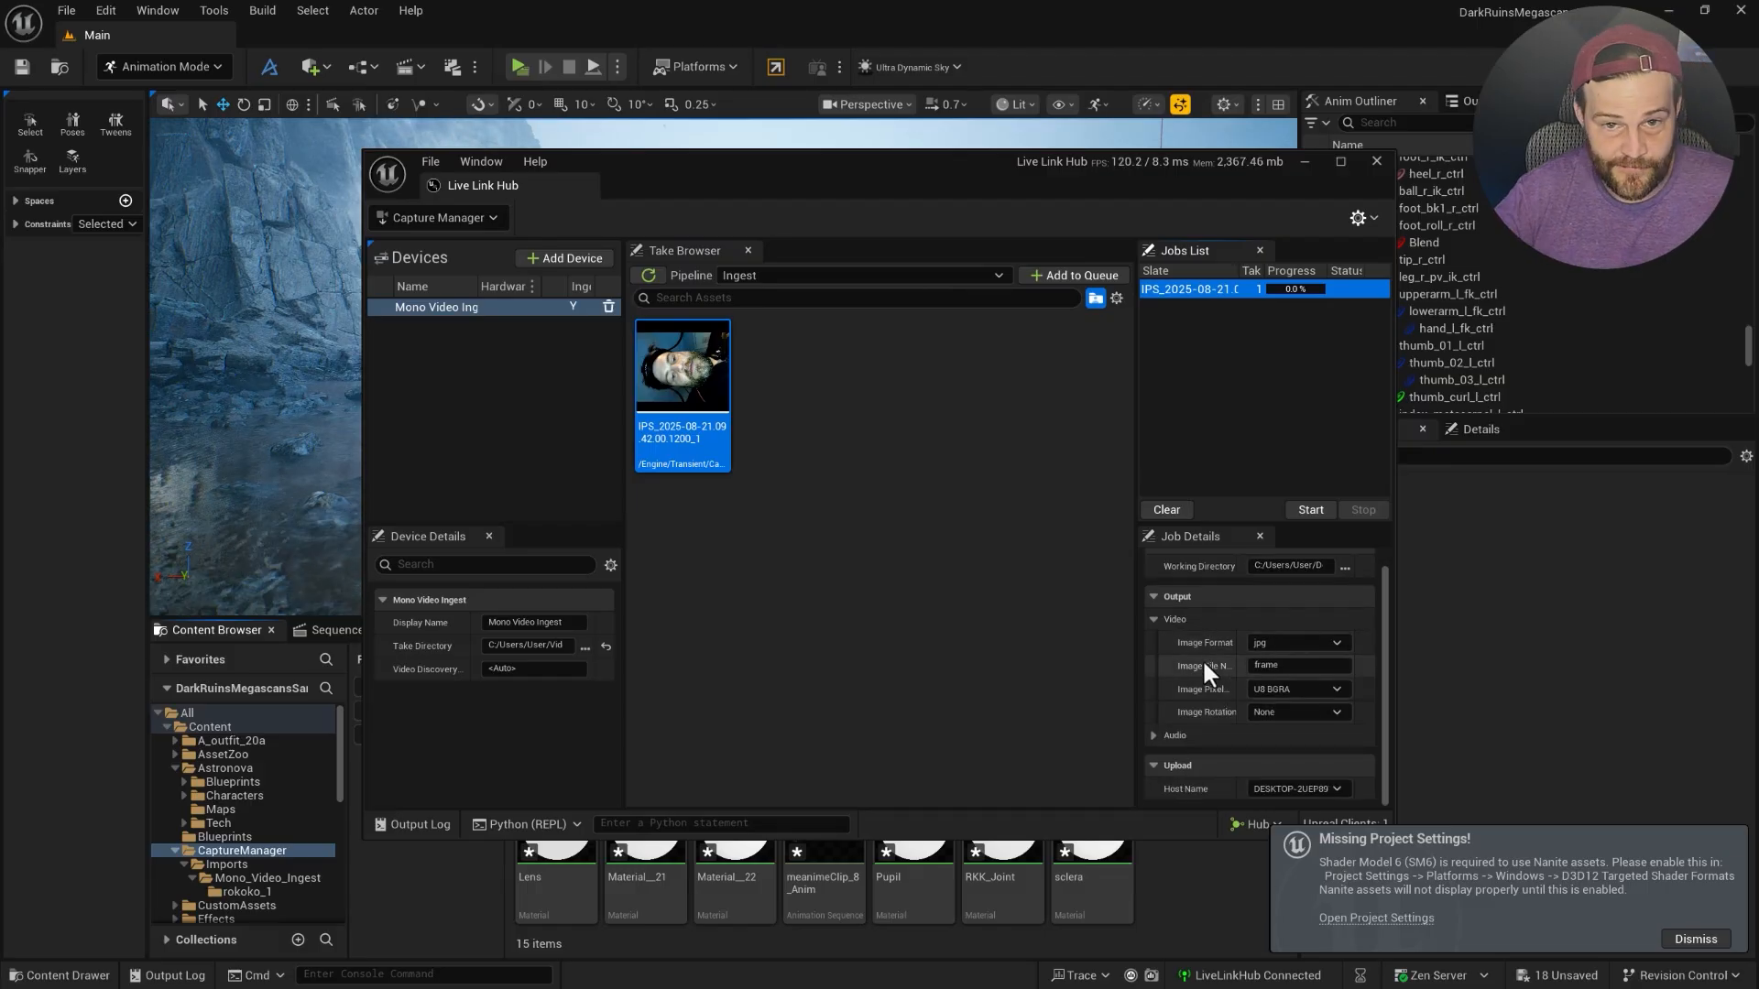
{"action": "scroll", "coordinate": [1150, 685], "scroll_direction": "up", "scroll_amount": 1}
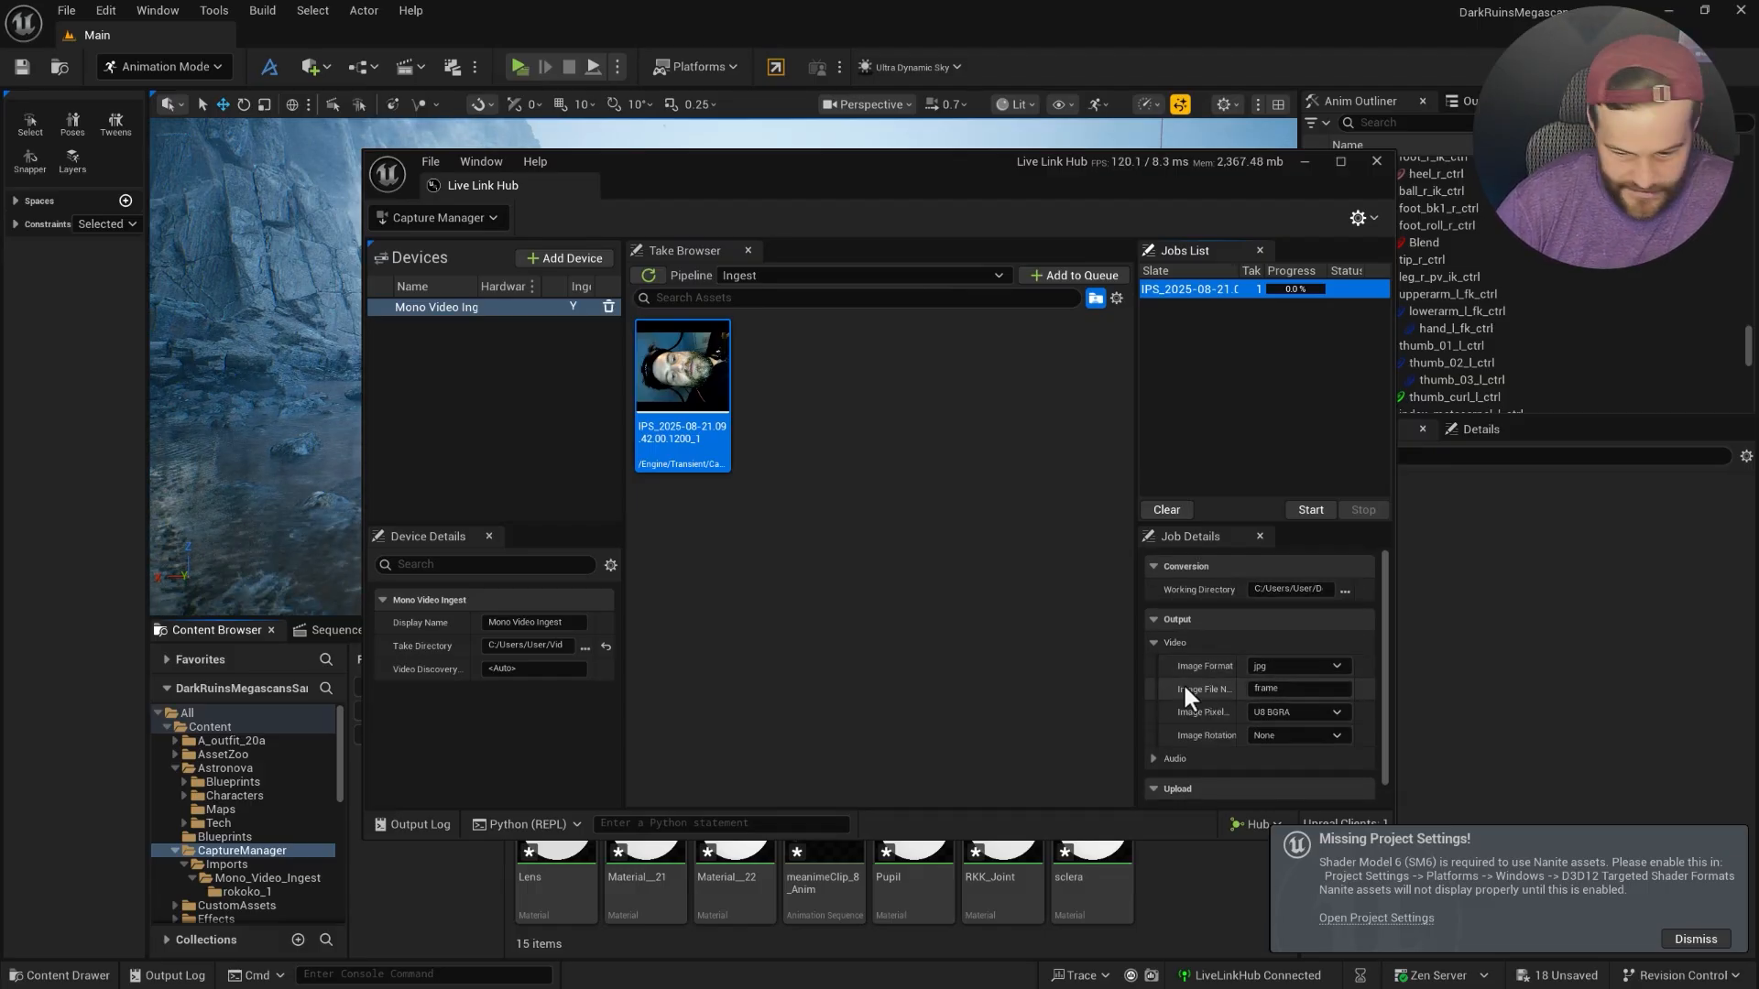
{"action": "scroll", "coordinate": [1184, 683], "scroll_direction": "down", "scroll_amount": 1}
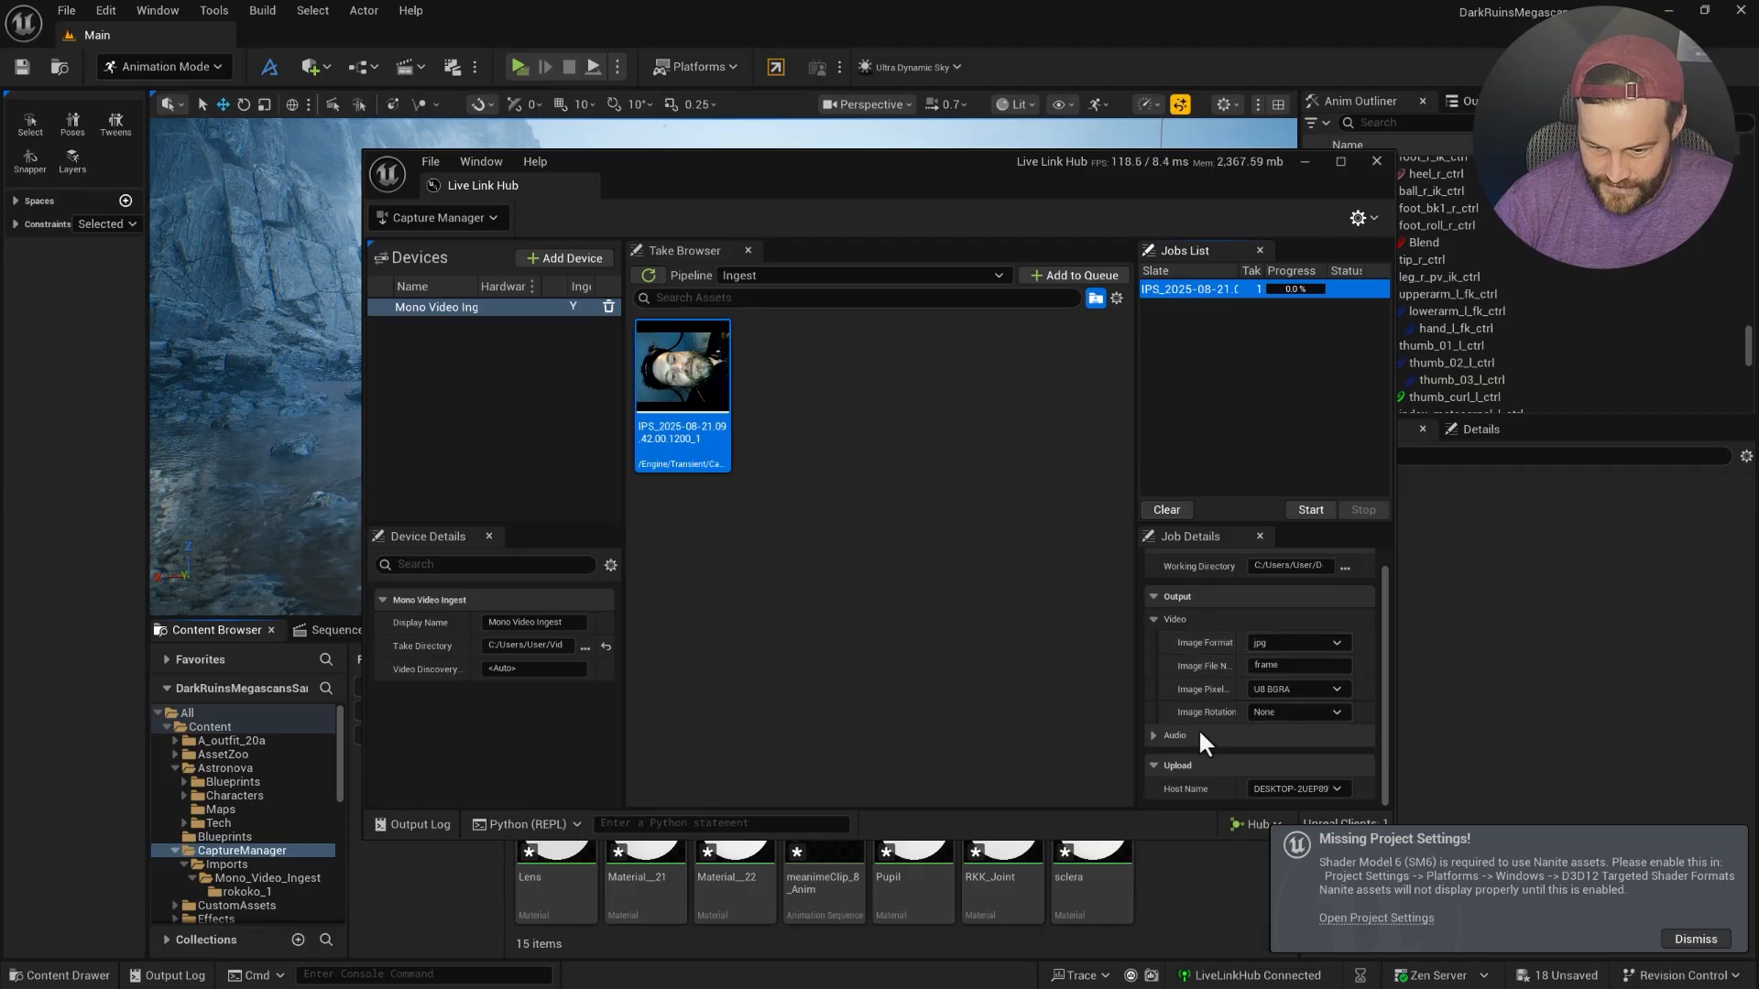
{"action": "left_click", "coordinate": [1153, 736]}
{"action": "scroll", "coordinate": [1191, 687], "scroll_direction": "down", "scroll_amount": 1}
{"action": "left_click", "coordinate": [1262, 682]}
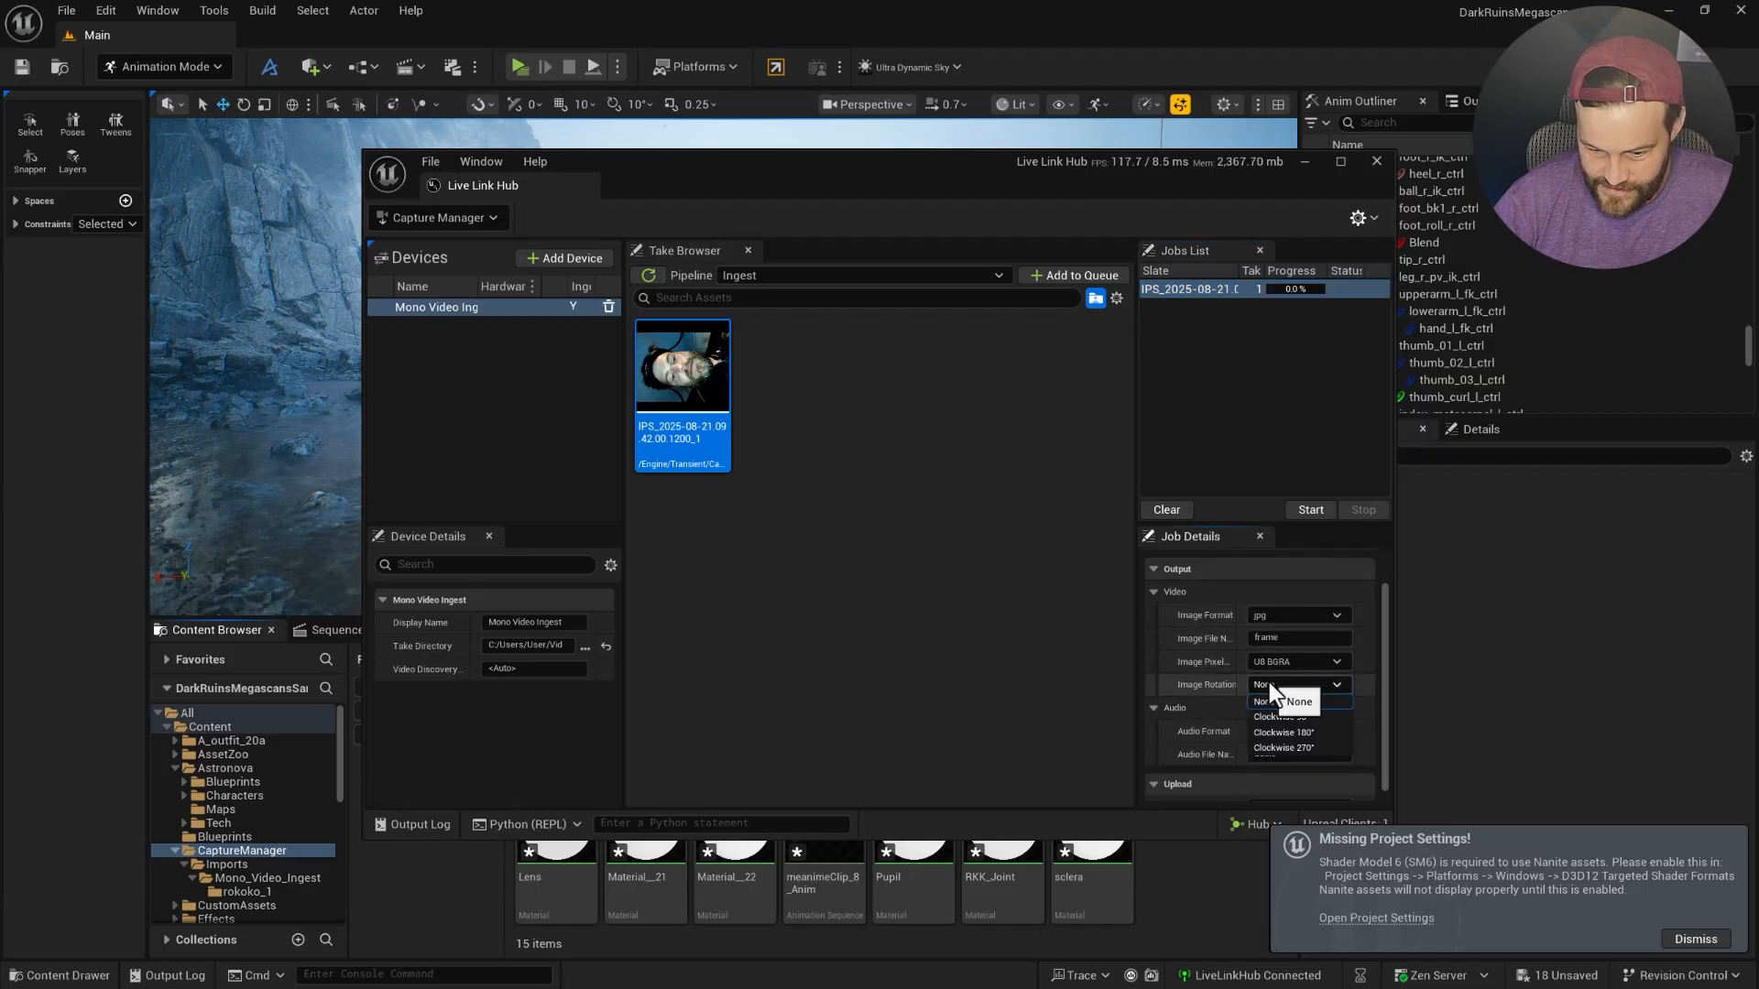
{"action": "left_click", "coordinate": [1301, 717]}
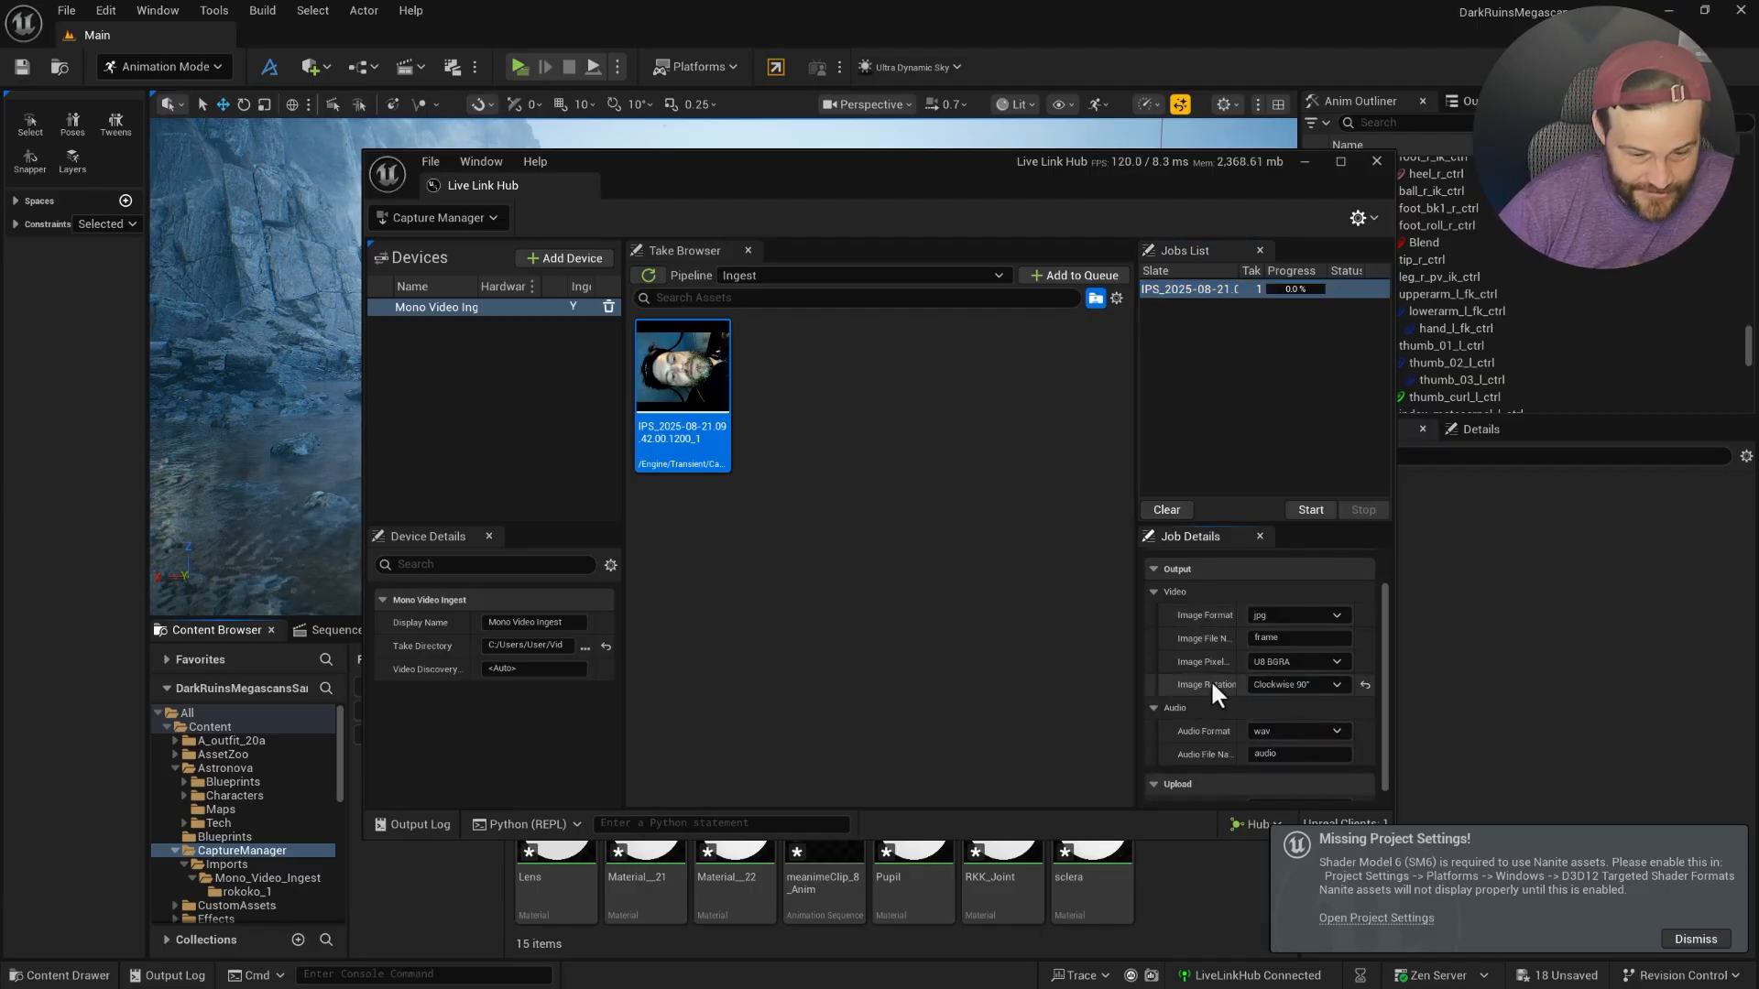
{"action": "left_click", "coordinate": [1311, 511]}
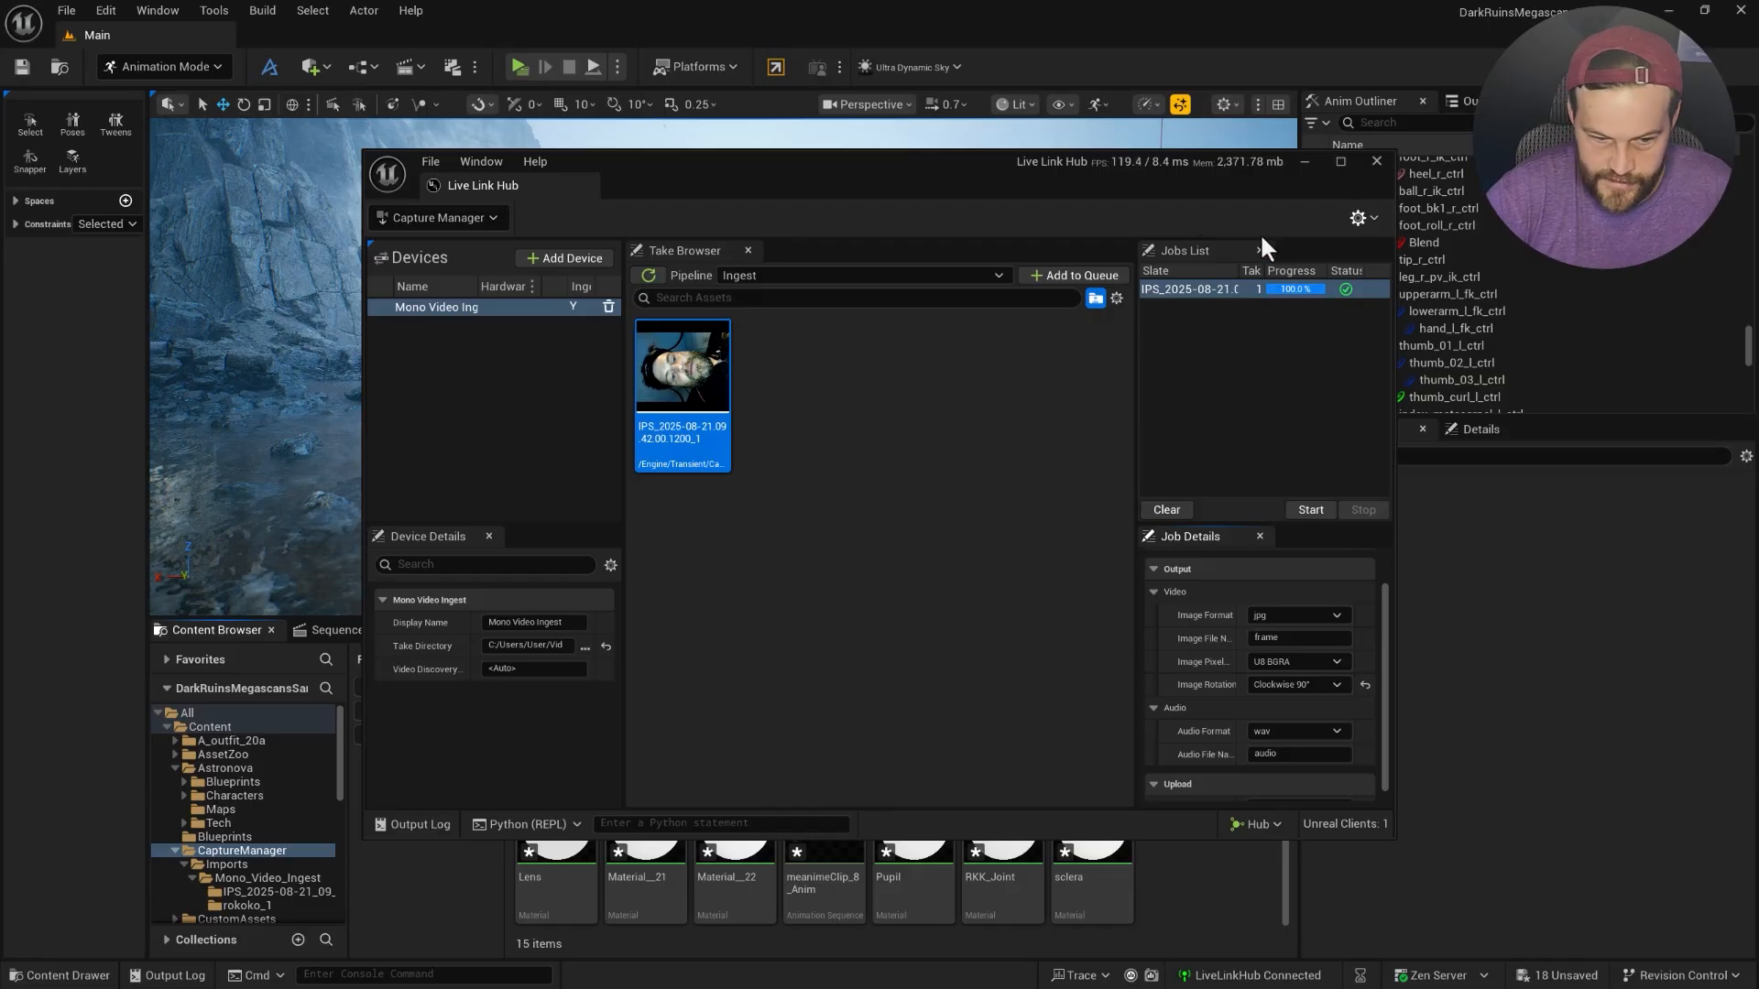
Return to Unreal Editor and open the take folder IPS_2025-08-21_09_42_00_1200_1 under CaptureManager/Imports/Mono_Video_Ingest, checking rokoko_1 for comparison.
{"action": "left_click", "coordinate": [1305, 163]}
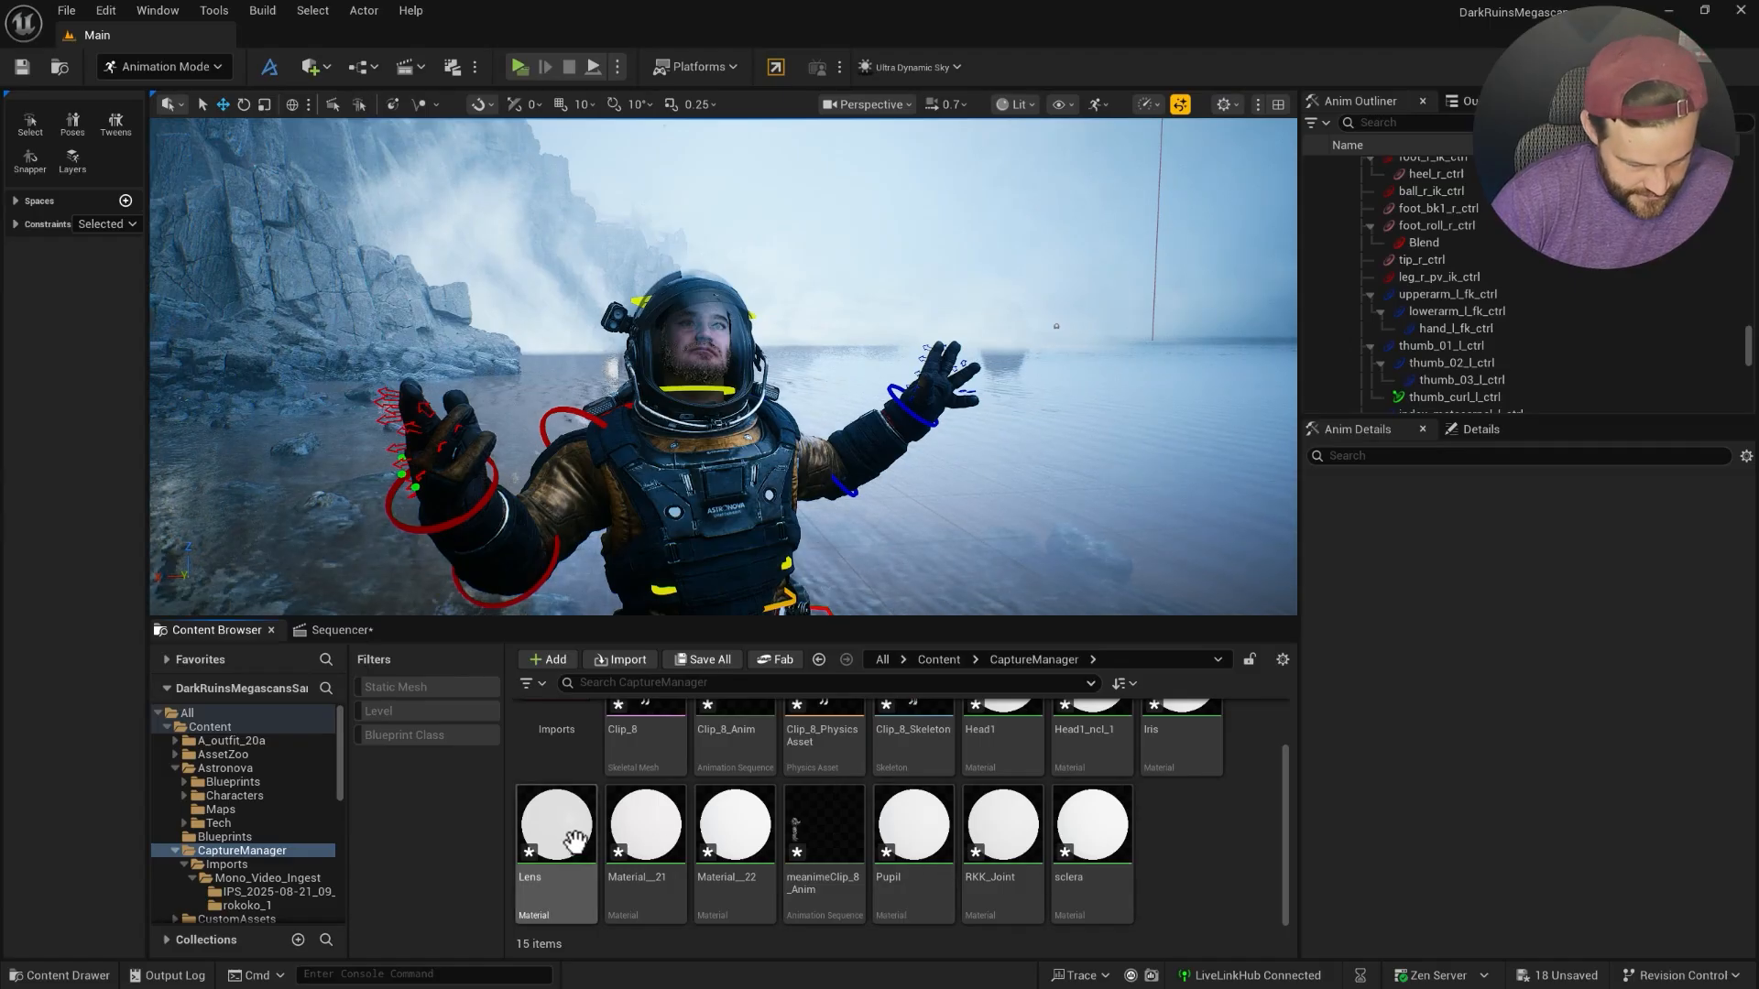
{"action": "left_click", "coordinate": [200, 852]}
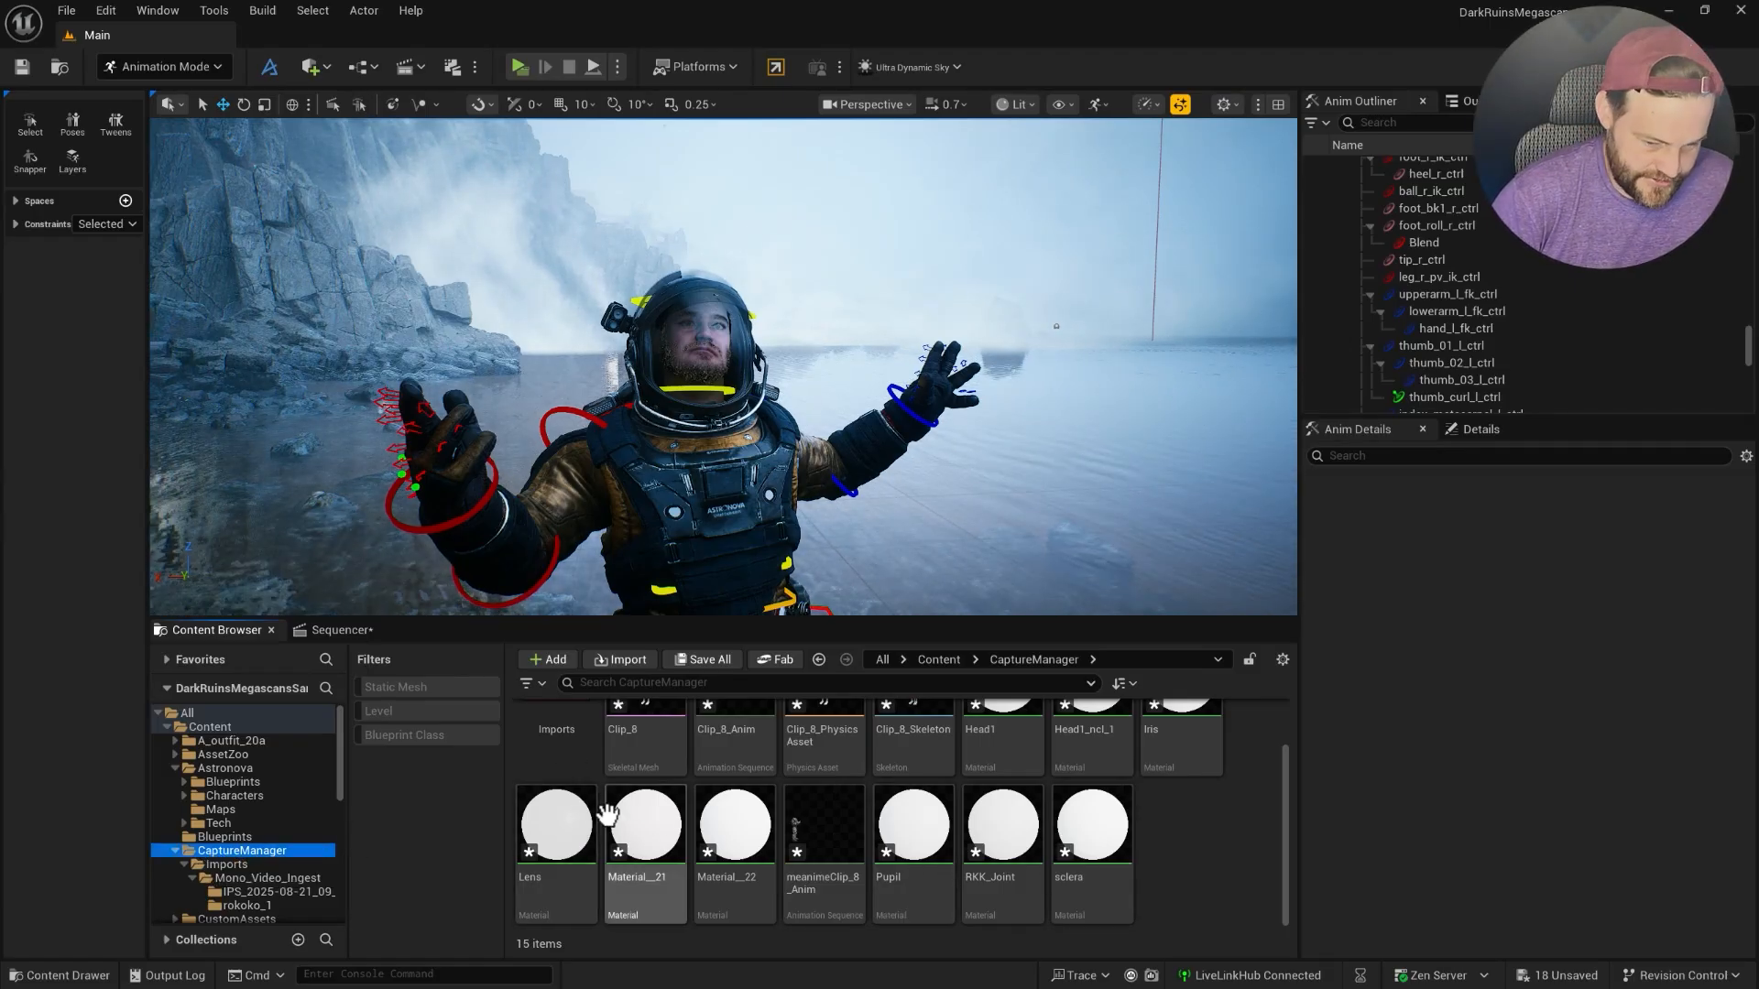
{"action": "scroll", "coordinate": [553, 742], "scroll_direction": "up", "scroll_amount": 1}
{"action": "double_click", "coordinate": [536, 726]}
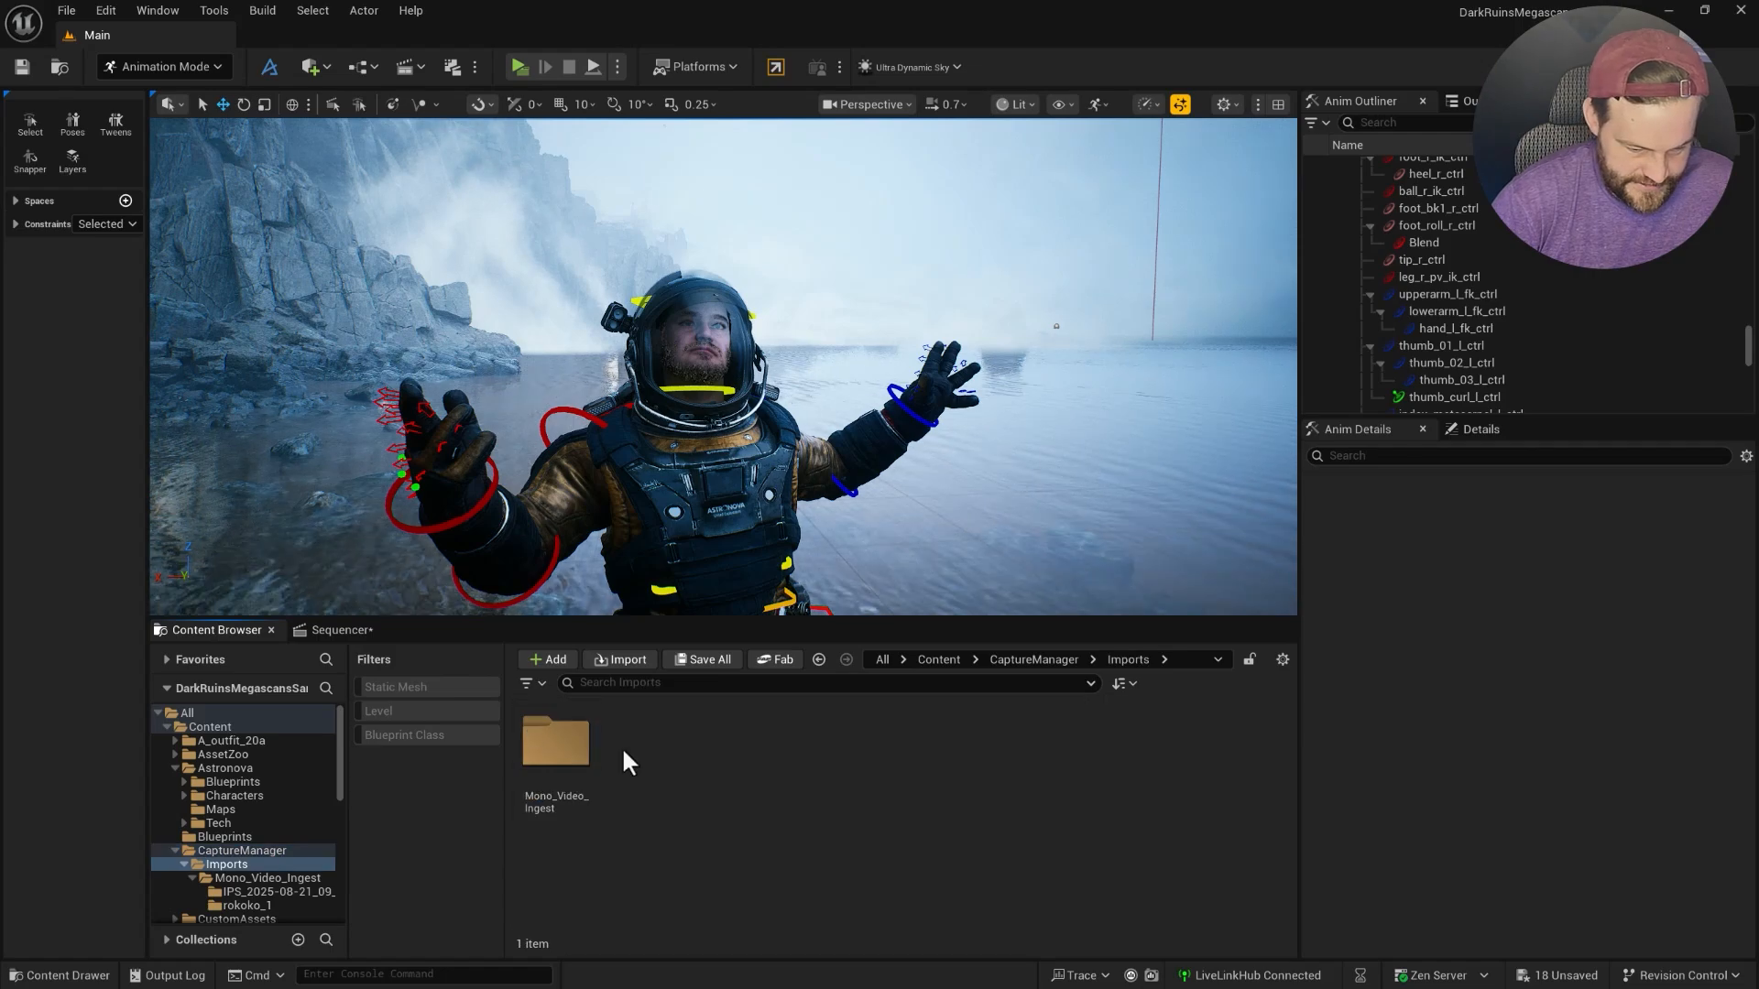
{"action": "left_click", "coordinate": [553, 733]}
{"action": "double_click", "coordinate": [555, 733]}
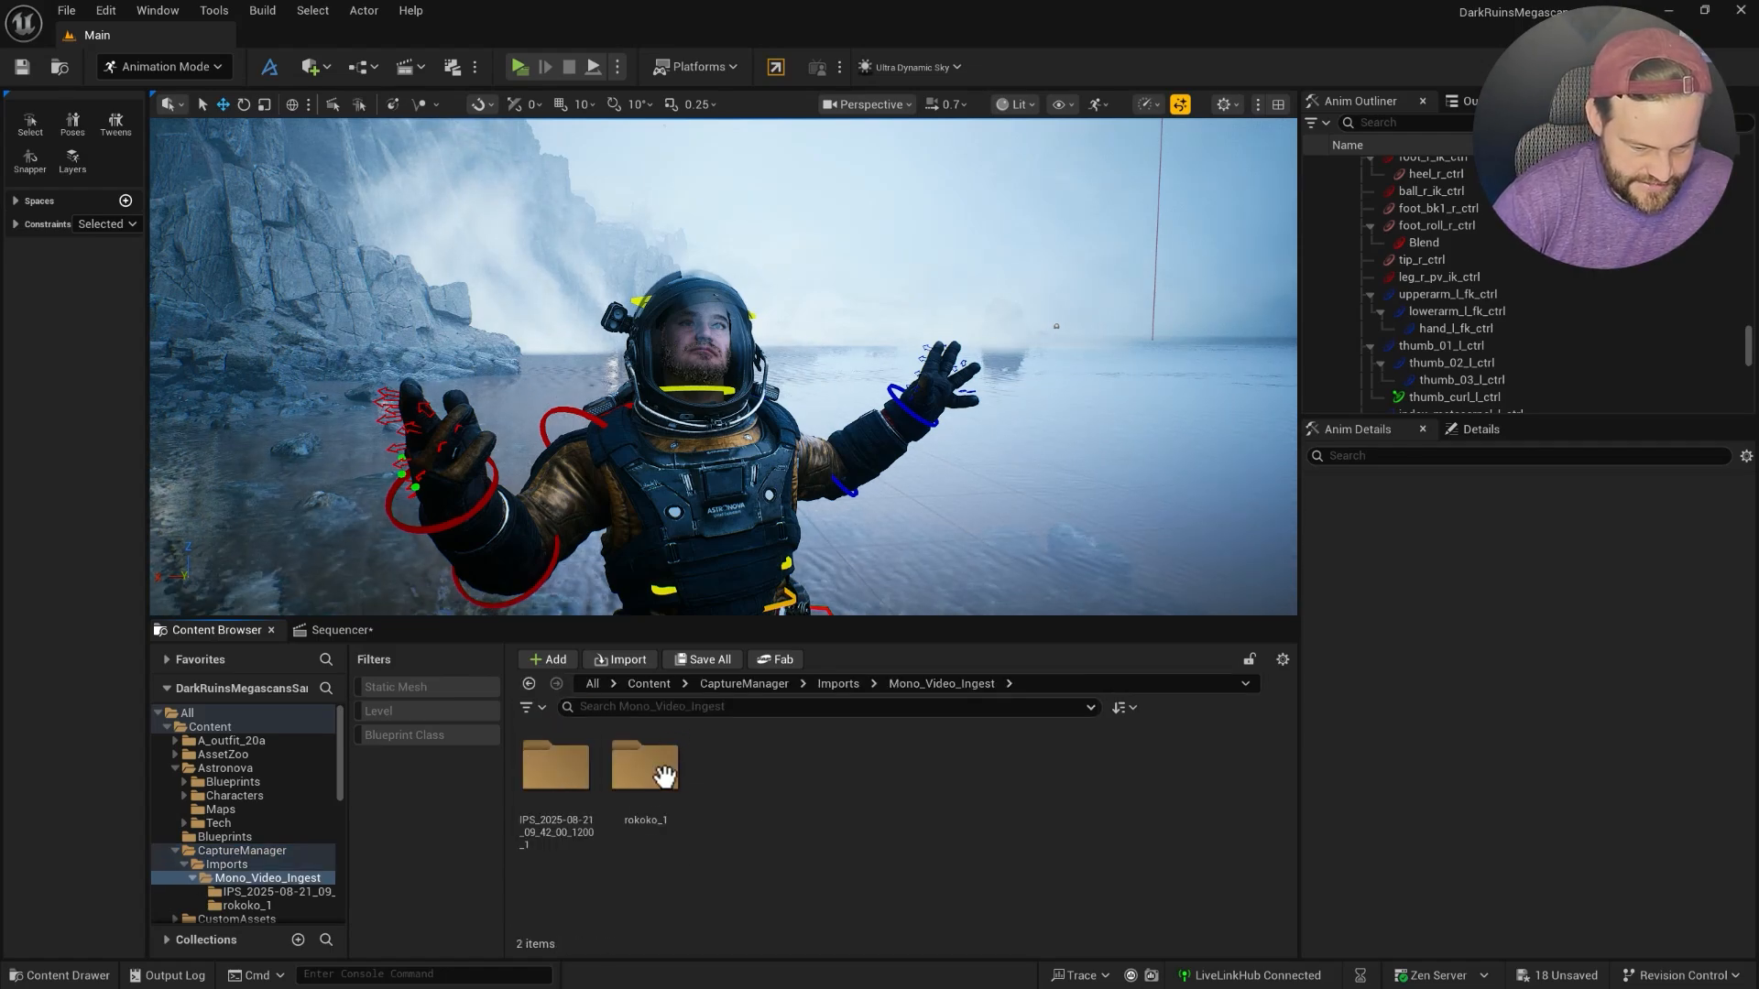
{"action": "double_click", "coordinate": [563, 772]}
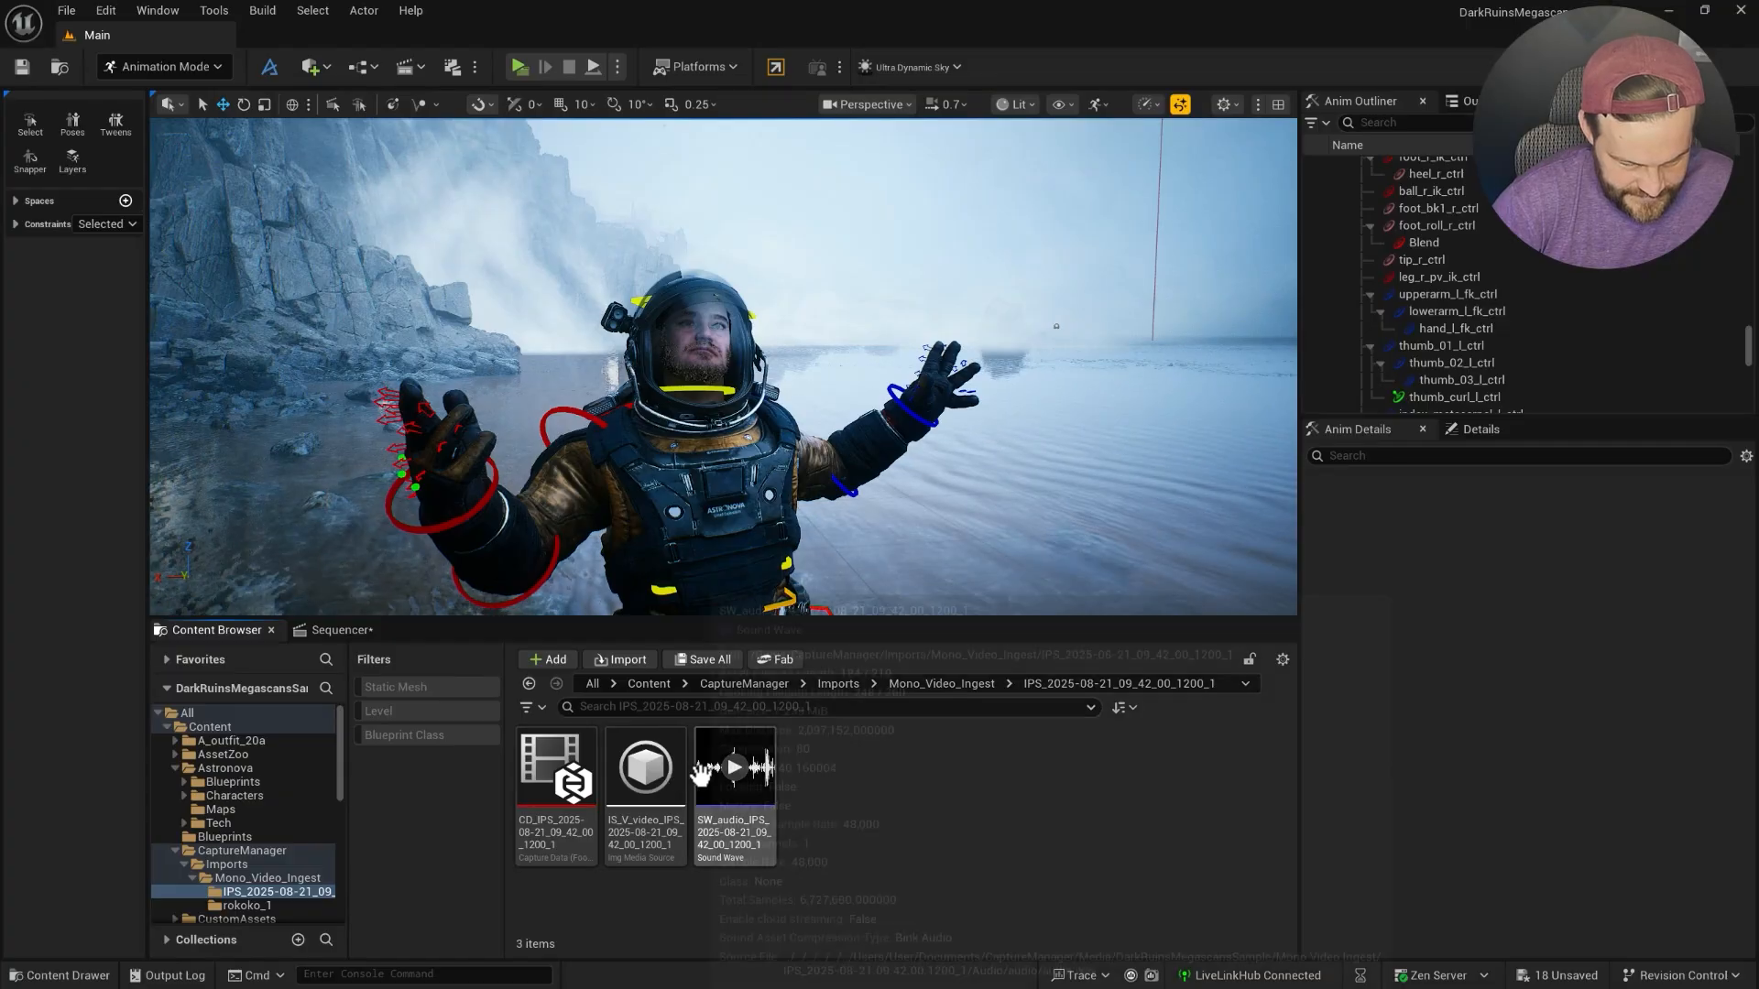
{"action": "left_click", "coordinate": [248, 903]}
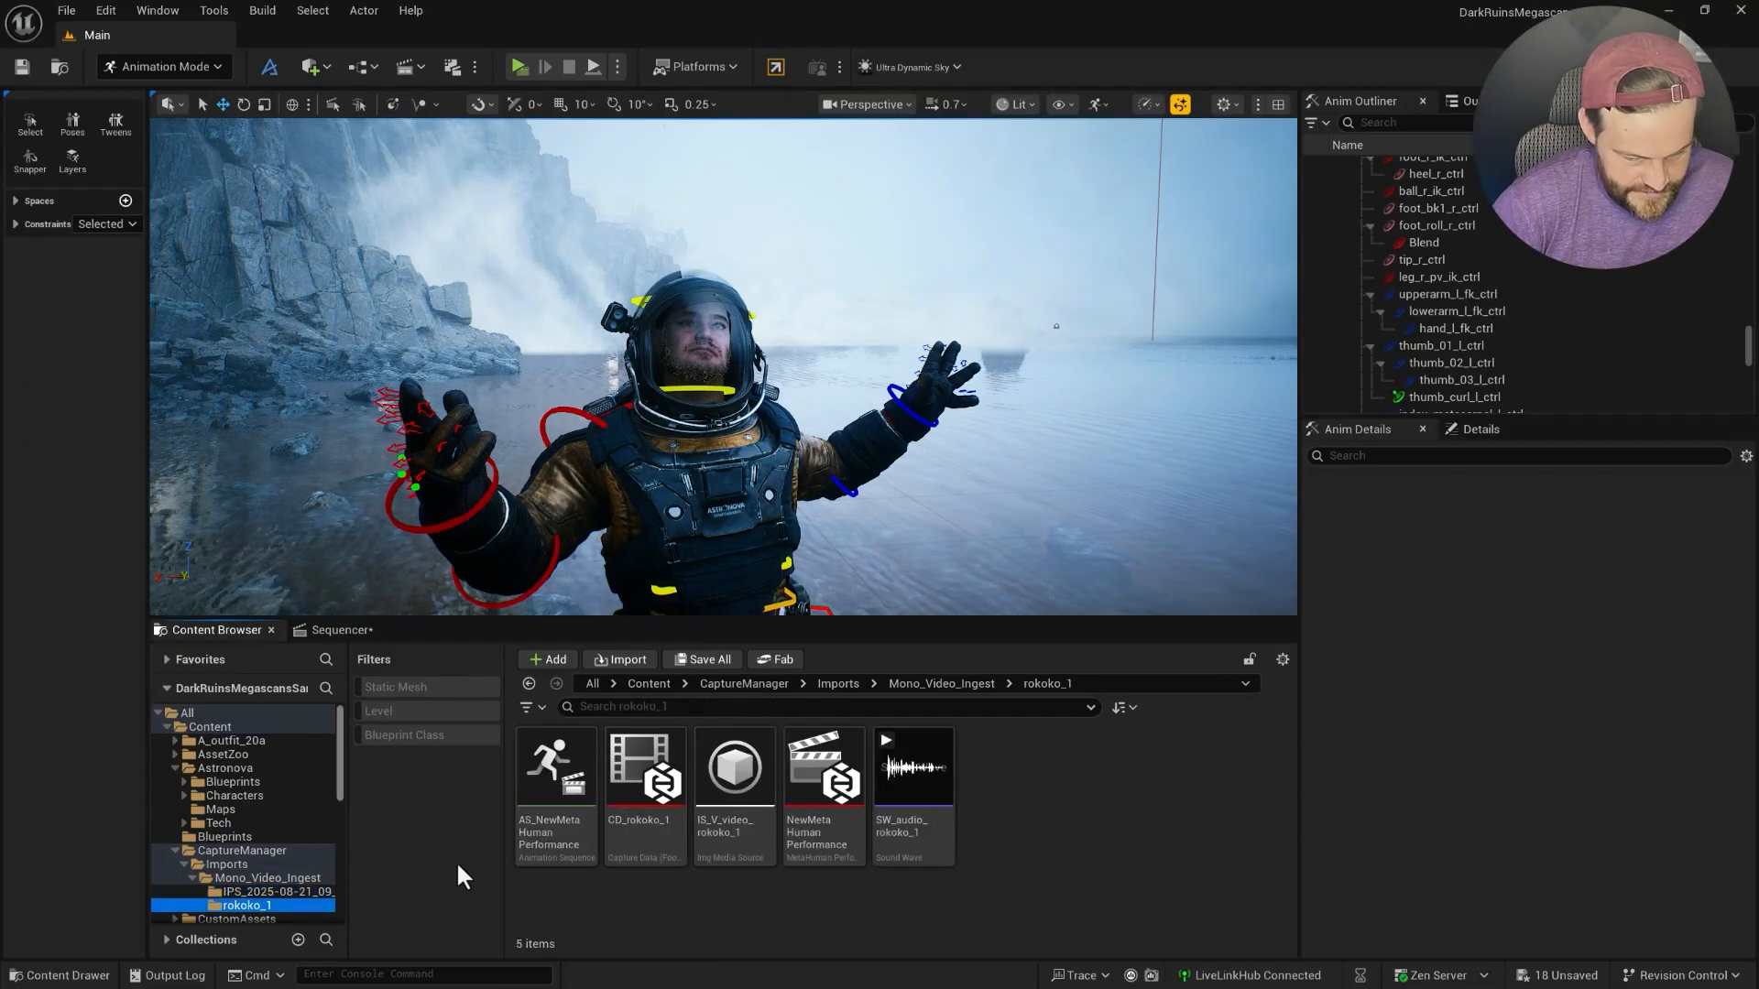
{"action": "left_click", "coordinate": [241, 891]}
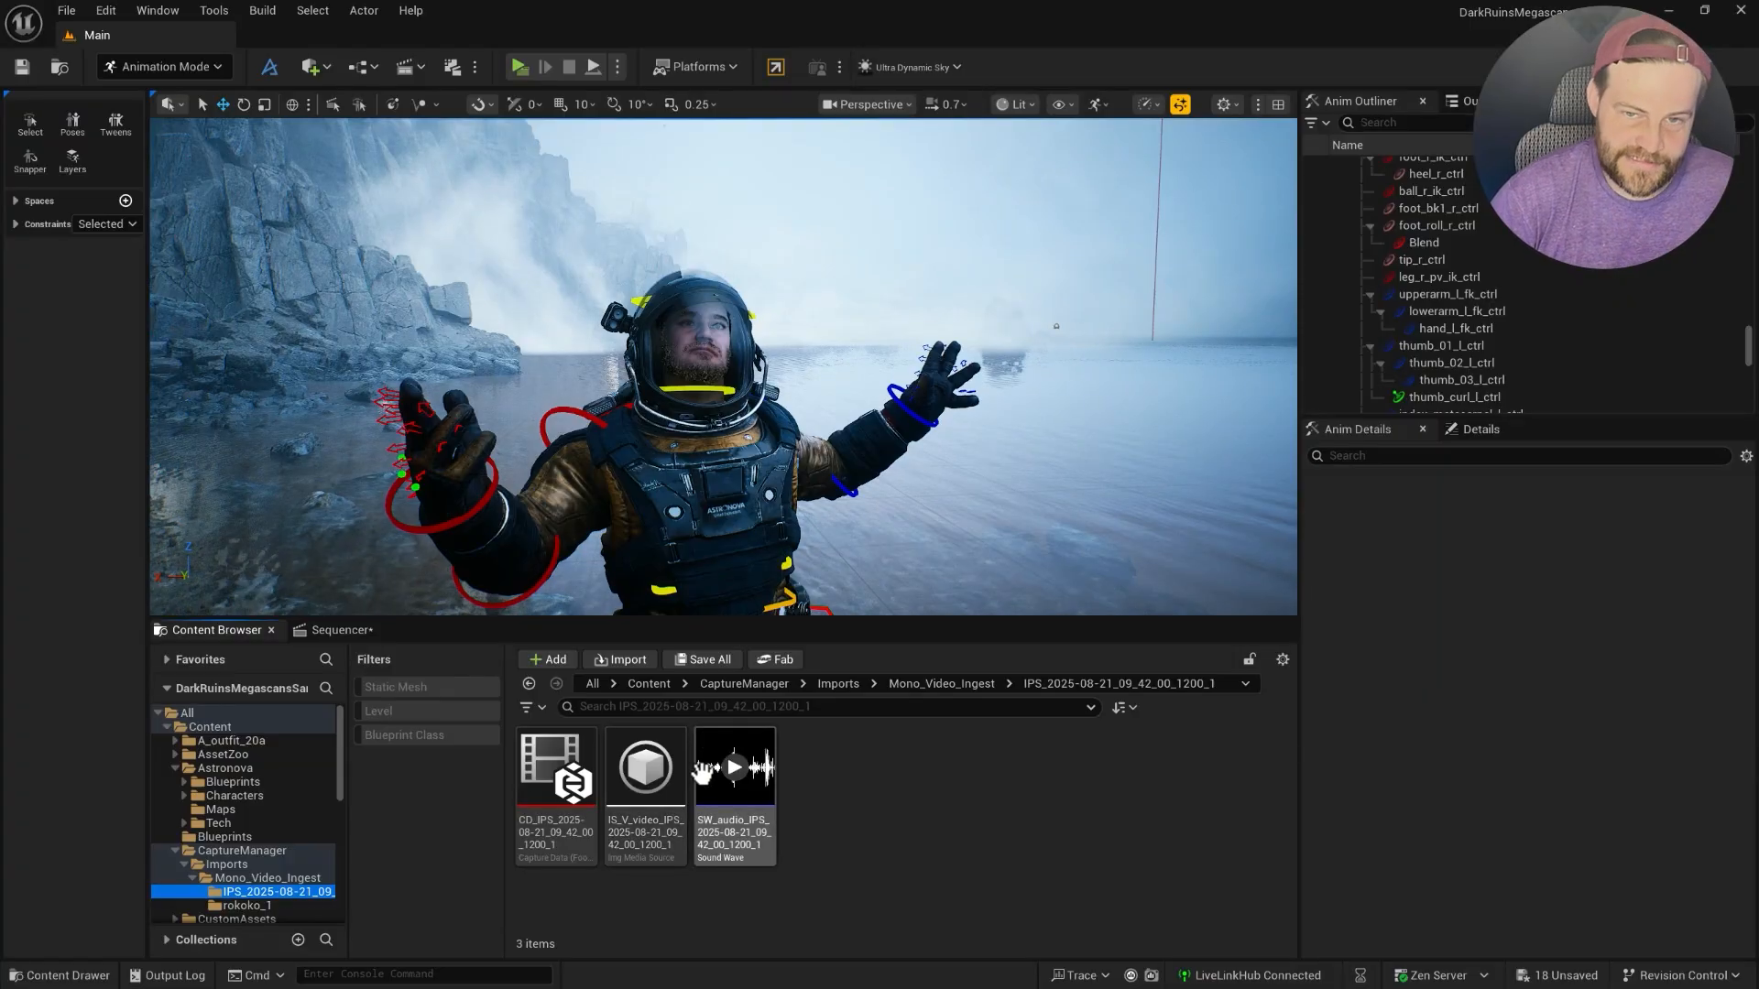
Create a MetaHuman Performance asset named meanimateperf in the ingested take's folder.
{"action": "mouse_move", "coordinate": [705, 774]}
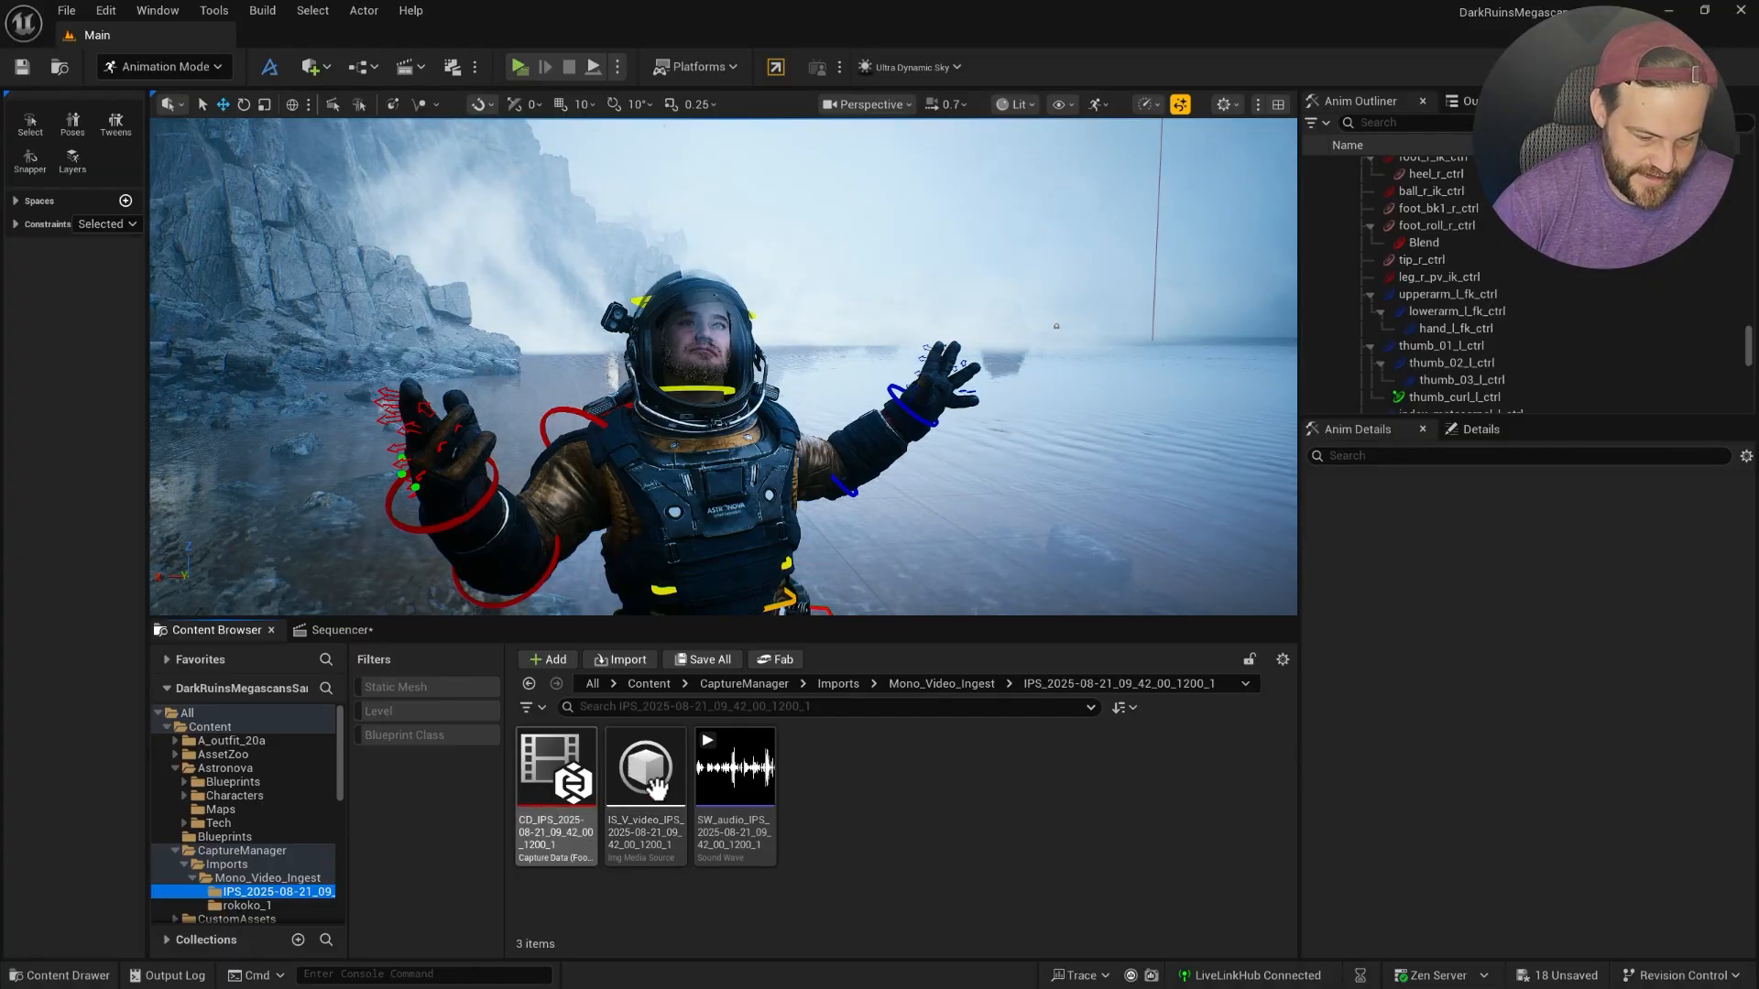
{"action": "right_click", "coordinate": [876, 793]}
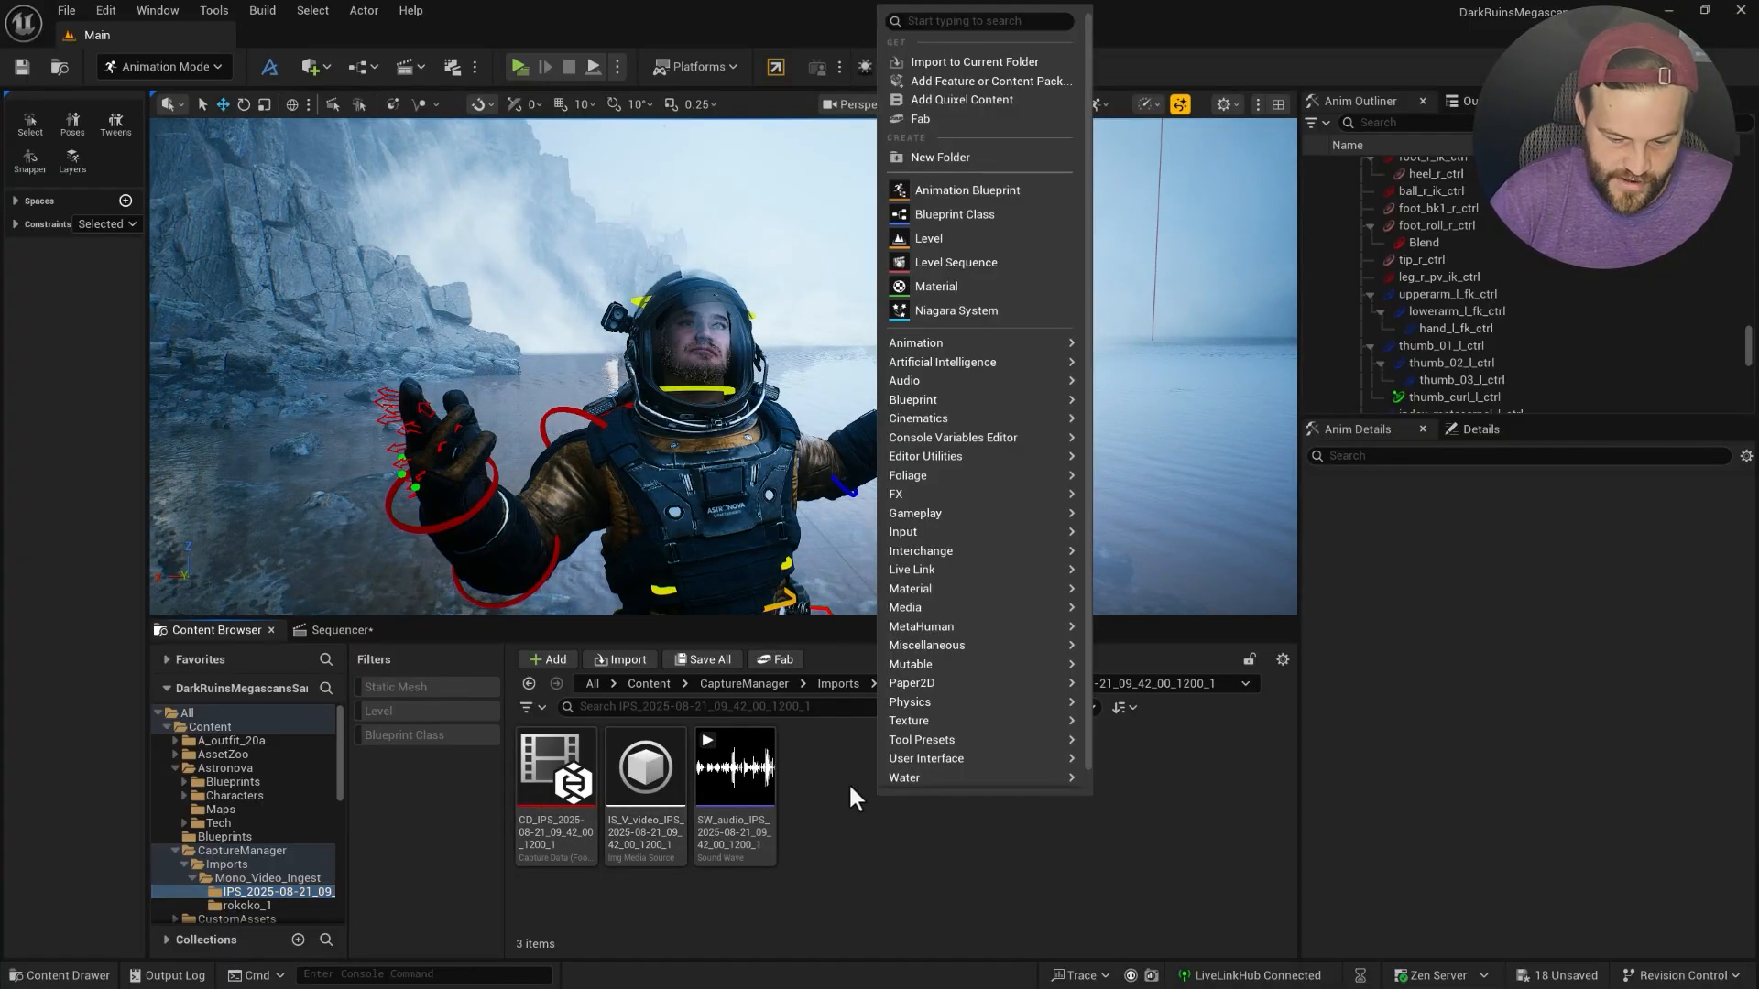
{"action": "mouse_move", "coordinate": [953, 625]}
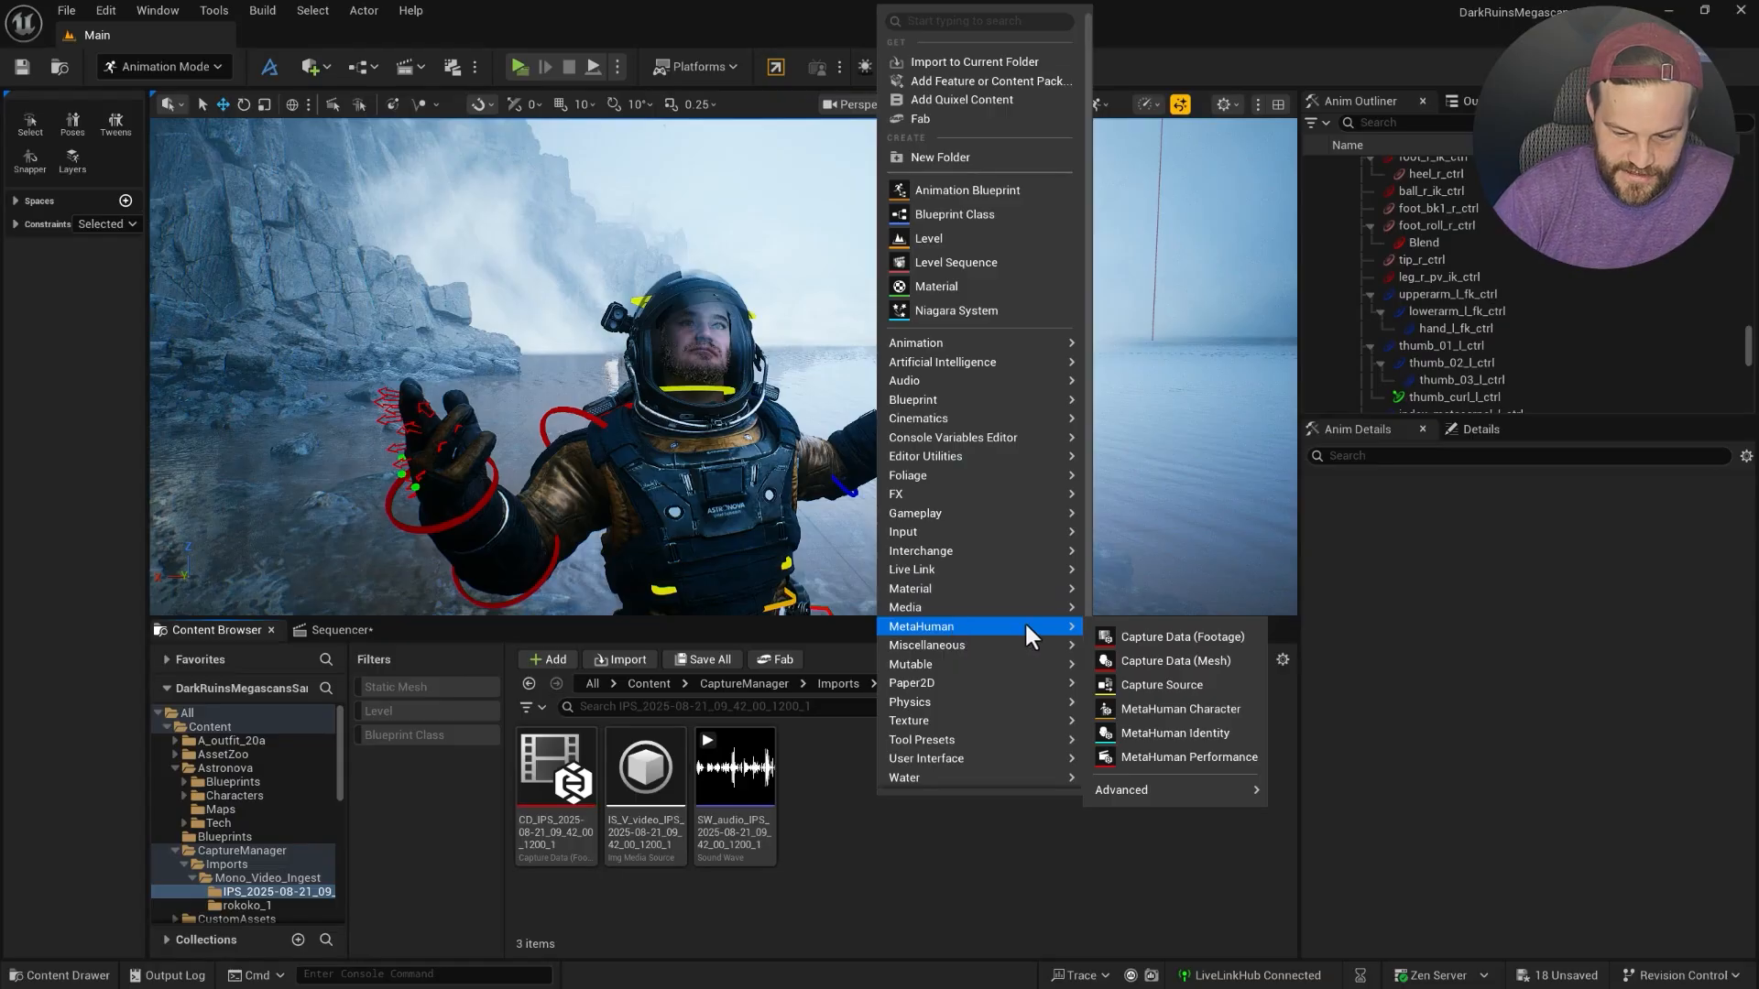
{"action": "left_click", "coordinate": [1151, 756]}
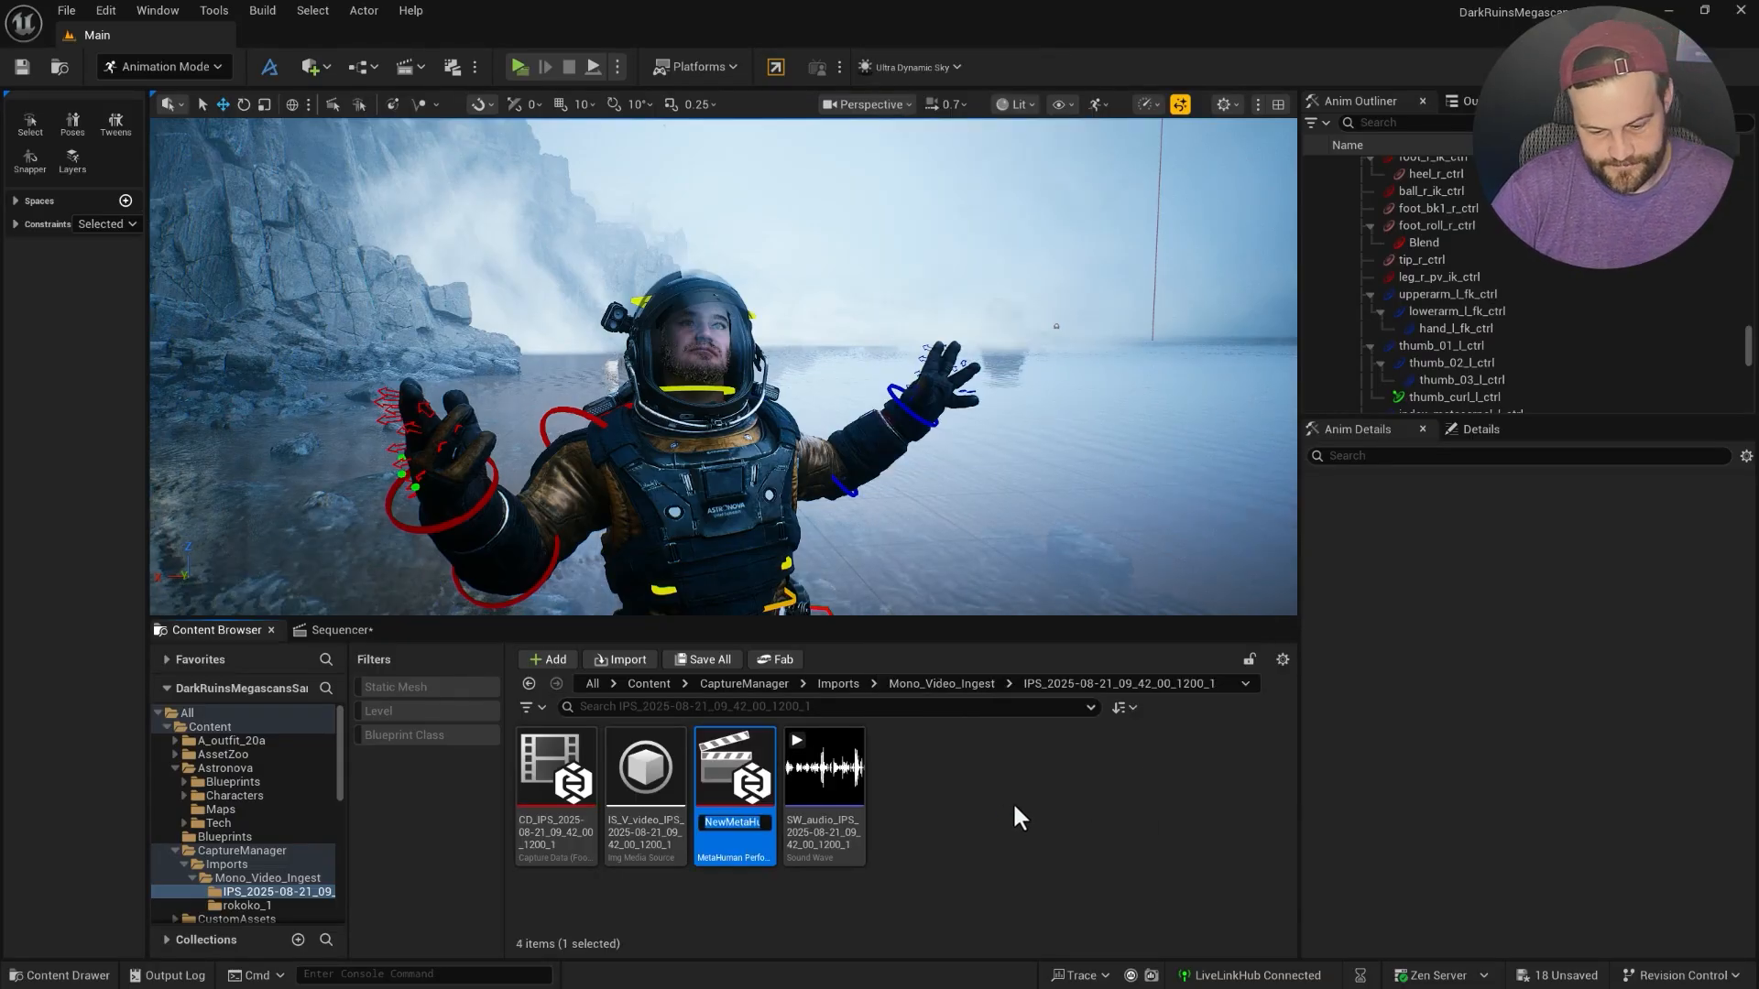
{"action": "type", "text": "mea"}
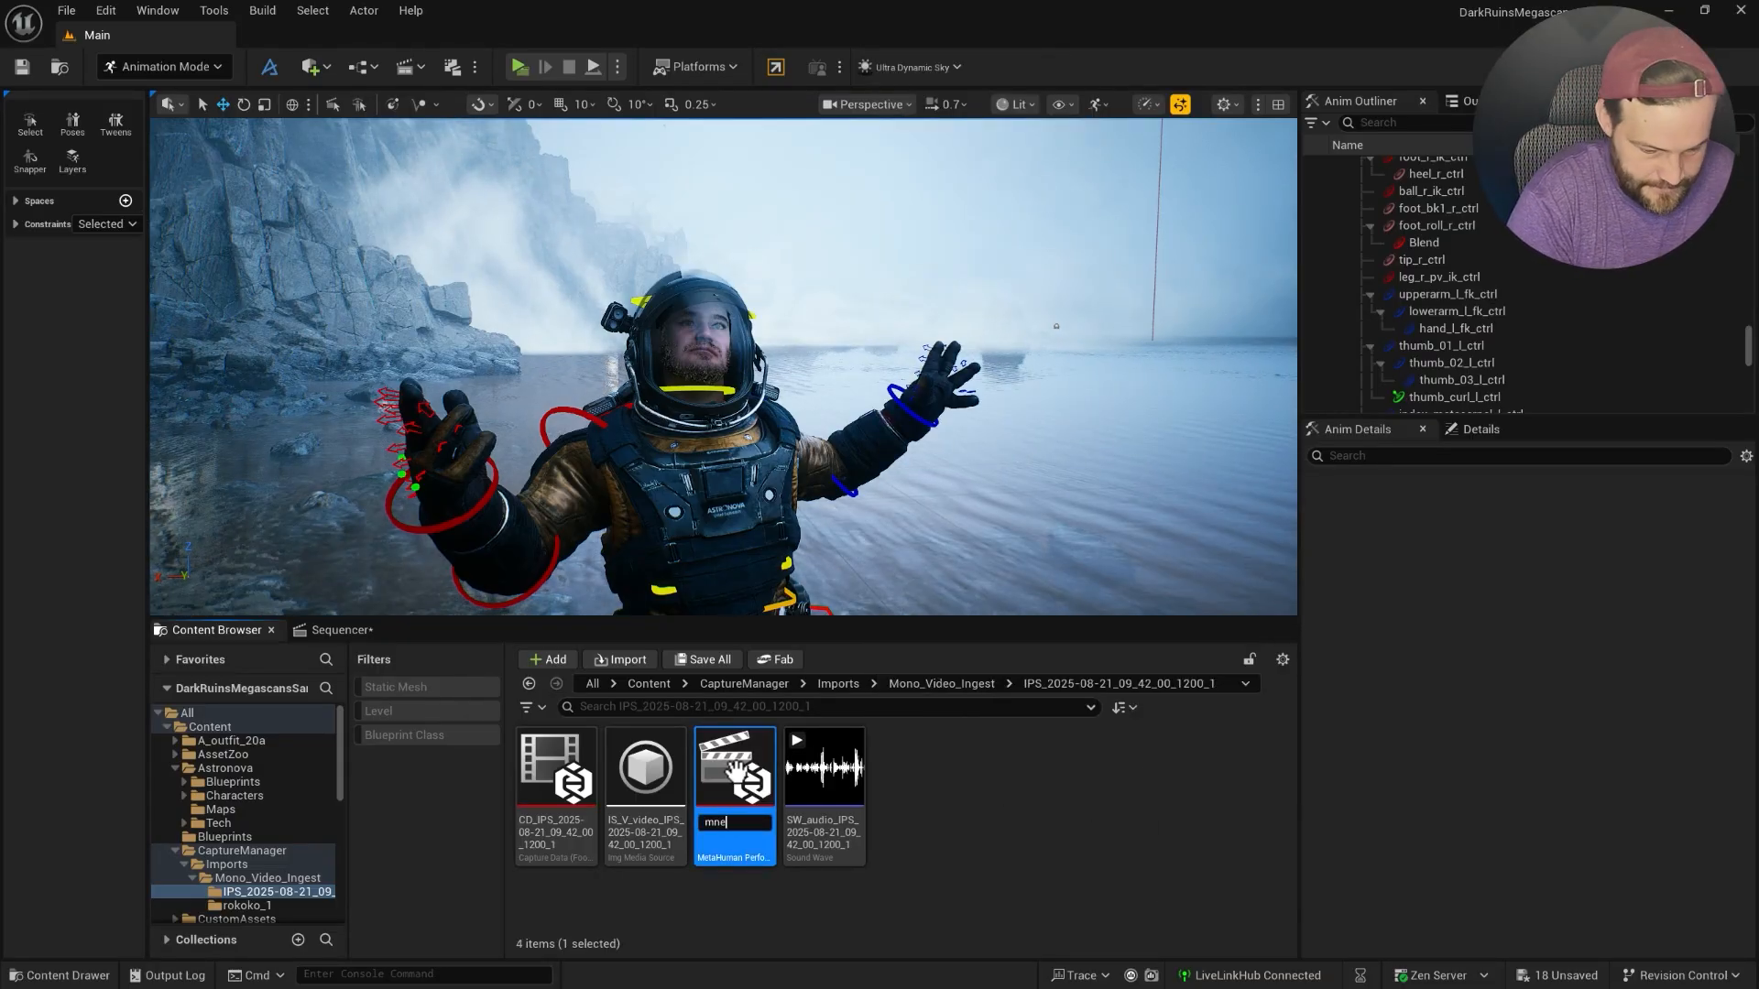
{"action": "type", "text": "nimat"}
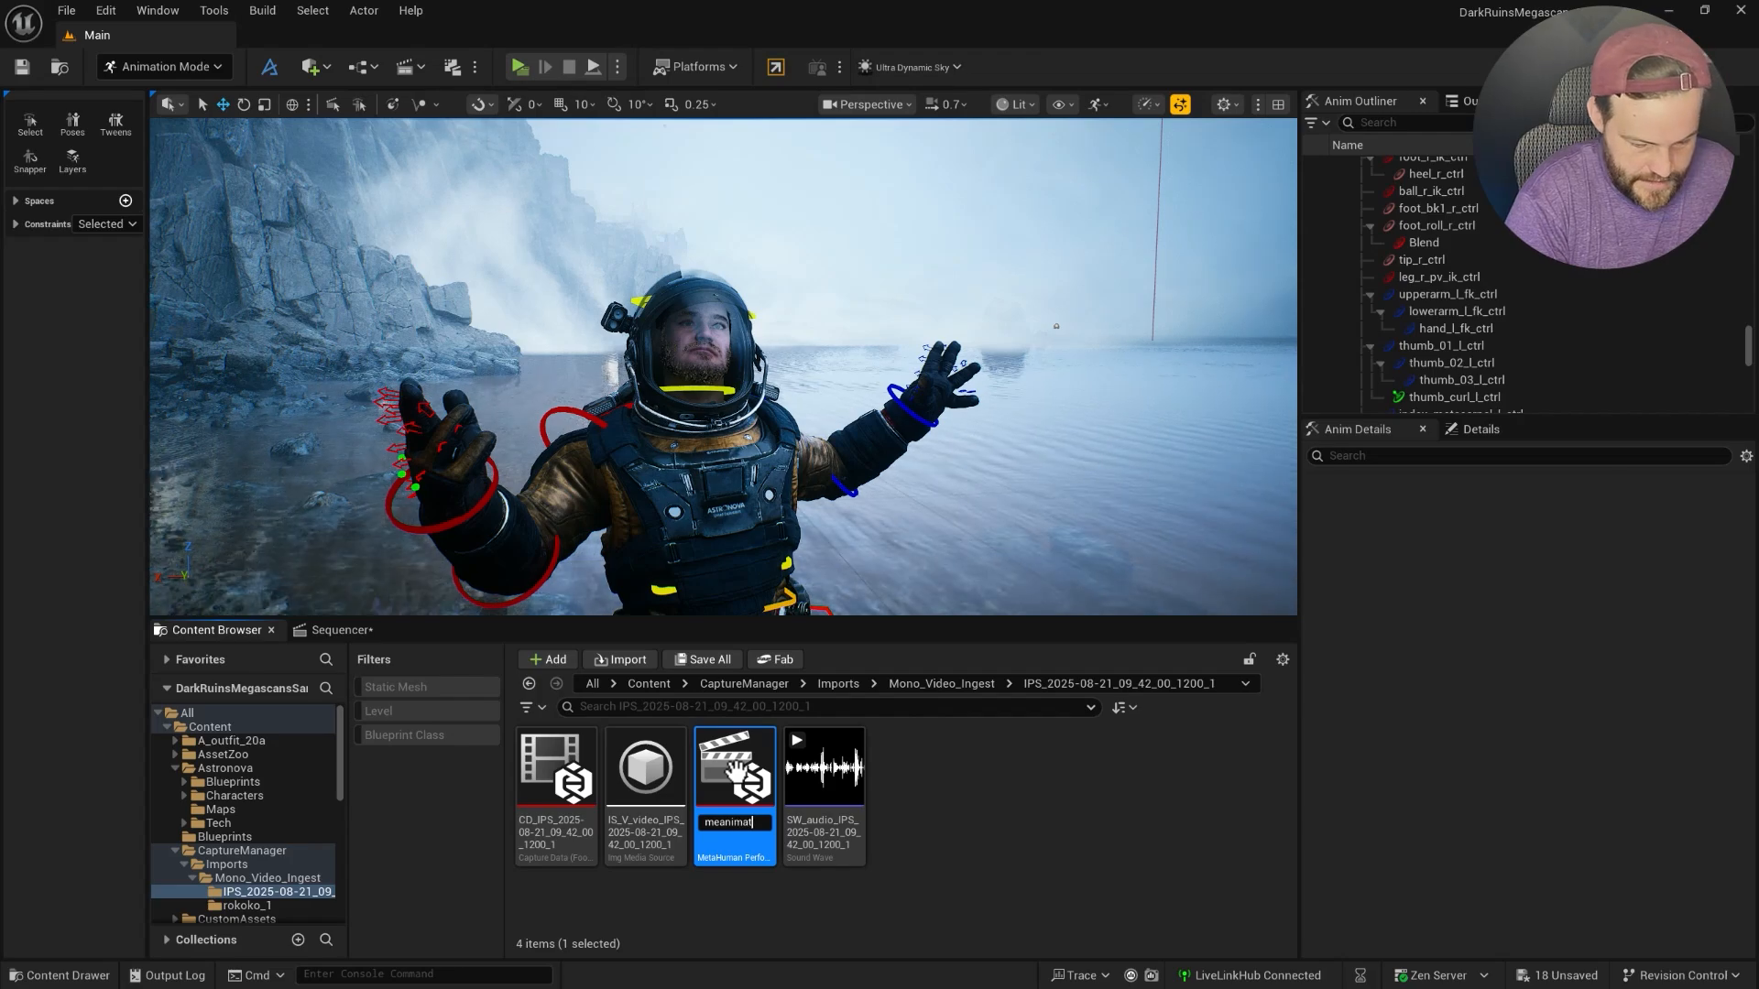
{"action": "type", "text": "eperf"}
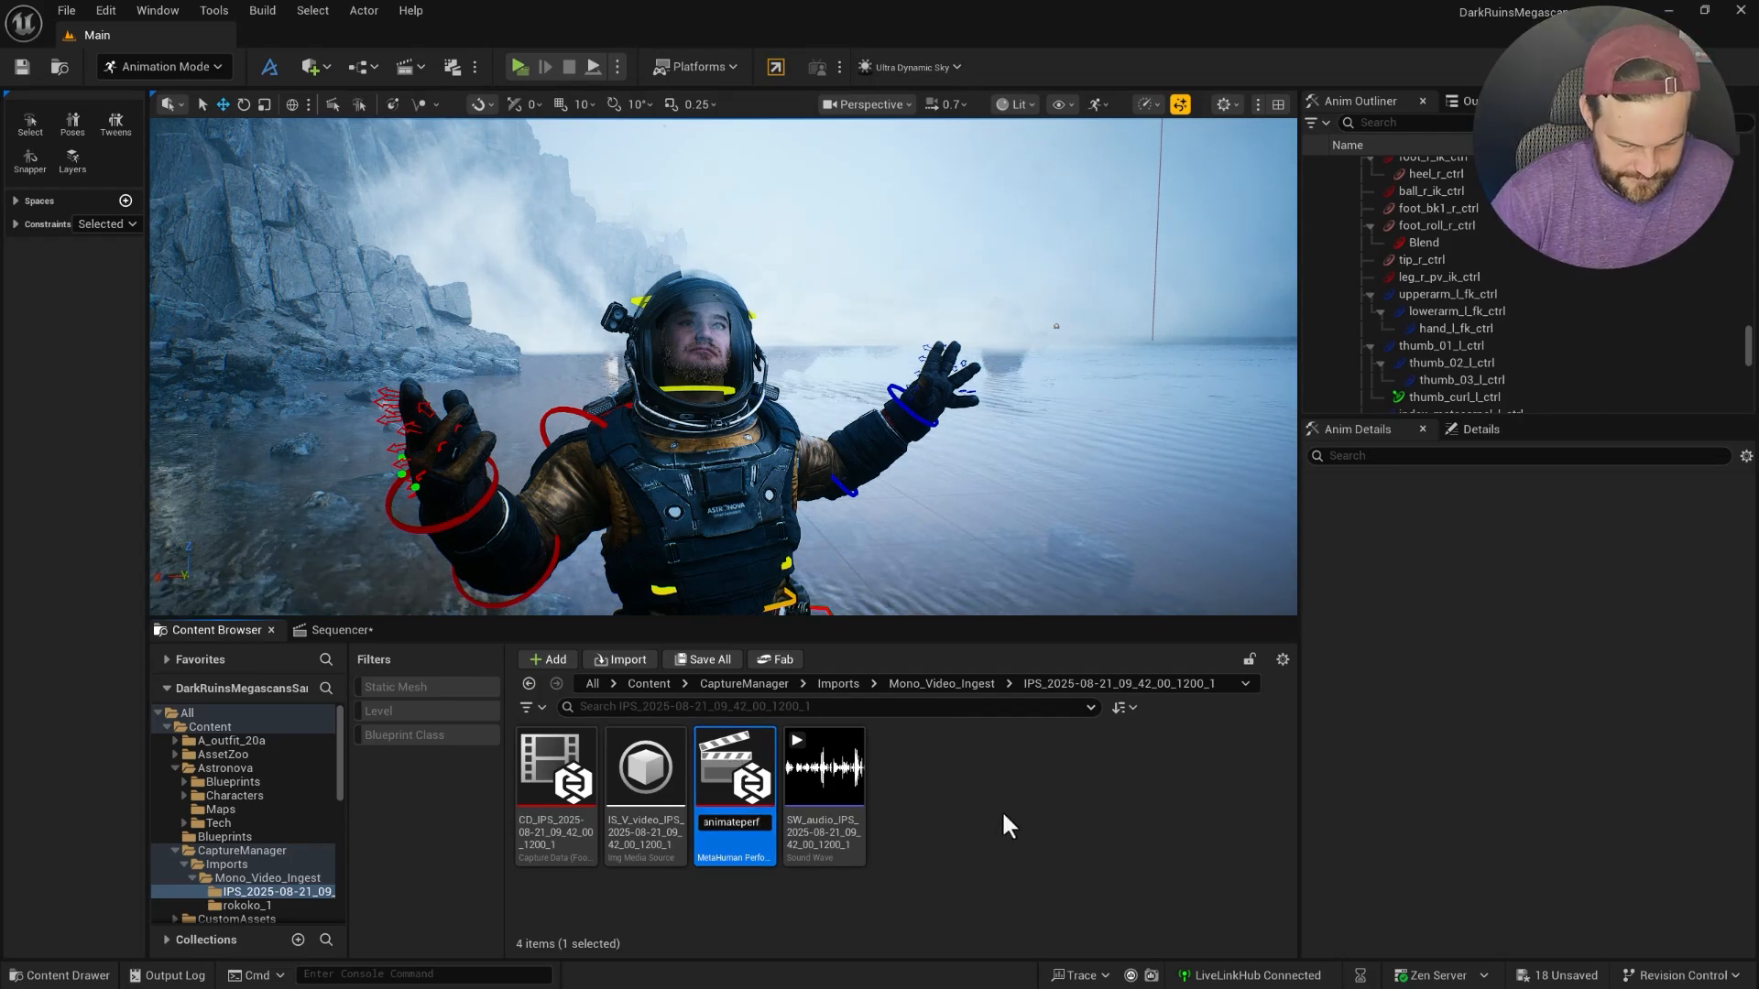
Open meanimateperf, set its input type to Monocular Footage and assign CD_IPS_2025-08-21_09_42_00_1200_1 as the footage capture data.
{"action": "key", "text": "Return"}
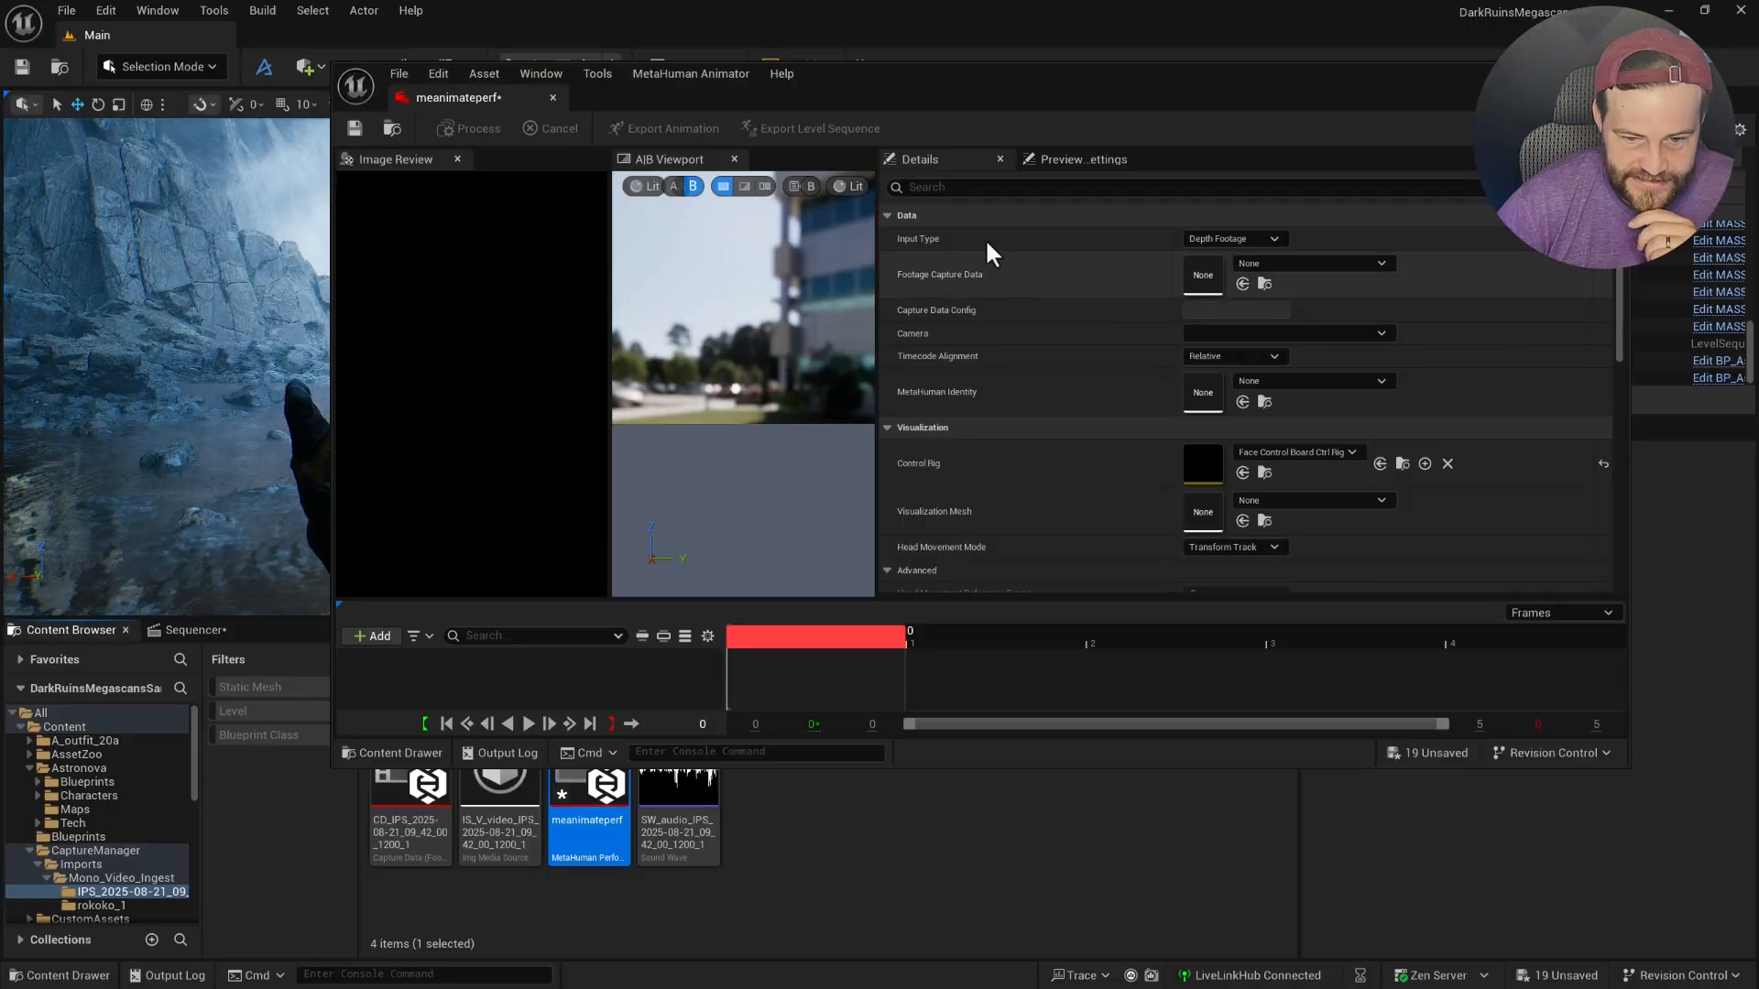
{"action": "left_click", "coordinate": [1216, 240]}
{"action": "left_click", "coordinate": [1221, 277]}
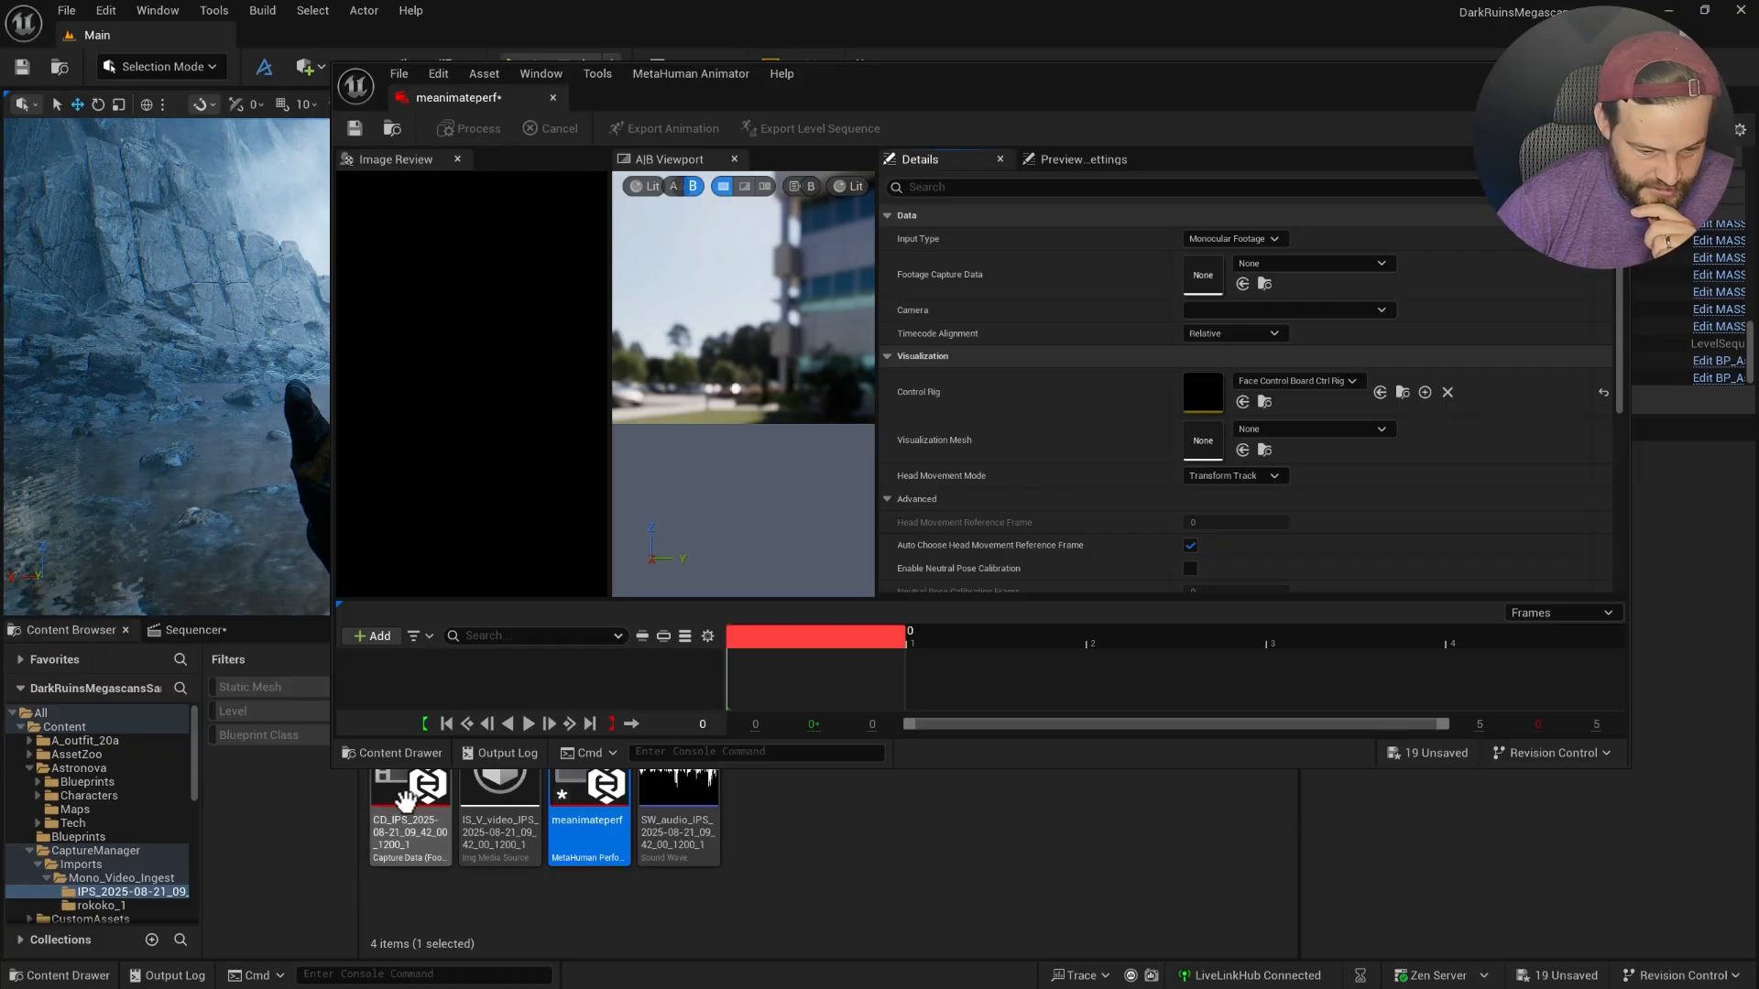
{"action": "left_click_drag", "start_coordinate": [404, 803], "coordinate": [1197, 273]}
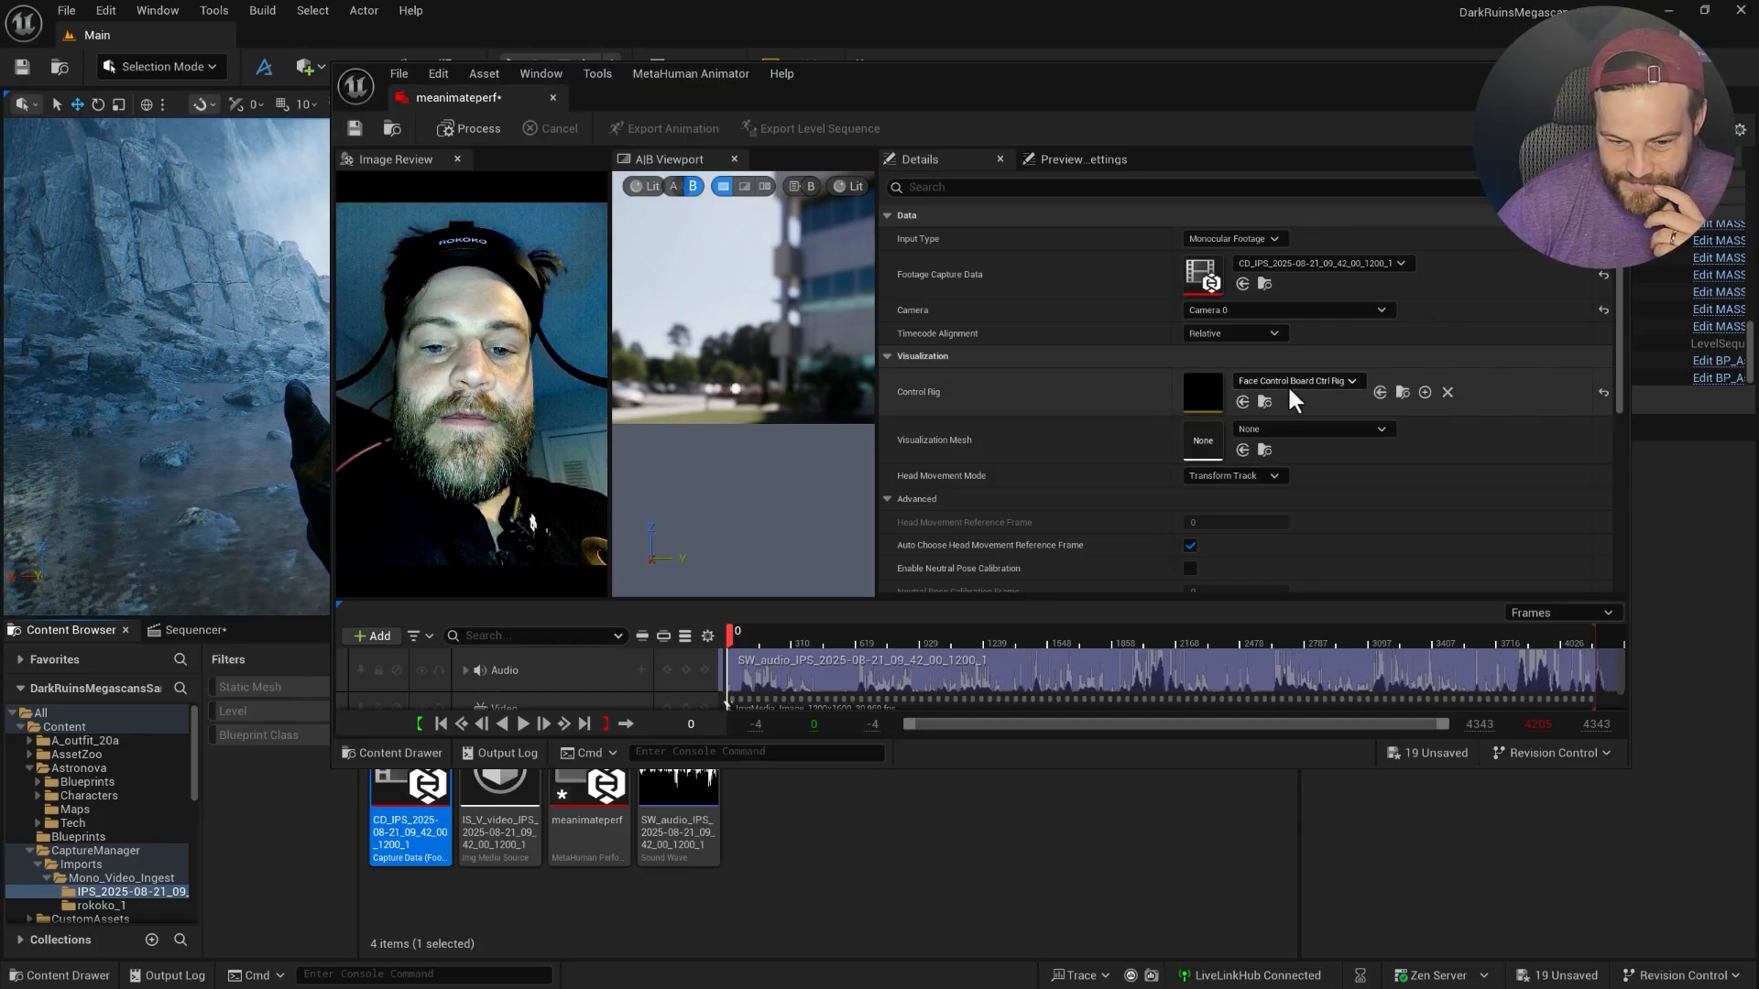
Set the performance's visualization mesh to 1SKM_derekMh_FaceMesh and accept switching to the audio clock source.
{"action": "left_click", "coordinate": [1262, 430]}
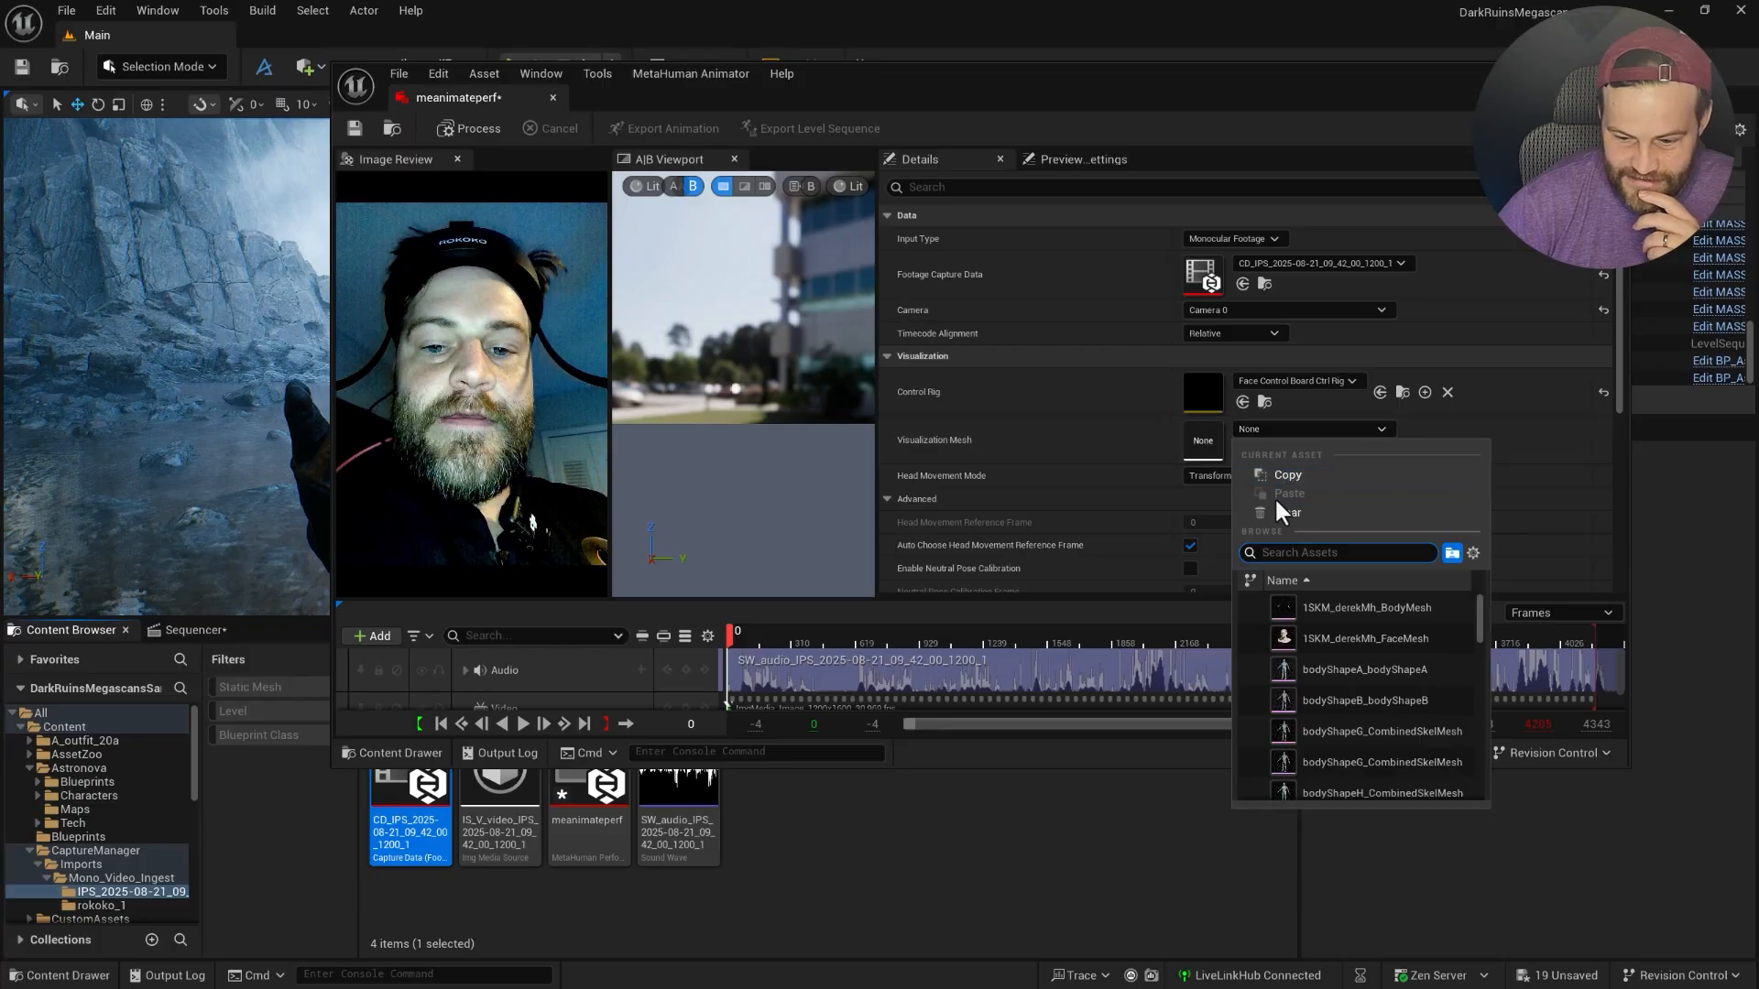
{"action": "left_click", "coordinate": [1333, 641]}
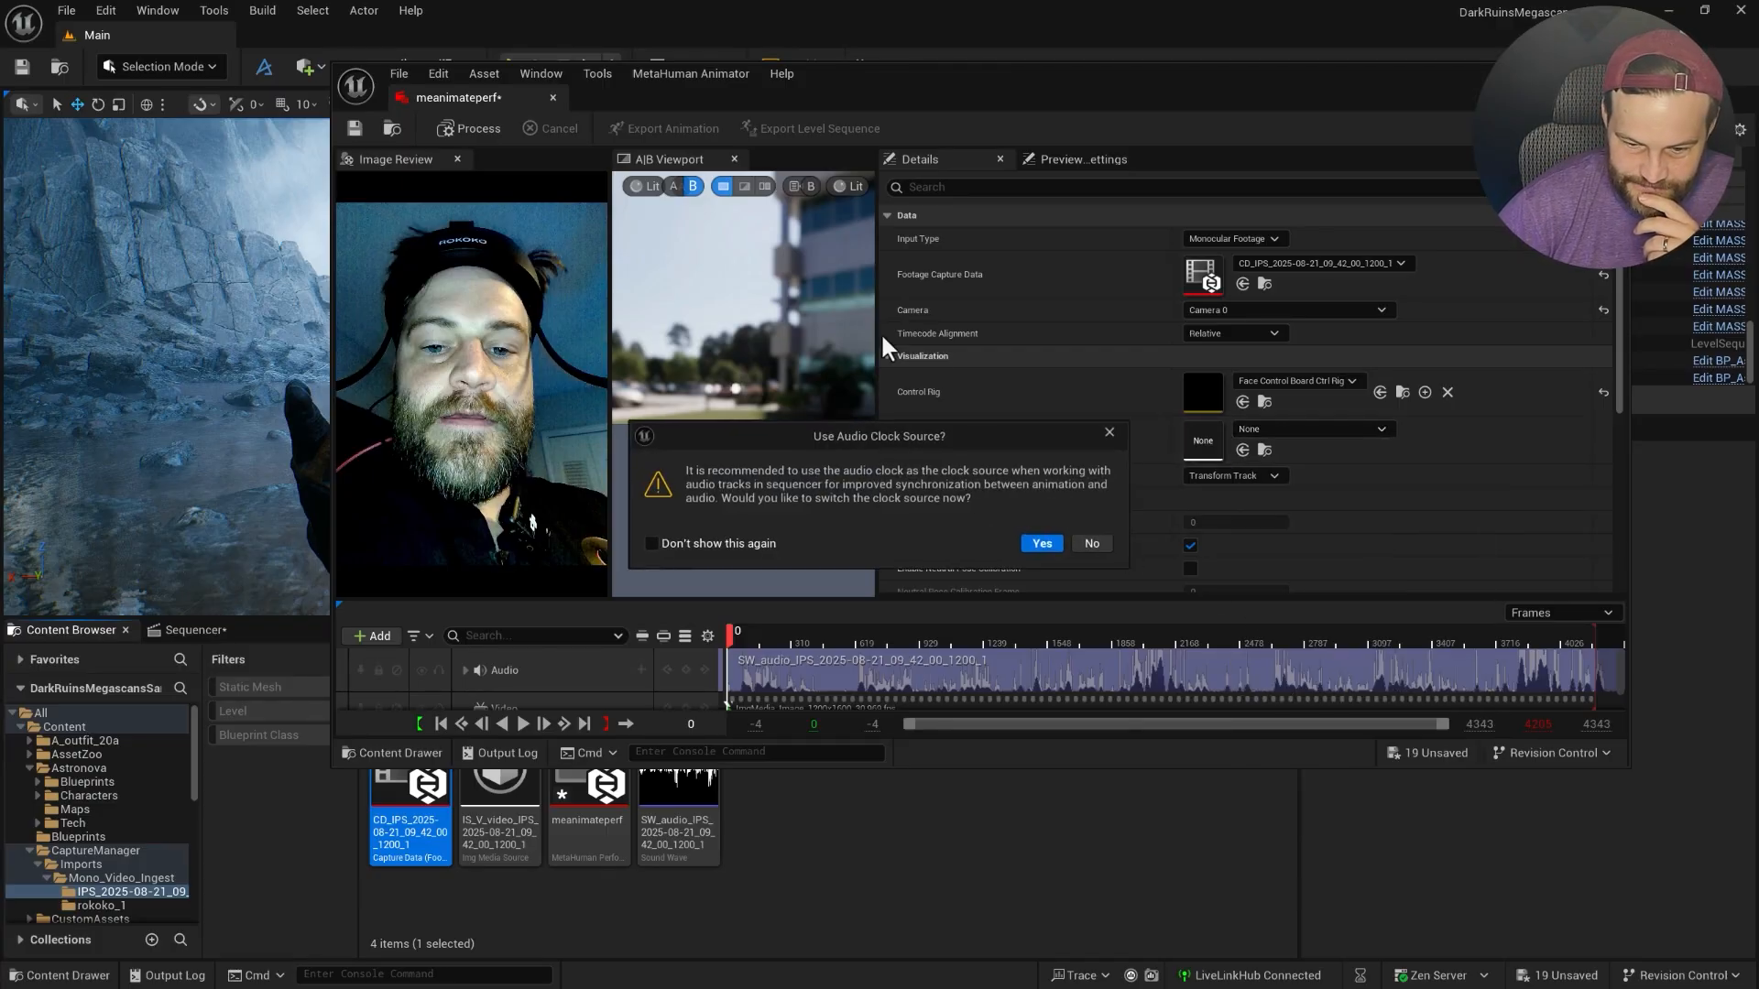
{"action": "left_click", "coordinate": [1041, 543]}
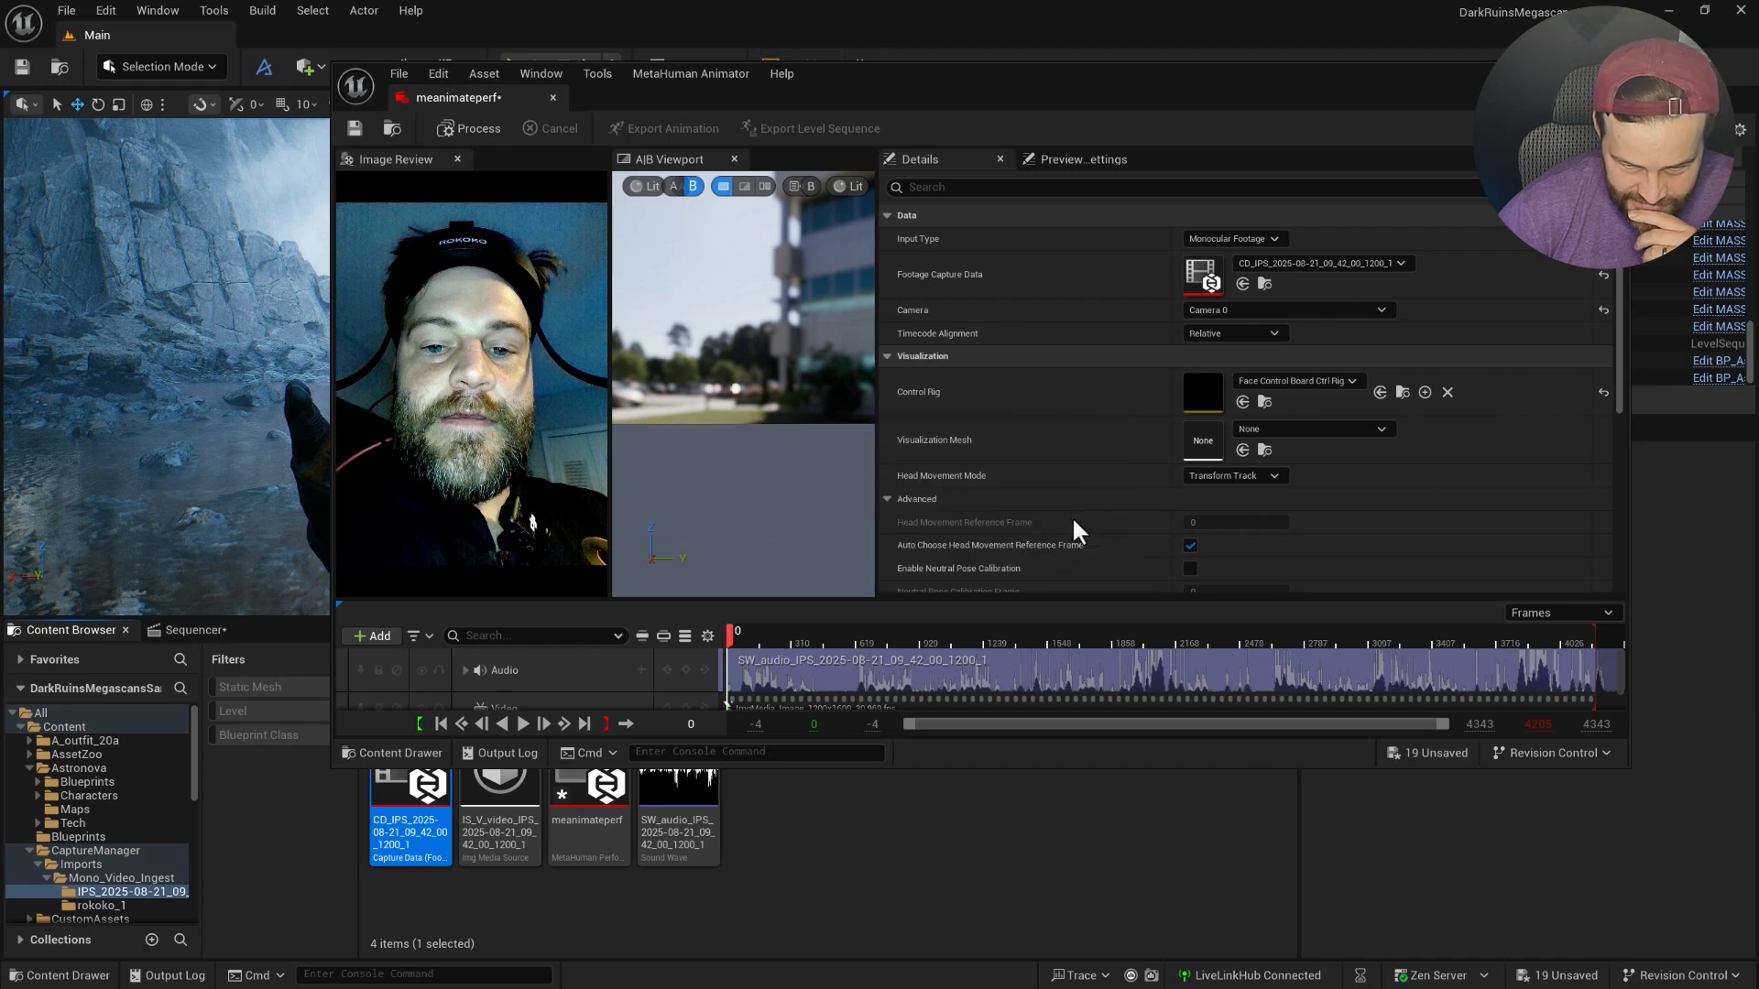
{"action": "left_click", "coordinate": [1111, 400]}
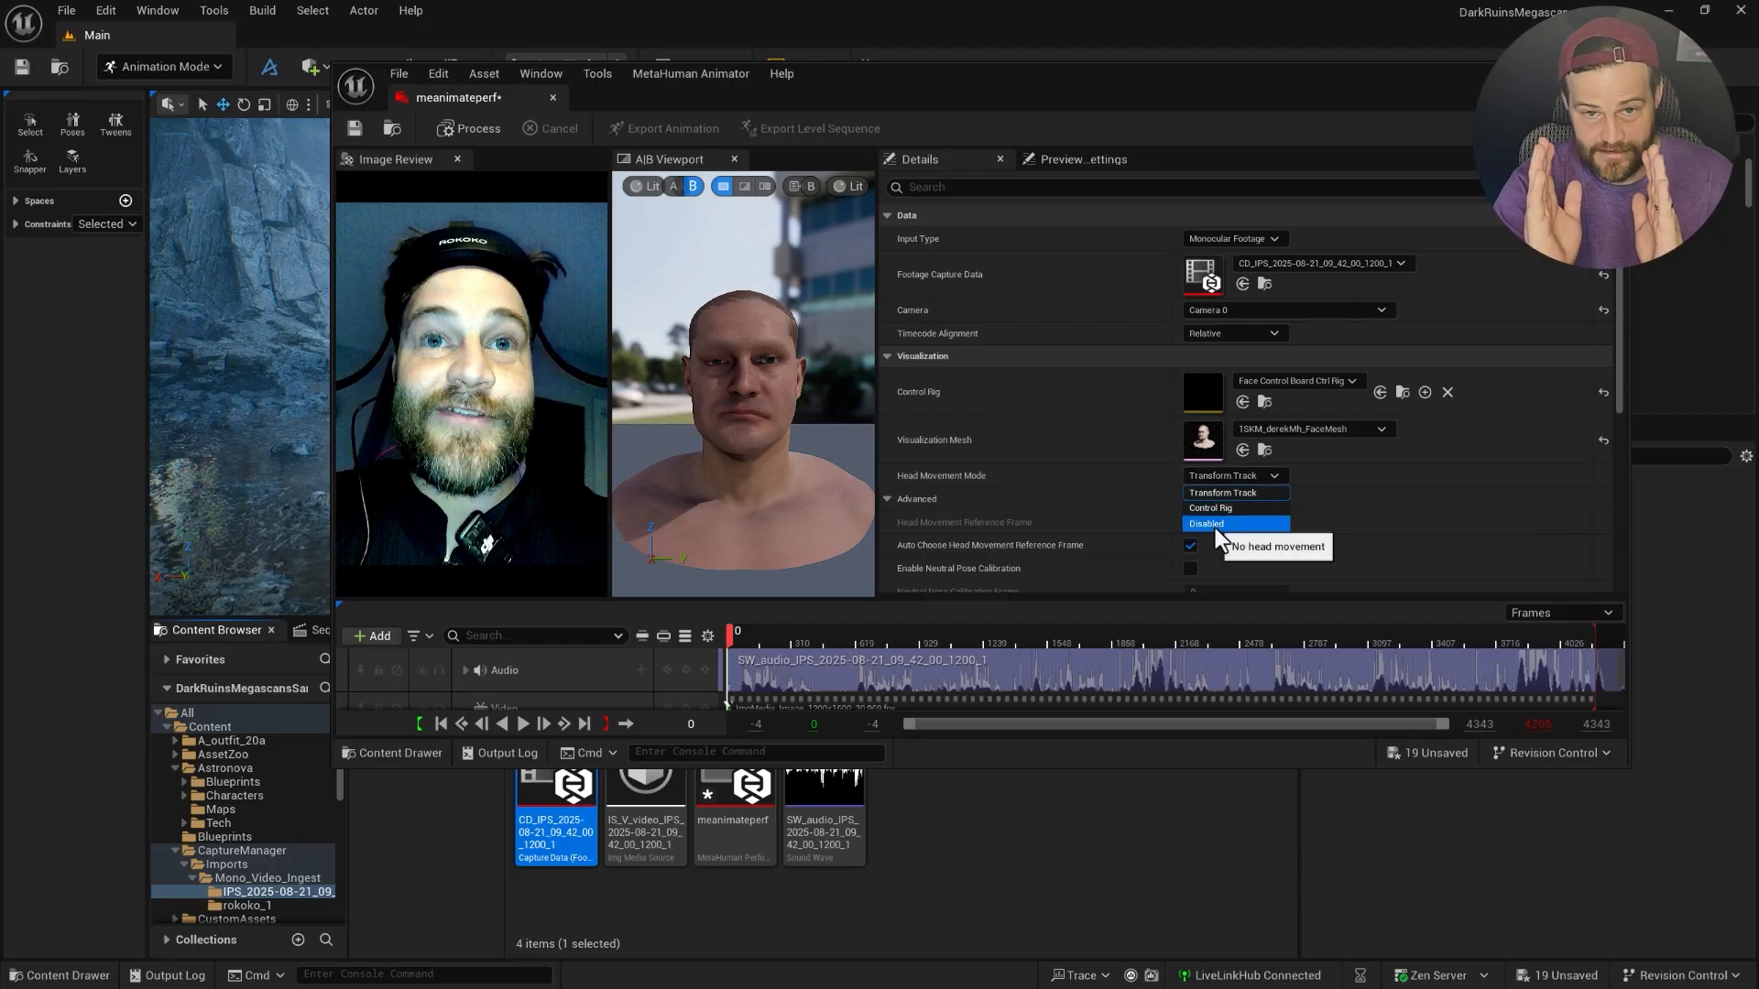
Set the head movement mode to Disabled, scrub through the footage and process the performance.
{"action": "left_click", "coordinate": [1215, 526]}
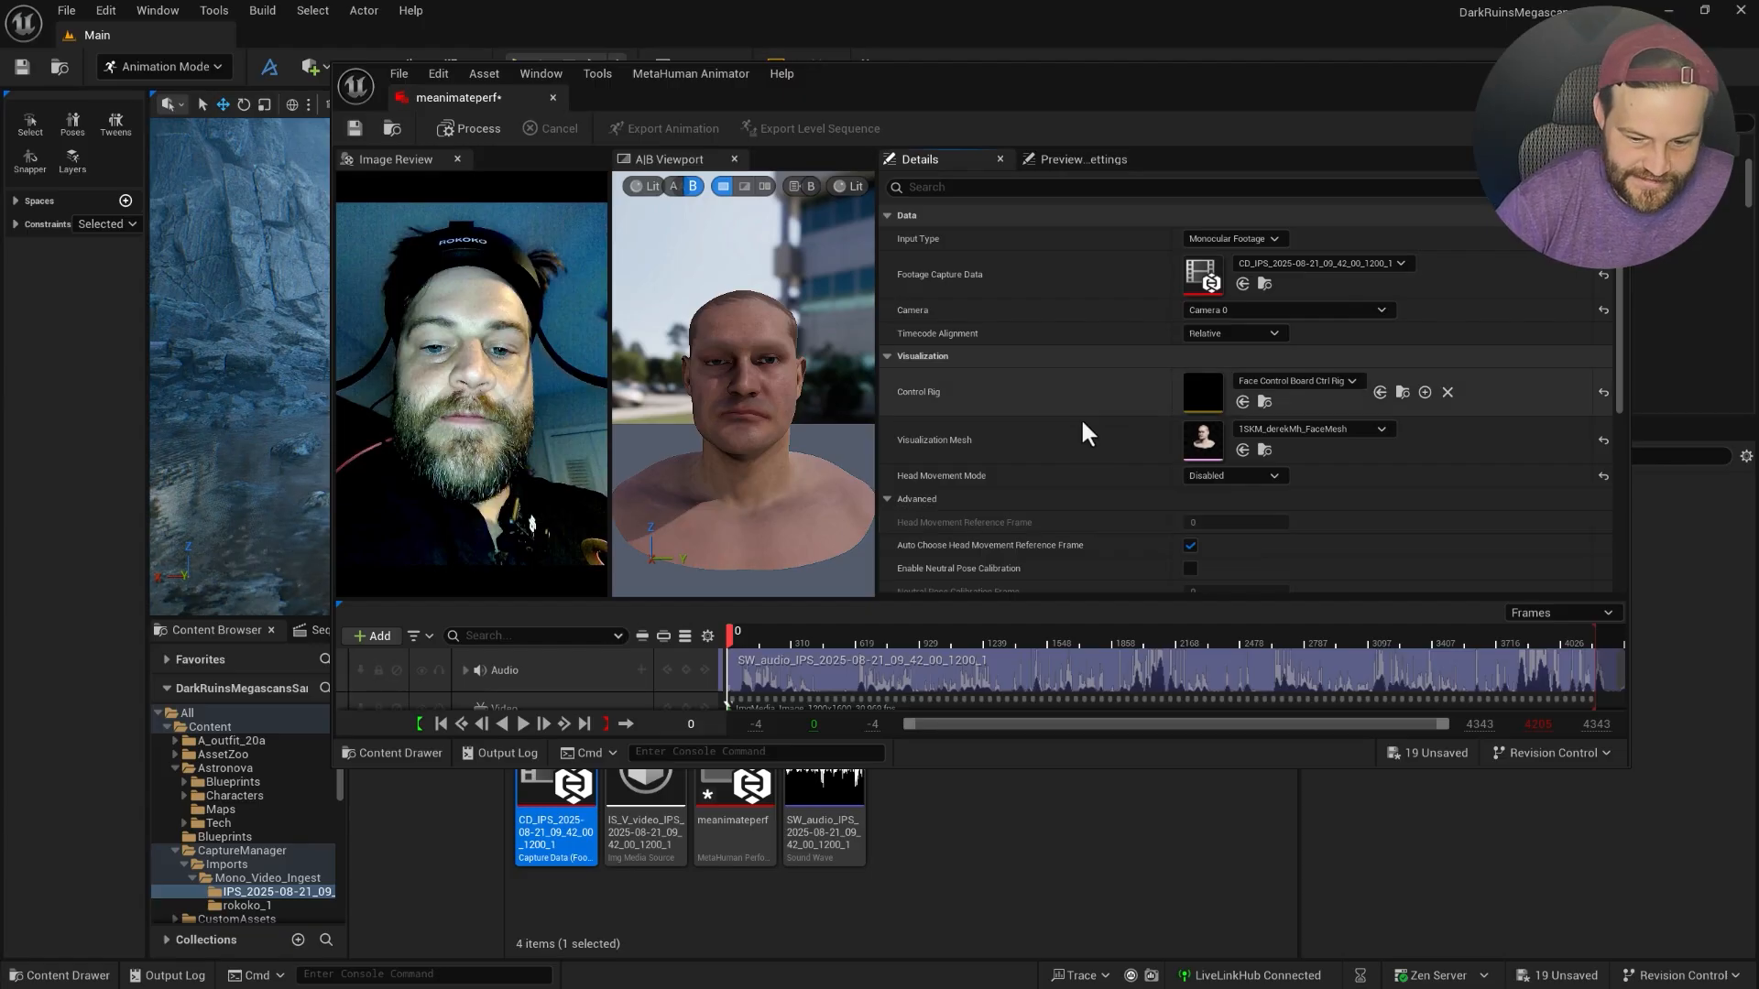
{"action": "left_click_drag", "start_coordinate": [777, 632], "coordinate": [1226, 631]}
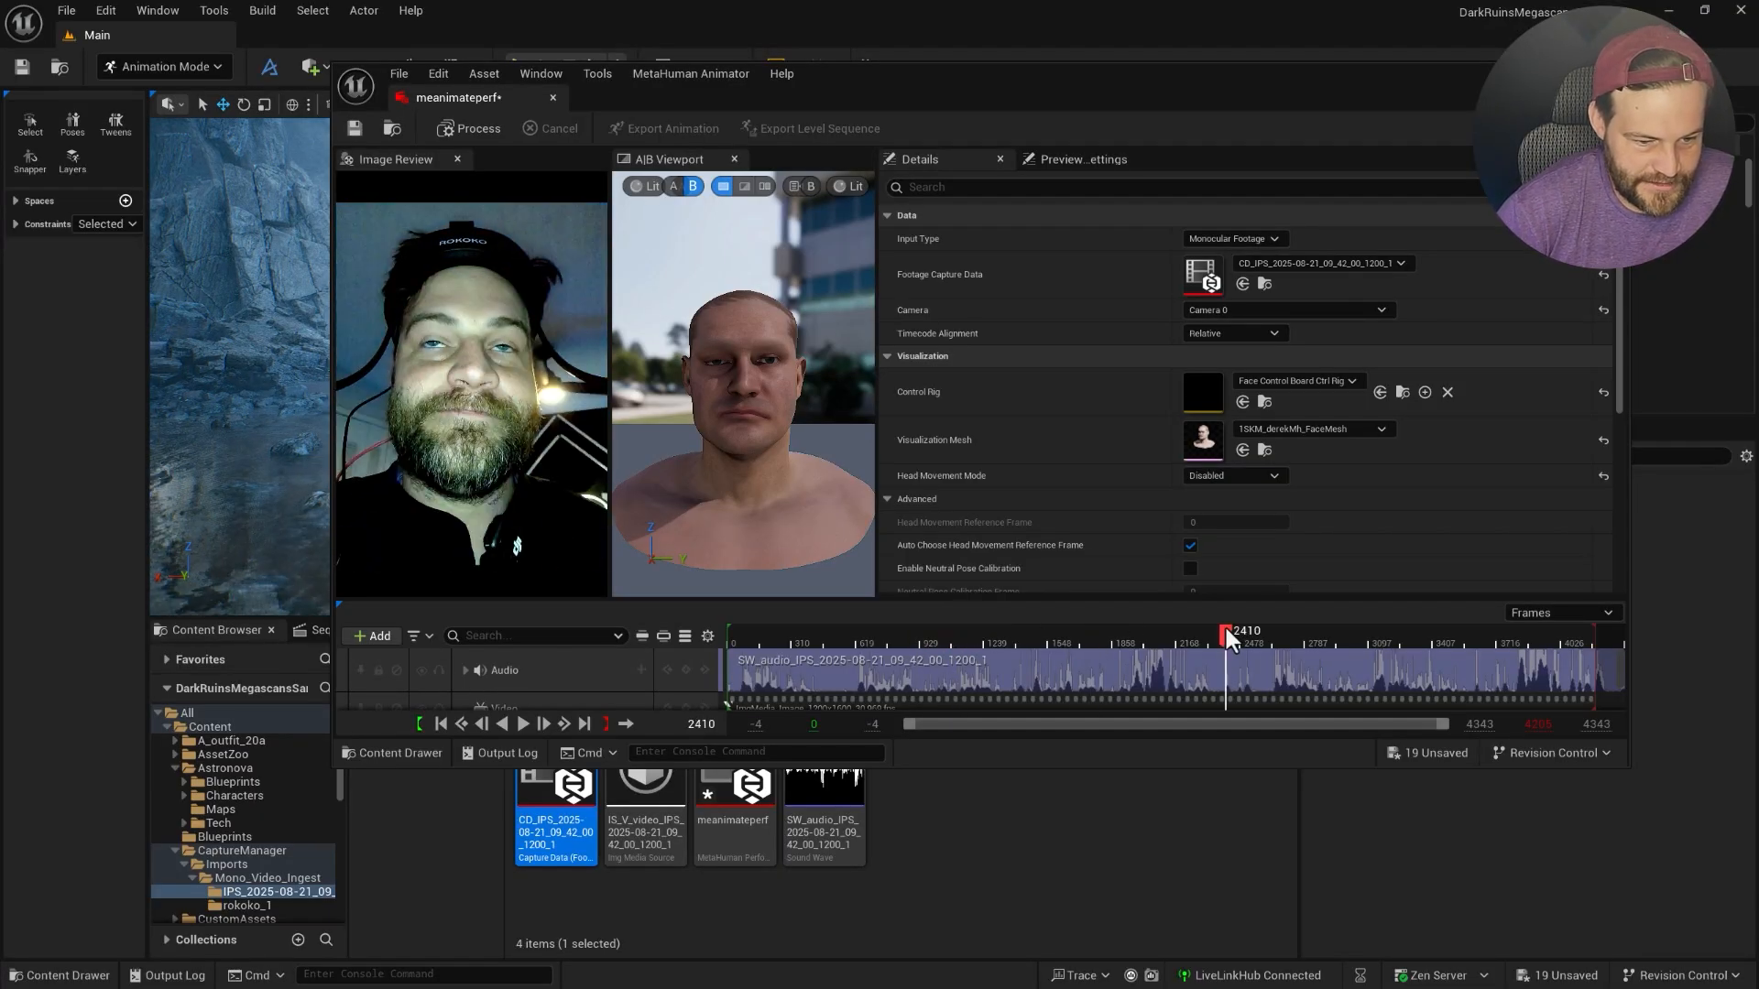
{"action": "left_click_drag", "start_coordinate": [836, 629], "coordinate": [486, 616]}
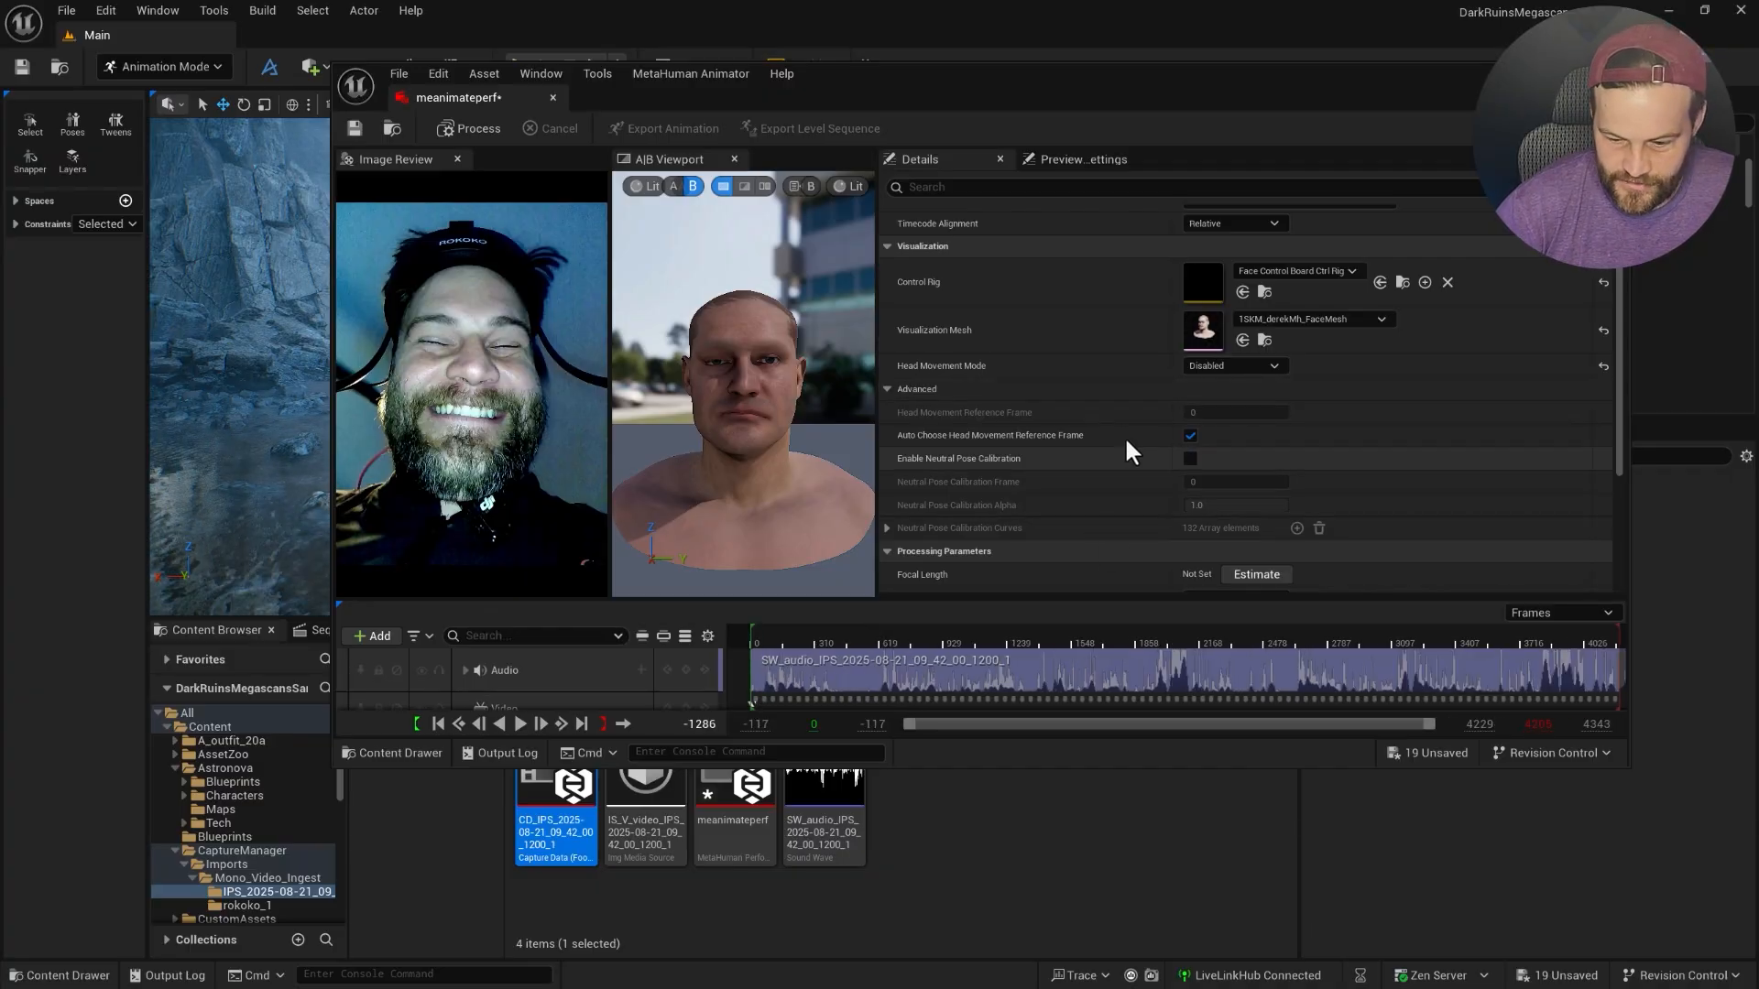
{"action": "scroll", "coordinate": [1131, 486], "scroll_direction": "up", "scroll_amount": 1}
{"action": "scroll", "coordinate": [1127, 482], "scroll_direction": "down", "scroll_amount": 3}
{"action": "scroll", "coordinate": [1123, 482], "scroll_direction": "up", "scroll_amount": 5}
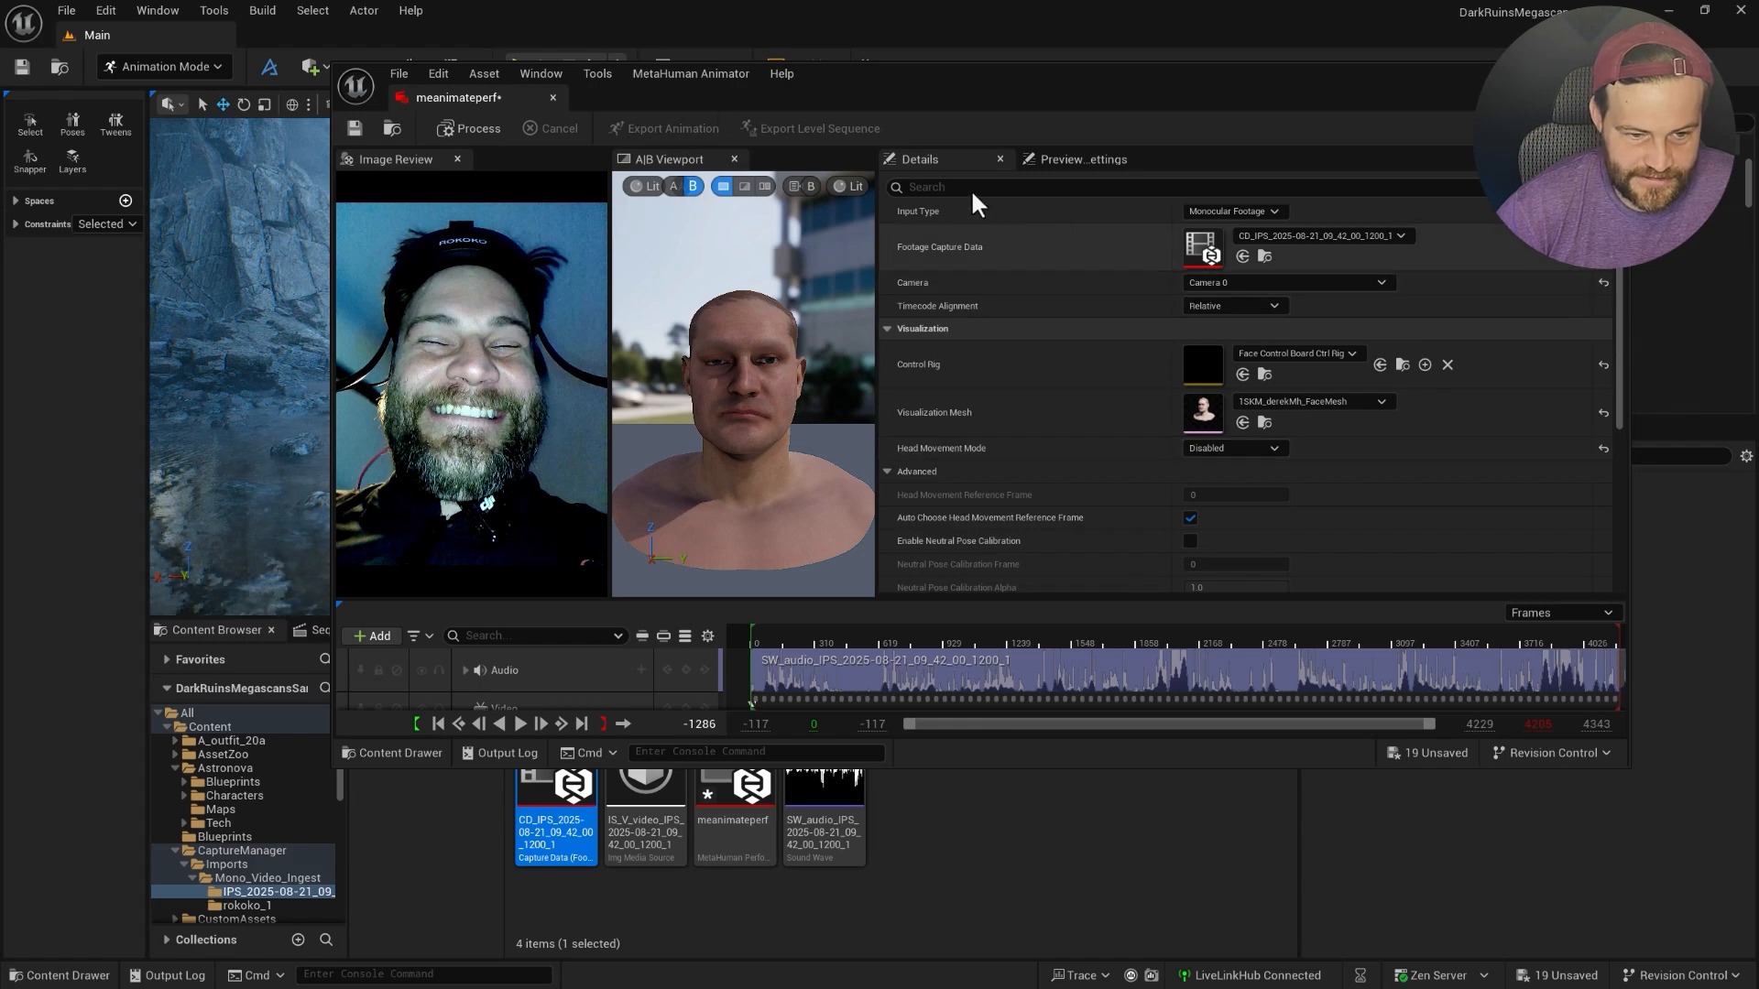
{"action": "left_click", "coordinate": [471, 134]}
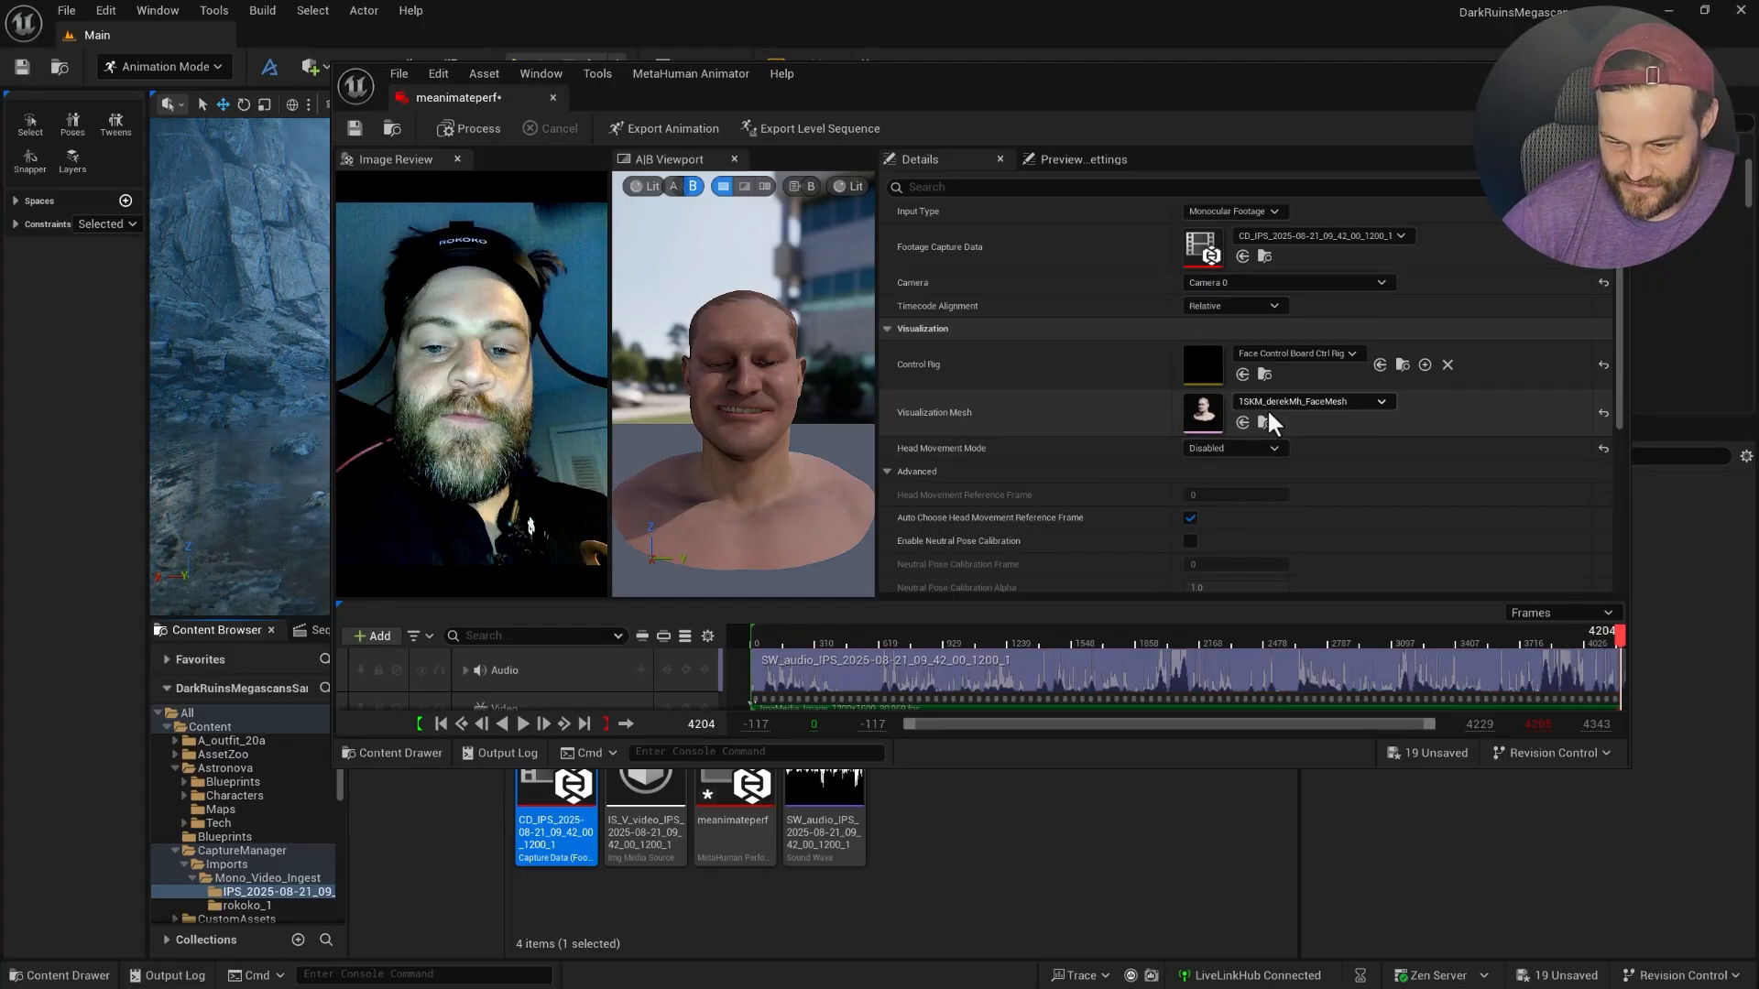
Change the performance's visualization mesh to SK_NewMetaHumanIdentity.
{"action": "left_click", "coordinate": [1310, 401]}
{"action": "scroll", "coordinate": [1334, 661], "scroll_direction": "down", "scroll_amount": 2}
{"action": "scroll", "coordinate": [1337, 666], "scroll_direction": "down", "scroll_amount": 4}
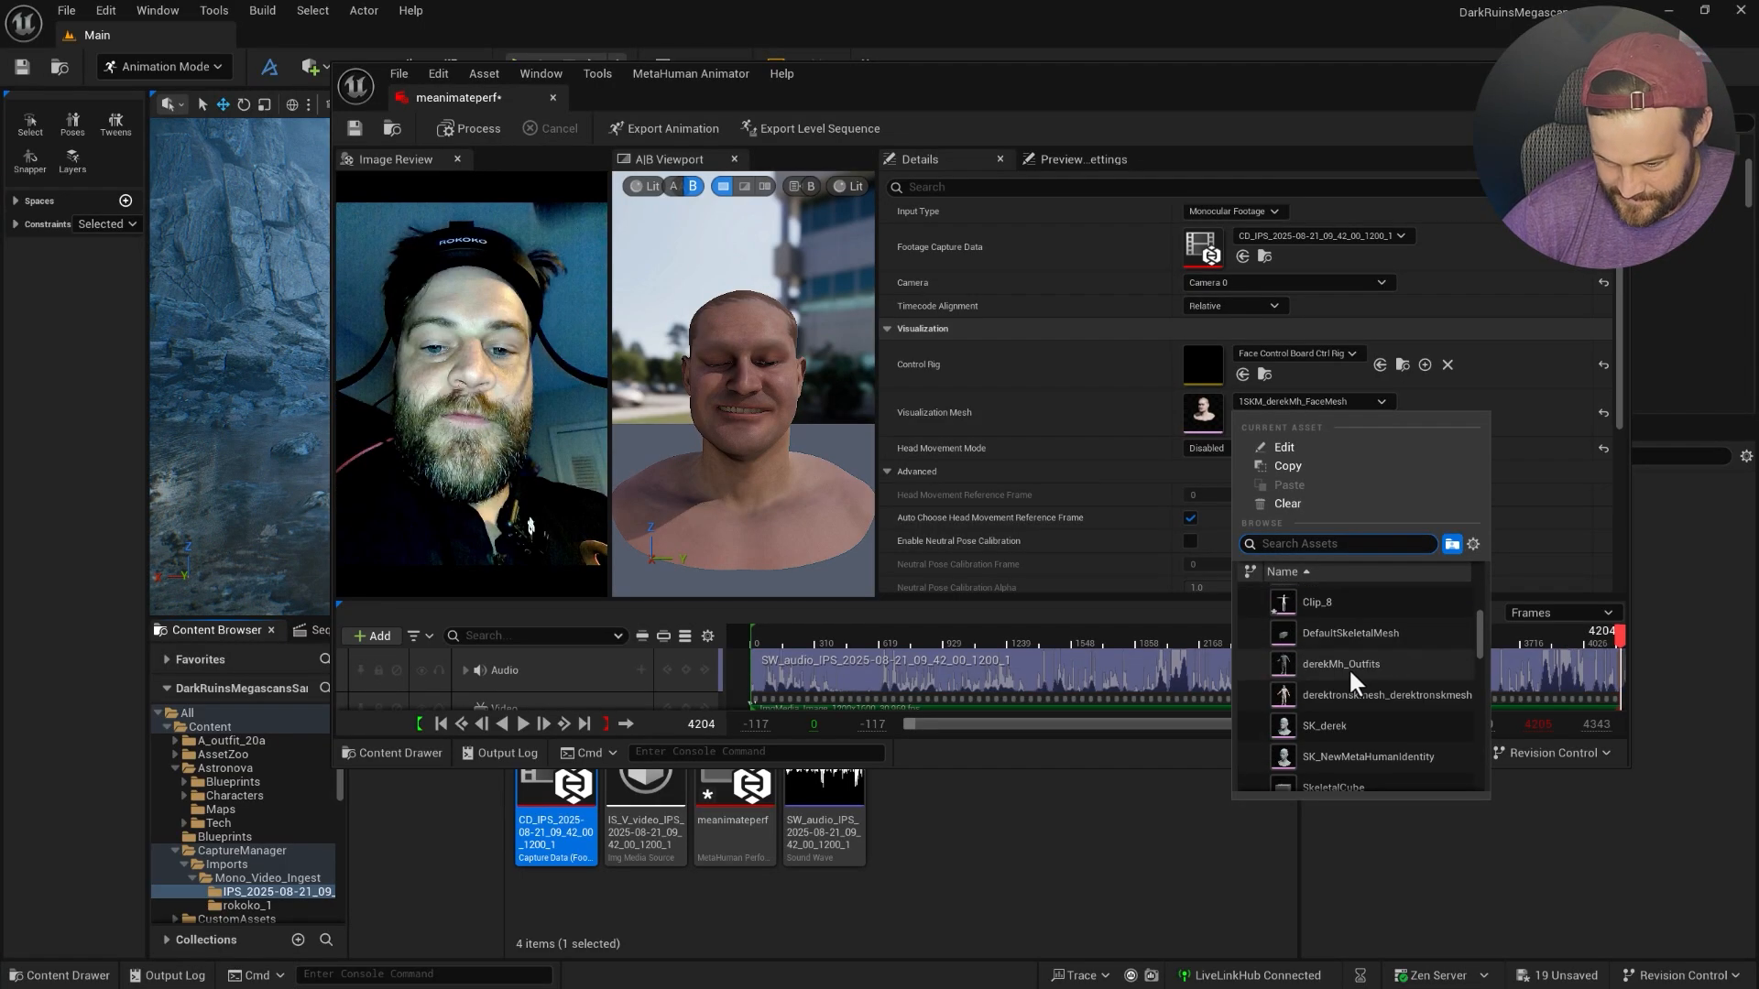
{"action": "left_click", "coordinate": [835, 424]}
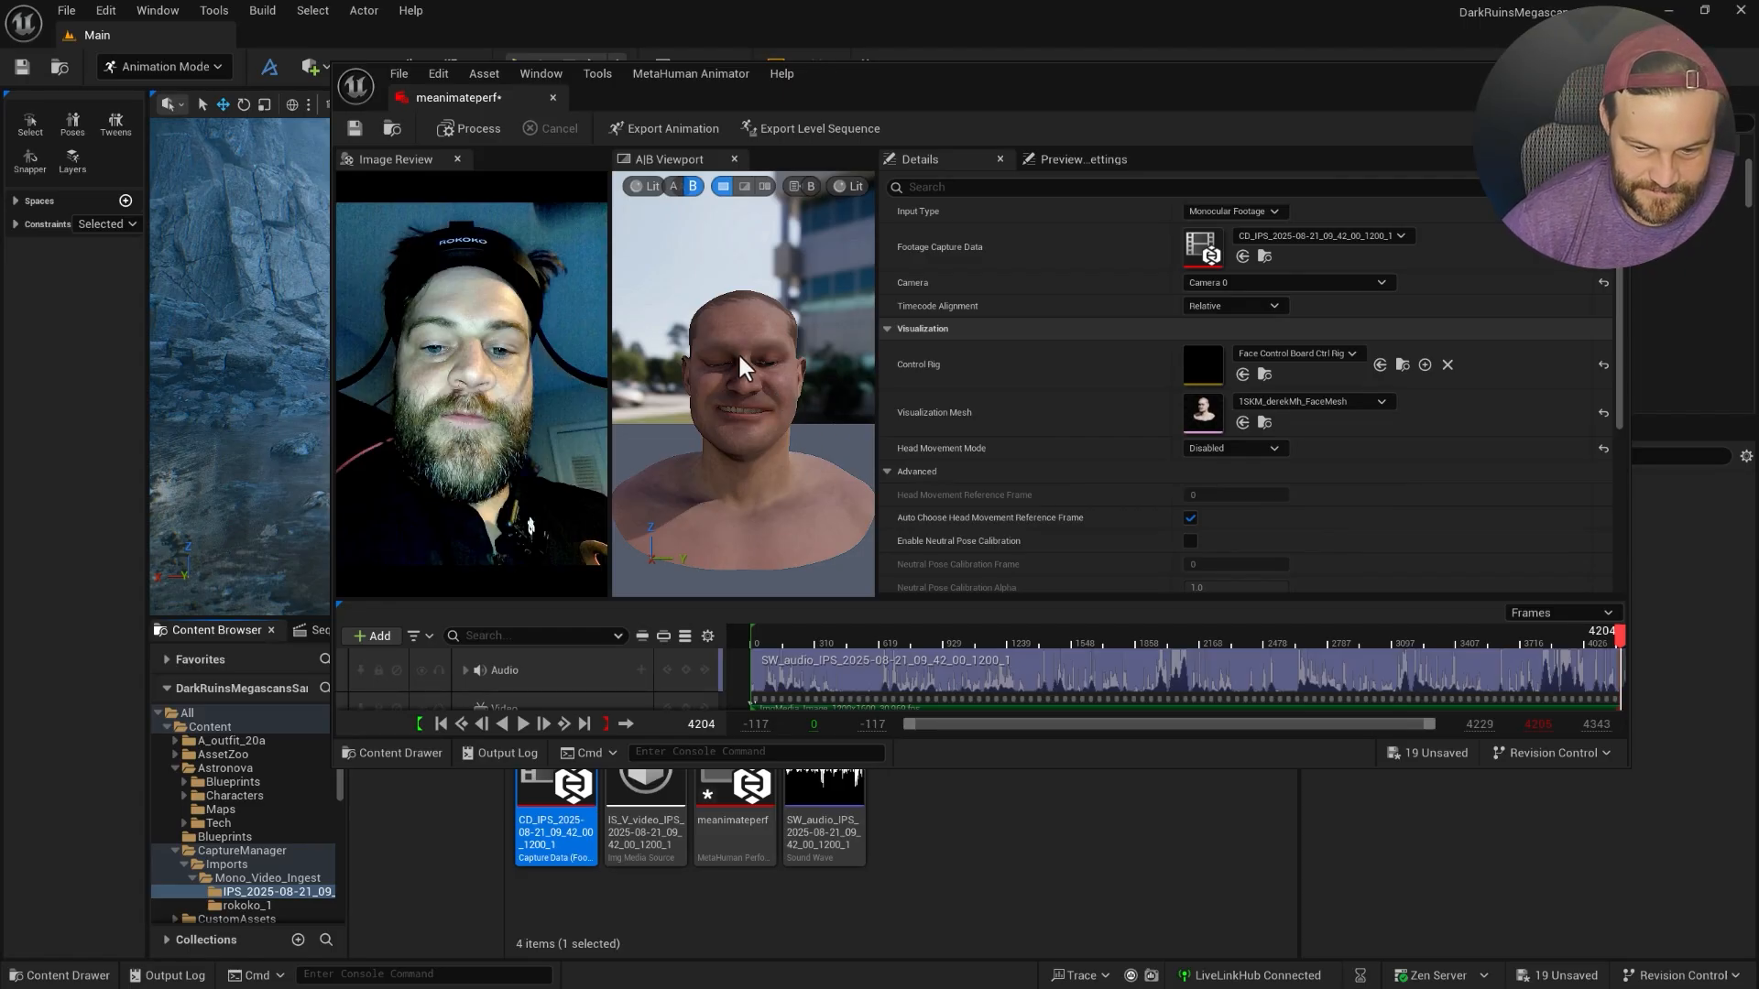
{"action": "key", "text": "ctrl+z"}
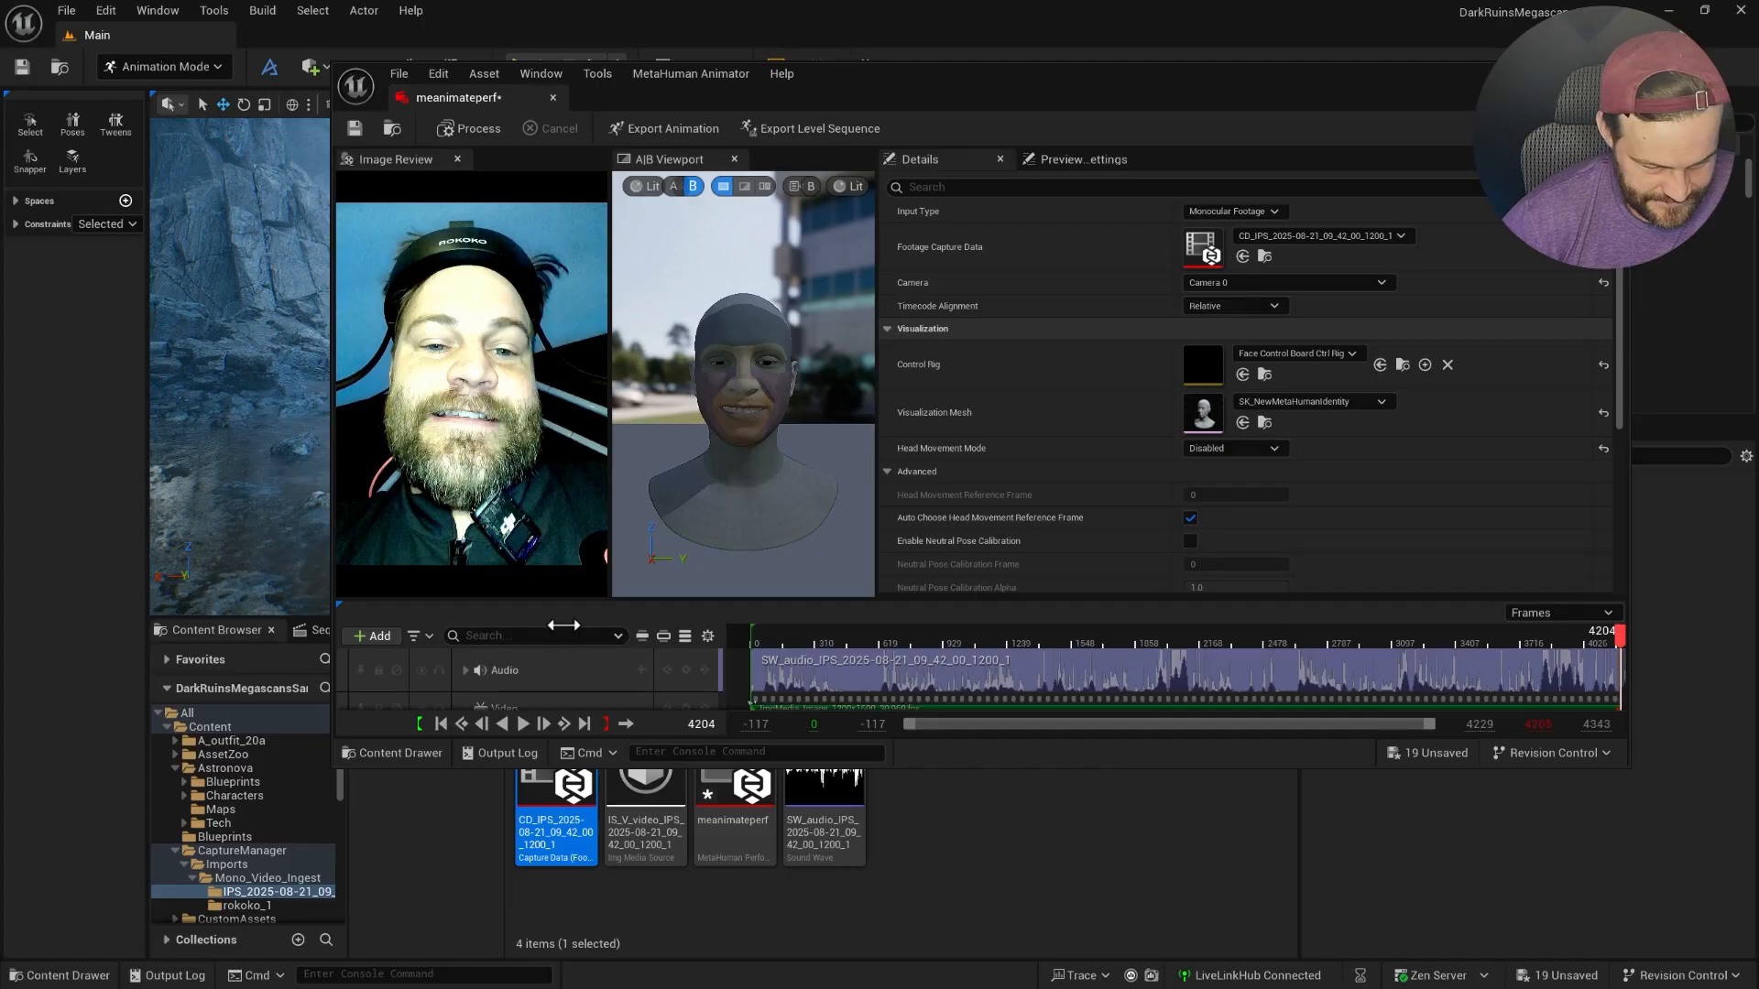
Play back the processed performance to compare the facial animation with the footage.
{"action": "left_click", "coordinate": [443, 724]}
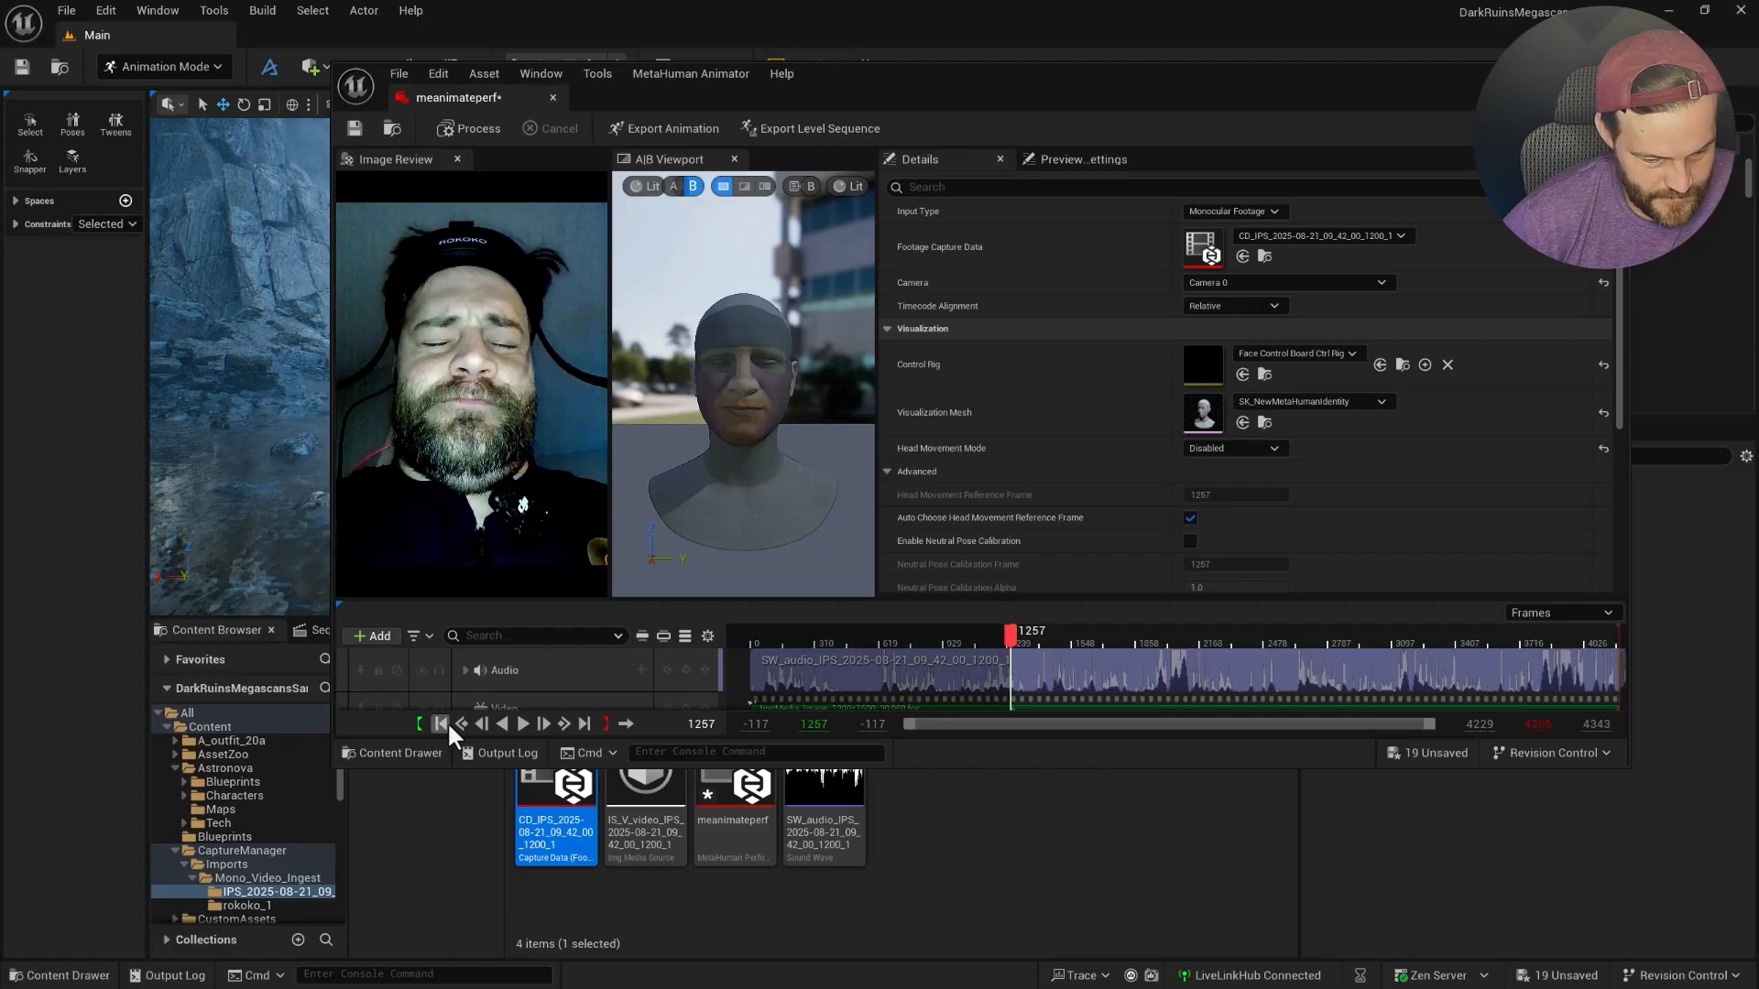
{"action": "left_click", "coordinate": [521, 724]}
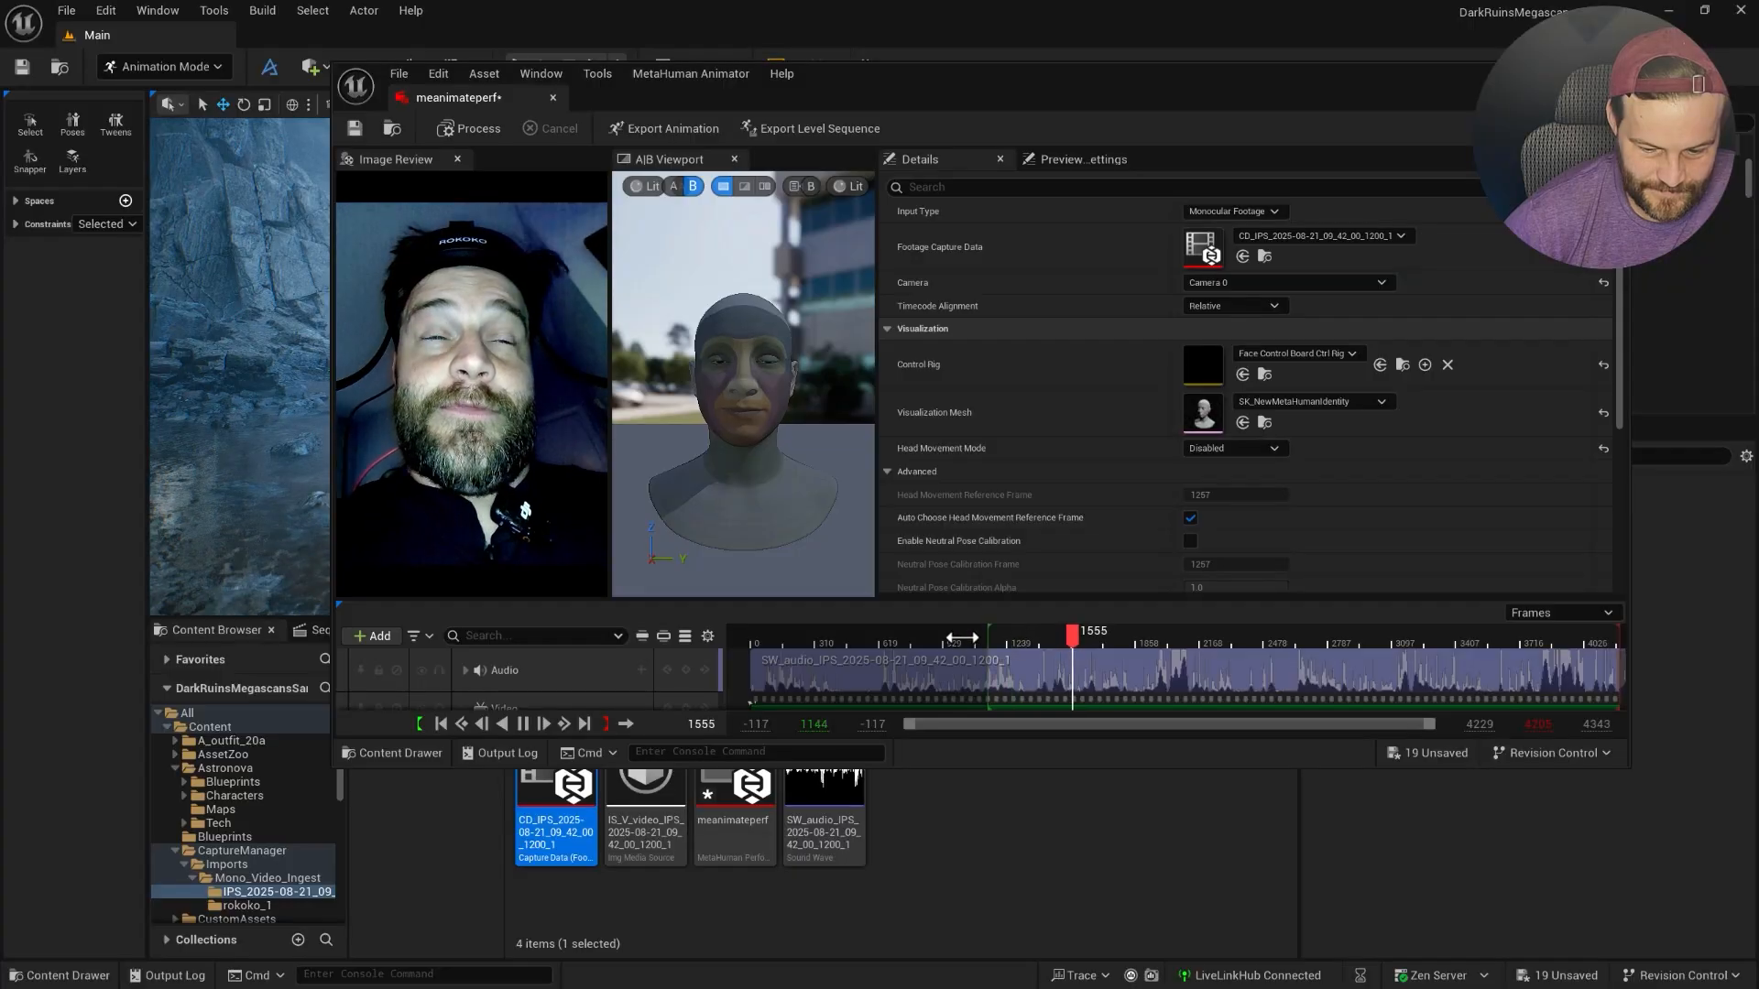
{"action": "left_click_drag", "start_coordinate": [961, 637], "coordinate": [750, 661]}
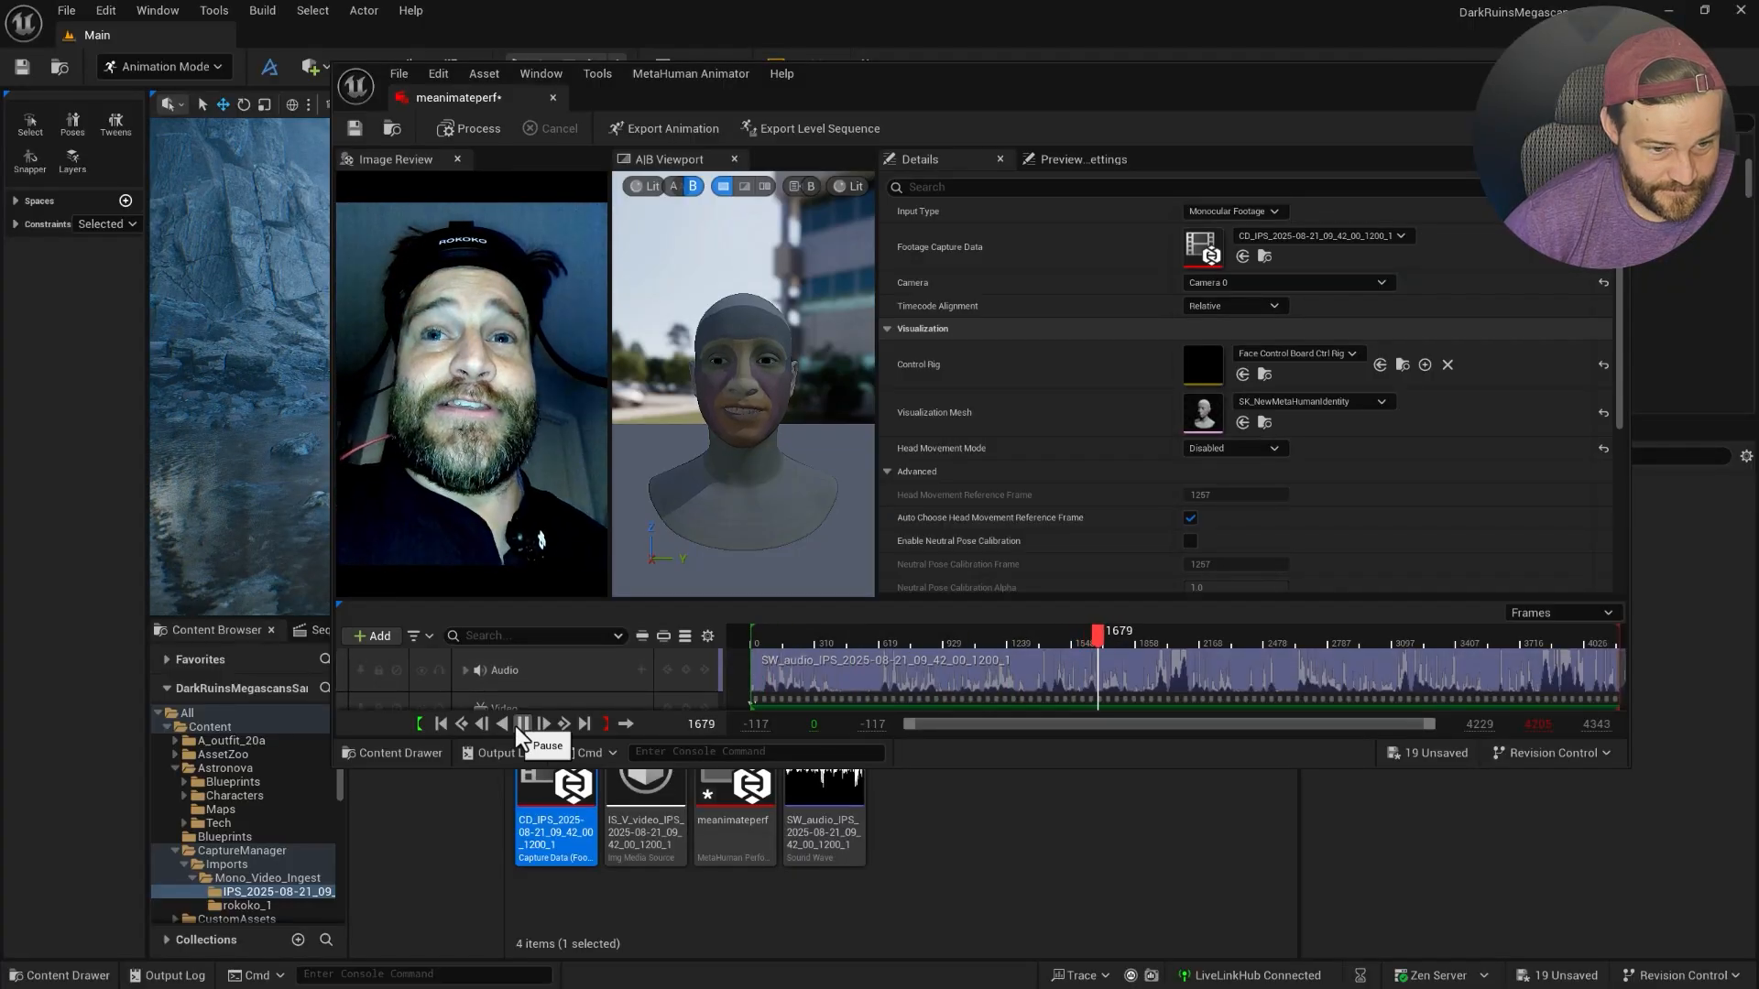
{"action": "left_click", "coordinate": [516, 726]}
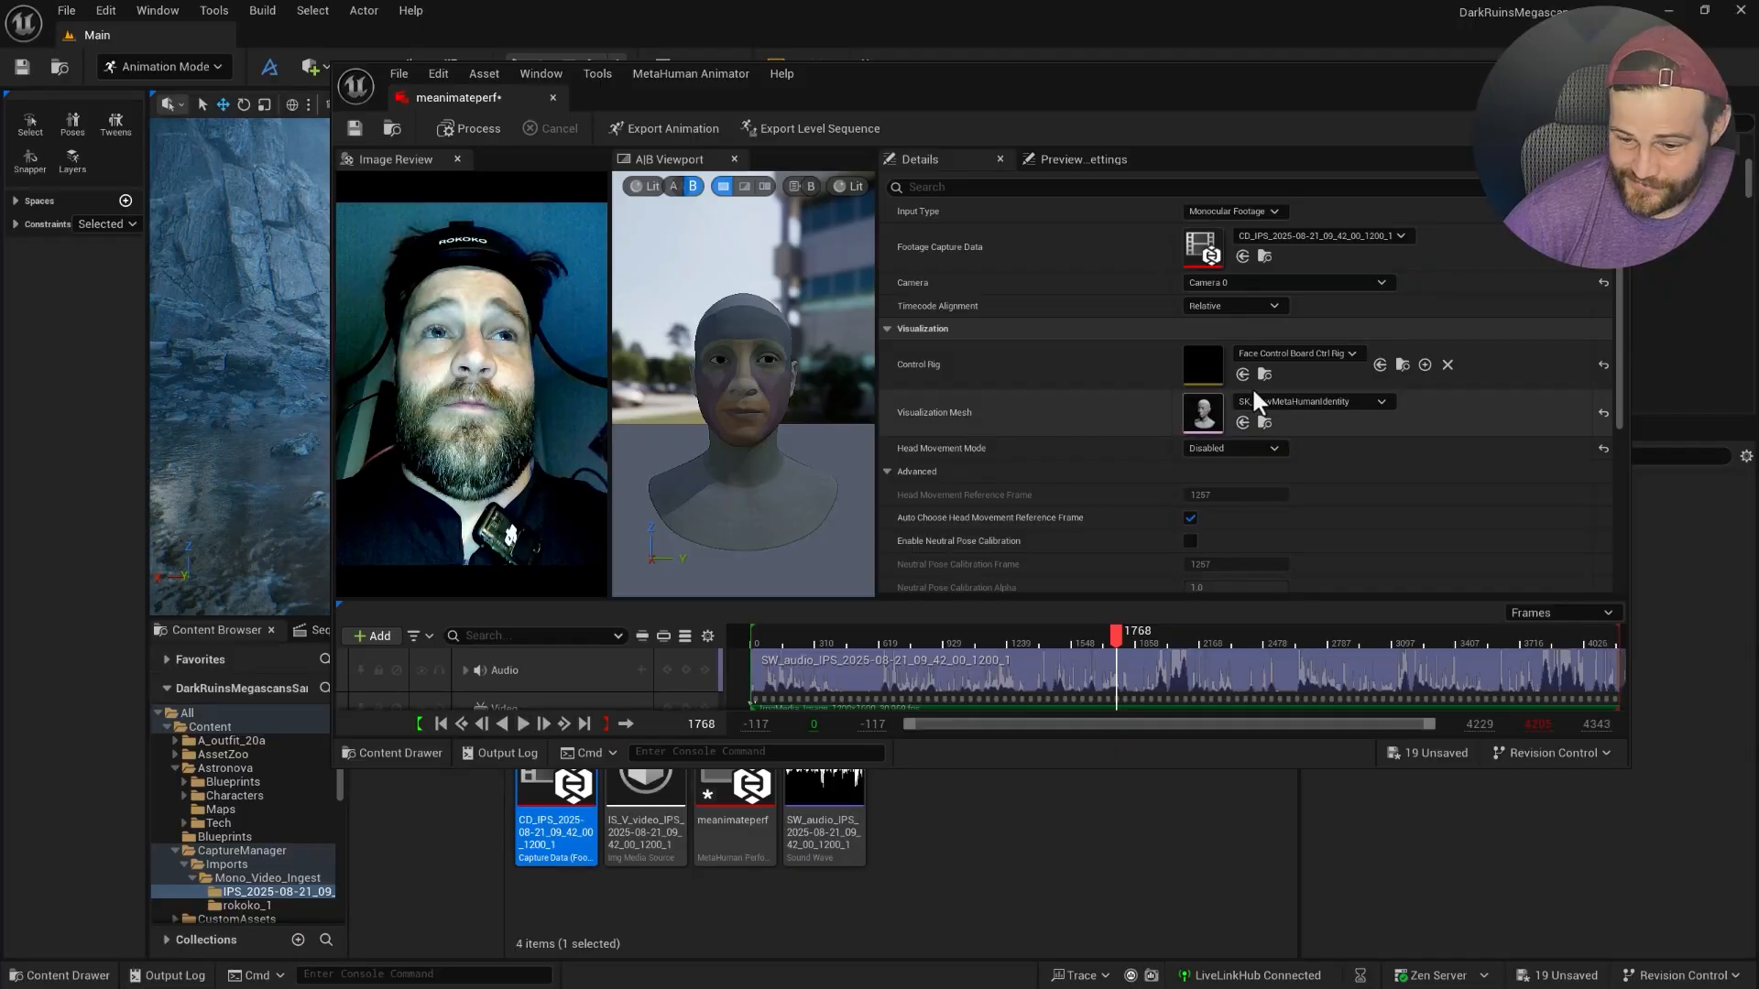
Clear the visualization mesh and export the animation as AS_meanimateperf in the take folder, targeting Face_Archetype_Skeleton with the processing range and linear interpolation.
{"action": "left_click", "coordinate": [1296, 401]}
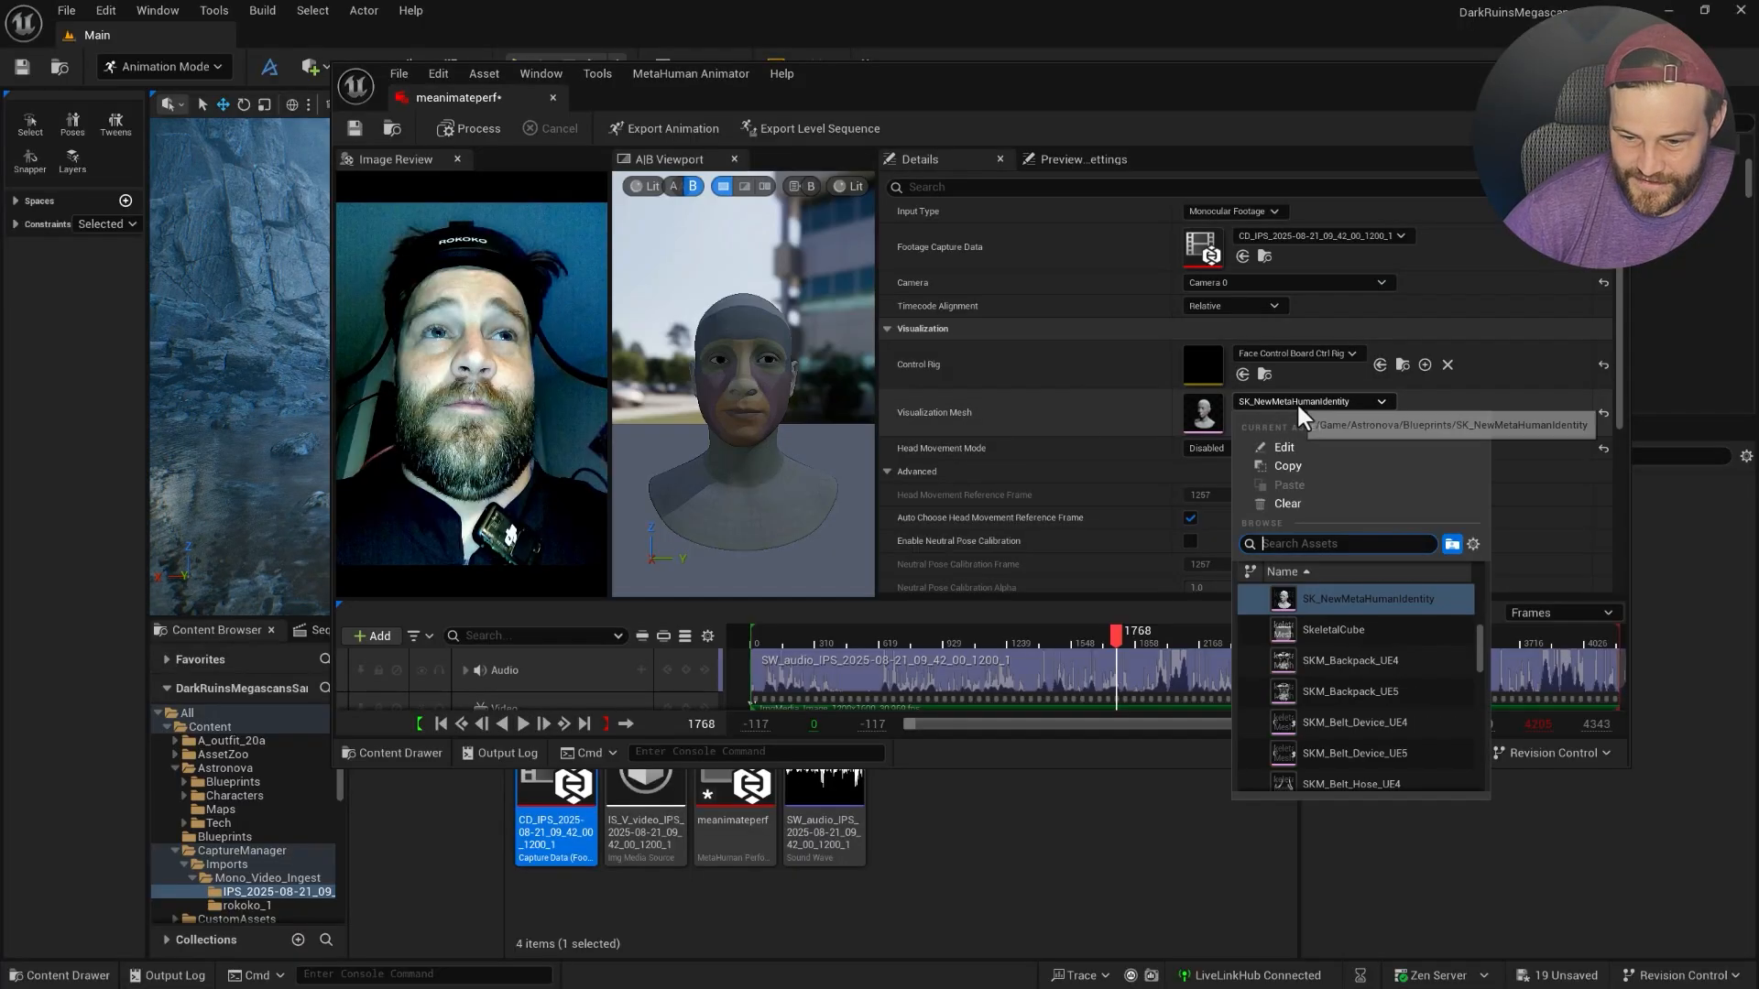
{"action": "left_click", "coordinate": [1284, 504]}
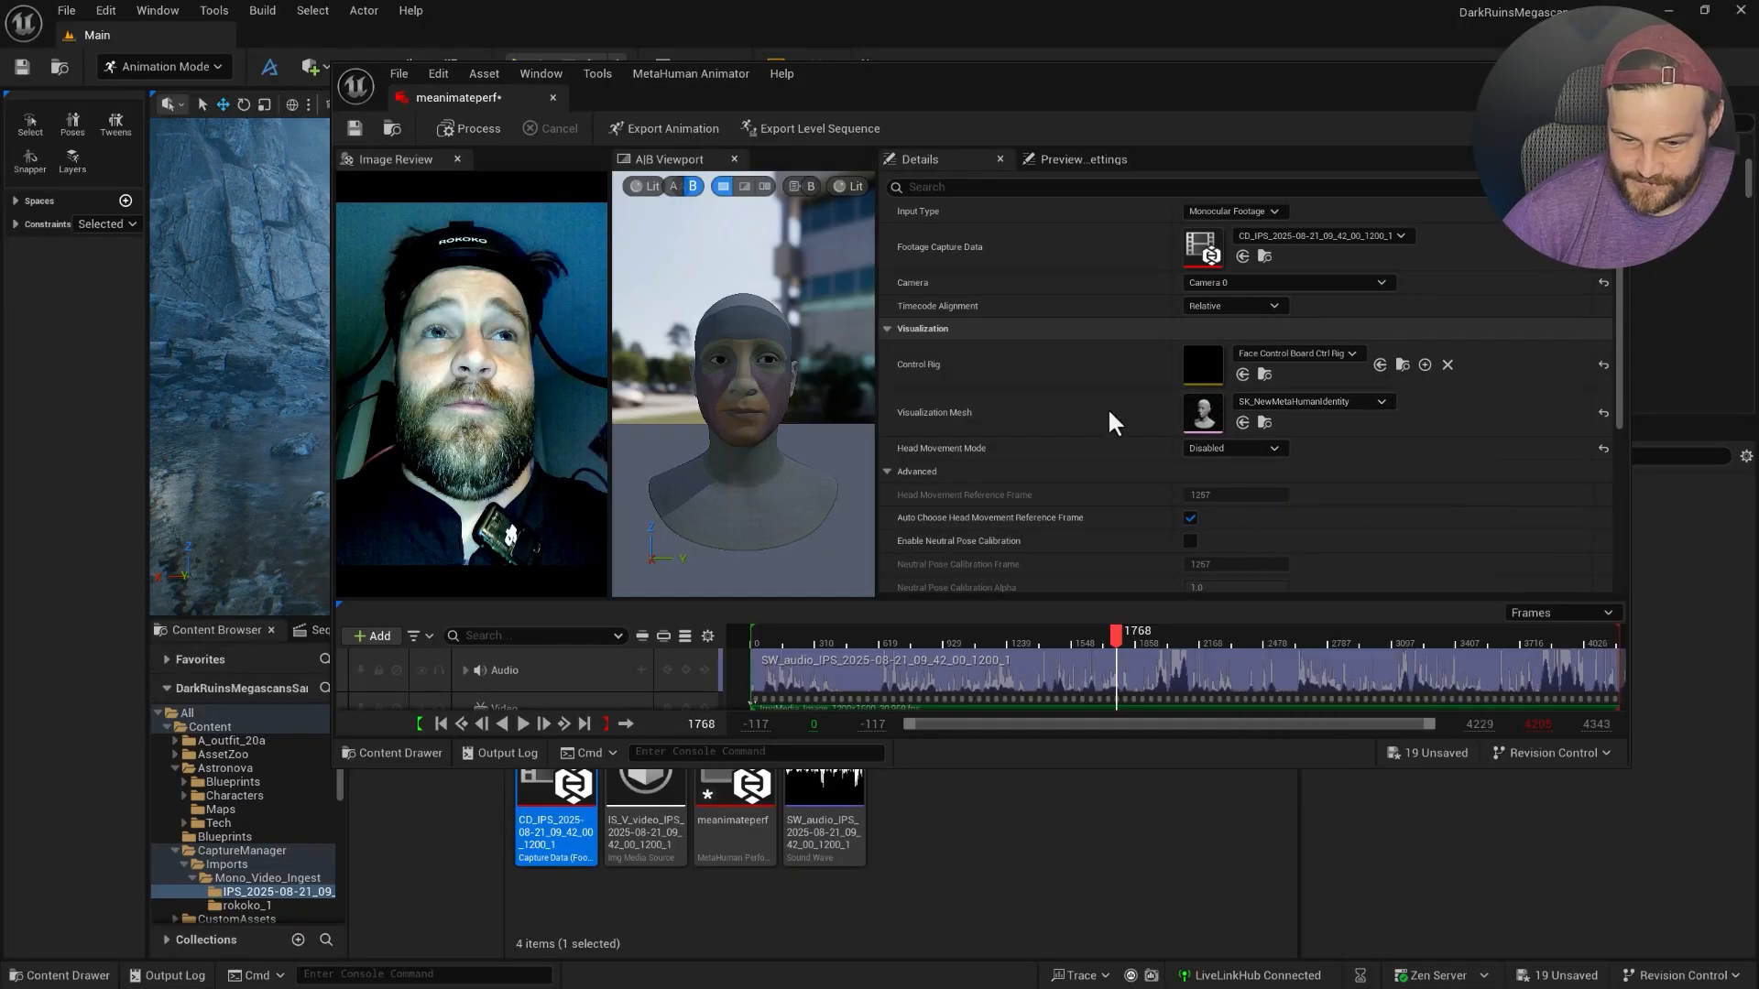
{"action": "left_click", "coordinate": [658, 134]}
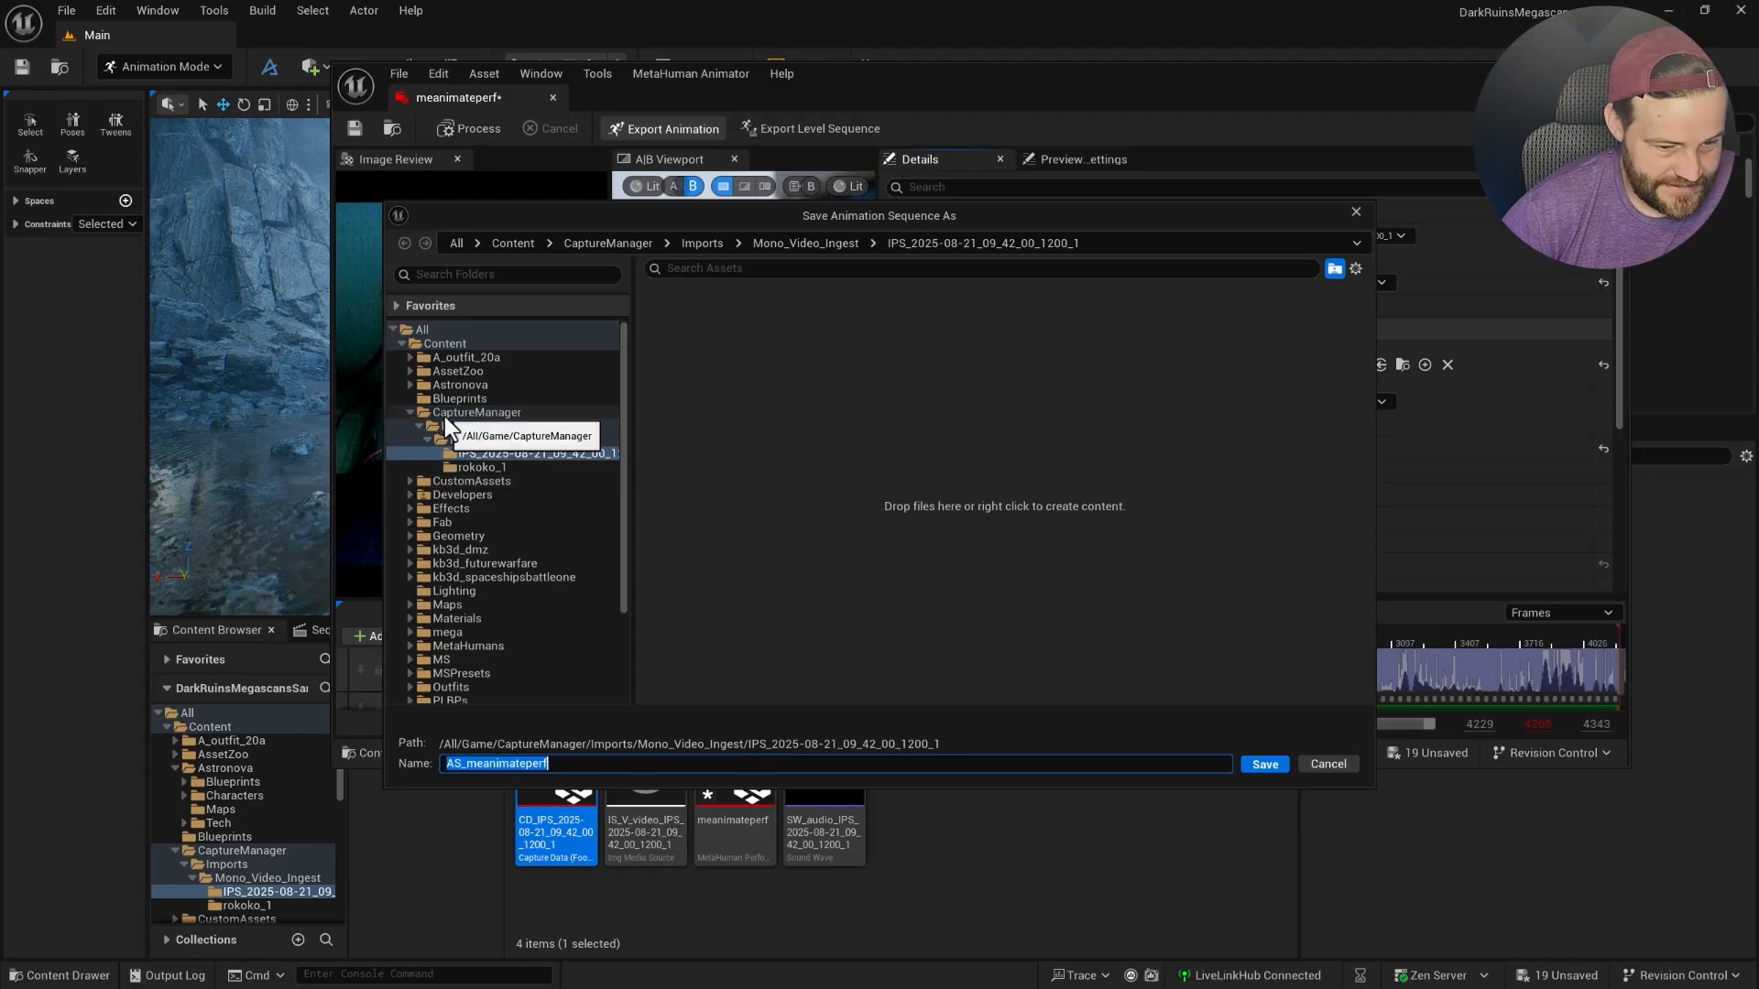
{"action": "left_click", "coordinate": [1272, 764]}
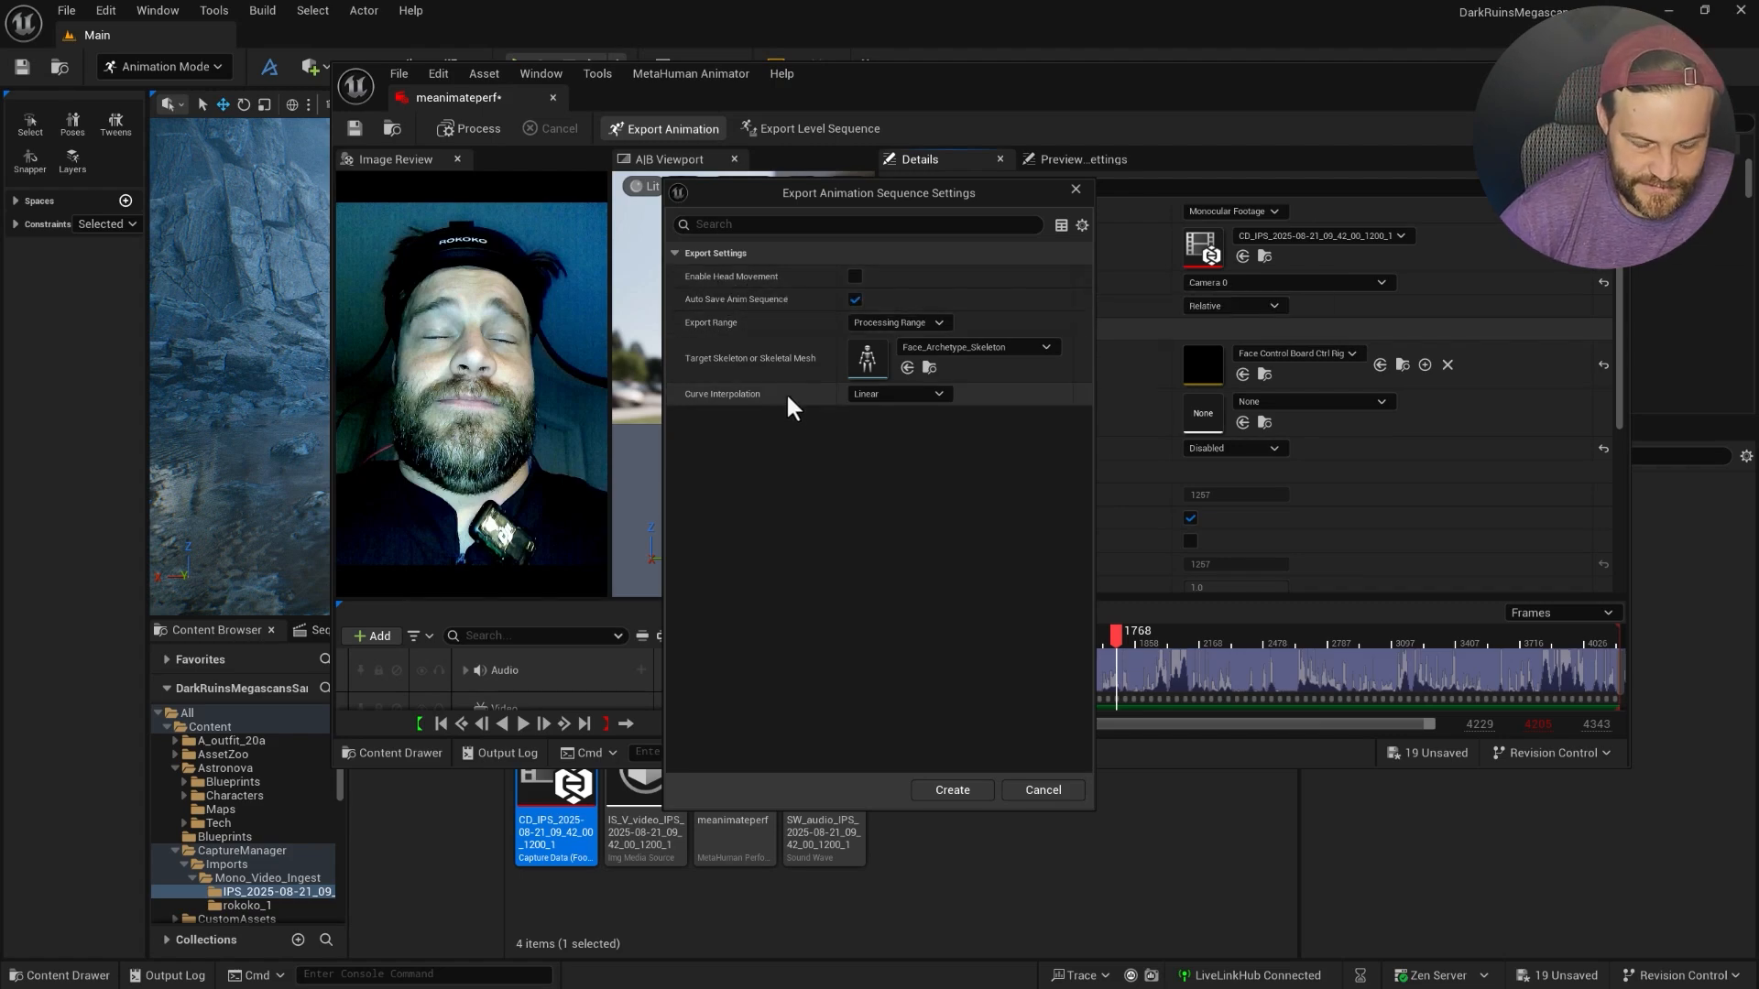
{"action": "left_click", "coordinate": [966, 788]}
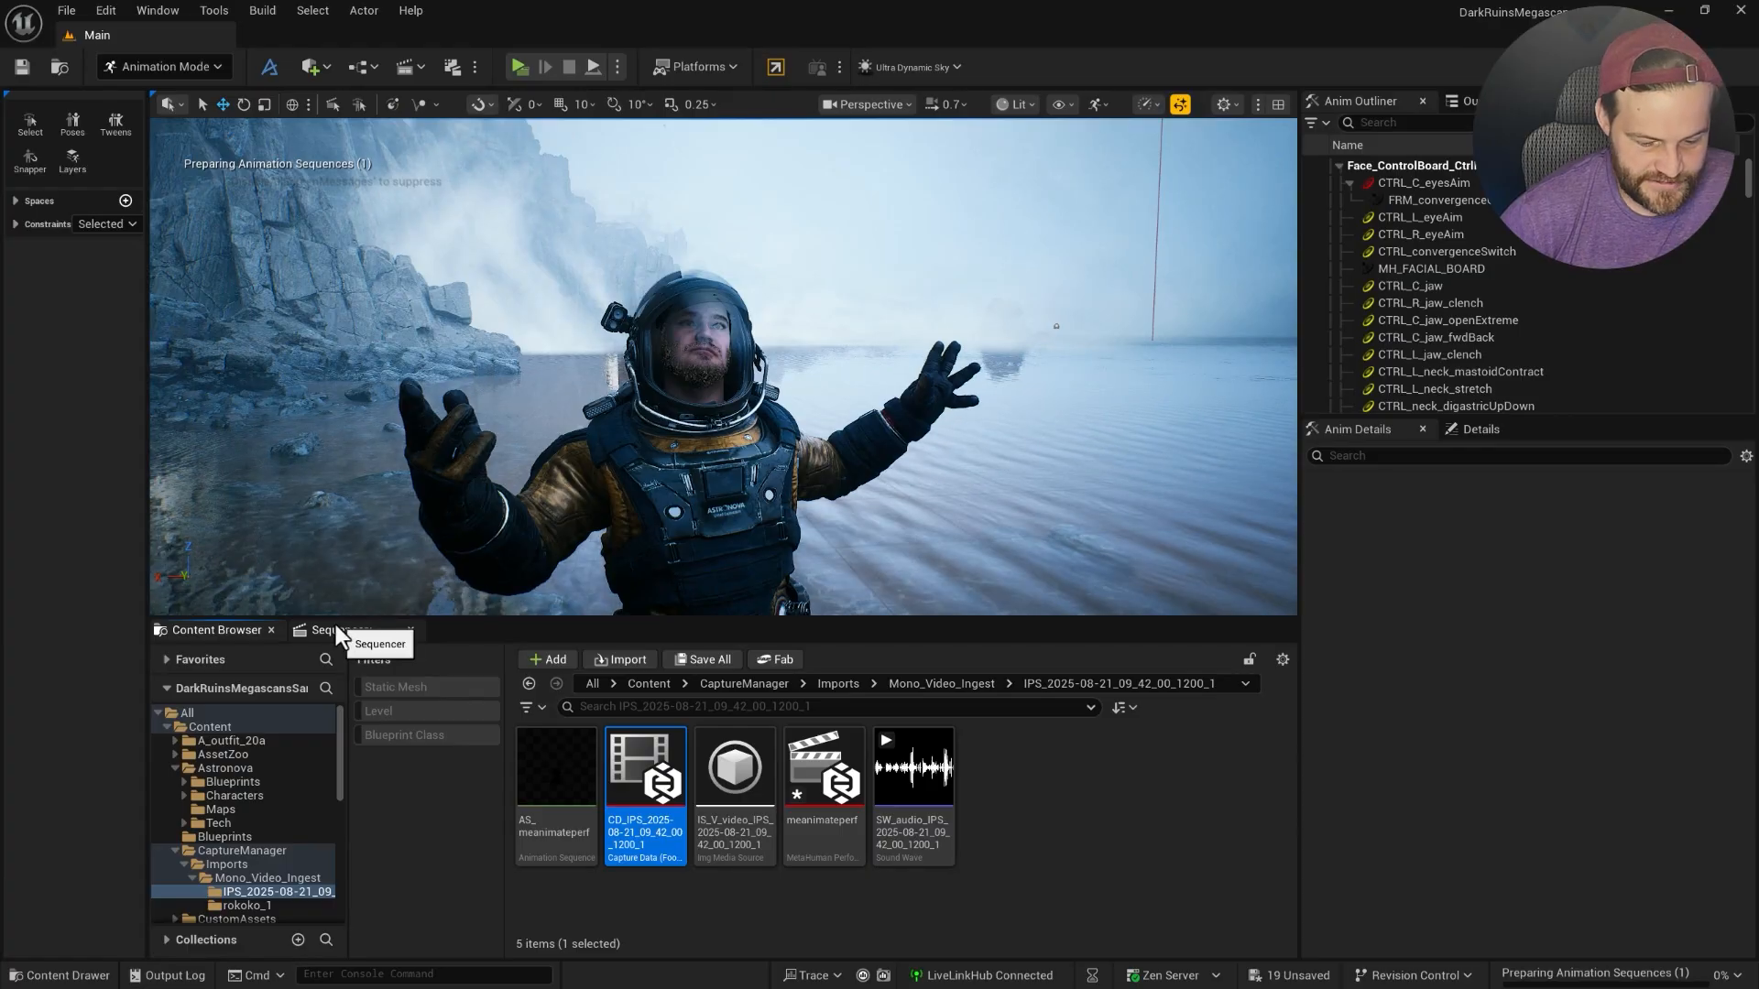
In the level sequence, collapse the body's control rig track and delete the Face_ControlBoard_CtrlRig track from the astronaut's Face.
{"action": "left_click", "coordinate": [335, 627]}
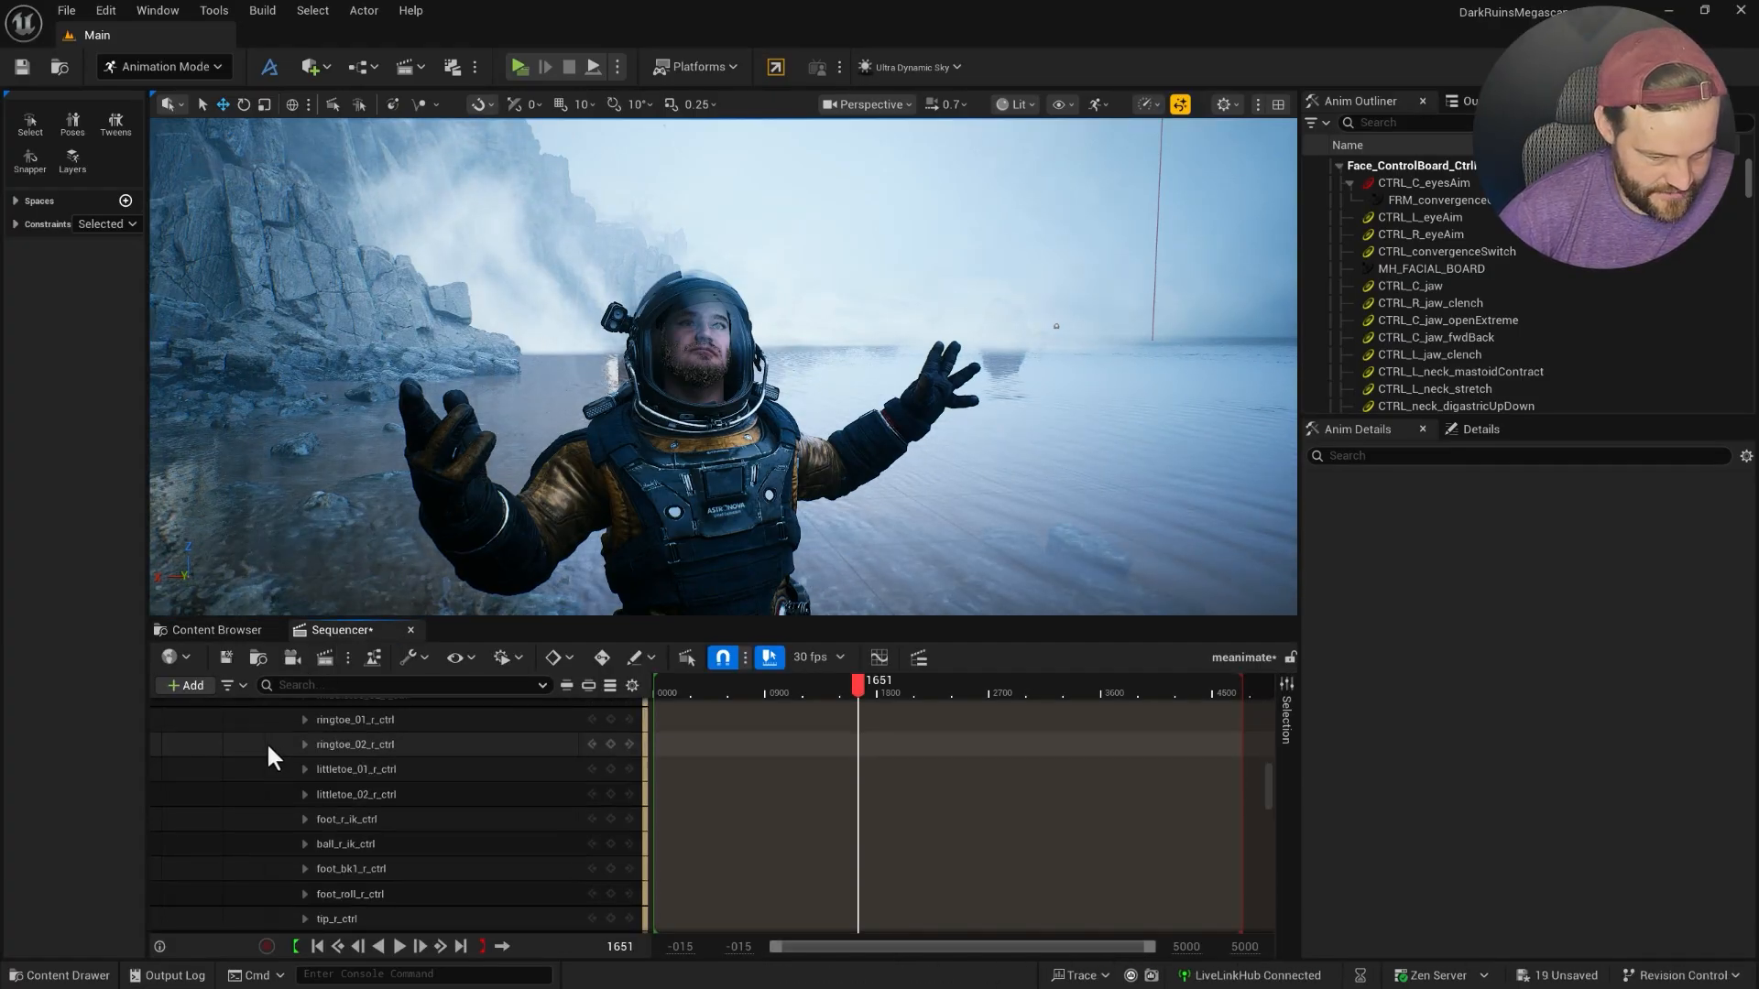
{"action": "scroll", "coordinate": [266, 742], "scroll_direction": "up", "scroll_amount": 5}
{"action": "scroll", "coordinate": [260, 728], "scroll_direction": "up", "scroll_amount": 5}
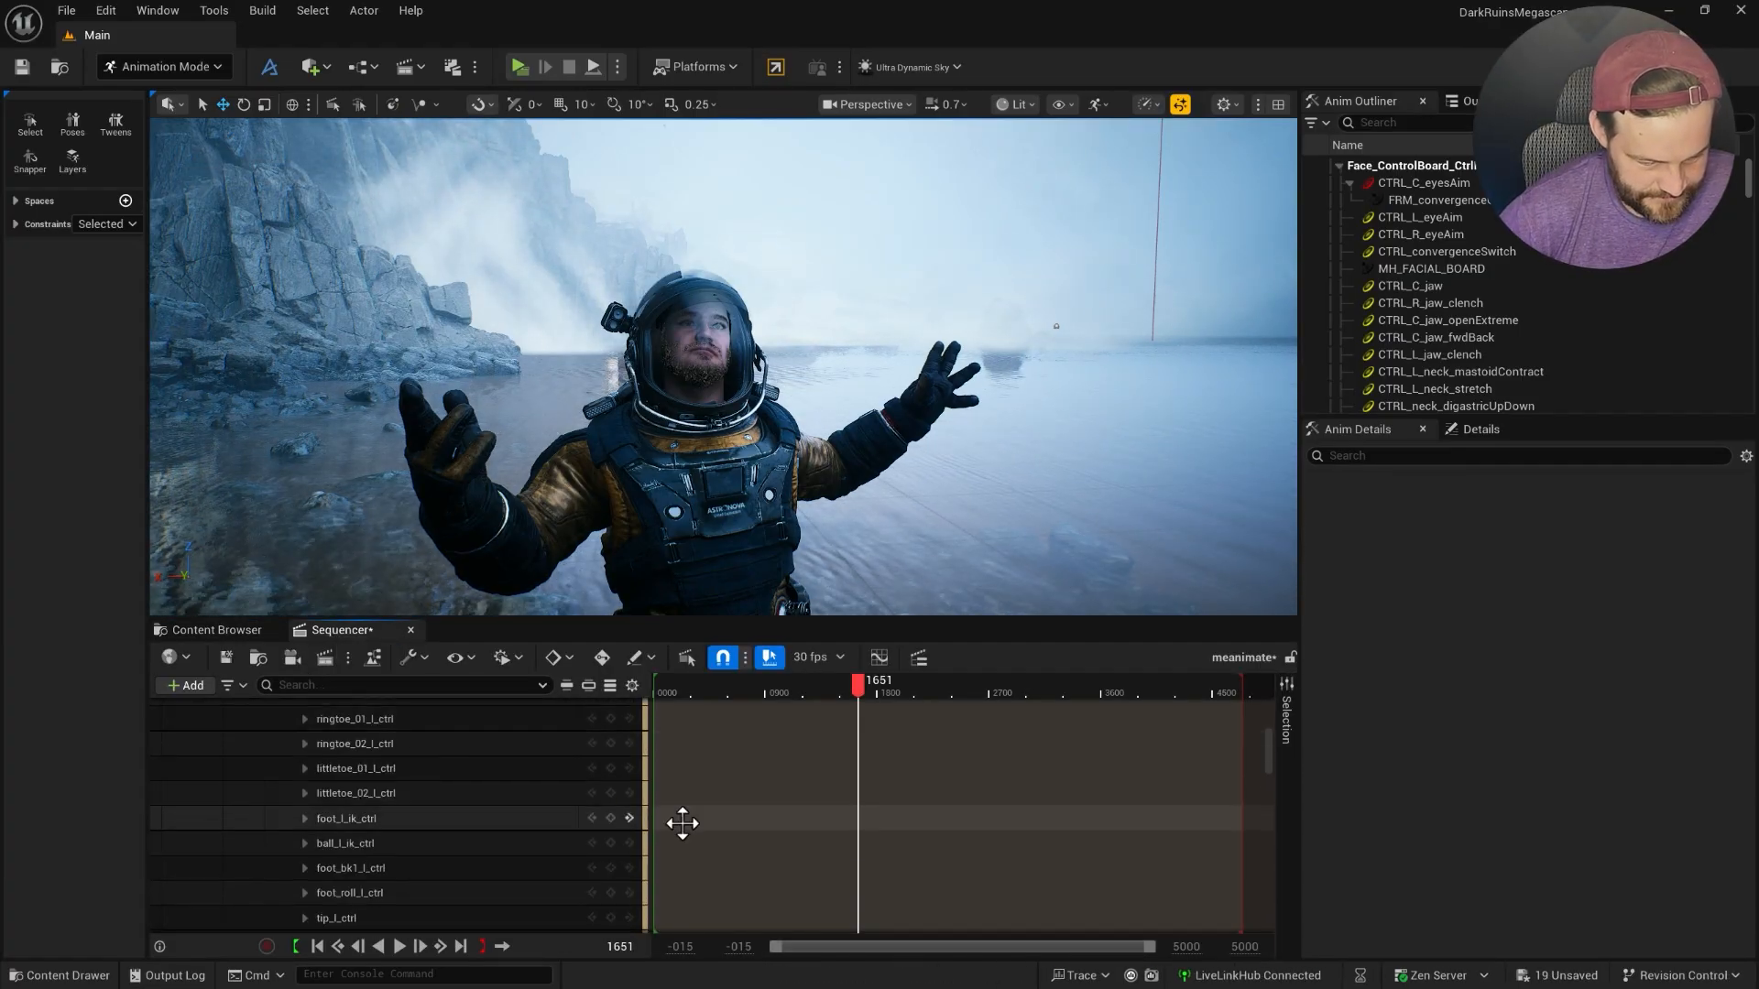
{"action": "left_click_drag", "start_coordinate": [1267, 738], "coordinate": [1267, 705]}
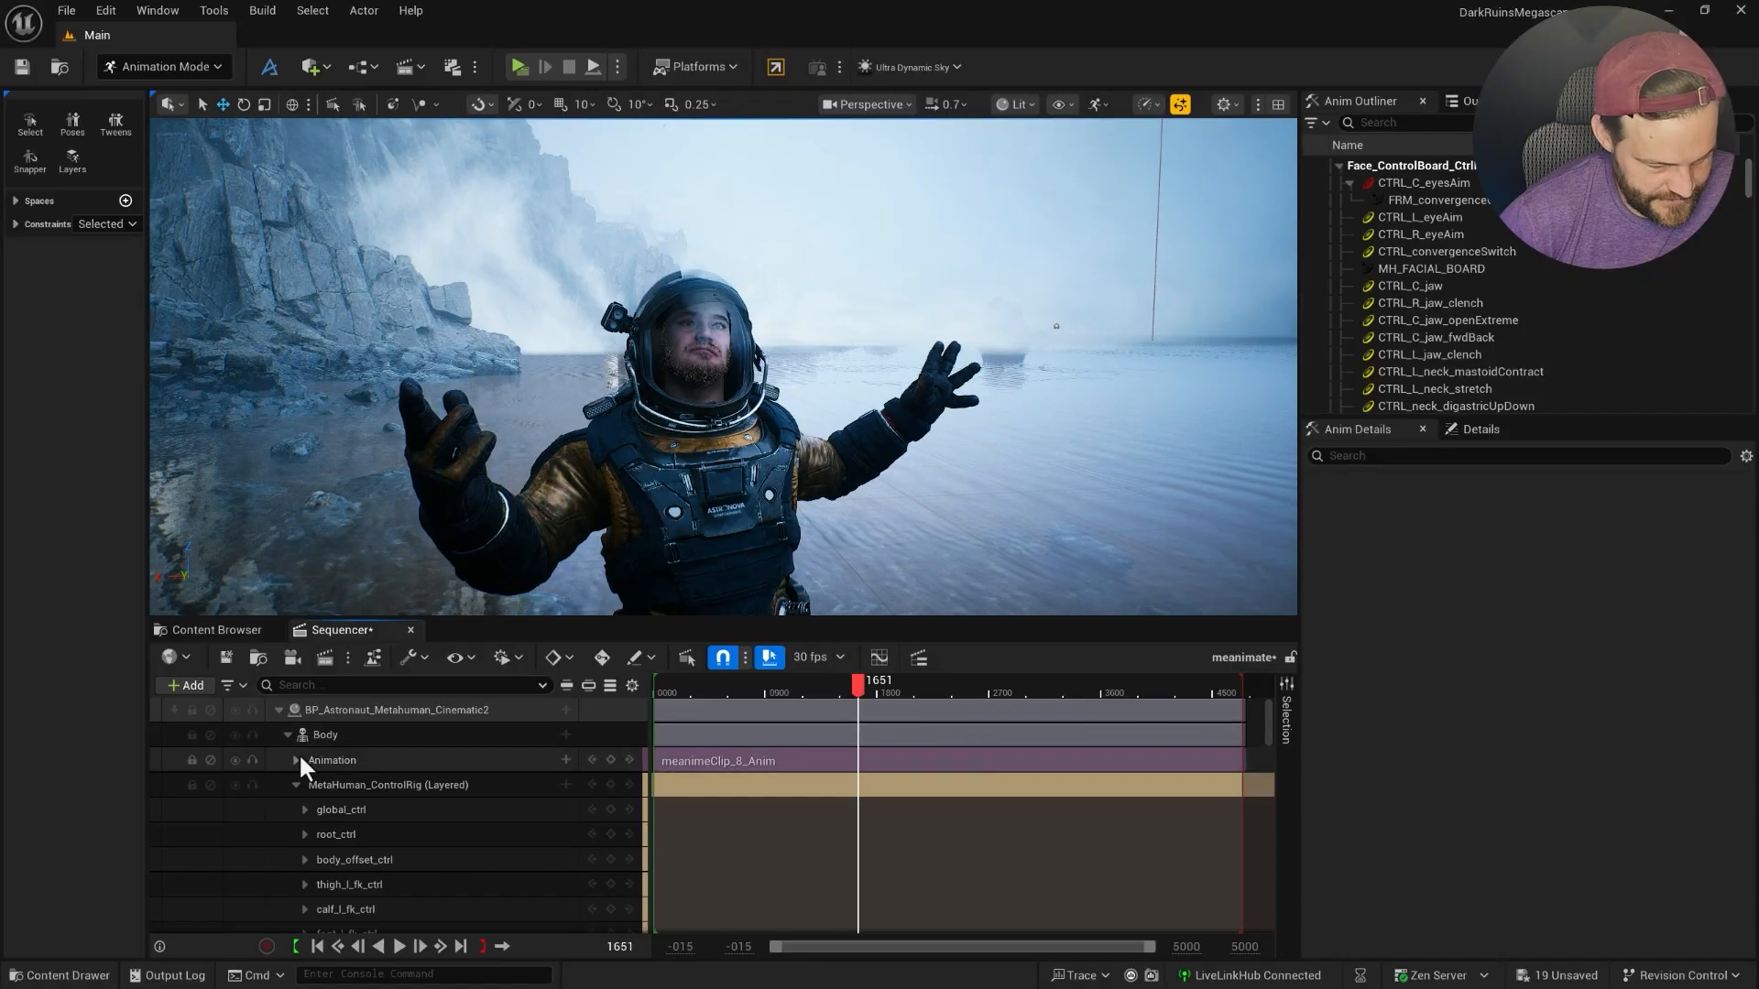
{"action": "left_click", "coordinate": [295, 785]}
{"action": "left_click", "coordinate": [317, 810]}
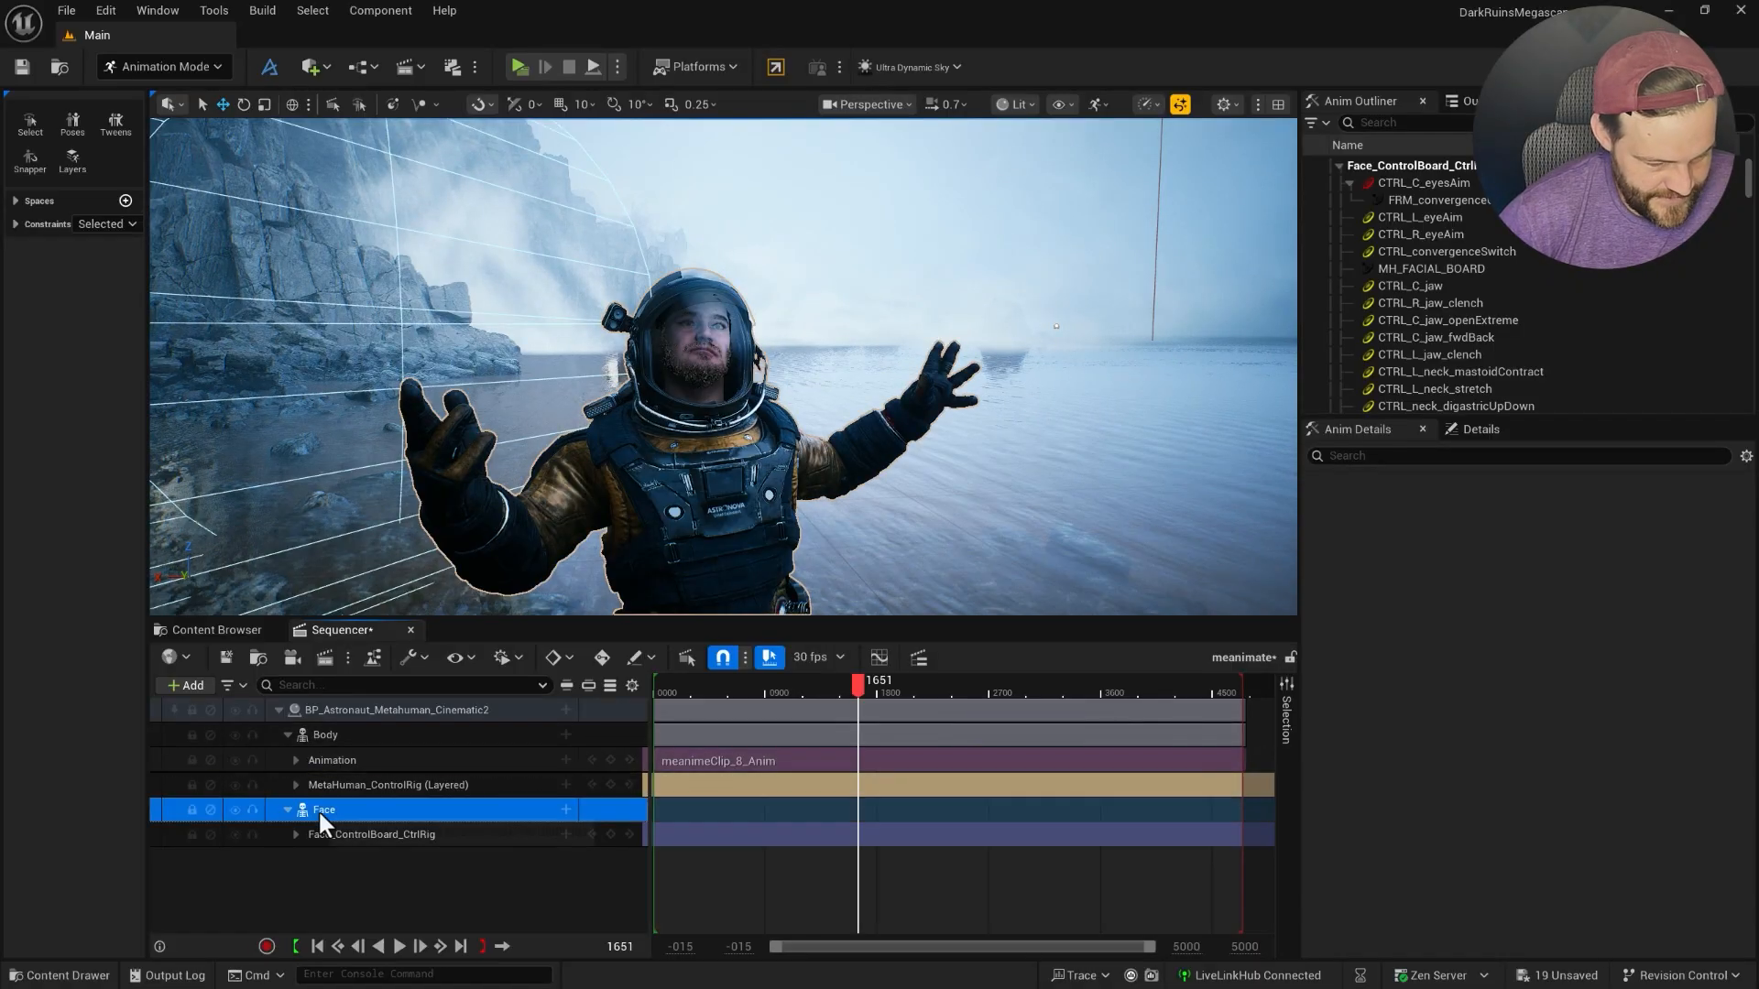
{"action": "left_click", "coordinate": [327, 832]}
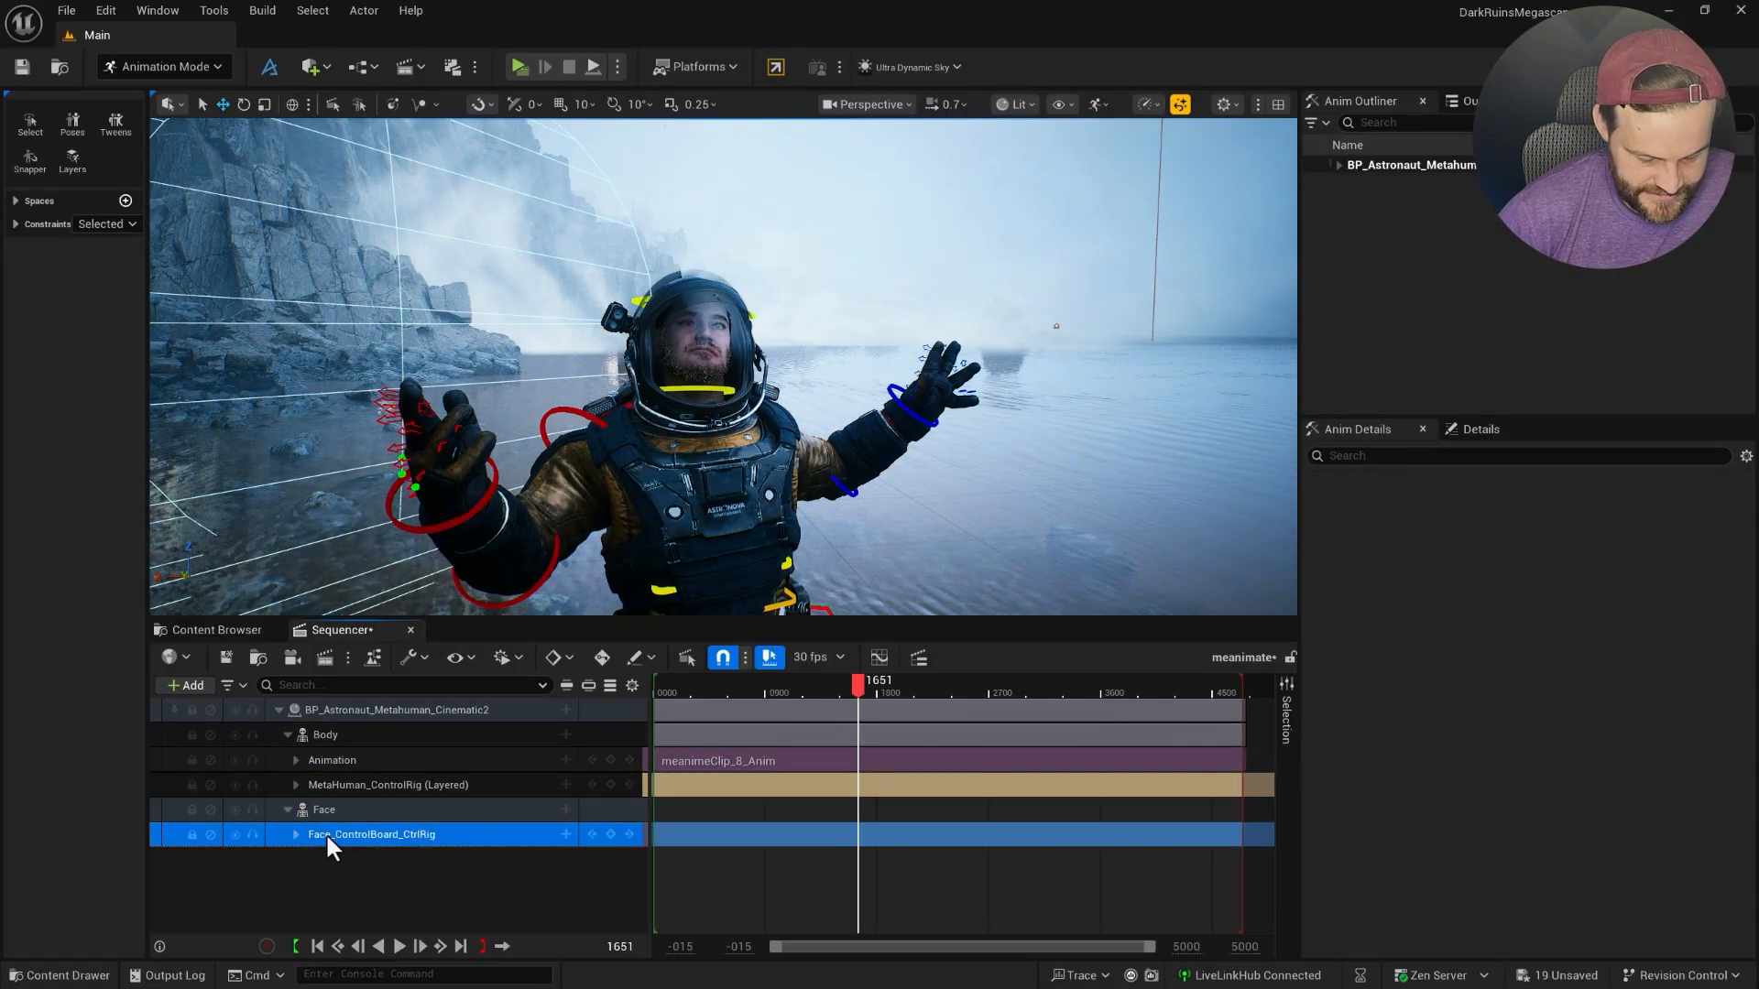
{"action": "key", "text": "Delete"}
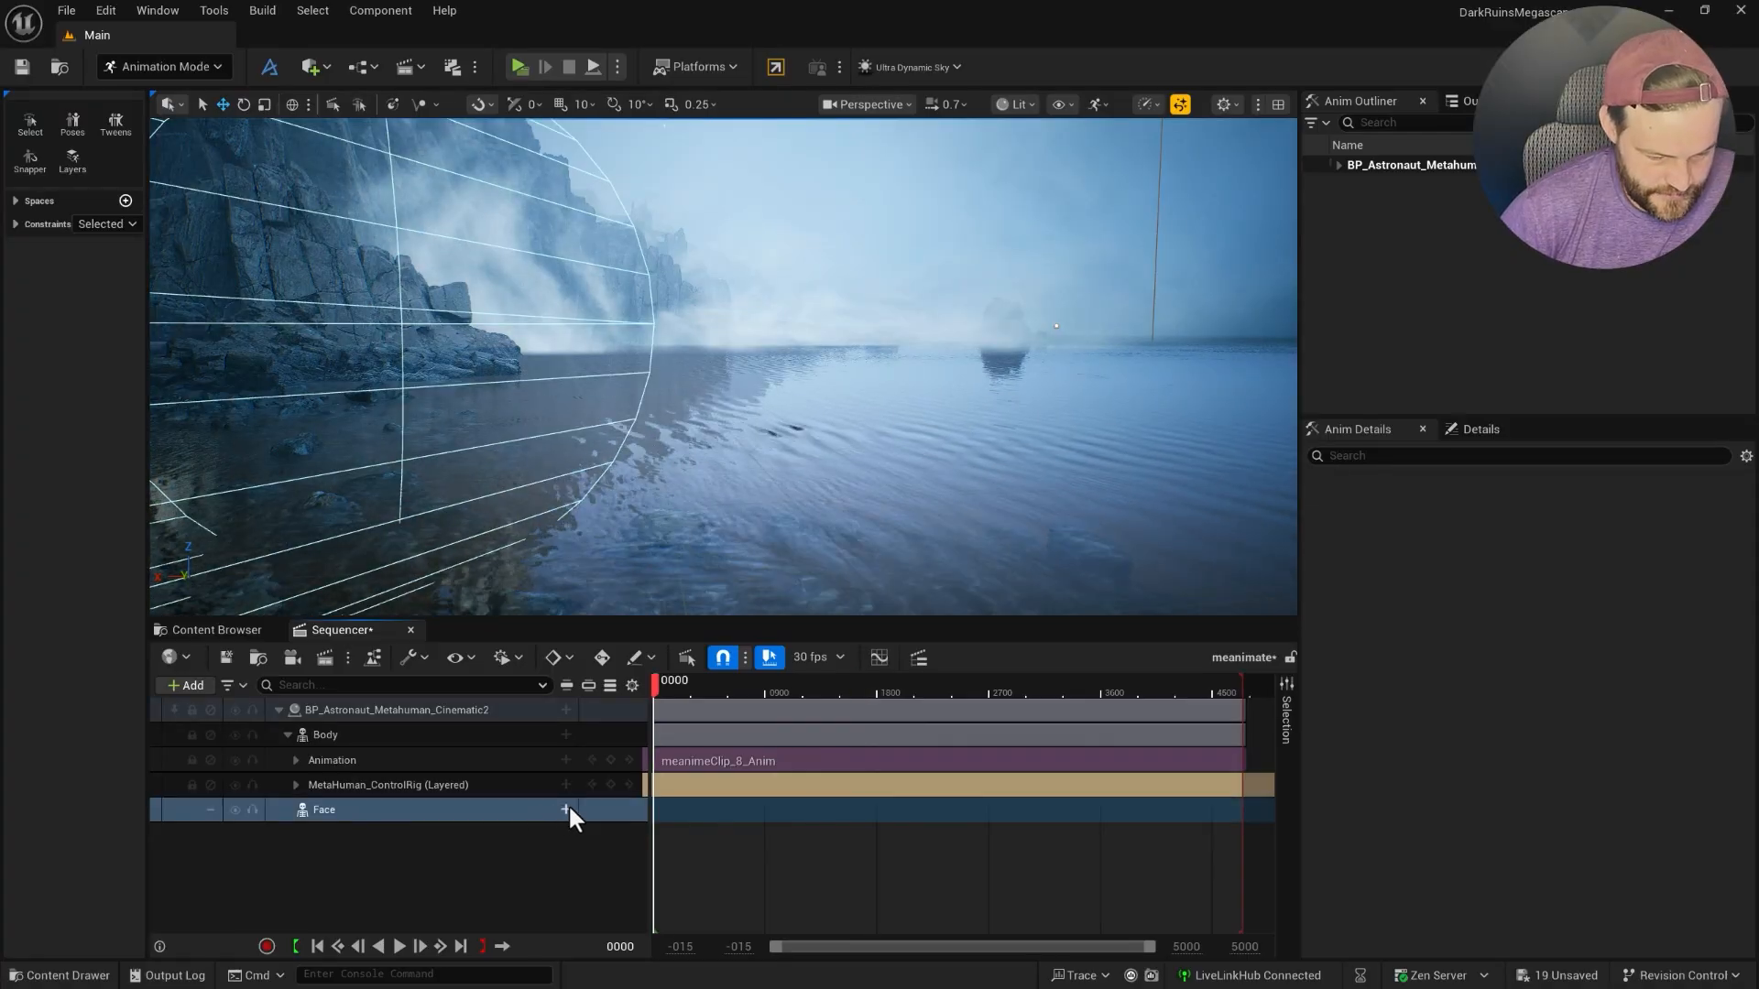
Add the AS_meanimateperf animation to the astronaut's Face track and play the sequence.
{"action": "left_click", "coordinate": [566, 810]}
{"action": "mouse_move", "coordinate": [609, 69]}
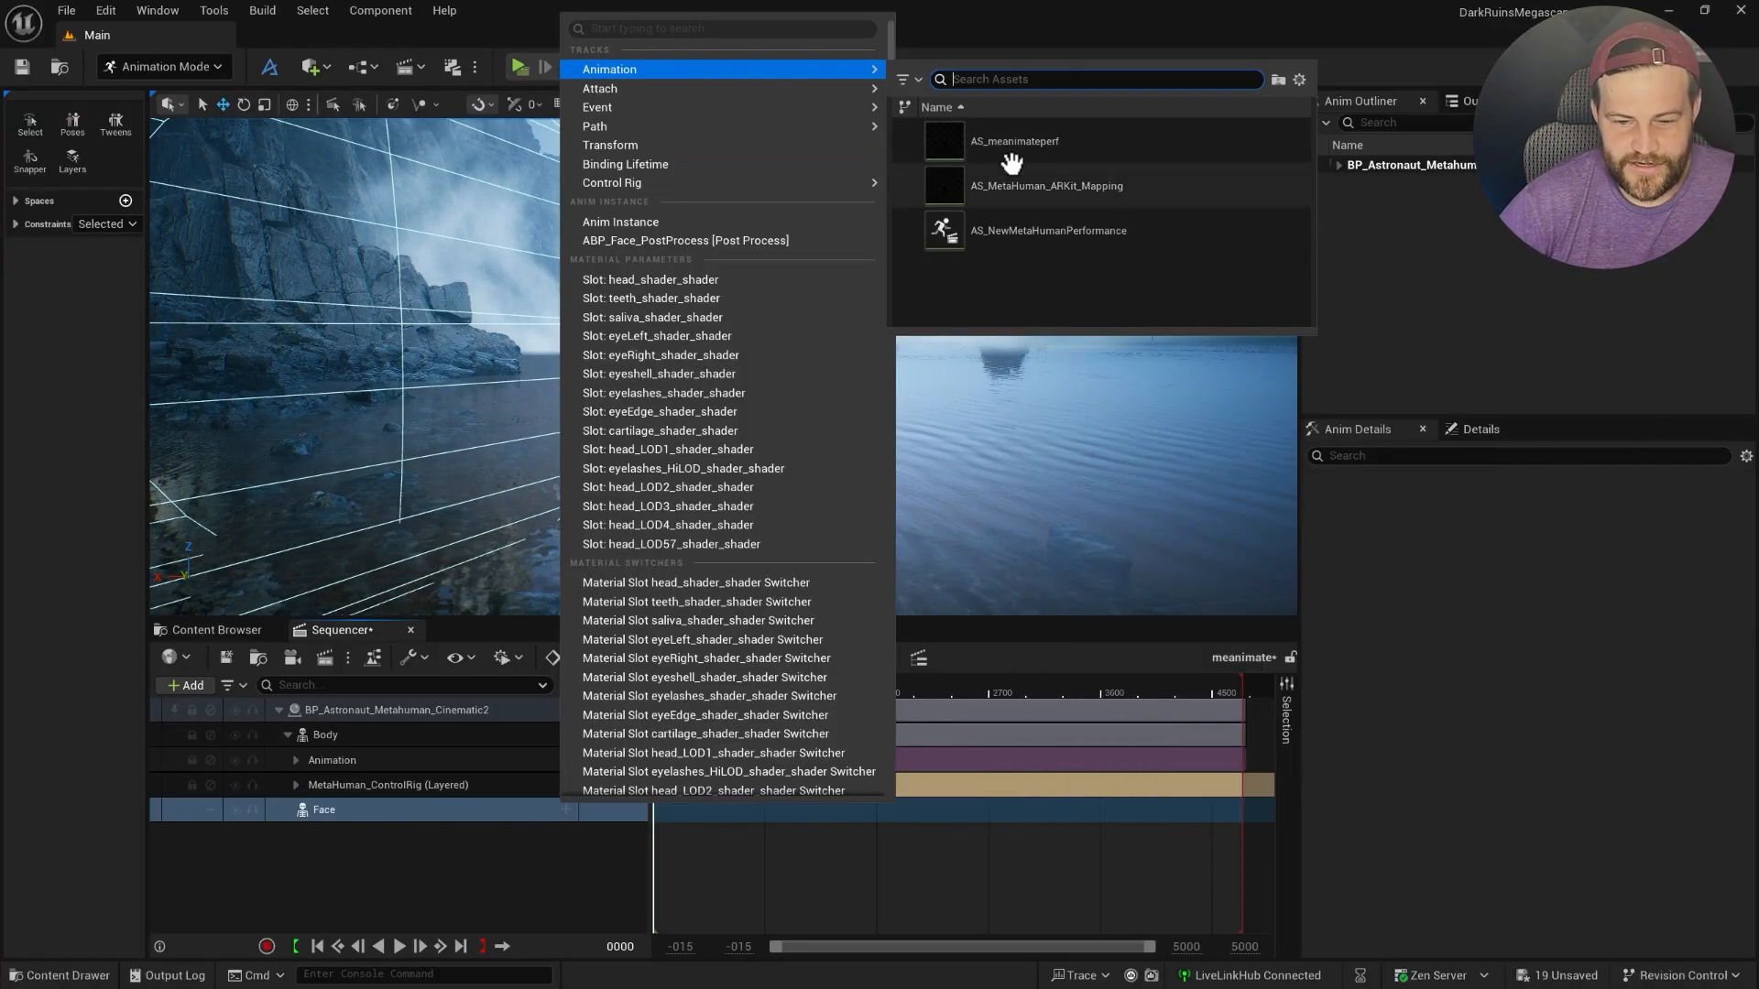
{"action": "left_click", "coordinate": [1062, 144]}
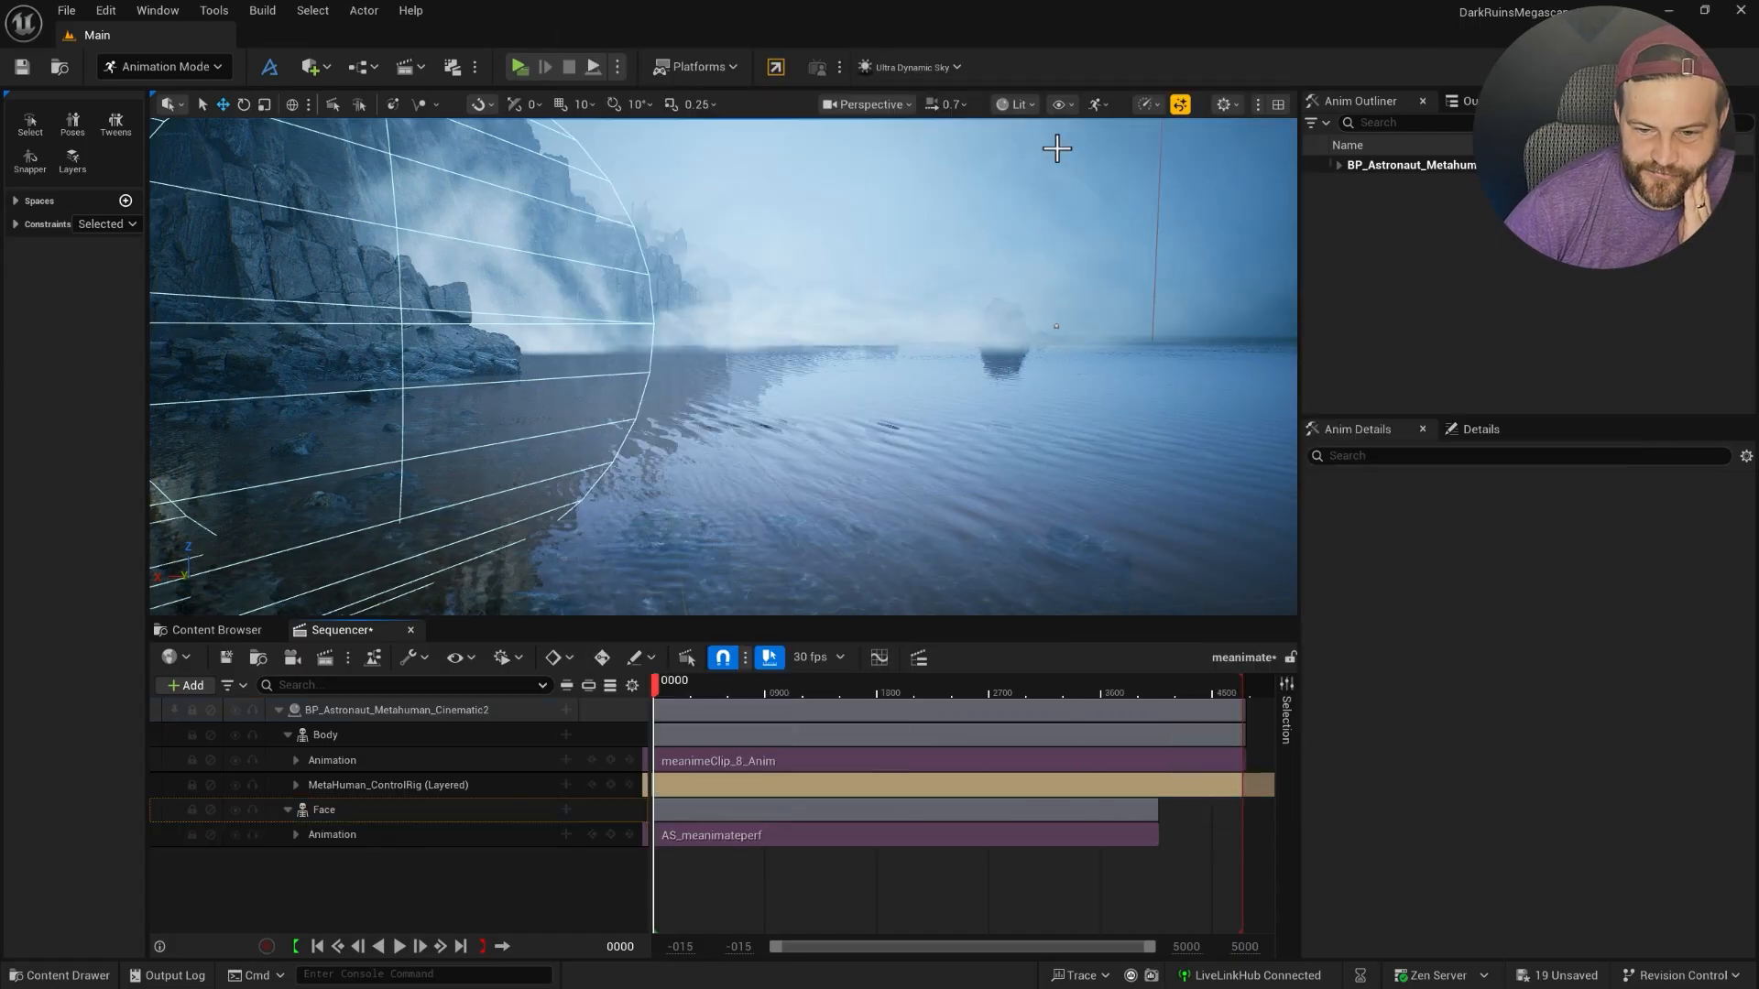
{"action": "left_click", "coordinate": [1152, 808]}
{"action": "key", "text": "space"}
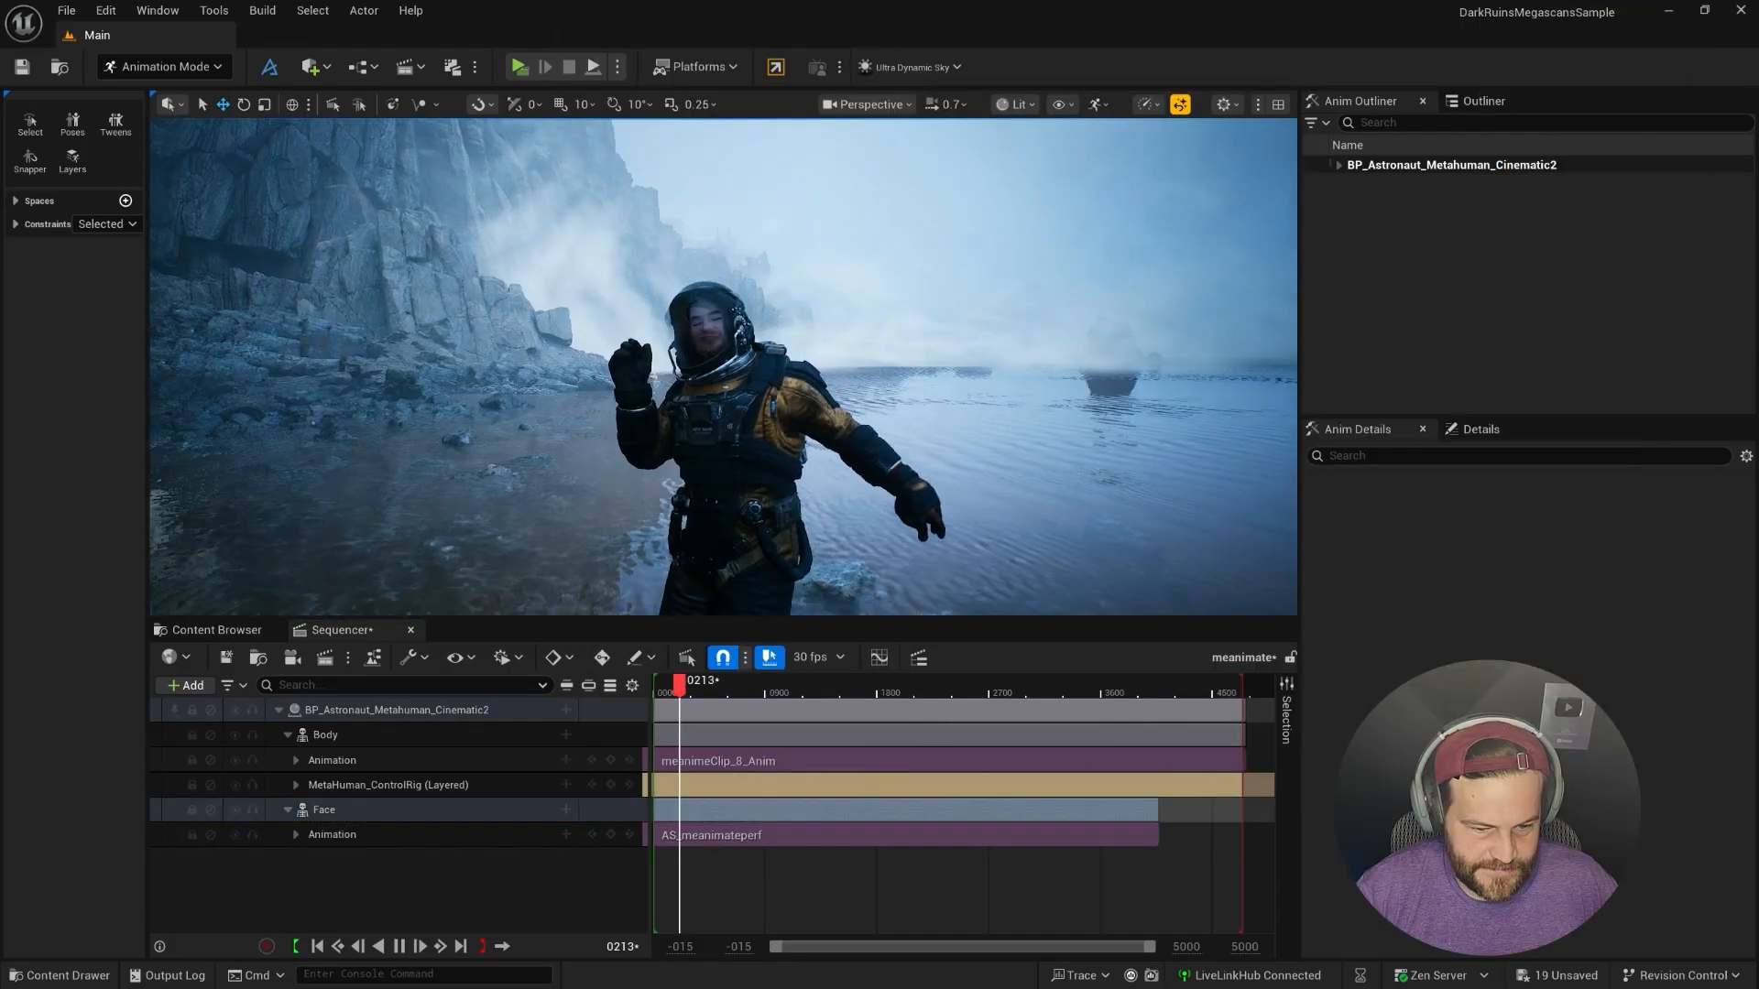